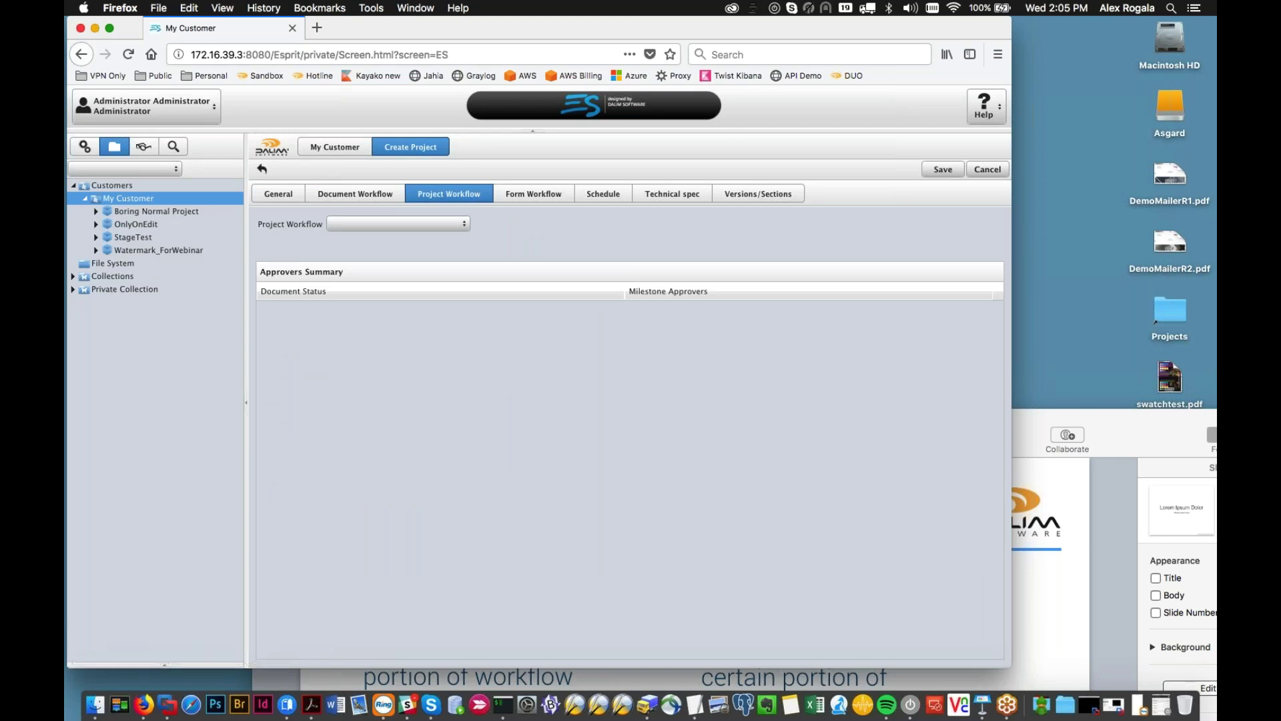
Step: Create the test project with the PRJ_Mask_NoUpl project workflow and save it
left_click(399, 195)
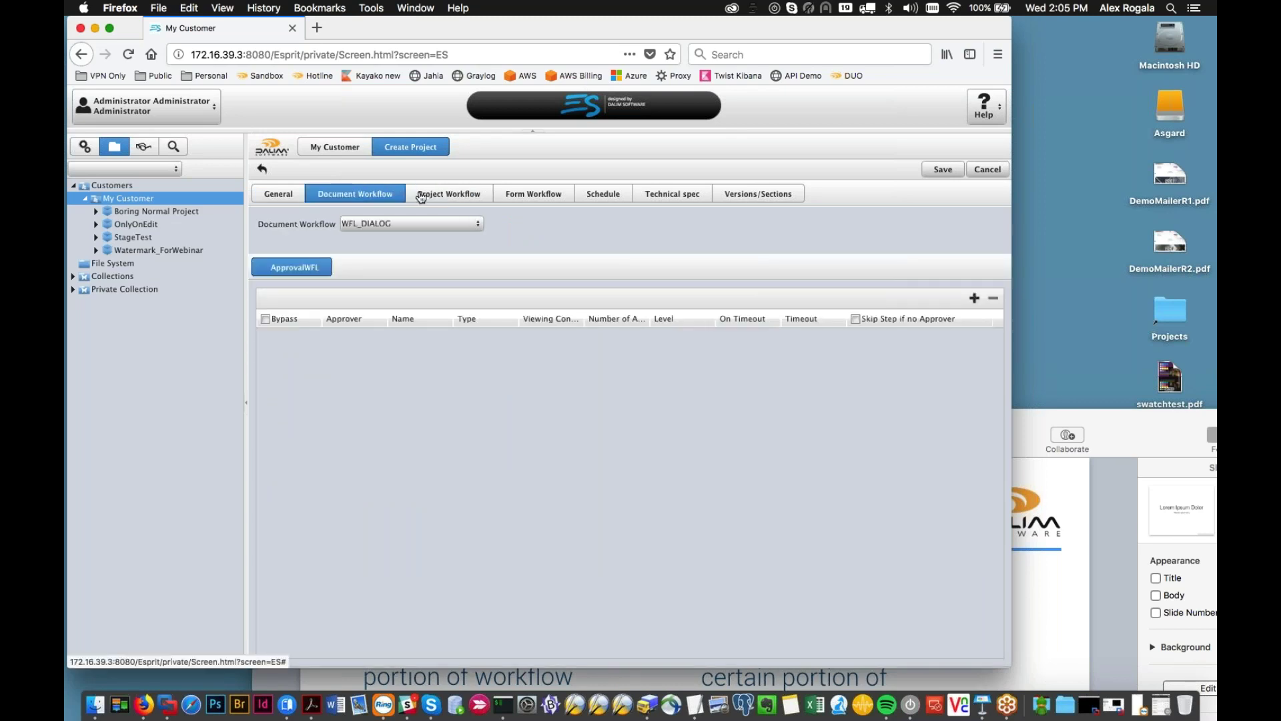
left_click(420, 196)
left_click(463, 224)
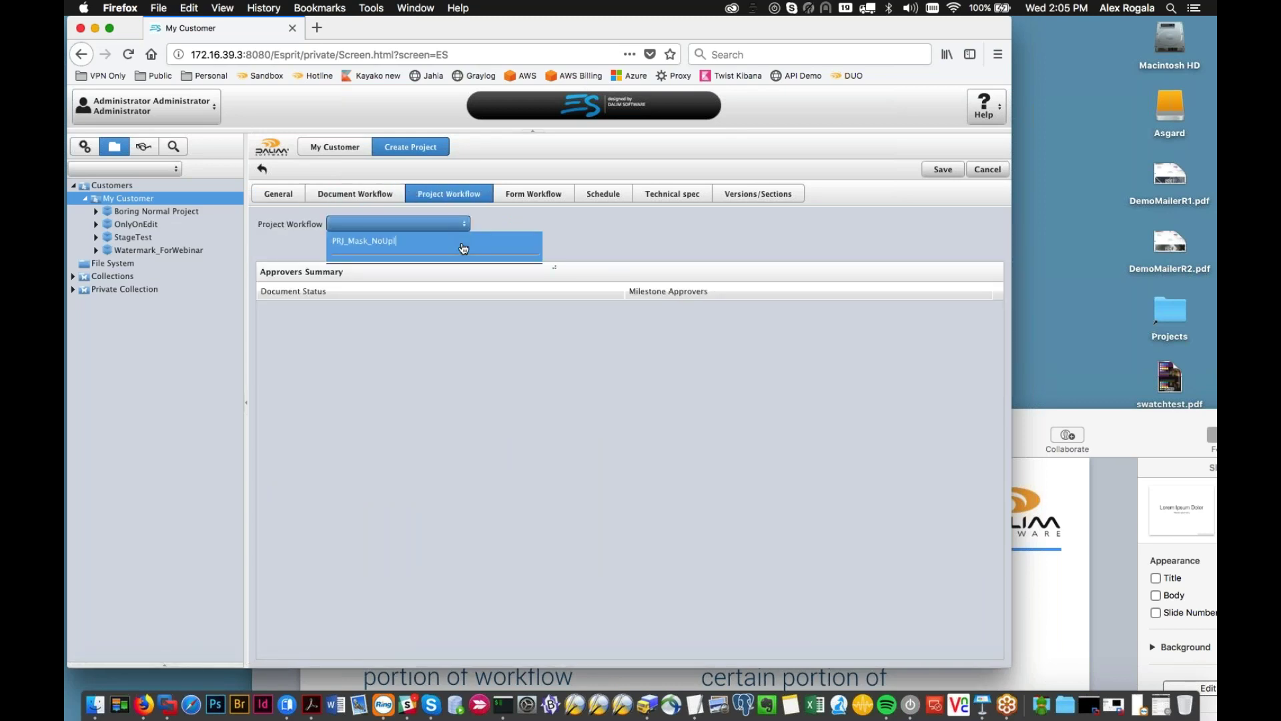
left_click(463, 241)
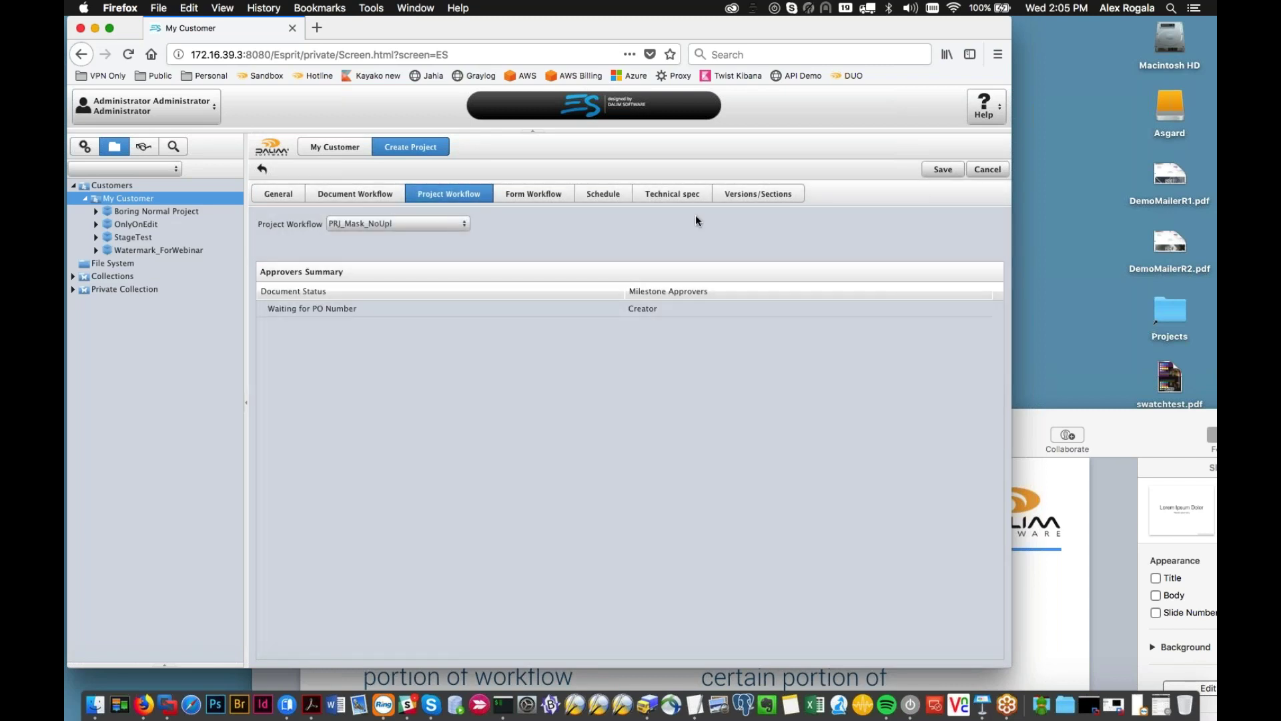
left_click(941, 171)
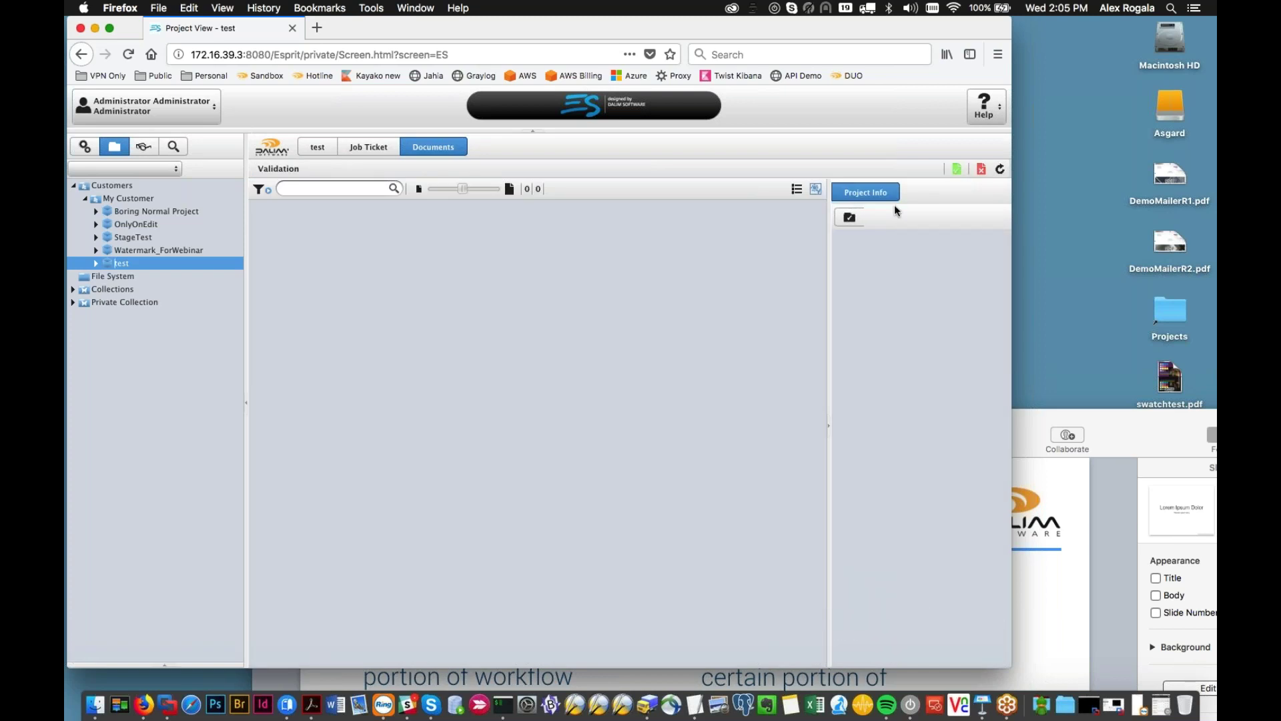
Step: Show the test project's milestones: Waiting for PO Number for Creator, then Order received
left_click(849, 217)
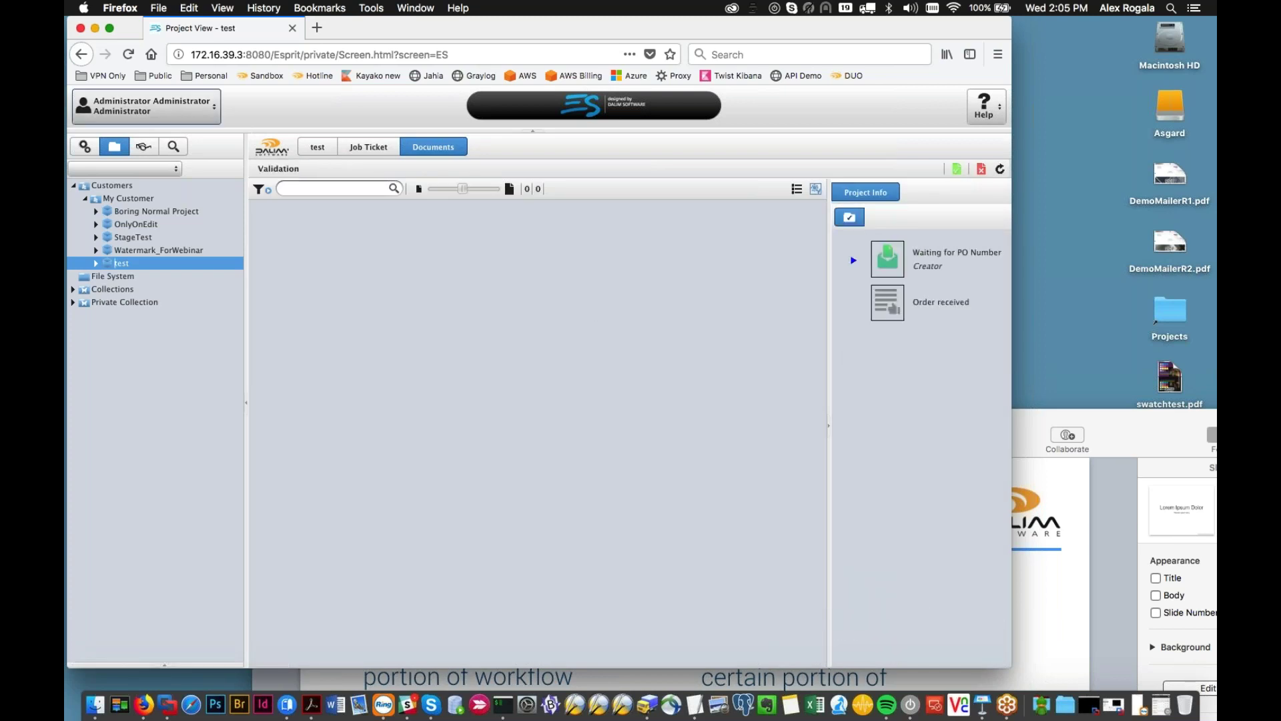
left_click(804, 163)
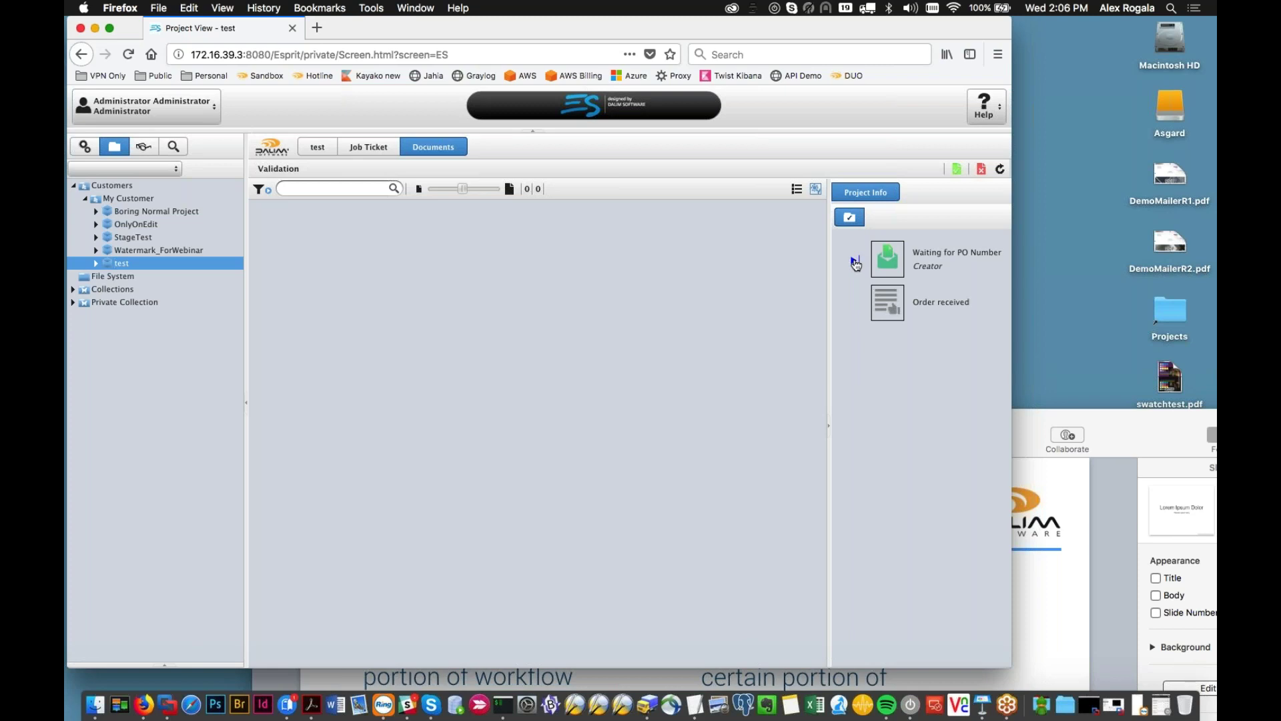
Step: Approve Waiting for PO Number with PO number 1234, then refresh the test project
left_click(855, 263)
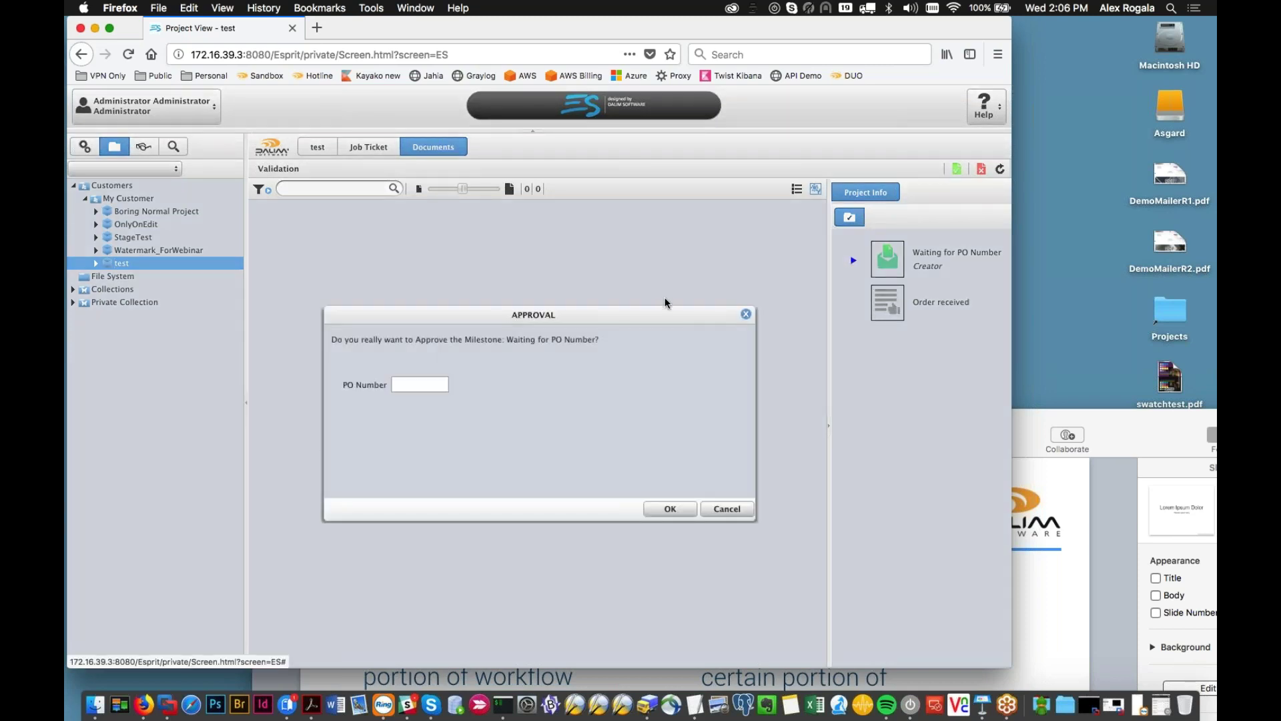
left_click(395, 384)
type("1234")
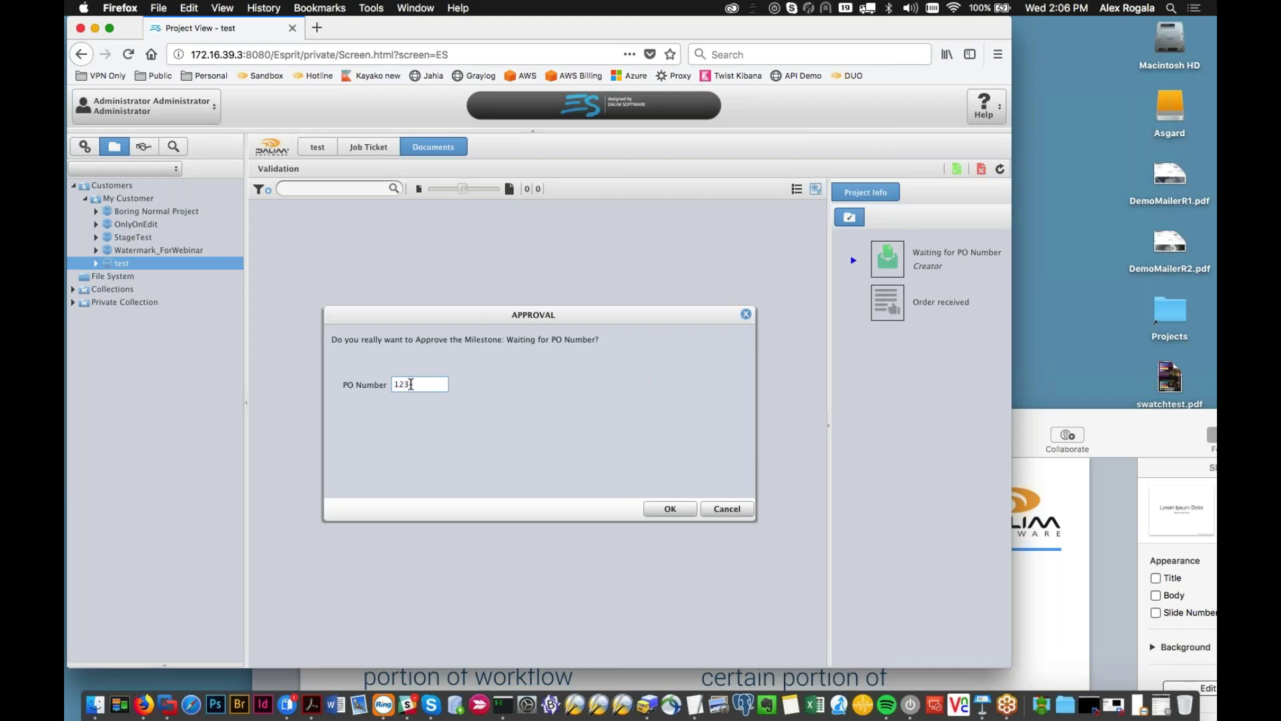
left_click(669, 506)
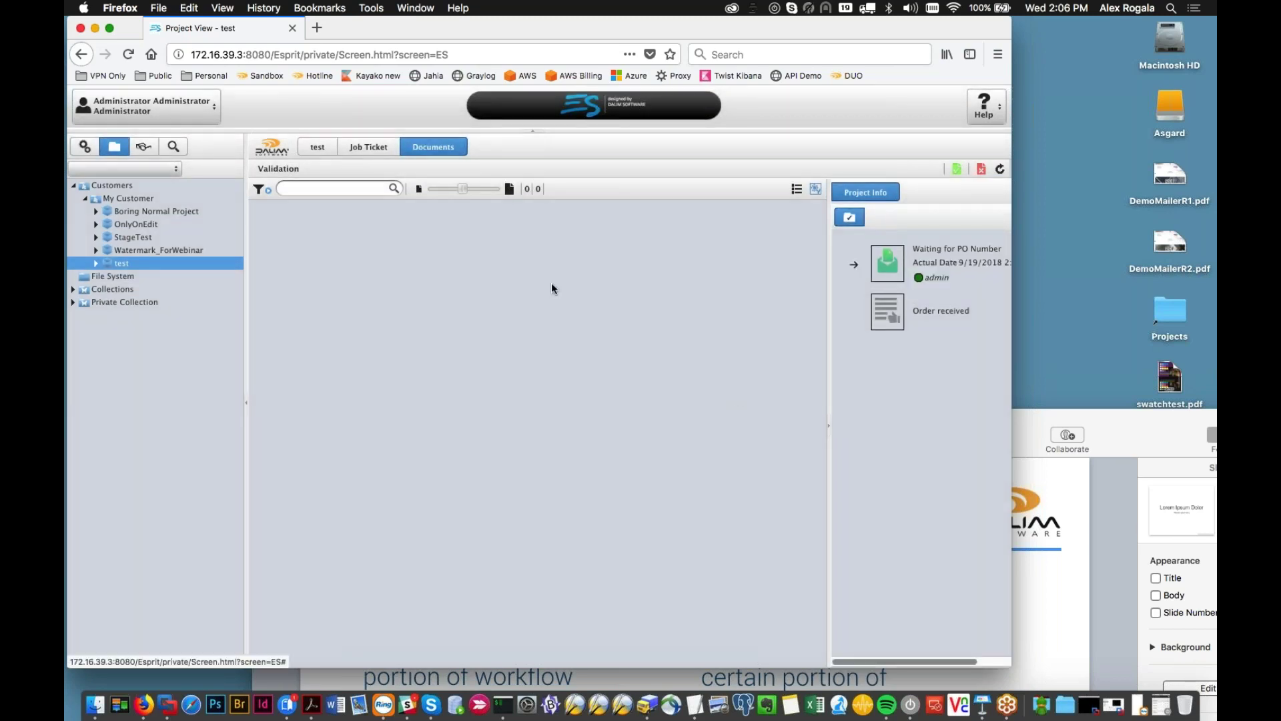
left_click(171, 250)
left_click(117, 263)
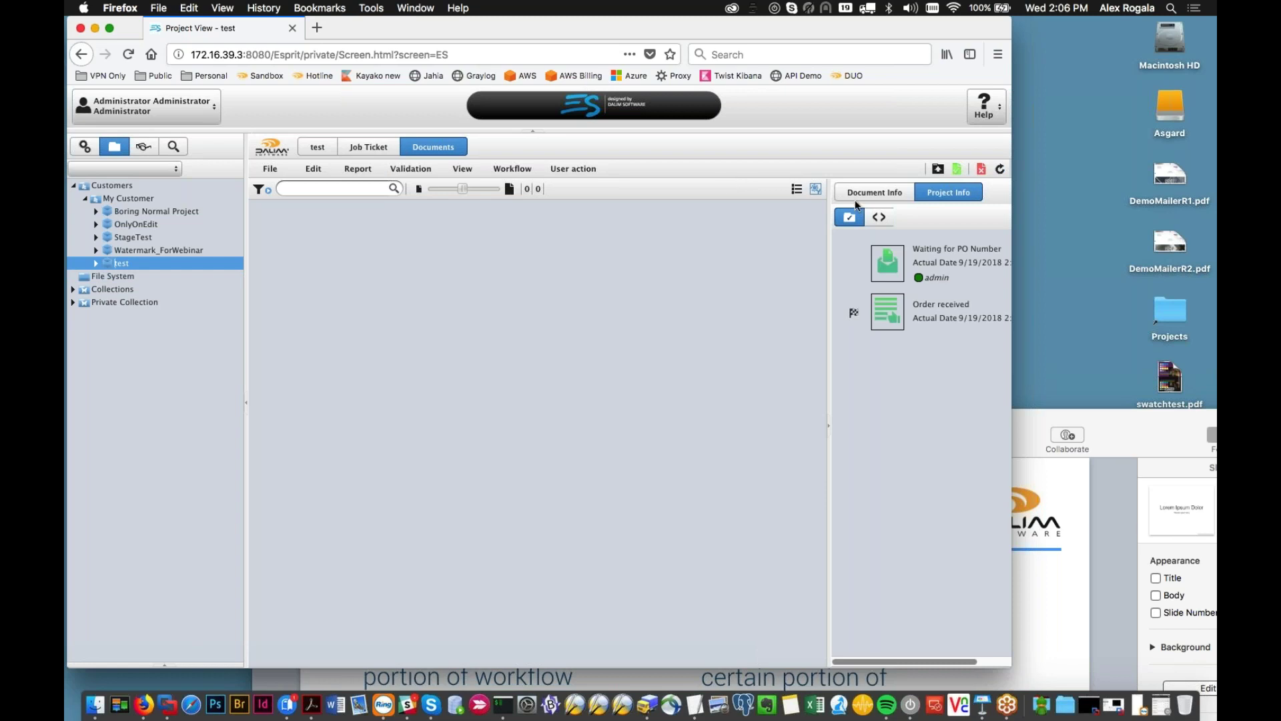
Step: Upload DemoMailerR1.pdf to the test project and open its document workflow
left_click(955, 173)
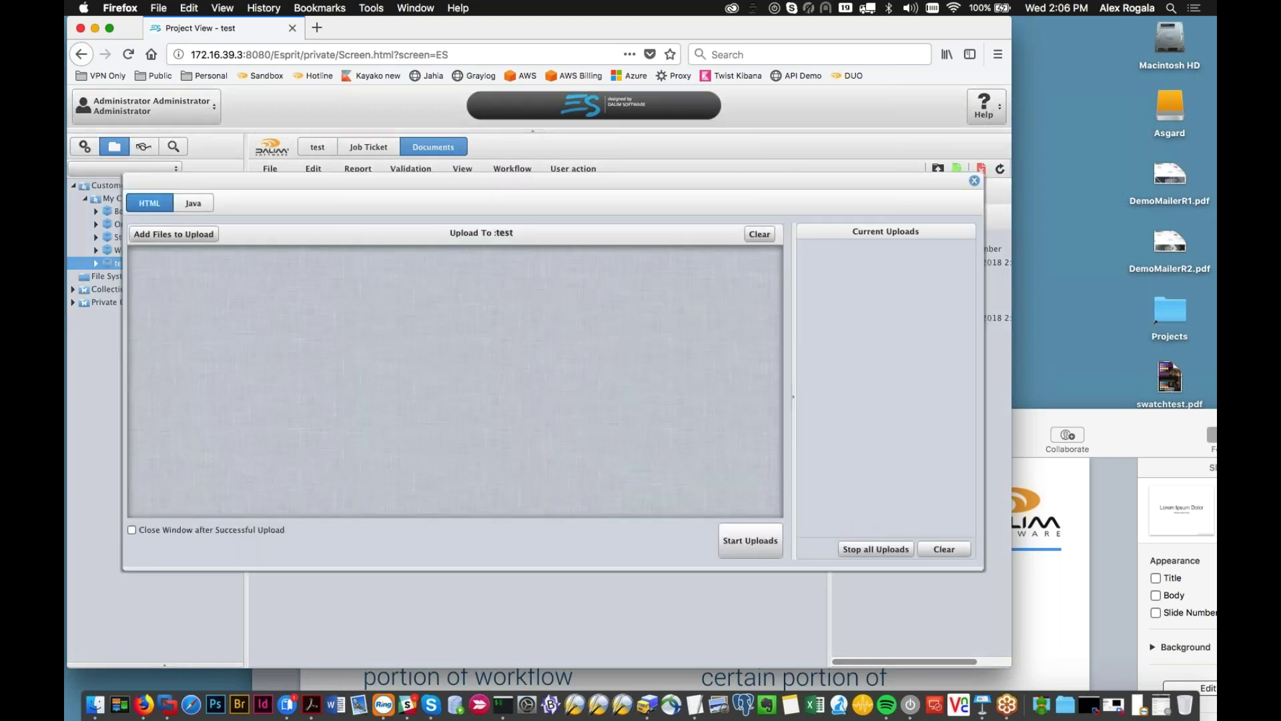
left_click_drag(1171, 175, 522, 471)
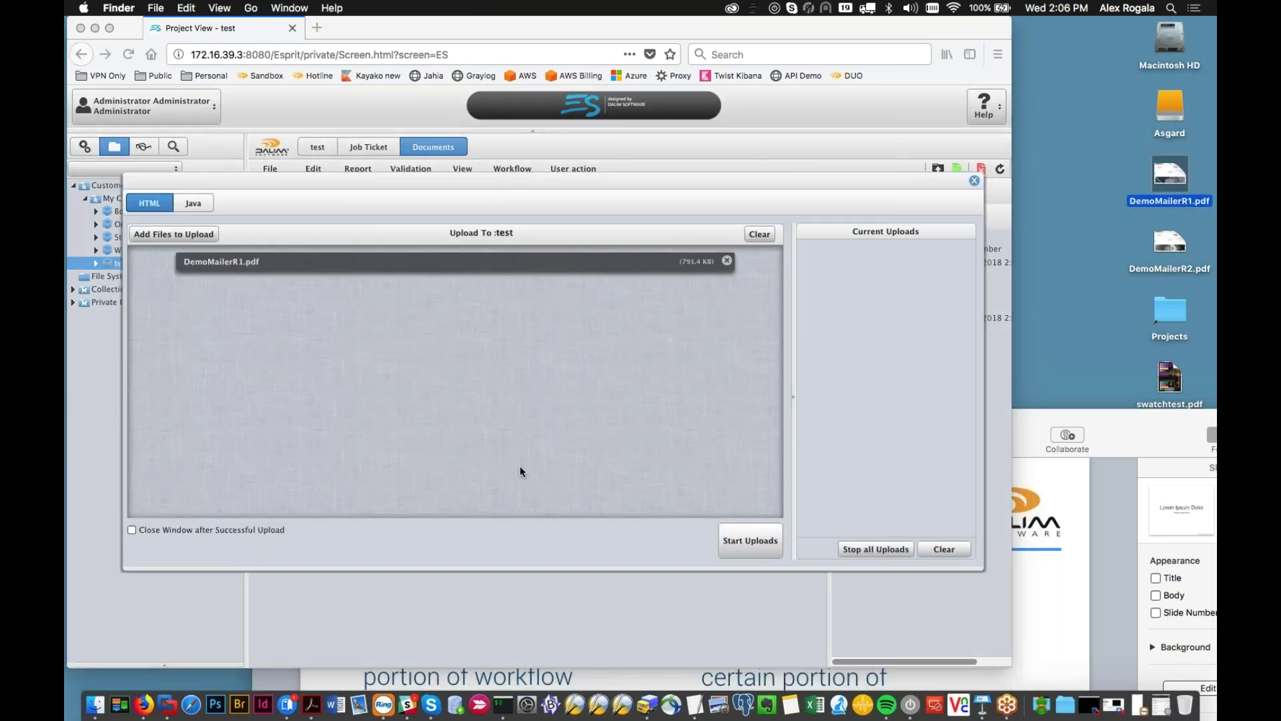
left_click(724, 541)
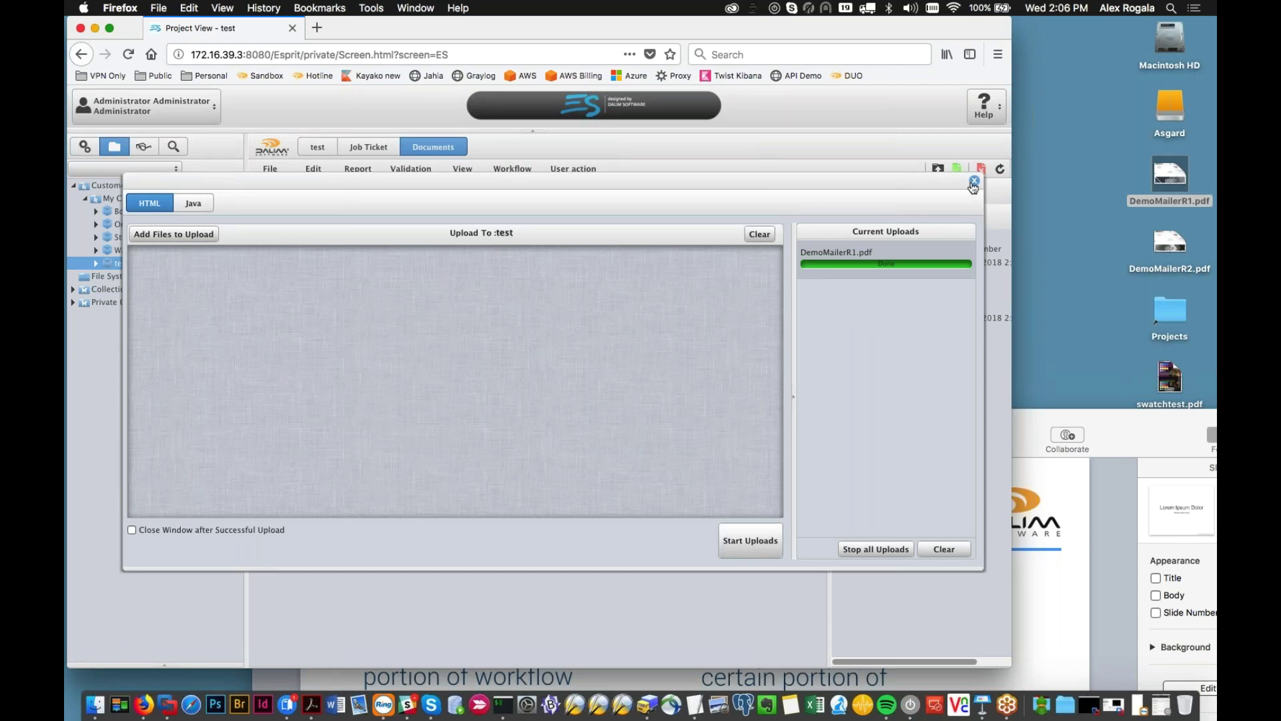
left_click(974, 180)
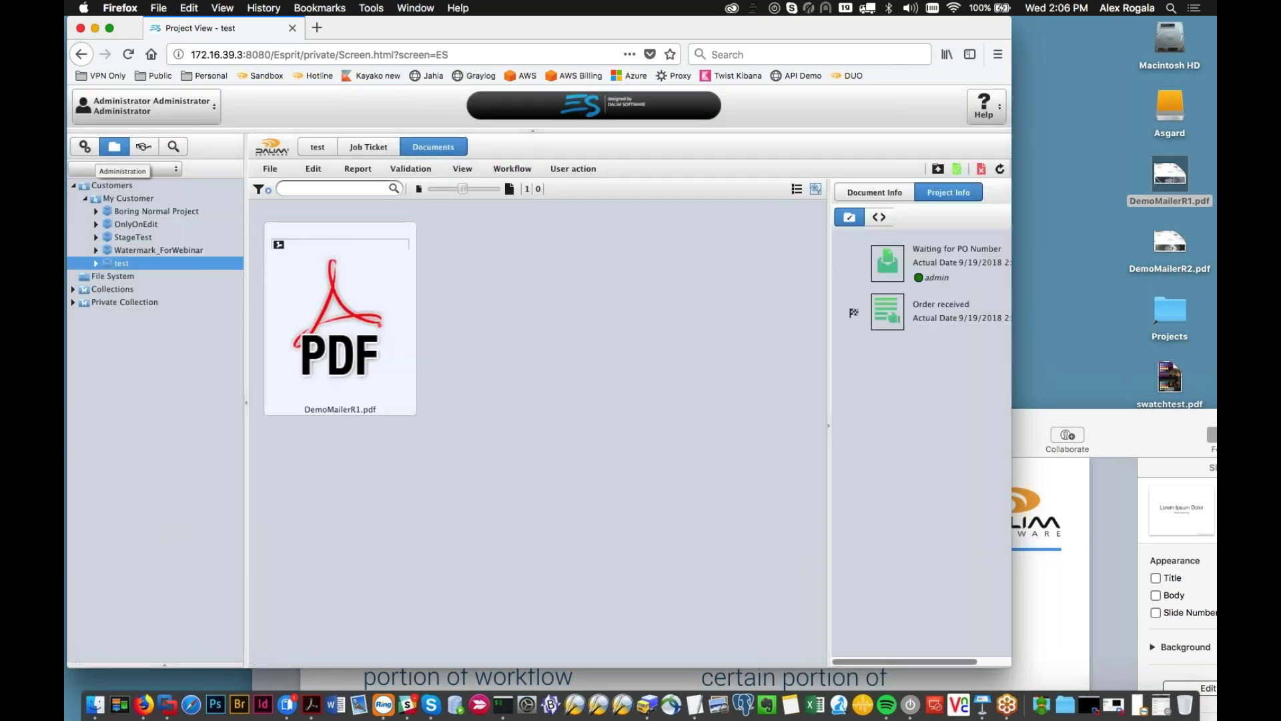
double_click(385, 270)
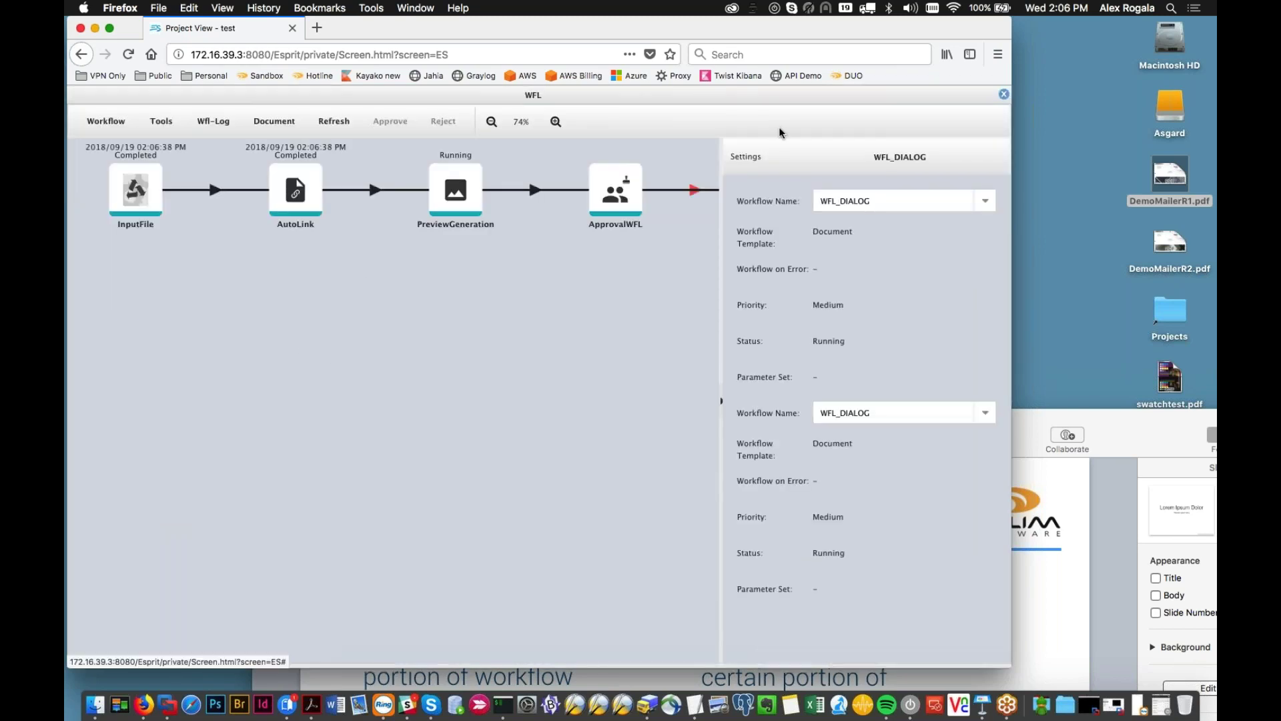
Step: Check the Waiting for PO Number node in the project workflow diagram, then close the diagram
left_click(1003, 94)
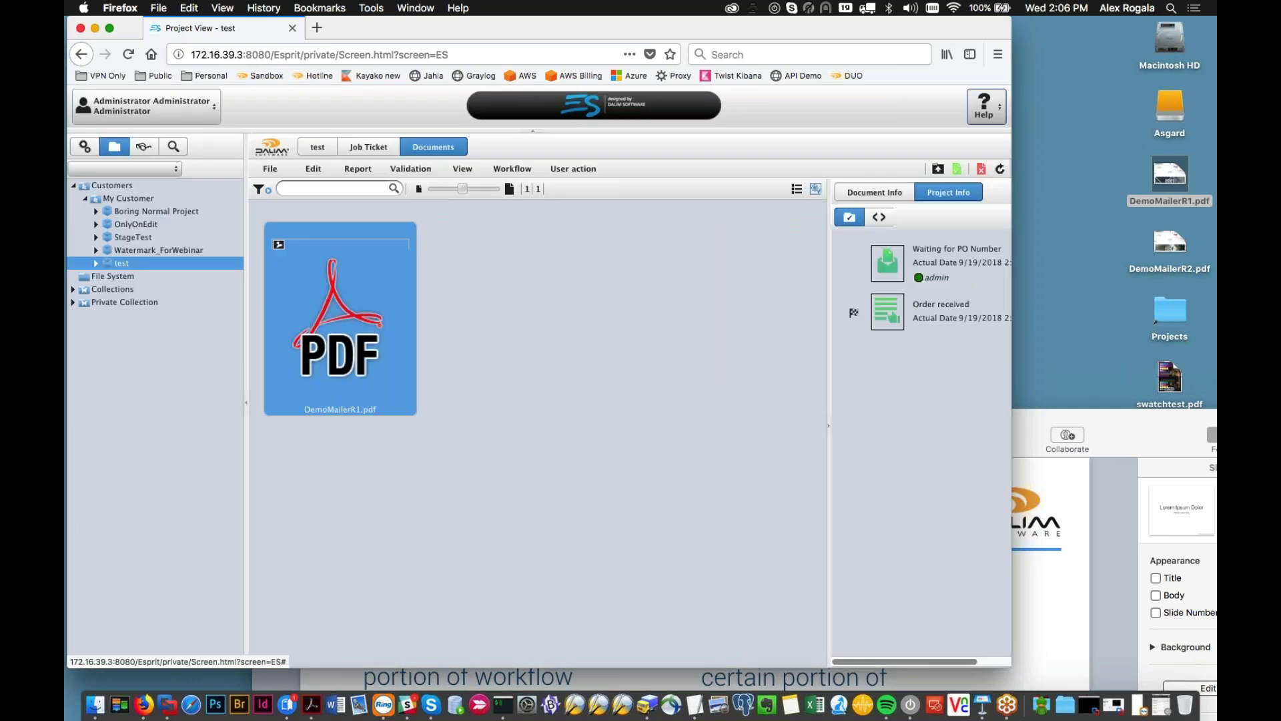
left_click(512, 168)
mouse_move(563, 190)
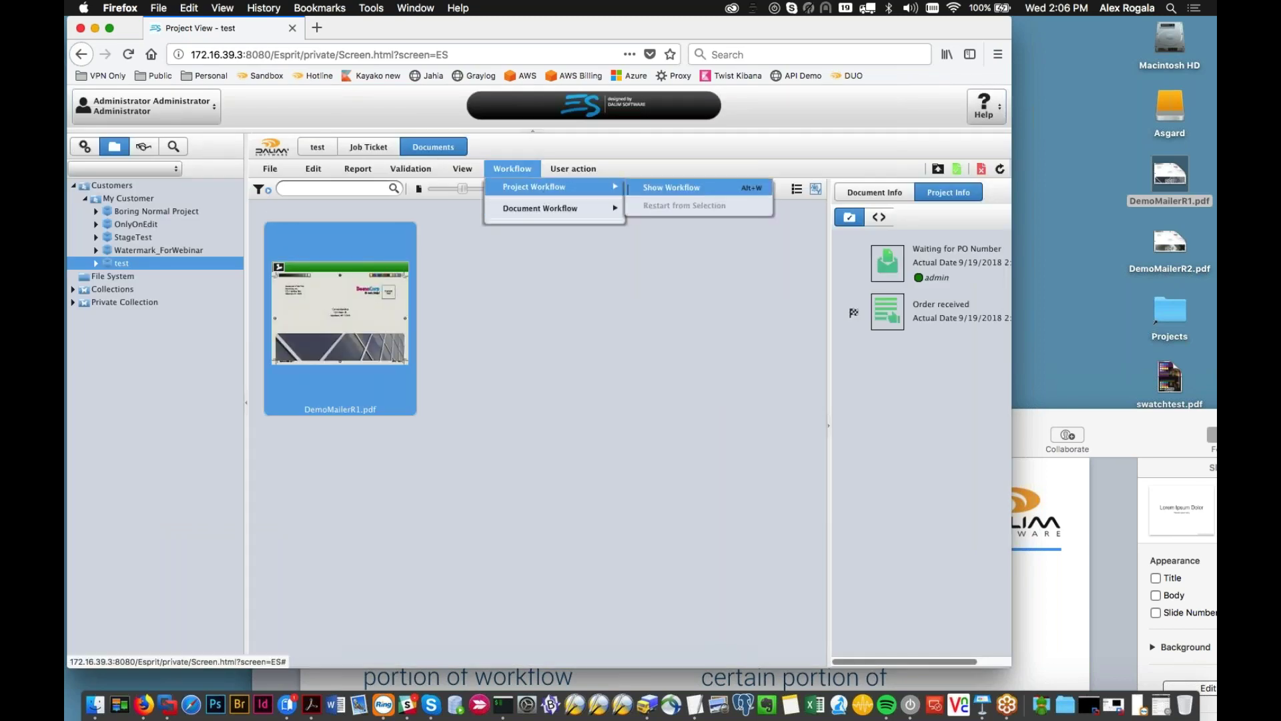
left_click(694, 187)
scroll(499, 447, "up", 2)
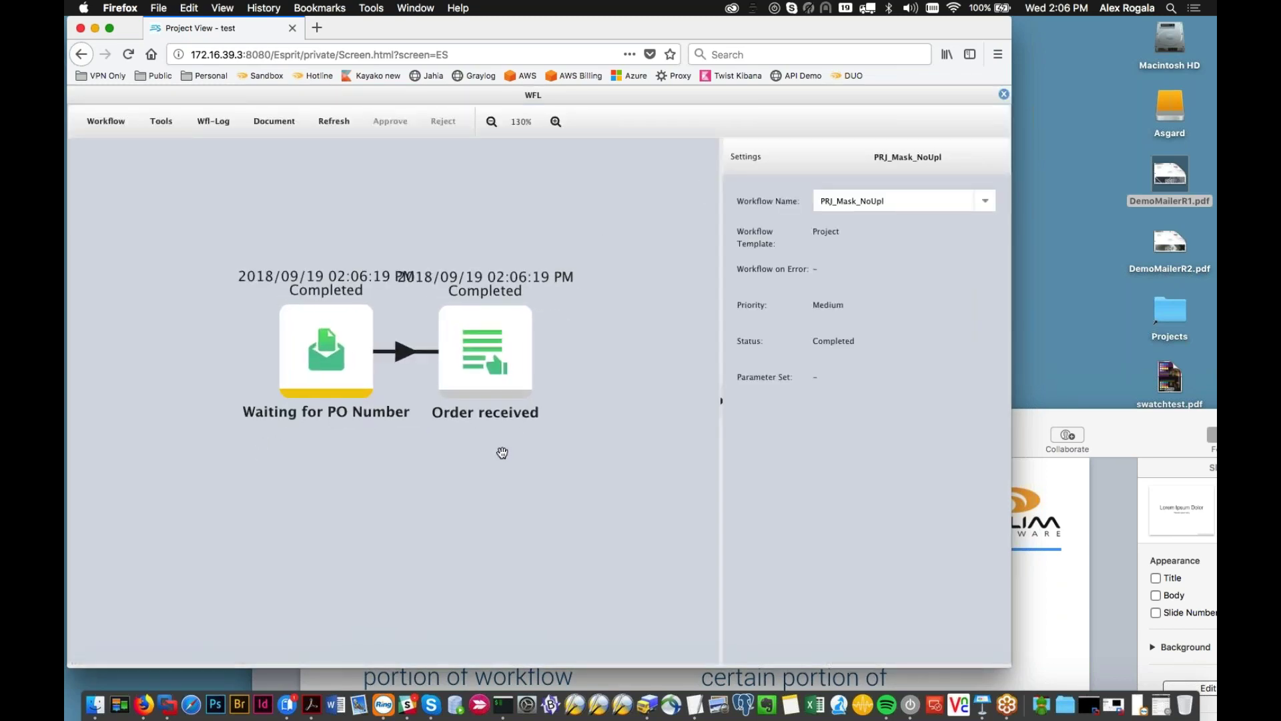
left_click(367, 395)
left_click(343, 387)
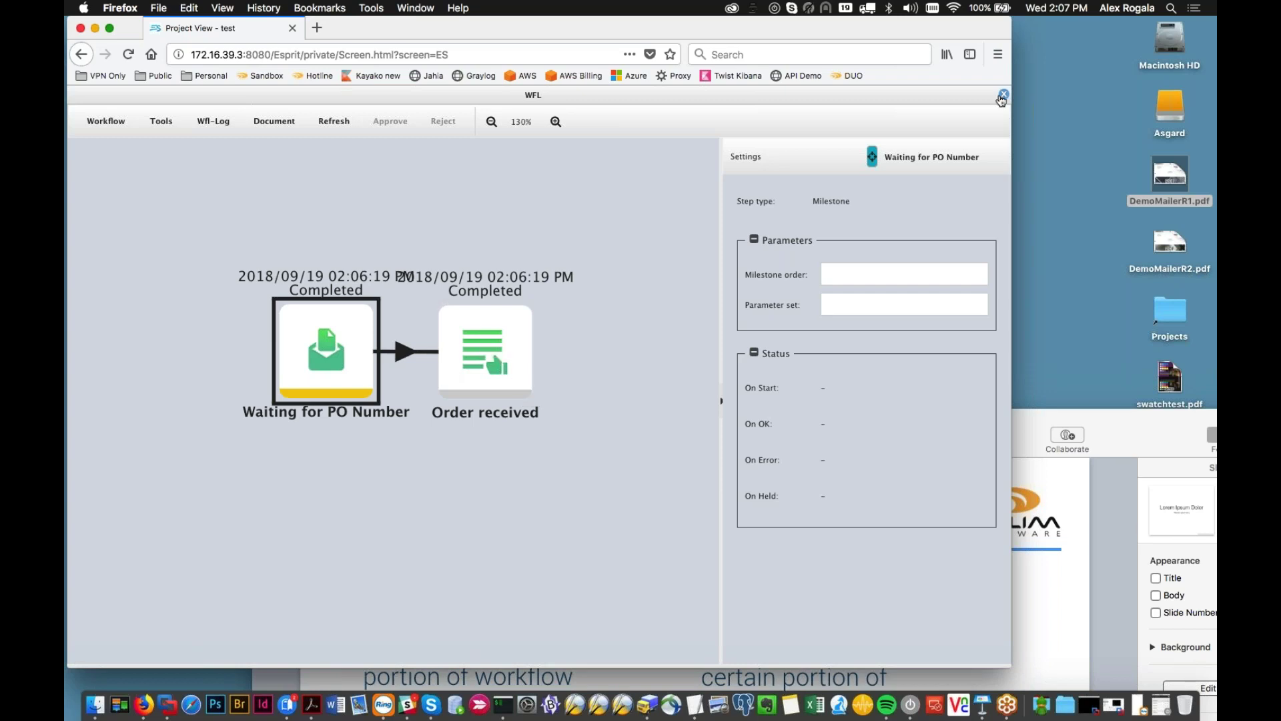
left_click(1002, 97)
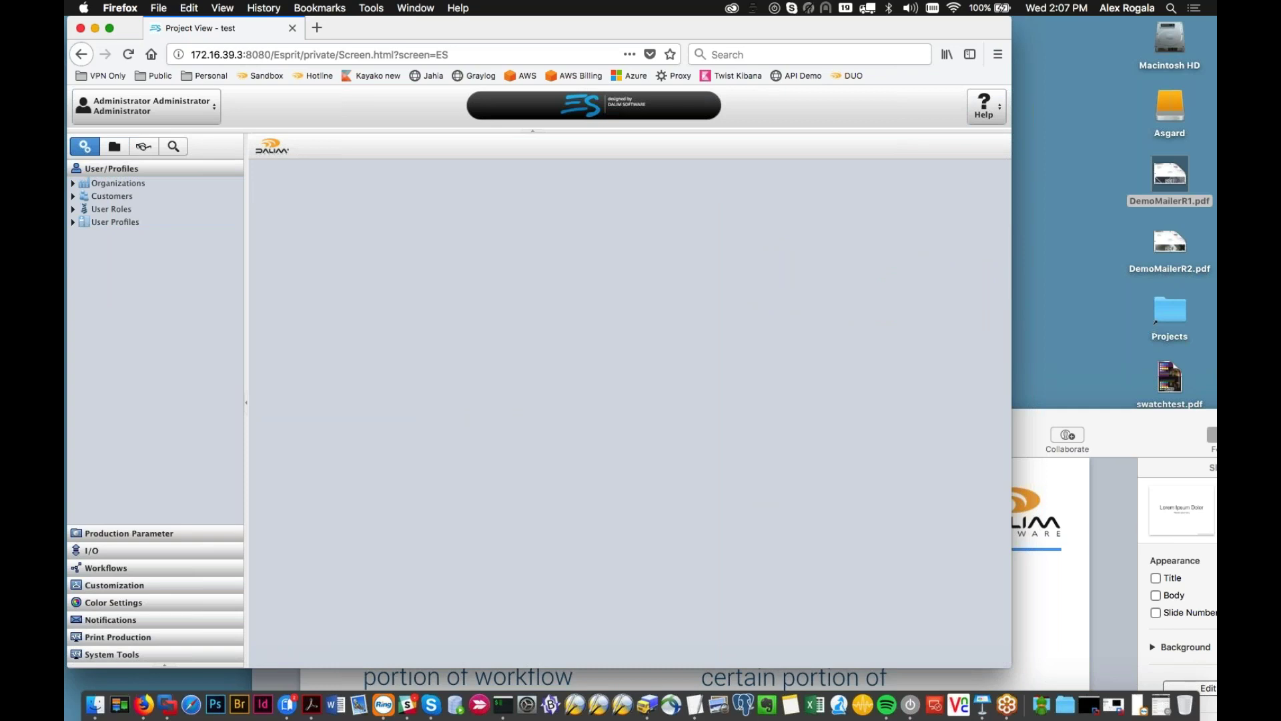
Step: Open Webinar_Milestones > Waiting for PO Number and view its profile-to-mask mapping
left_click(106, 567)
left_click(73, 248)
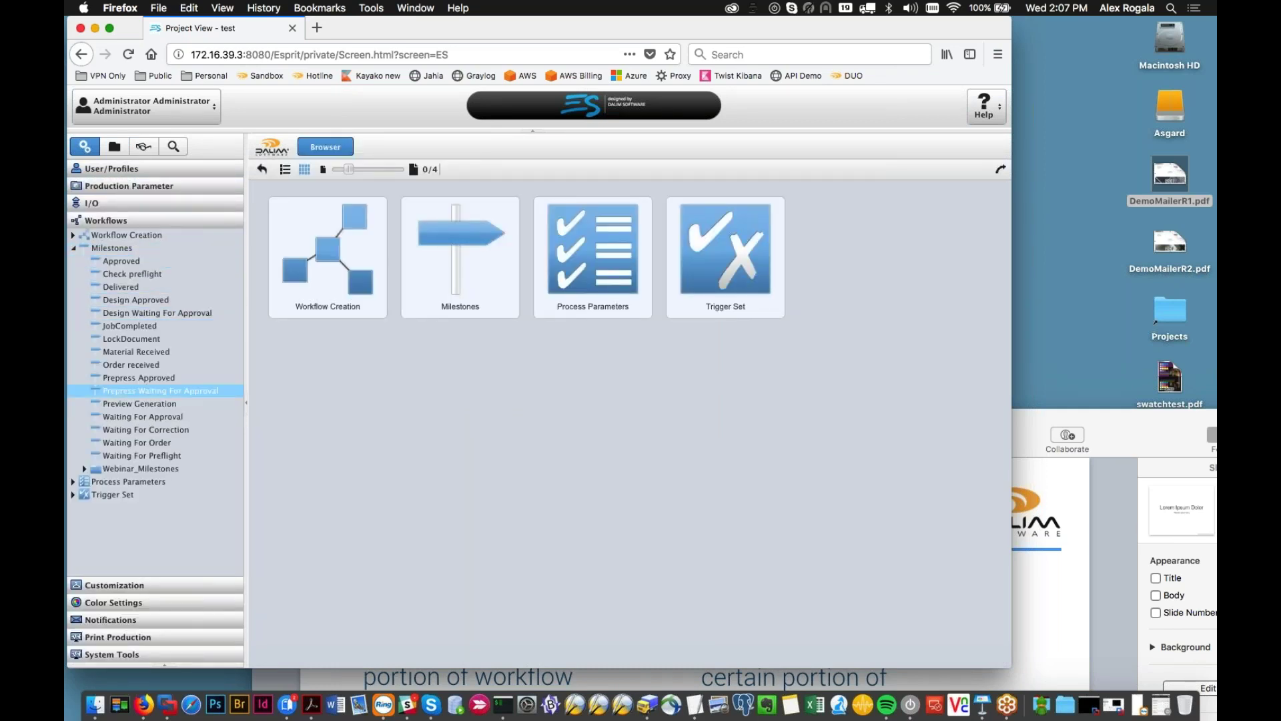
left_click(84, 468)
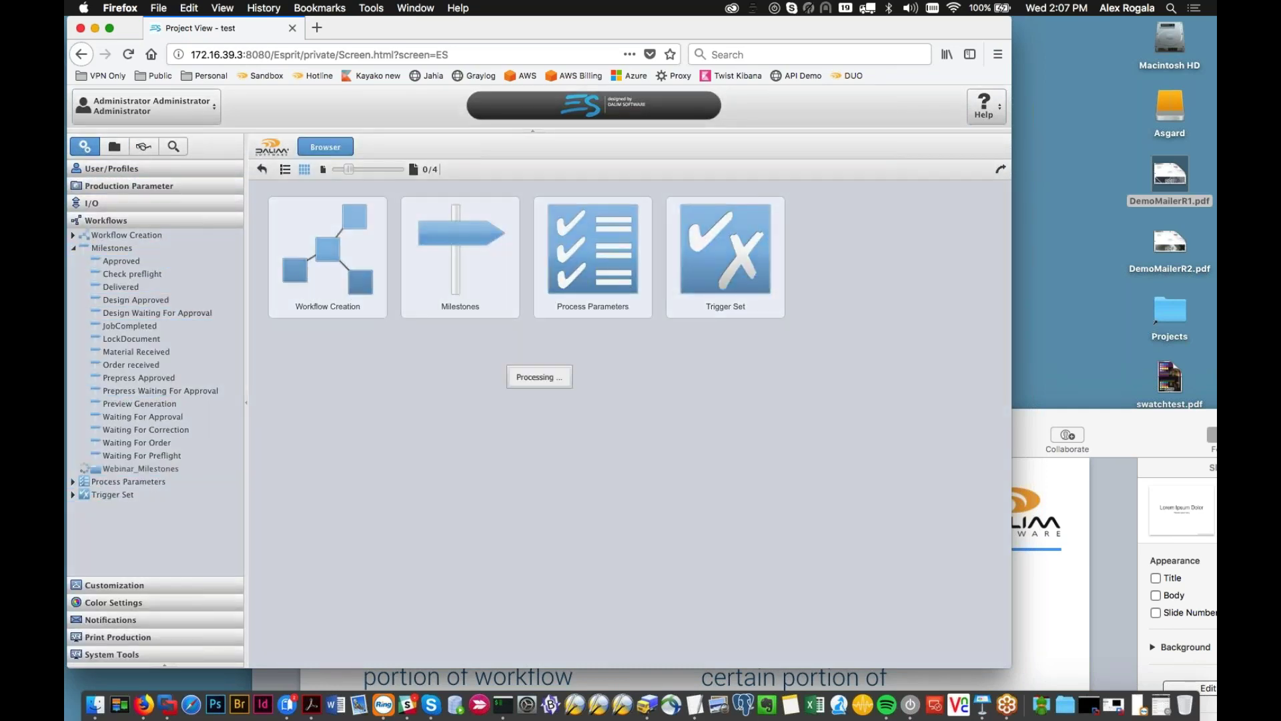
left_click(146, 510)
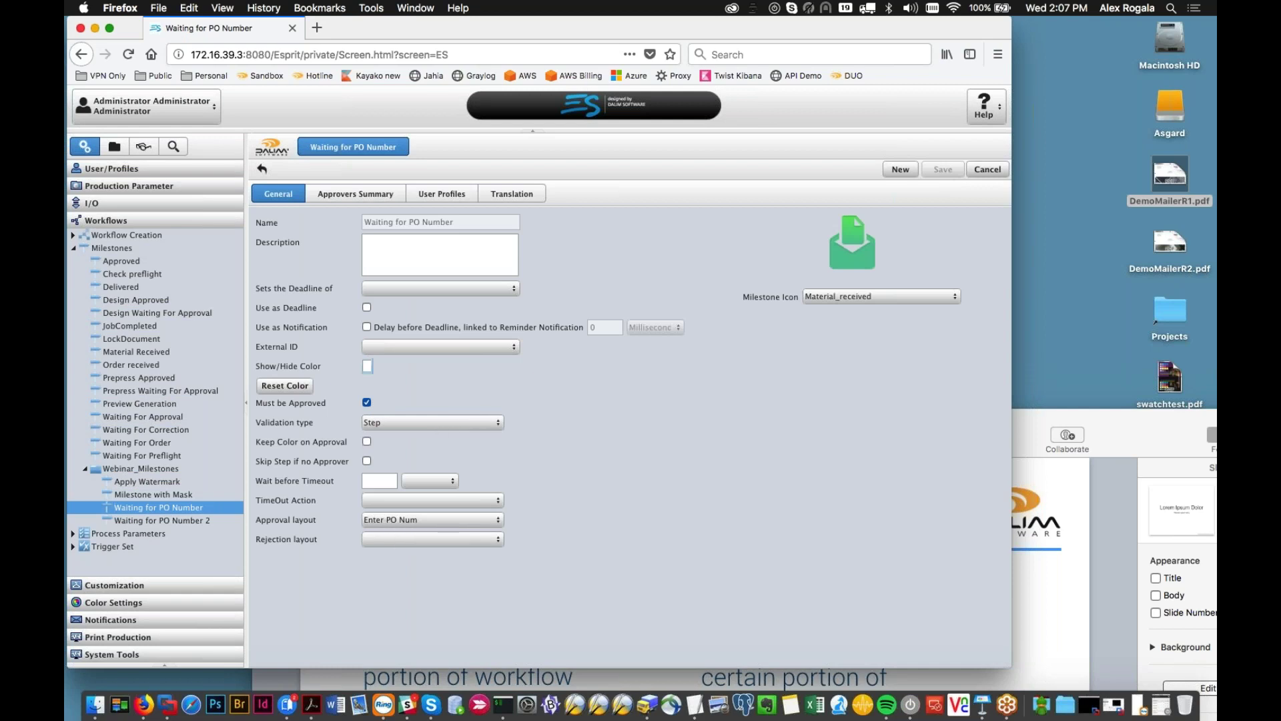
left_click(441, 194)
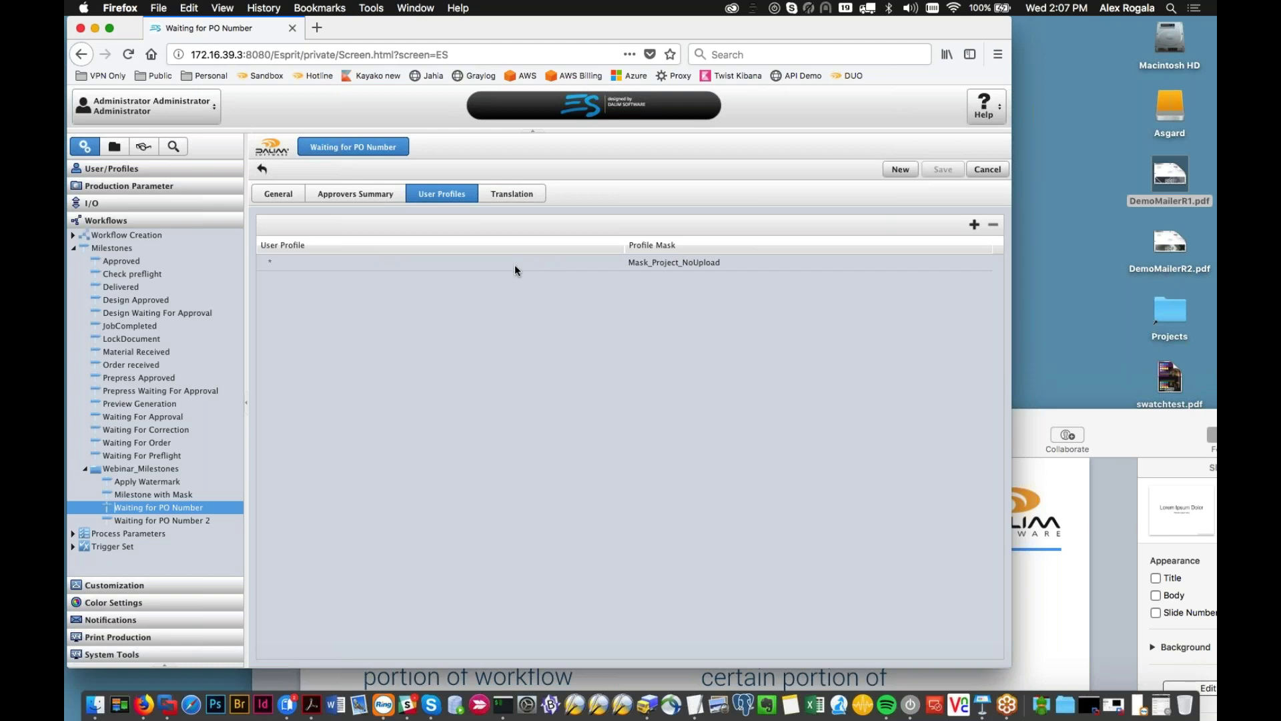
Step: Change the existing mask row's user profile to Customer
double_click(294, 264)
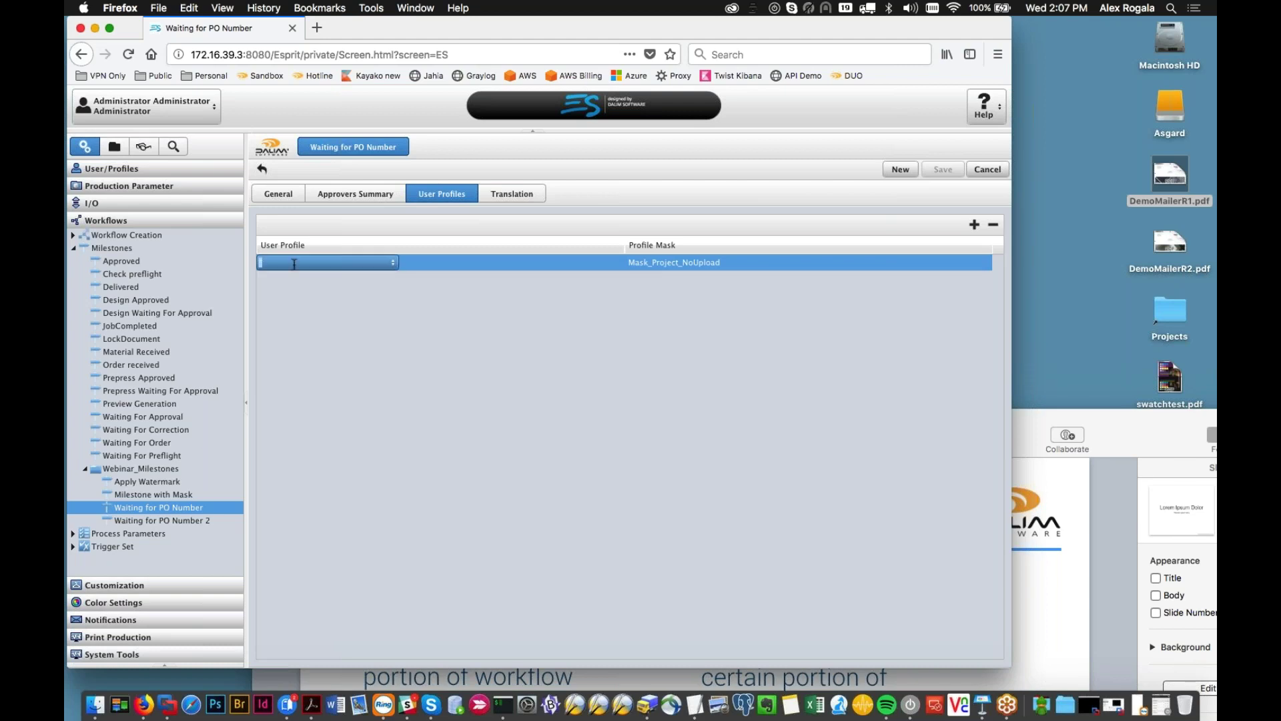
left_click(396, 263)
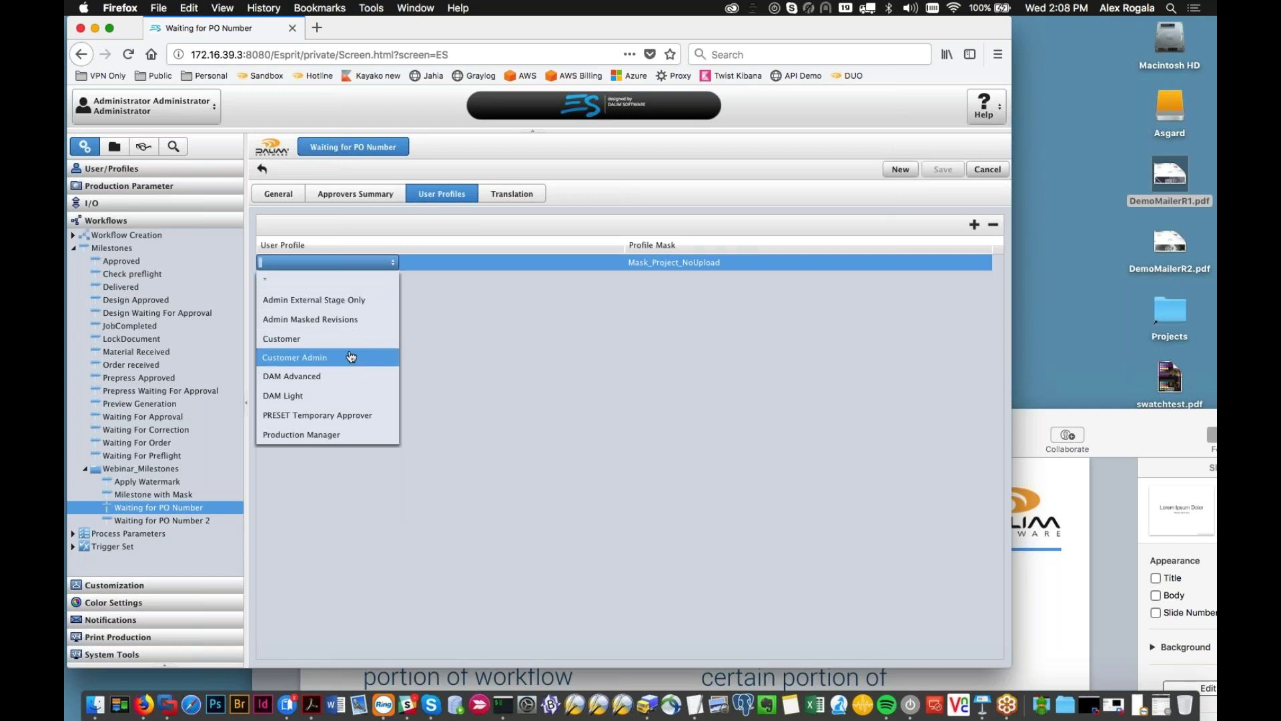
key("Up")
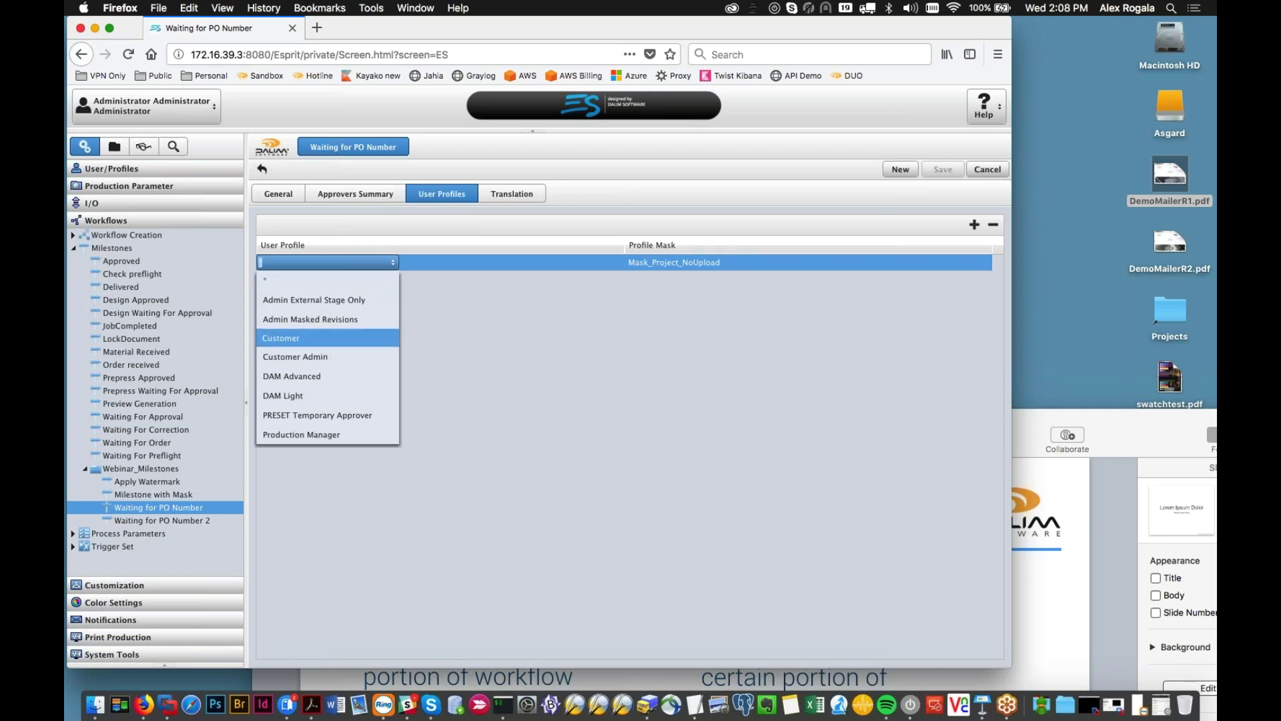
left_click(341, 344)
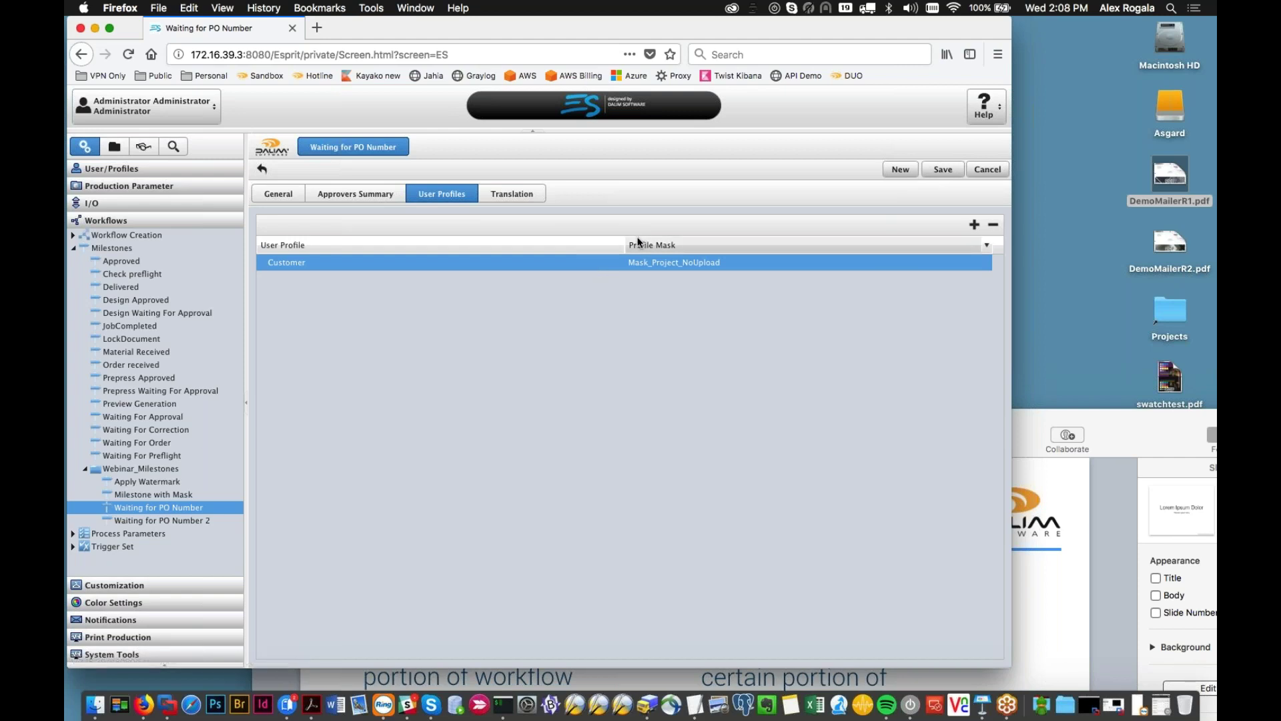
Step: Add a Customer Admin row with Mask_Watermark, then head to User/Profiles
left_click(974, 225)
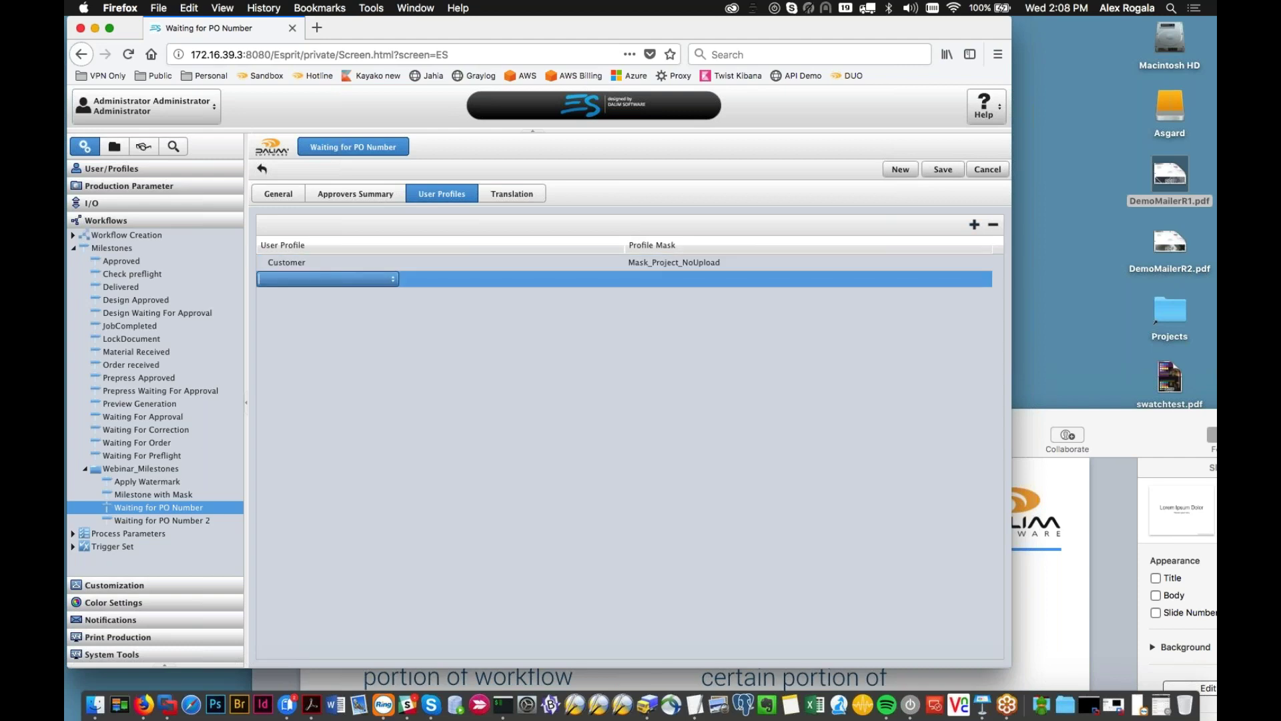
left_click(393, 279)
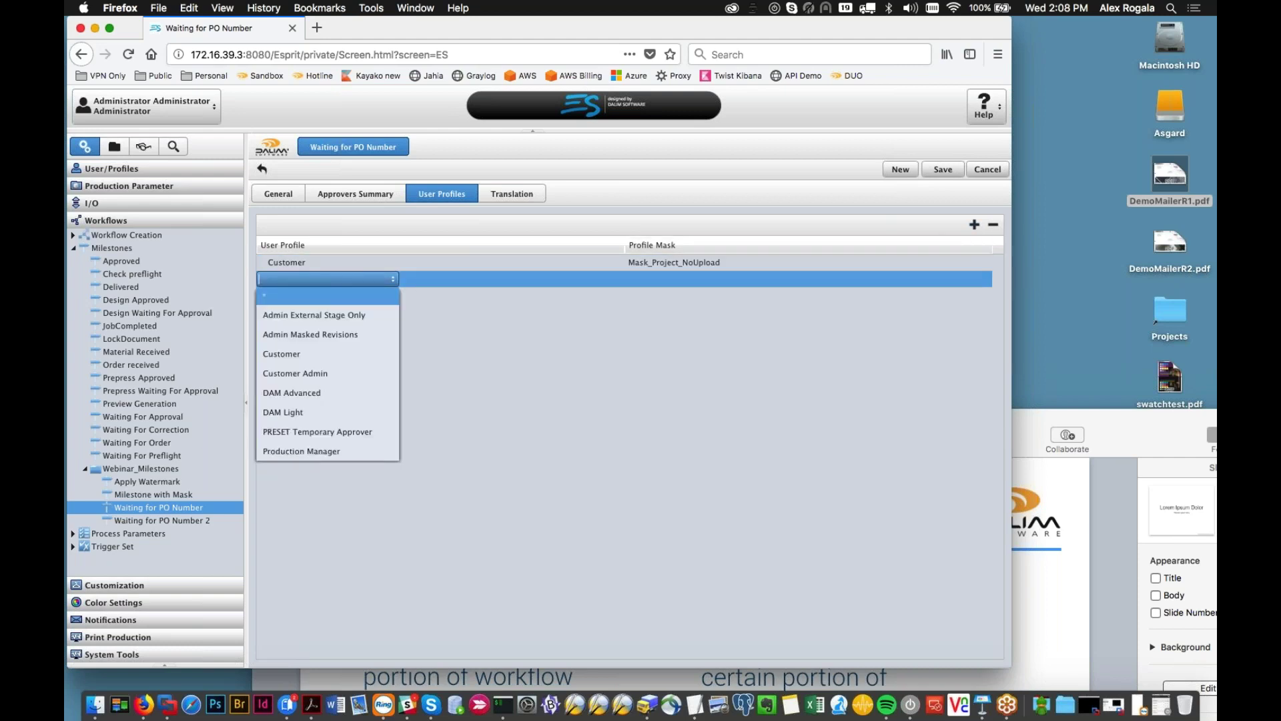
left_click(372, 375)
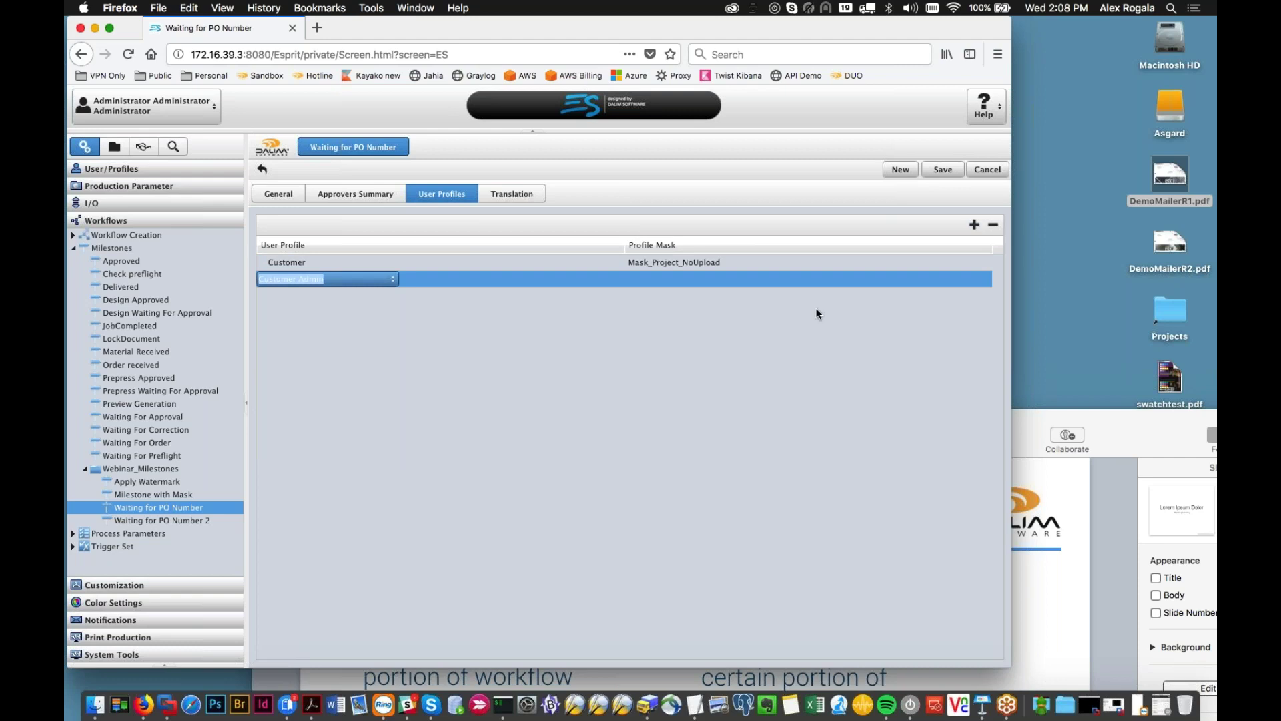
left_click(820, 290)
left_click(912, 275)
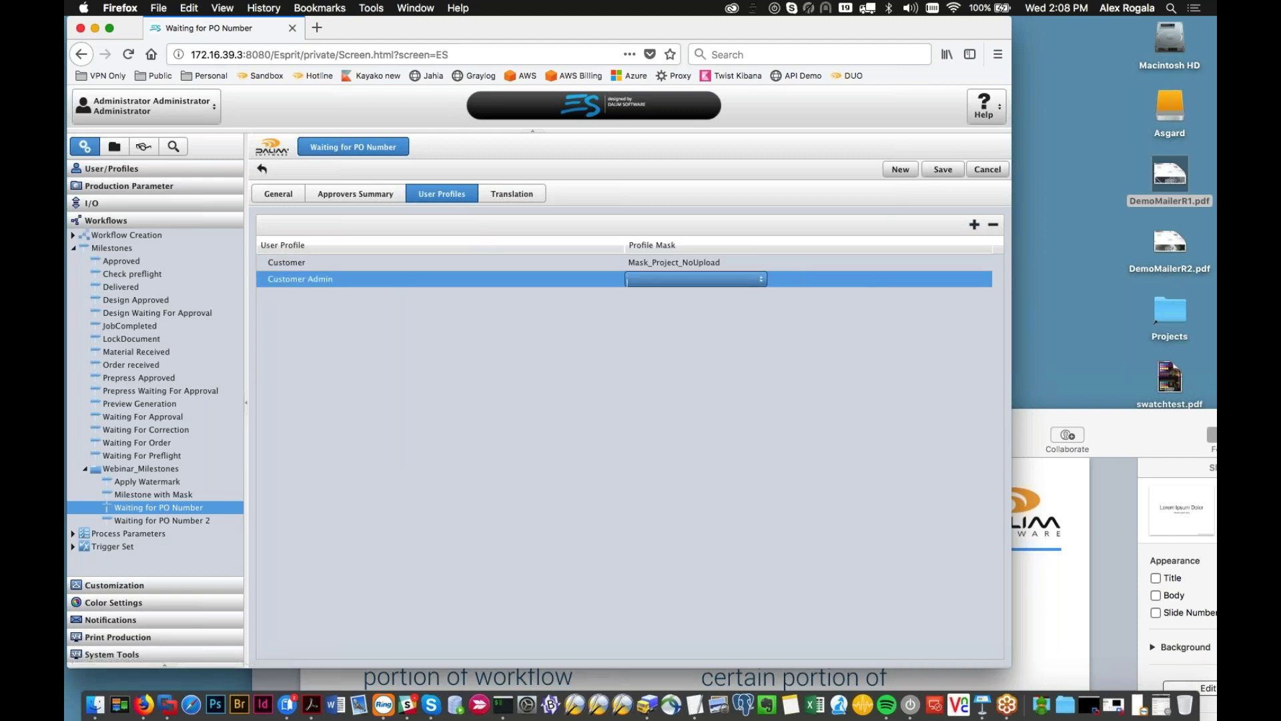
left_click(734, 279)
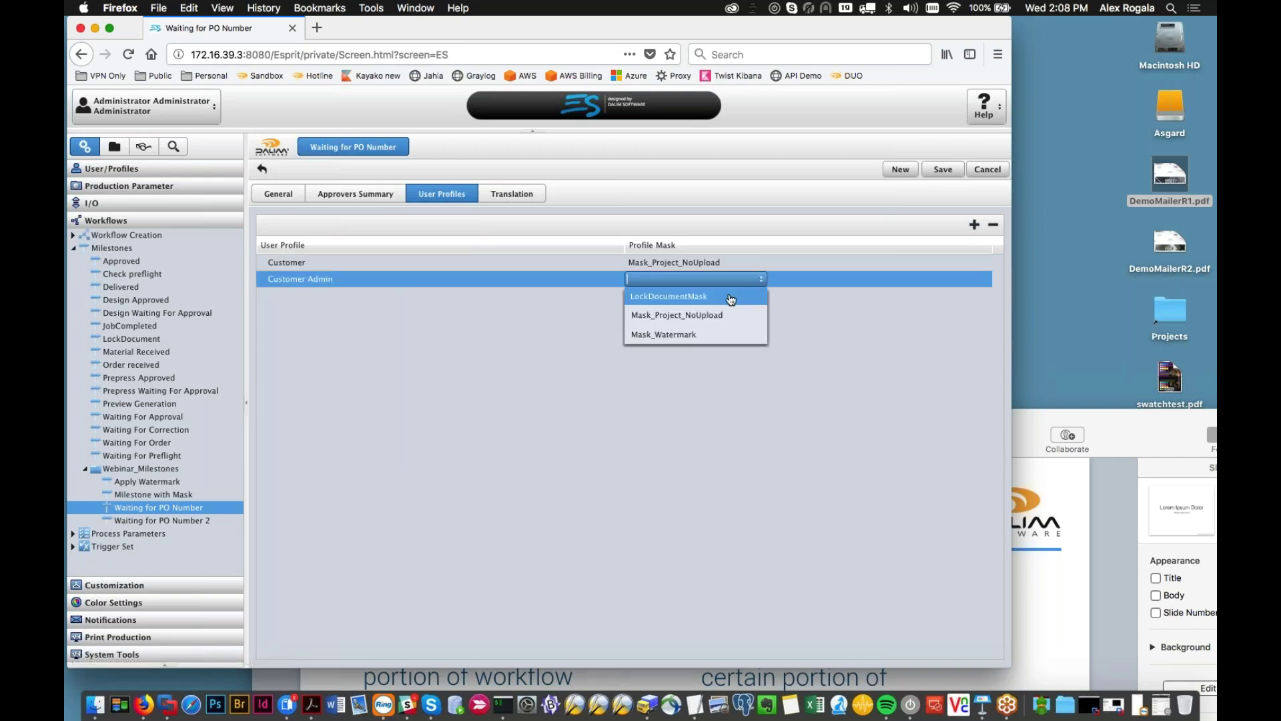
left_click(717, 335)
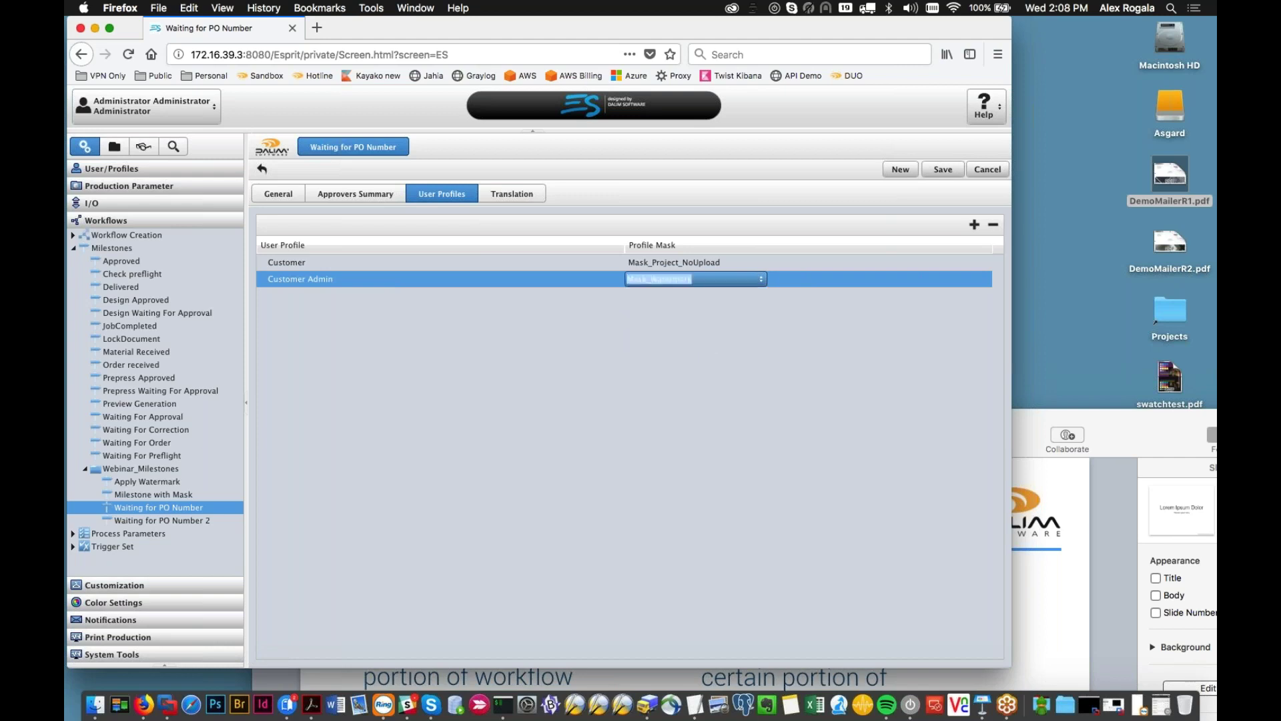
left_click(684, 290)
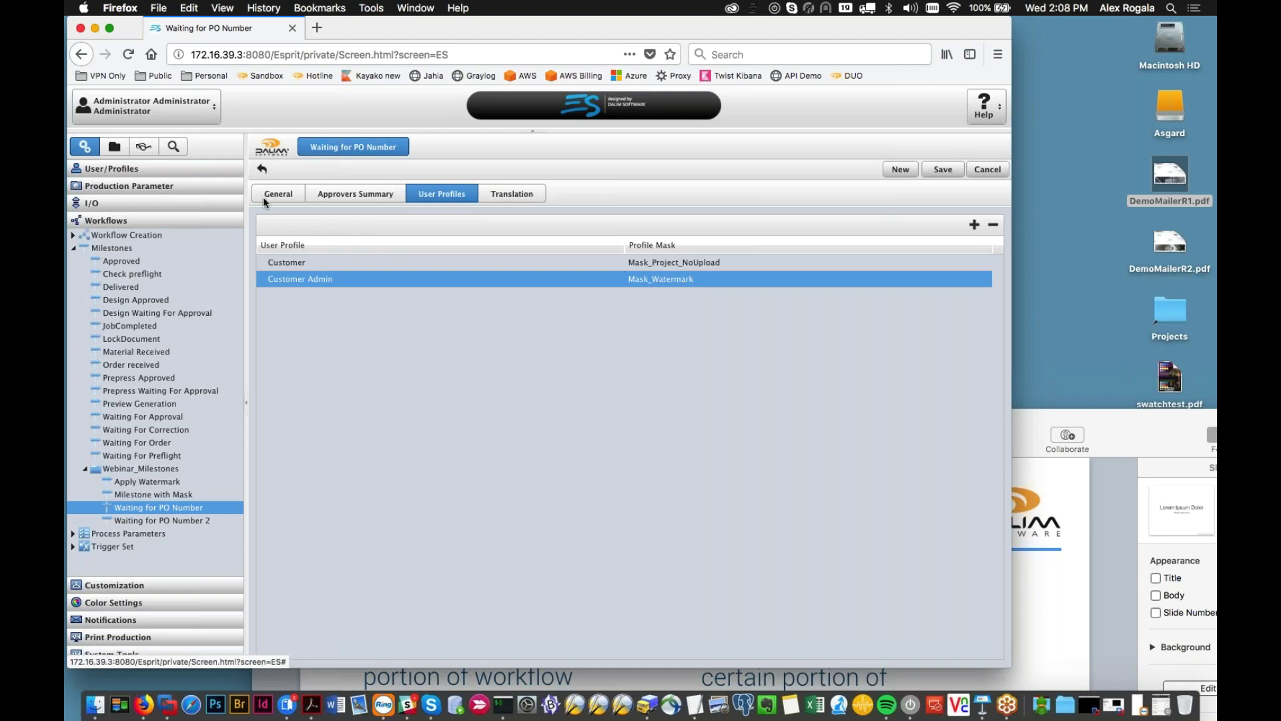
left_click(174, 166)
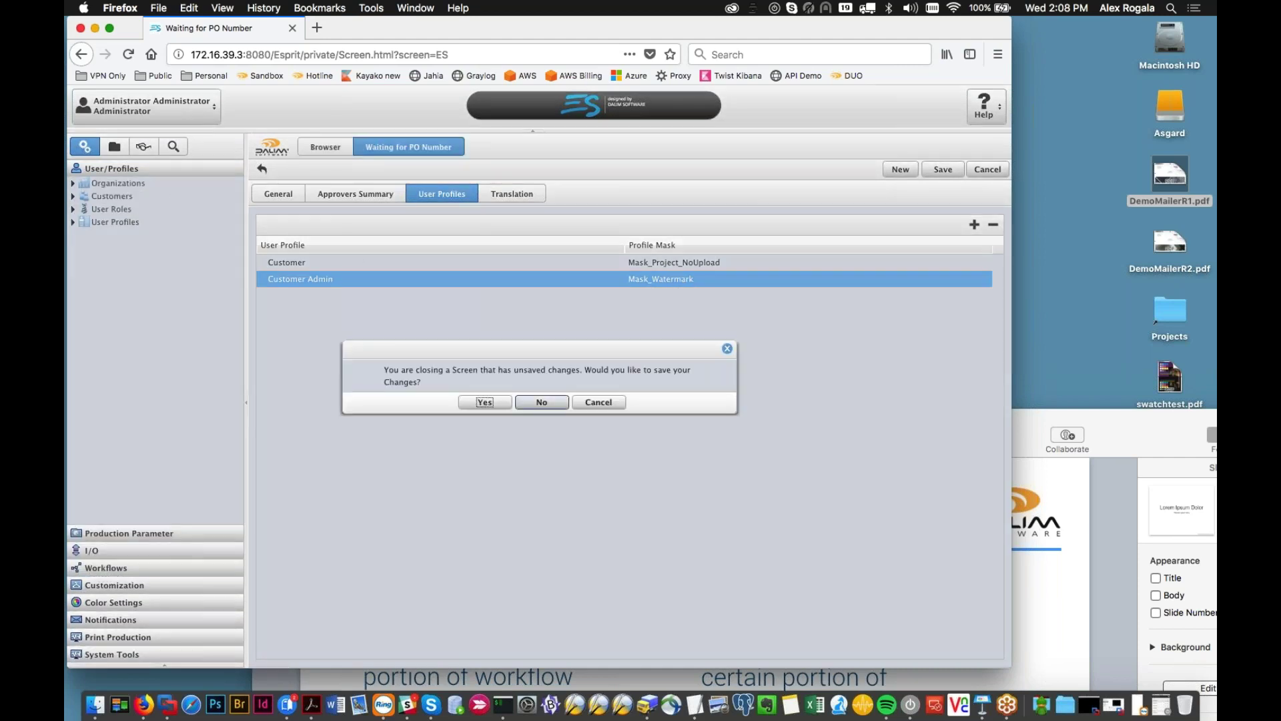
Step: Discard the milestone changes and open the Mask_Project_NoUpload user profile
left_click(540, 402)
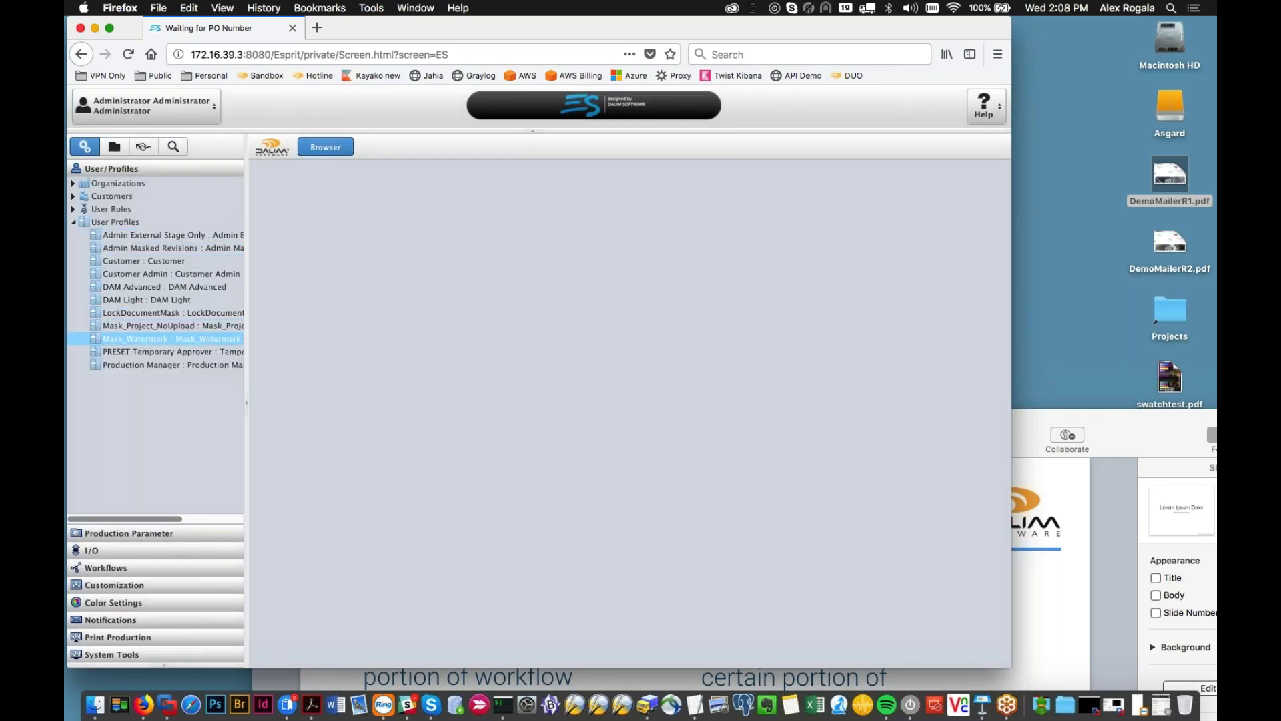
left_click(155, 327)
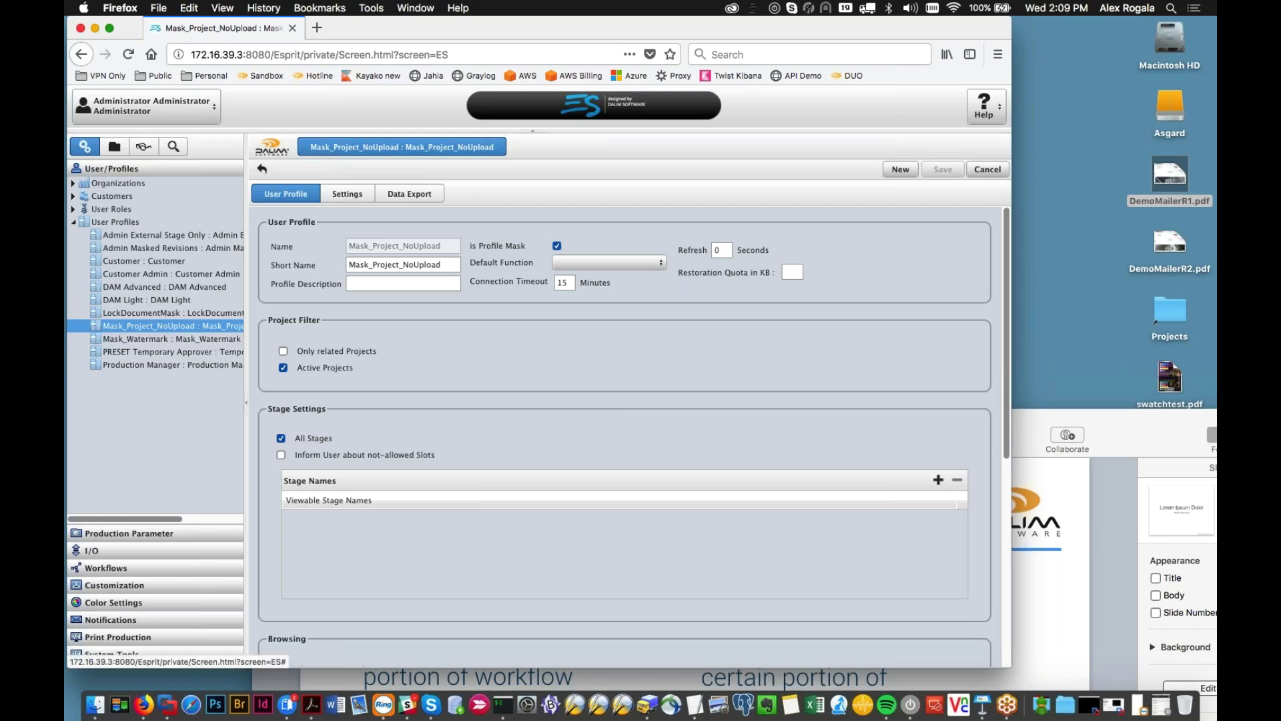
Step: Review the profile's Customers > Project settings, then expand Workflow Creation under Workflows
left_click(358, 197)
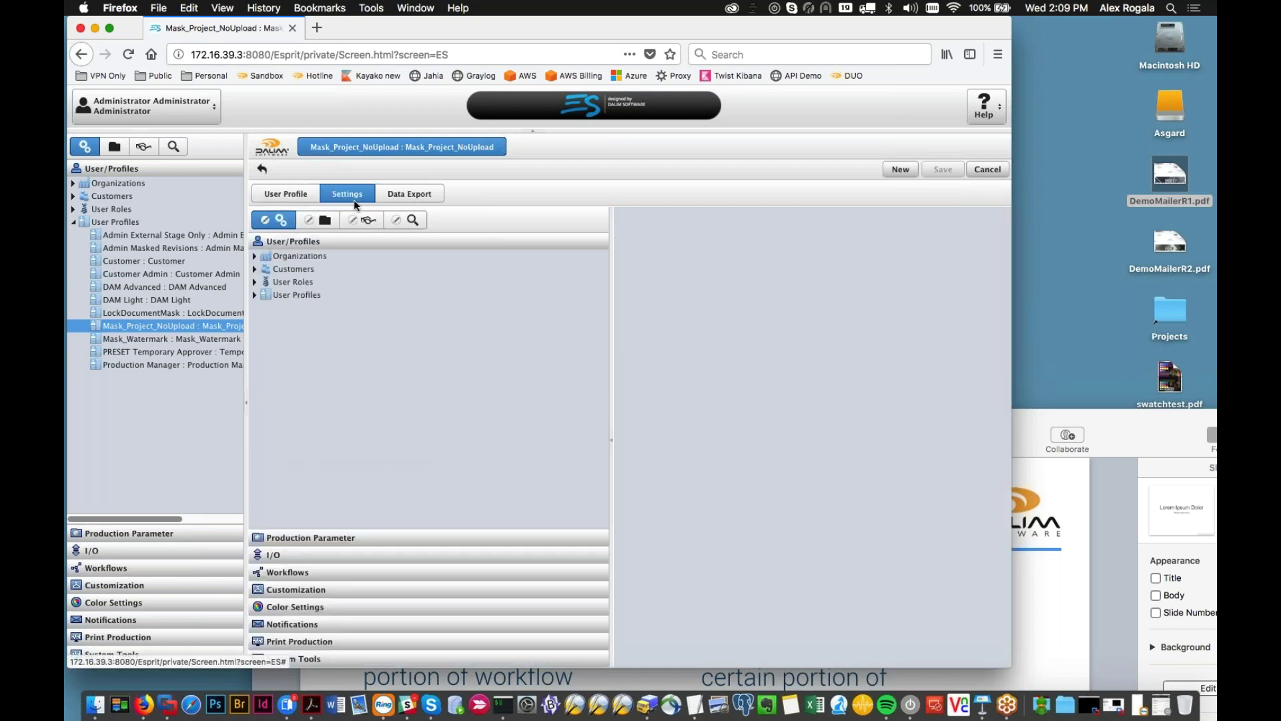
left_click(318, 219)
left_click(254, 262)
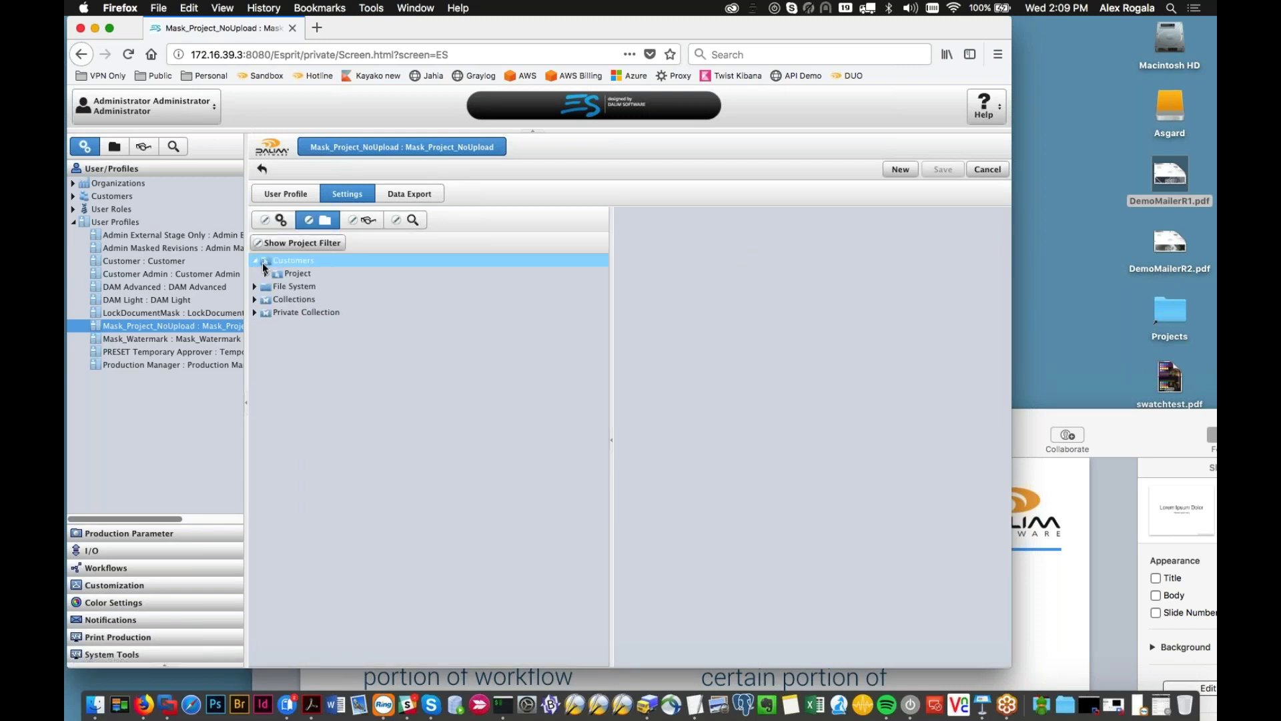
left_click(265, 274)
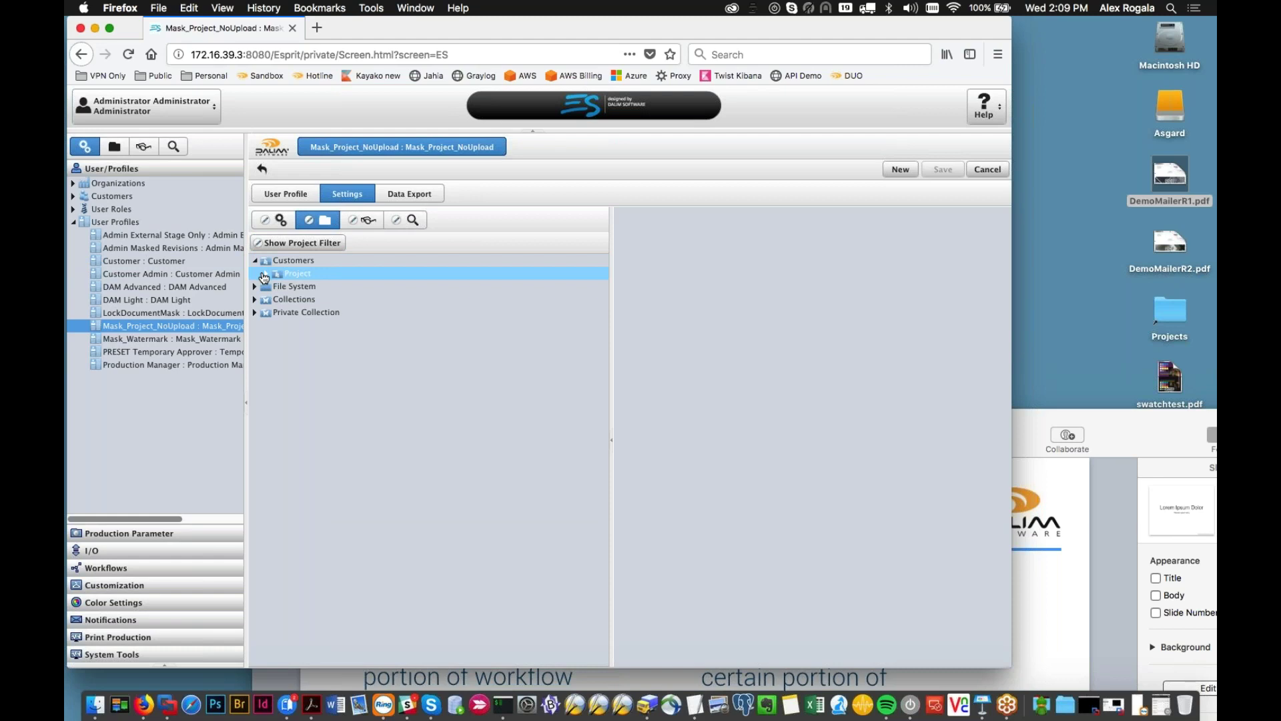
left_click(265, 275)
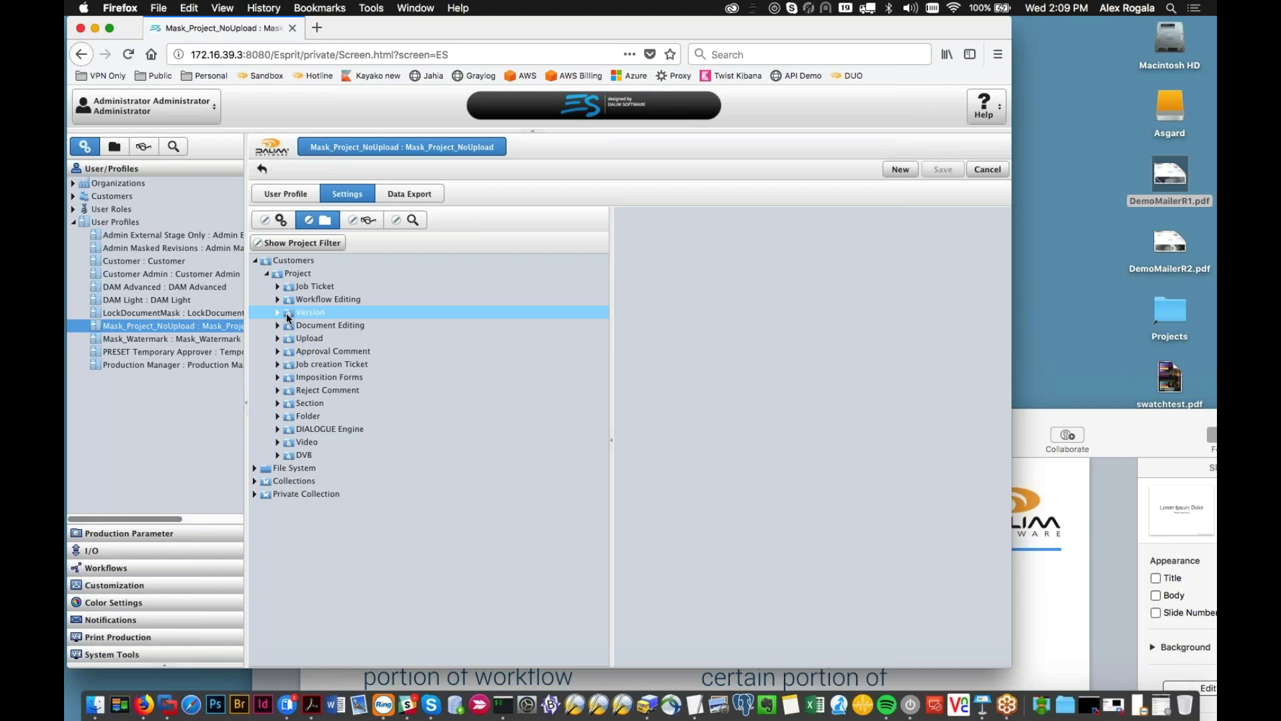
left_click(288, 324)
key("Down")
key("Down")
key("Up")
key("Up")
key("Up")
key("Up")
key("Up")
key("Up")
left_click(308, 271)
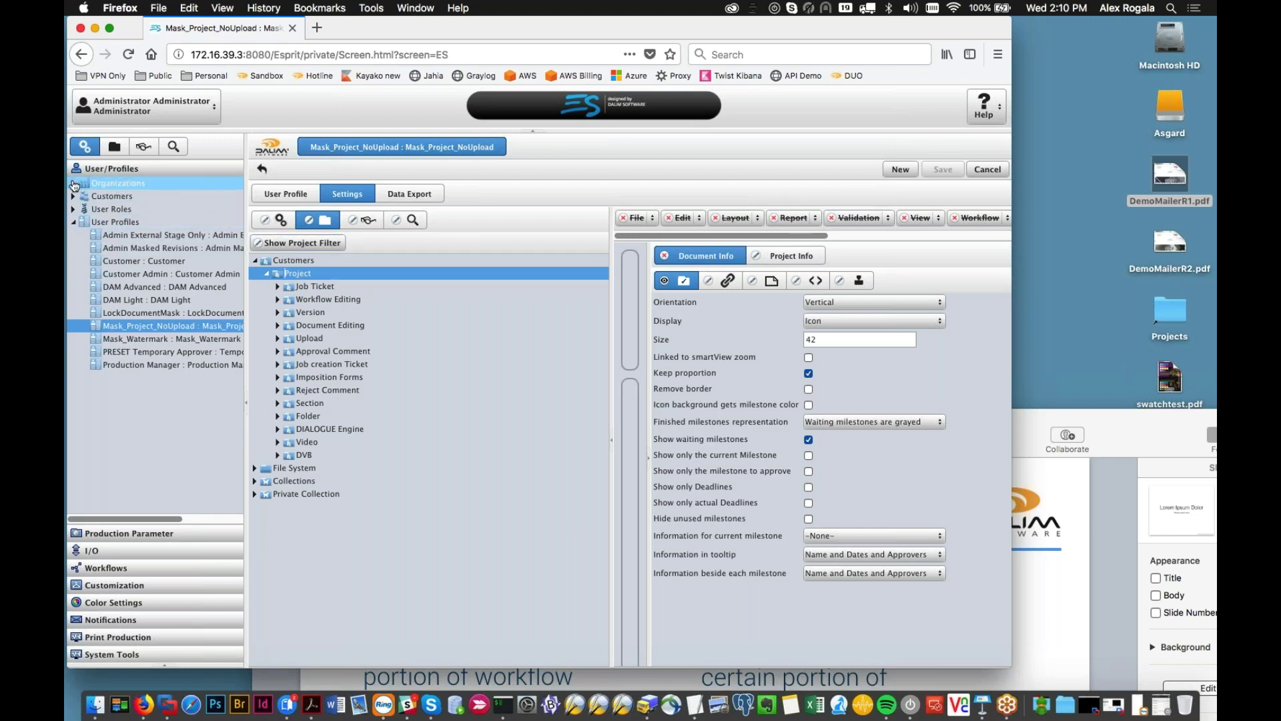
left_click(94, 567)
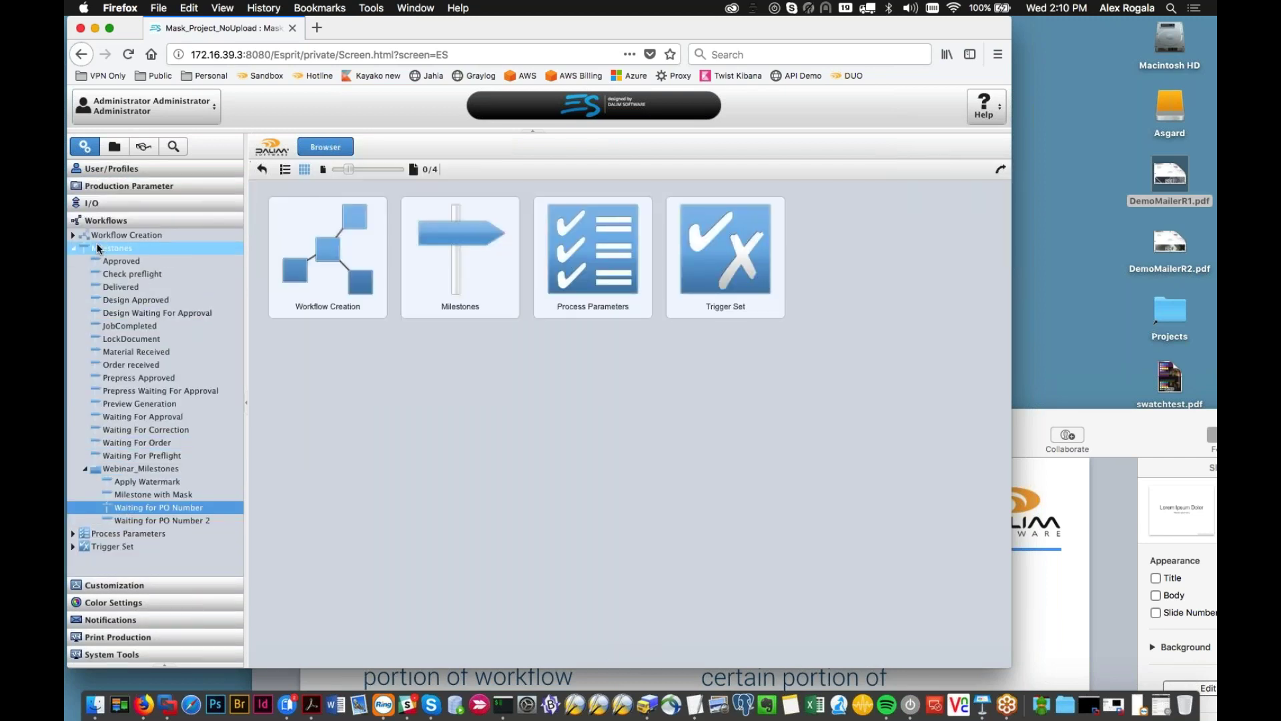
left_click(97, 236)
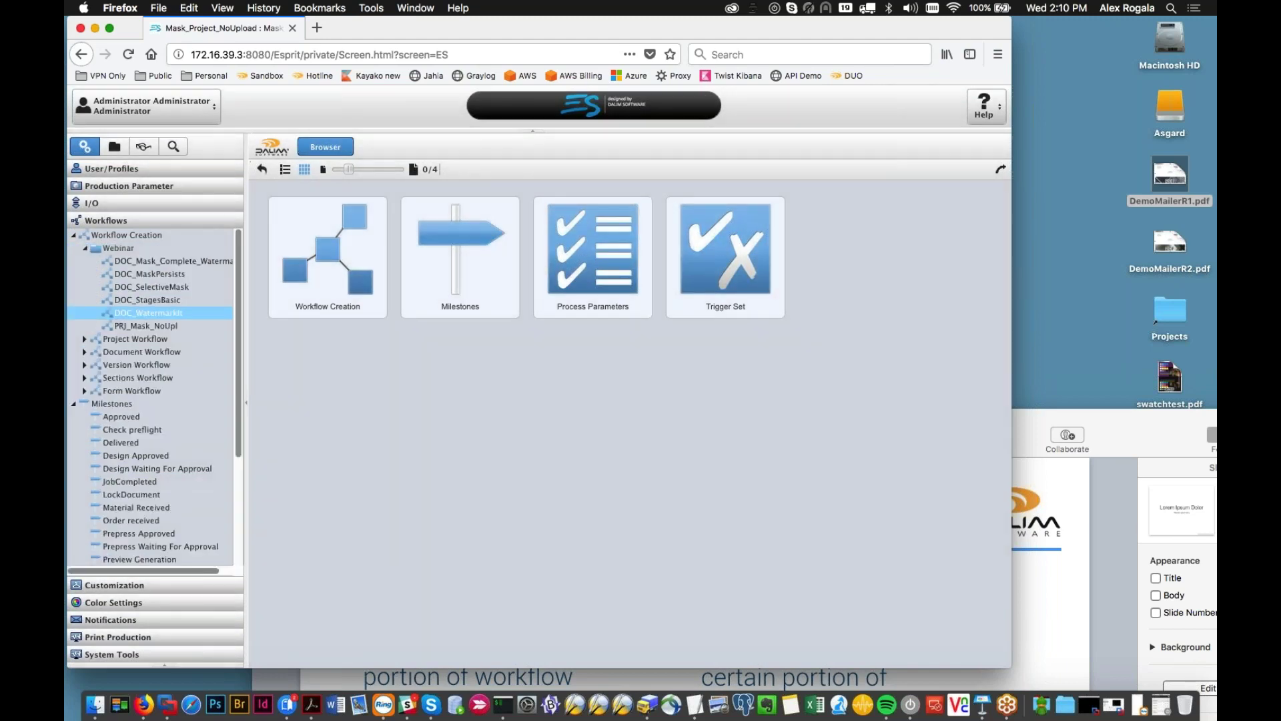
Step: Open DOC_MaskPersists and inspect its Apply Watermark, PreviewGeneration, ApprovalWFL and Approved steps
left_click(154, 273)
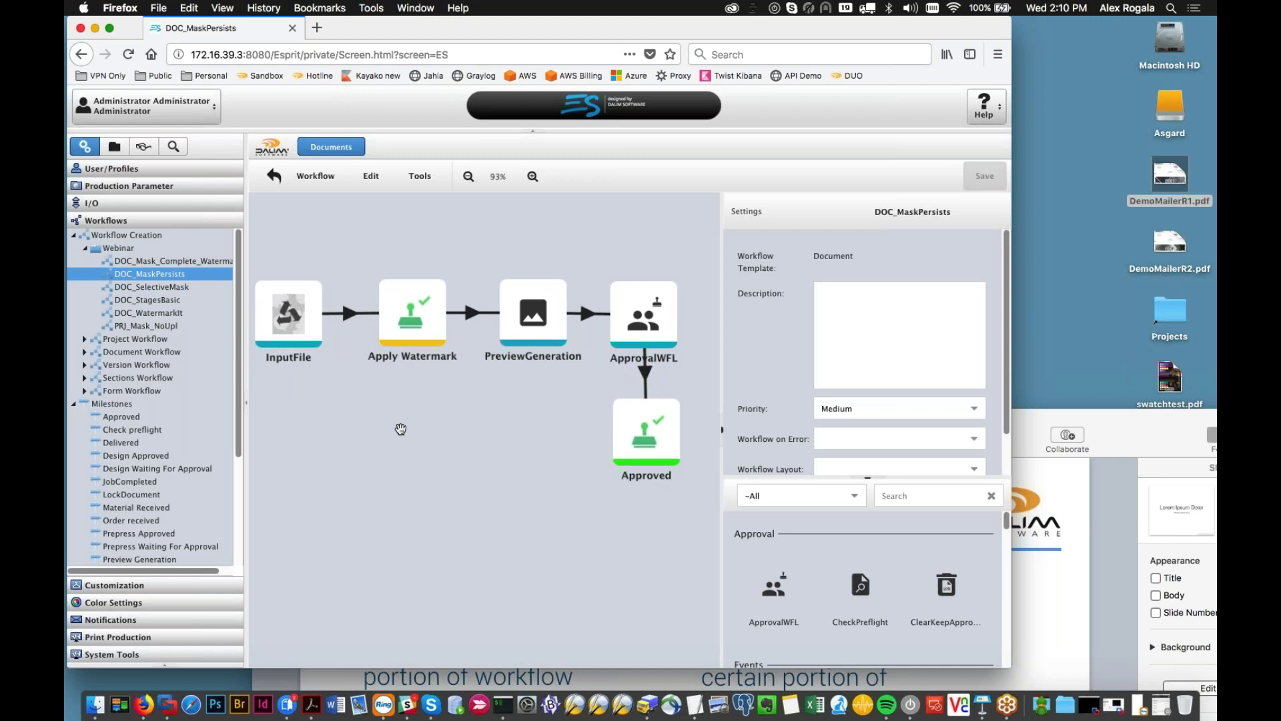
left_click(426, 319)
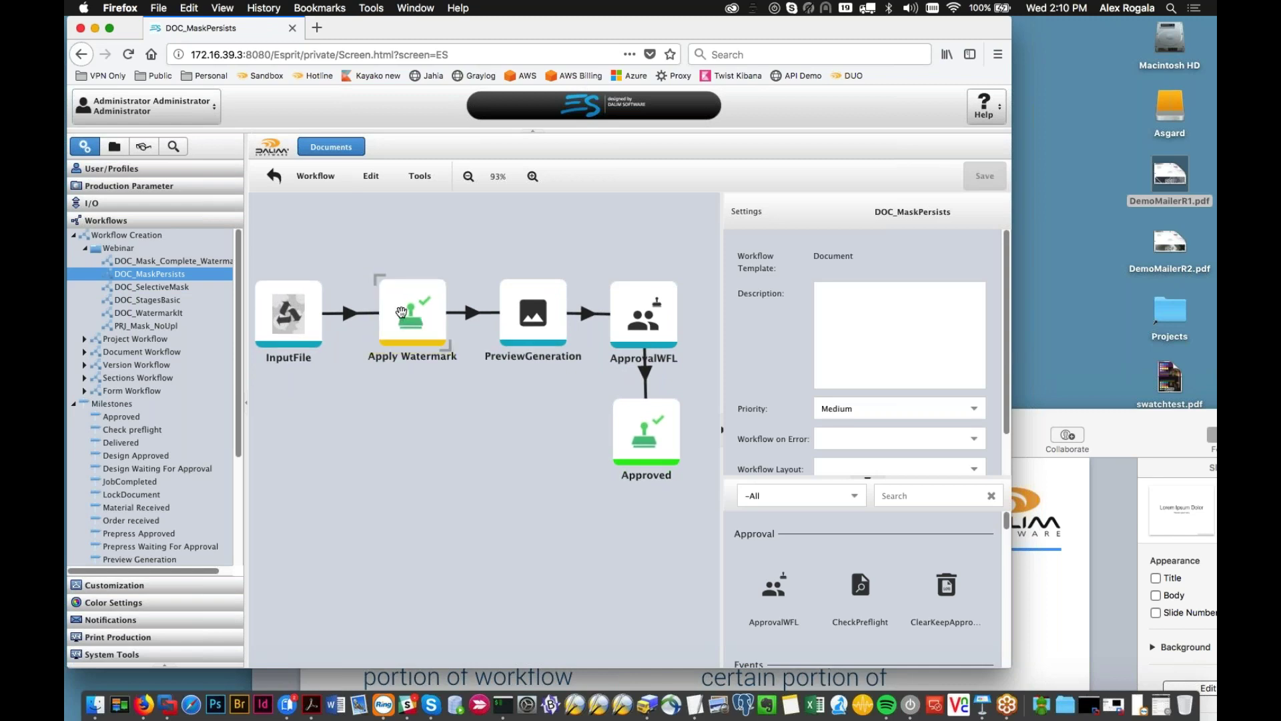
left_click(511, 315)
left_click_drag(522, 315, 677, 318)
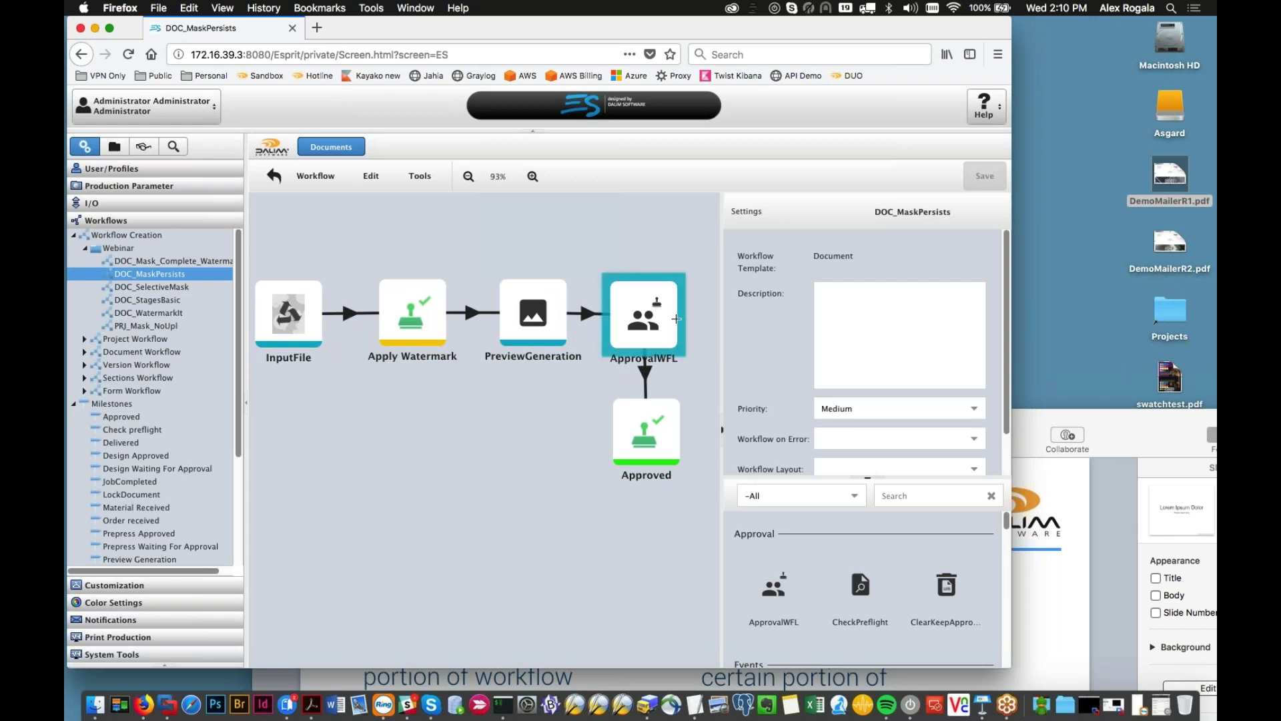
left_click(644, 437)
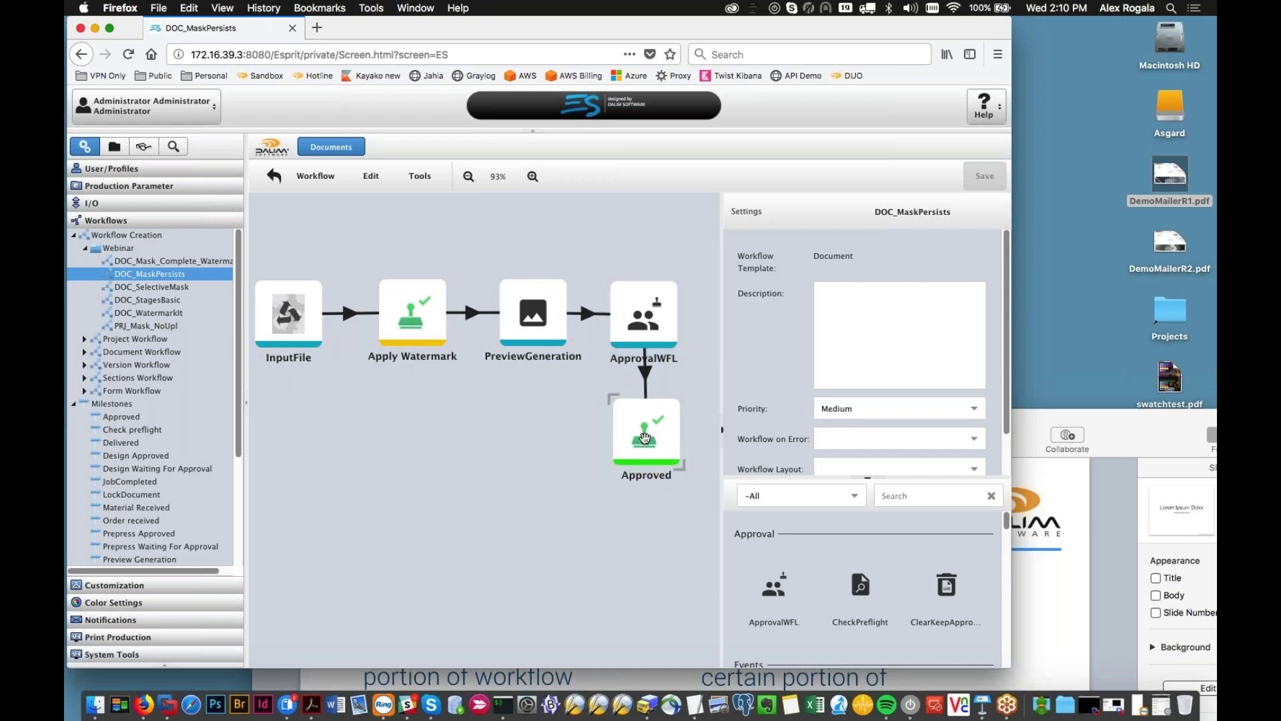
left_click(403, 332)
left_click(388, 356)
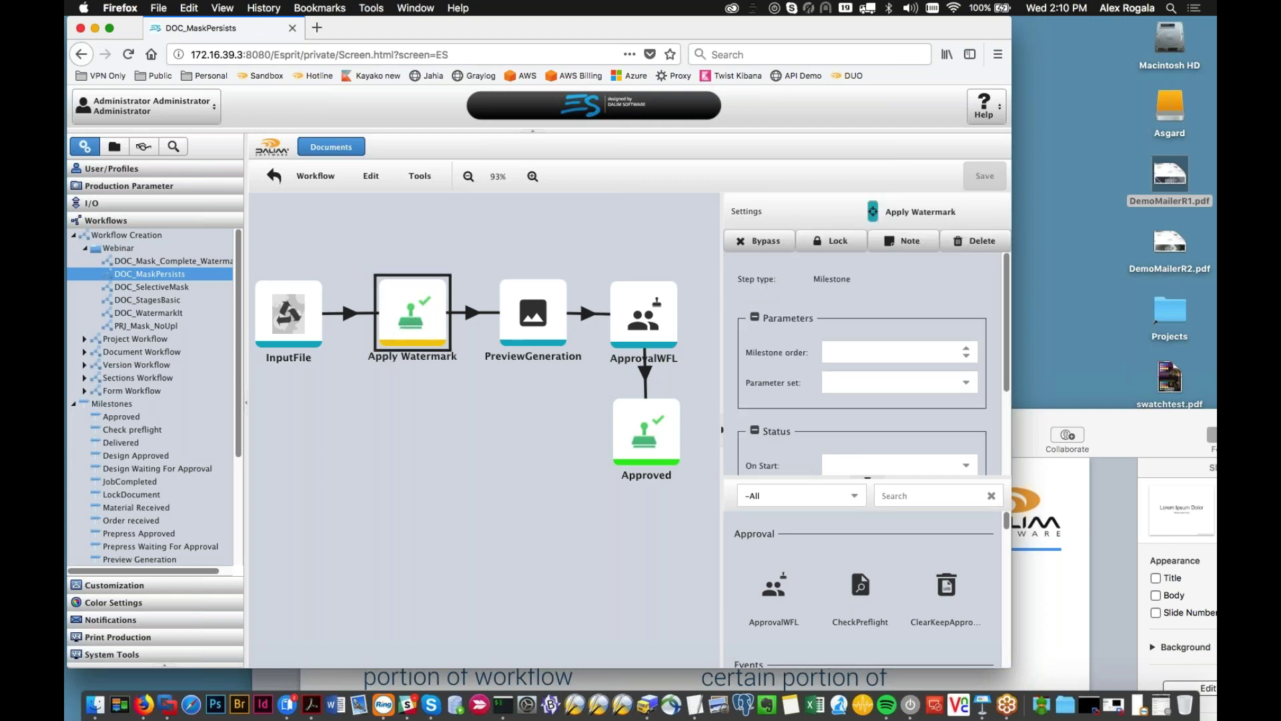
left_click(410, 337)
left_click(417, 321)
left_click(551, 404)
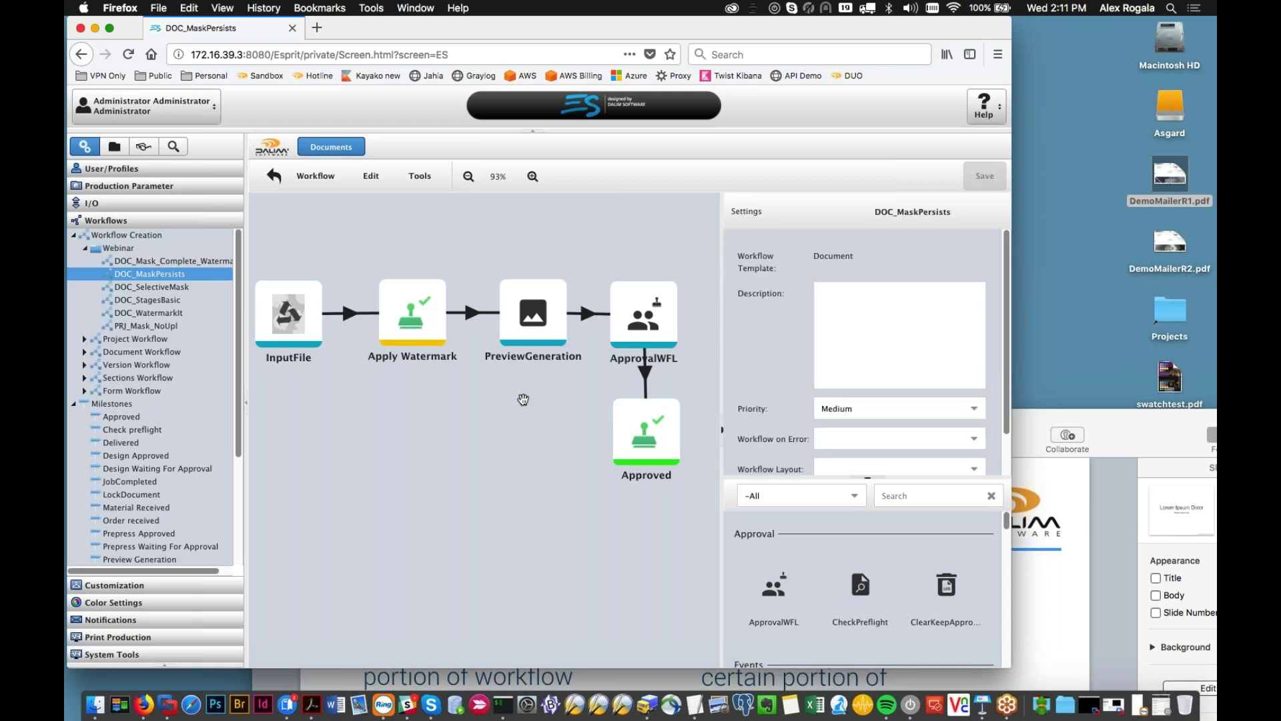
Step: Open the Watermark_ForWebinar project and check which document workflow its job ticket uses
left_click(114, 146)
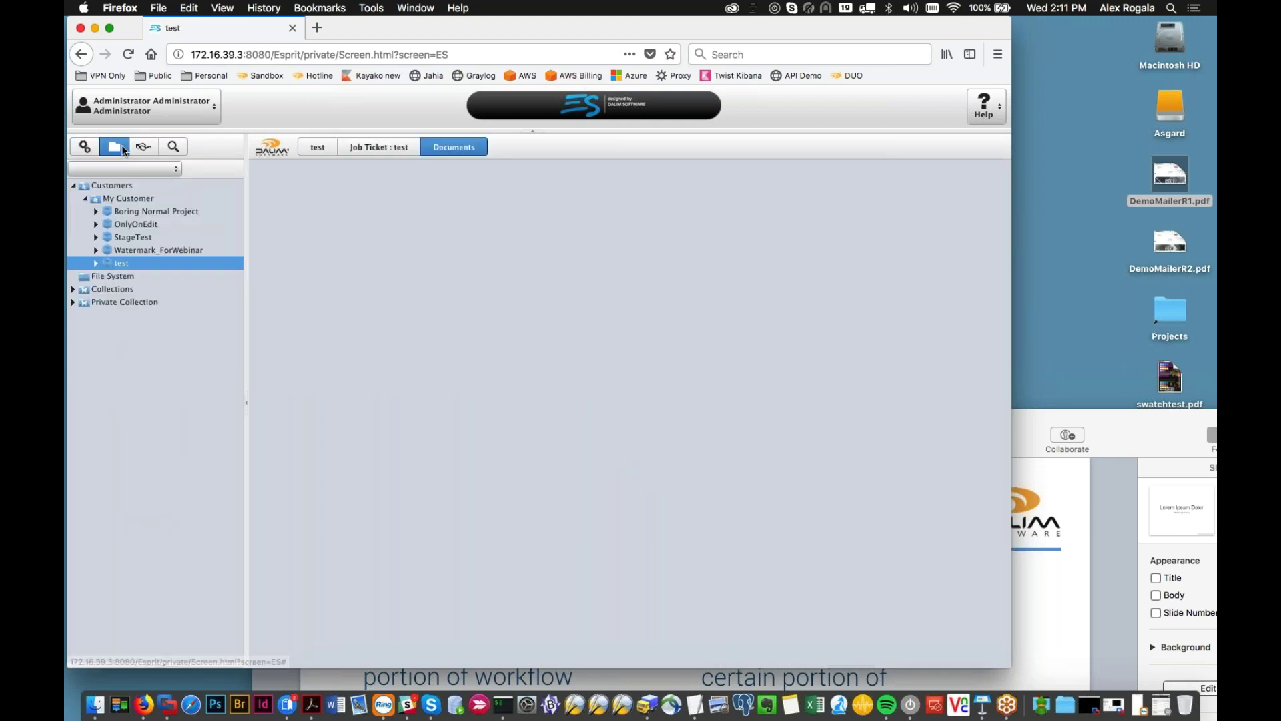
left_click(172, 250)
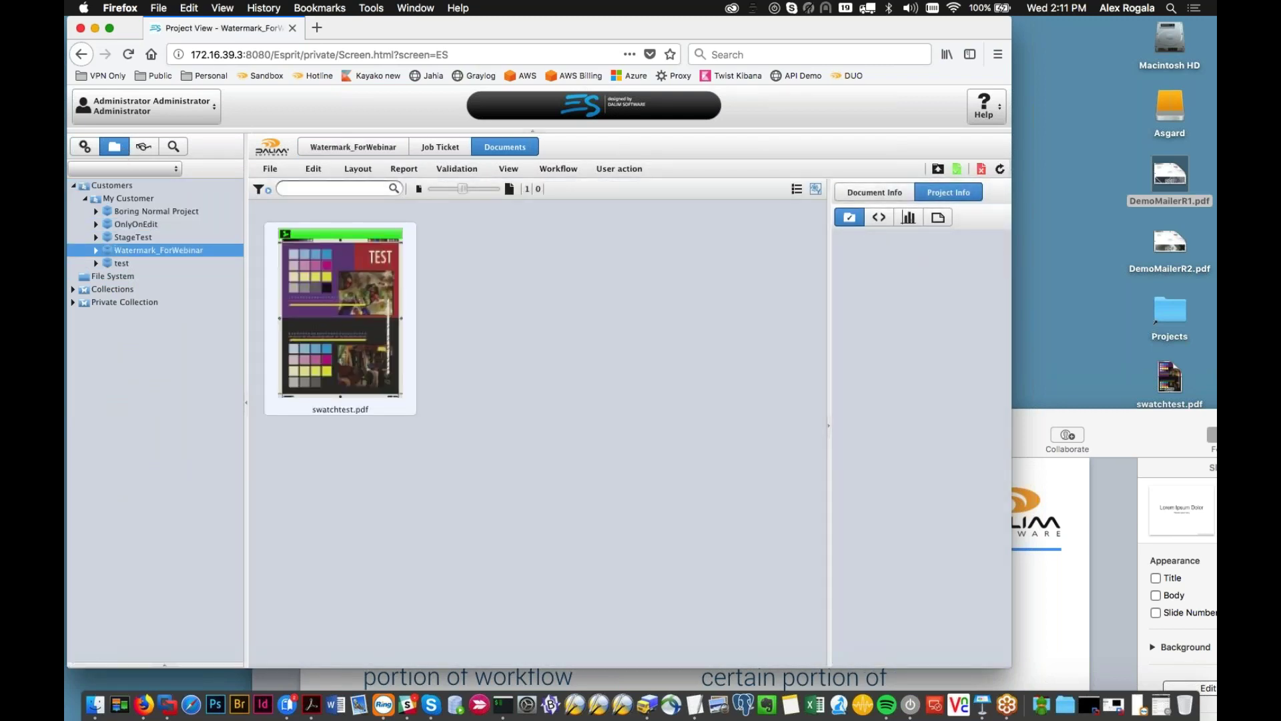
left_click(423, 147)
left_click(386, 195)
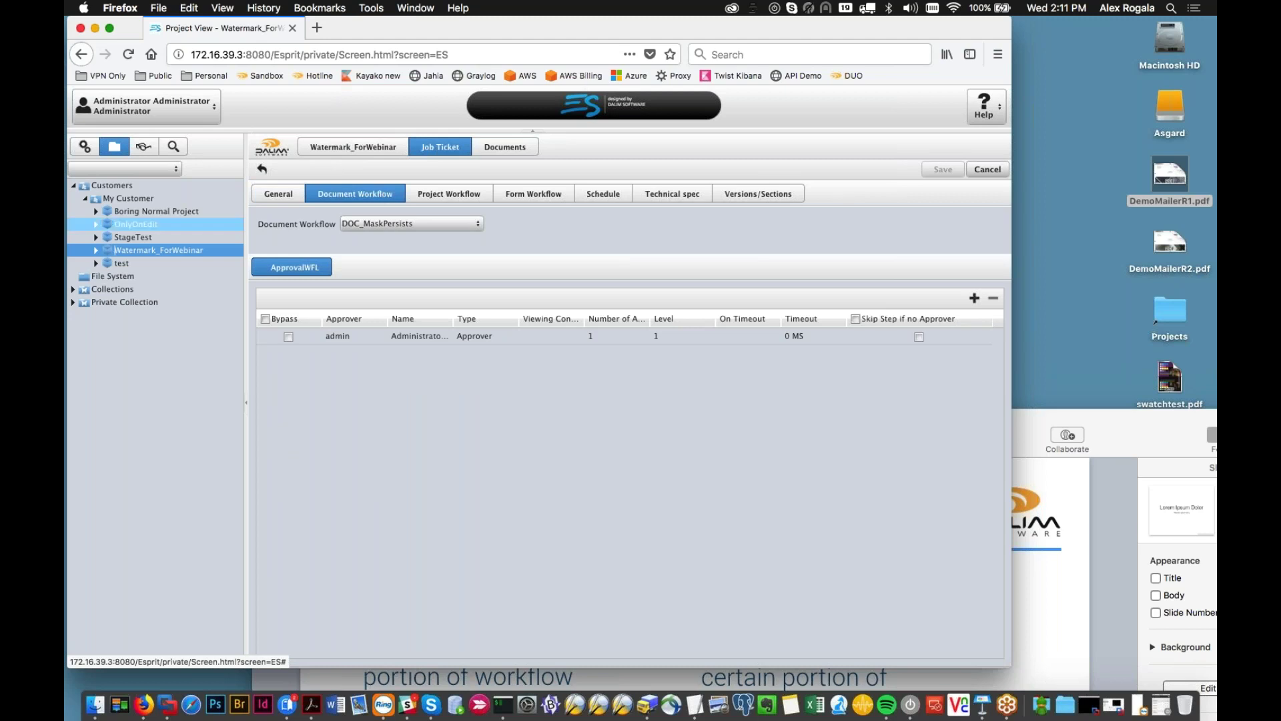
Step: Delete swatchtest.pdf from the Watermark_ForWebinar project
left_click(505, 147)
right_click(319, 284)
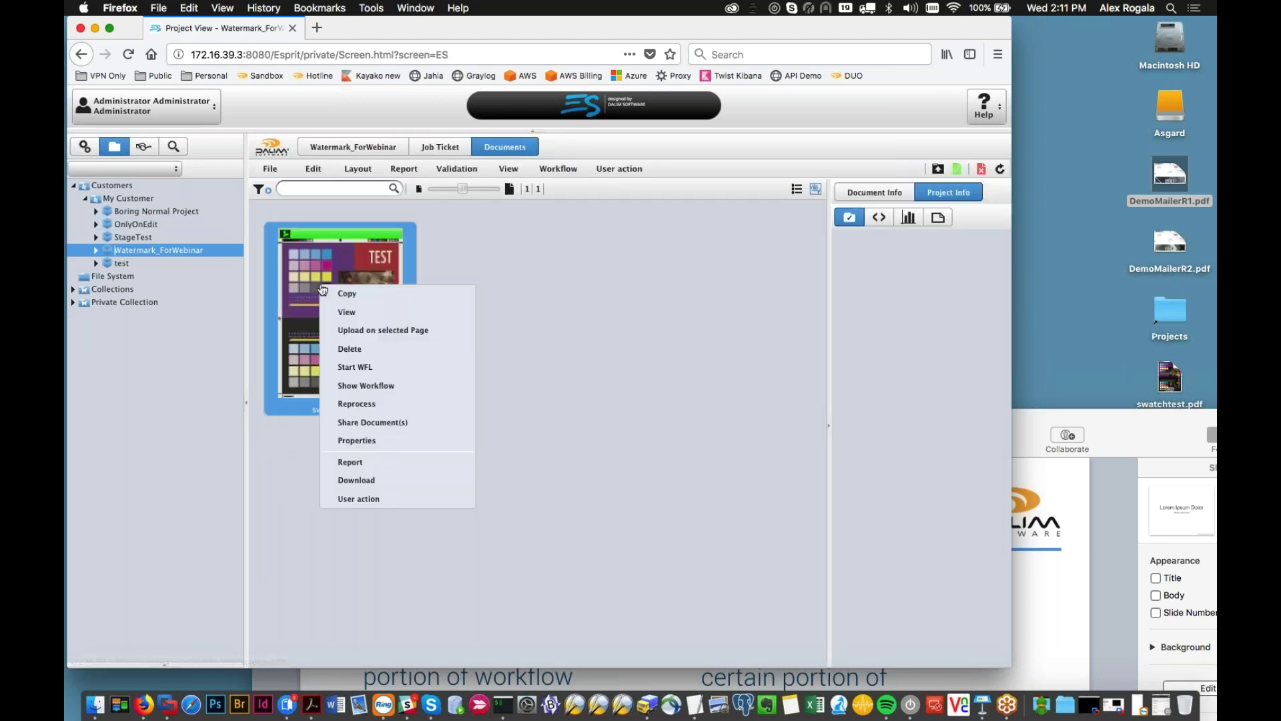
left_click(344, 347)
left_click(499, 394)
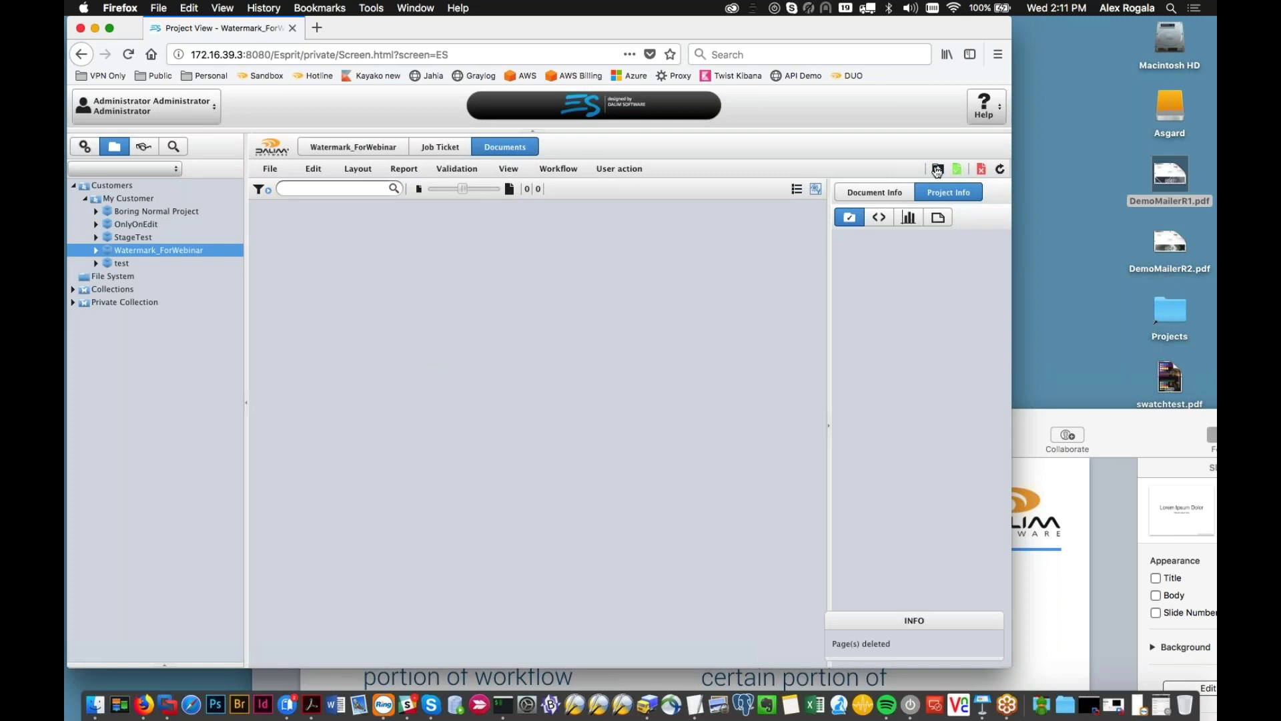
Step: Upload DemoMailerR1.pdf into the project and refresh the document list
left_click(937, 168)
left_click_drag(1170, 177, 600, 347)
left_click(776, 544)
left_click(974, 180)
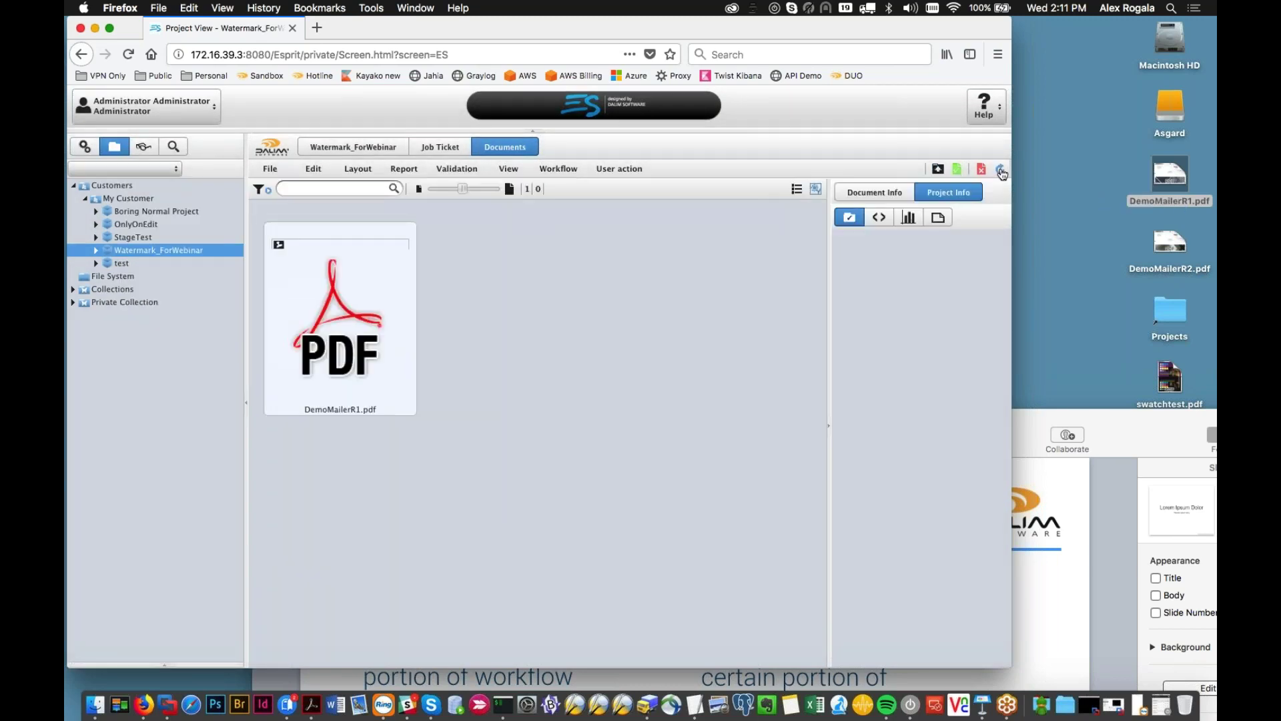
left_click(1001, 170)
mouse_move(326, 311)
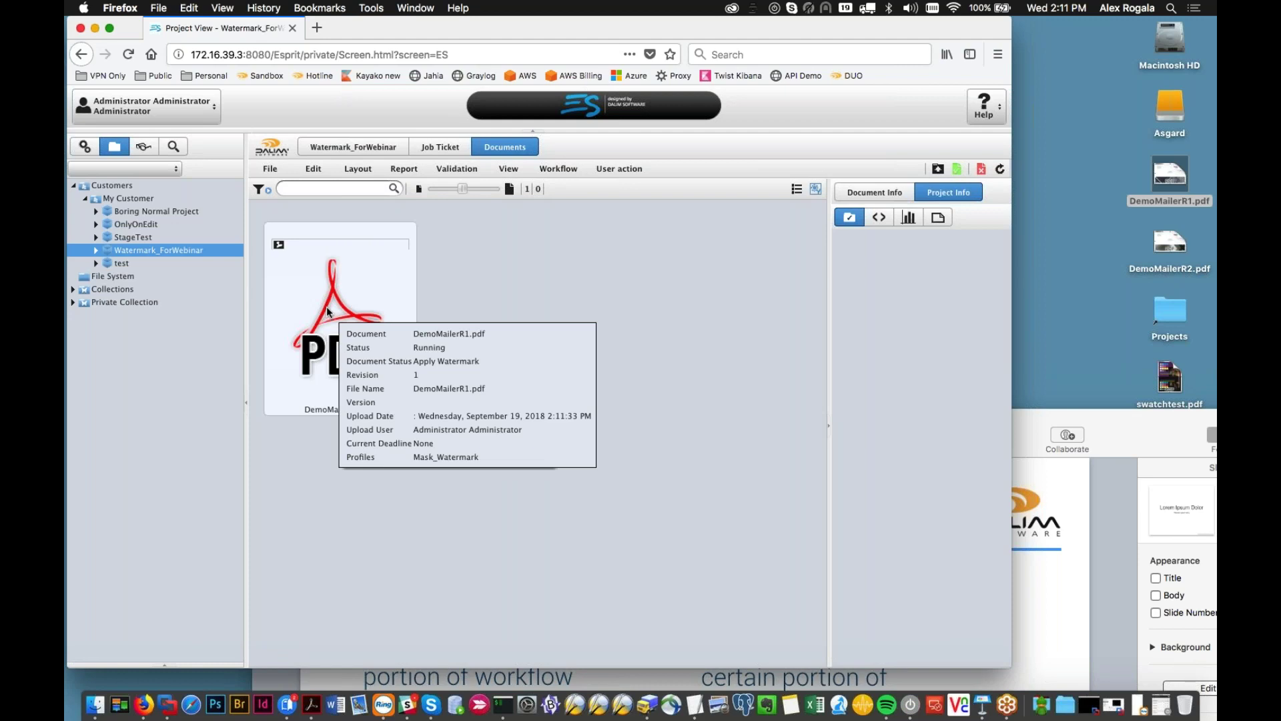
Step: Preview DemoMailerR1.pdf in the document viewer, then close it
double_click(327, 307)
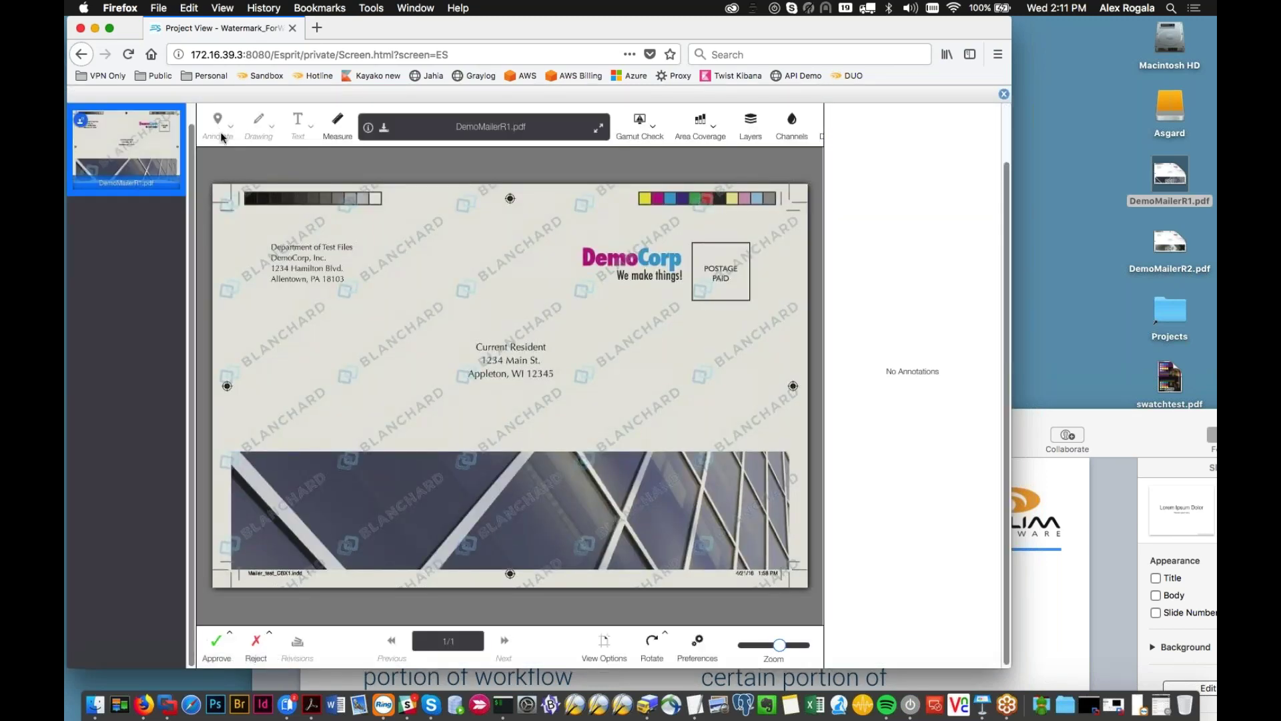
scroll(503, 462, "up", 3)
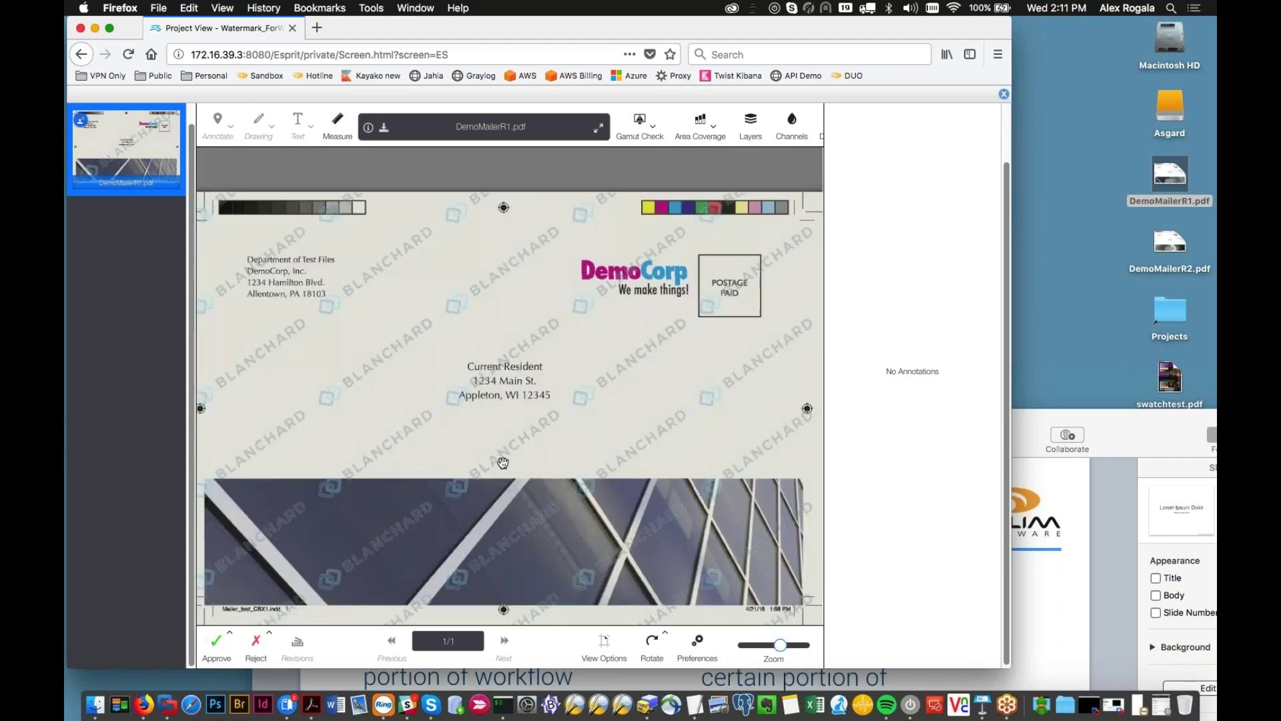
scroll(503, 462, "down", 2)
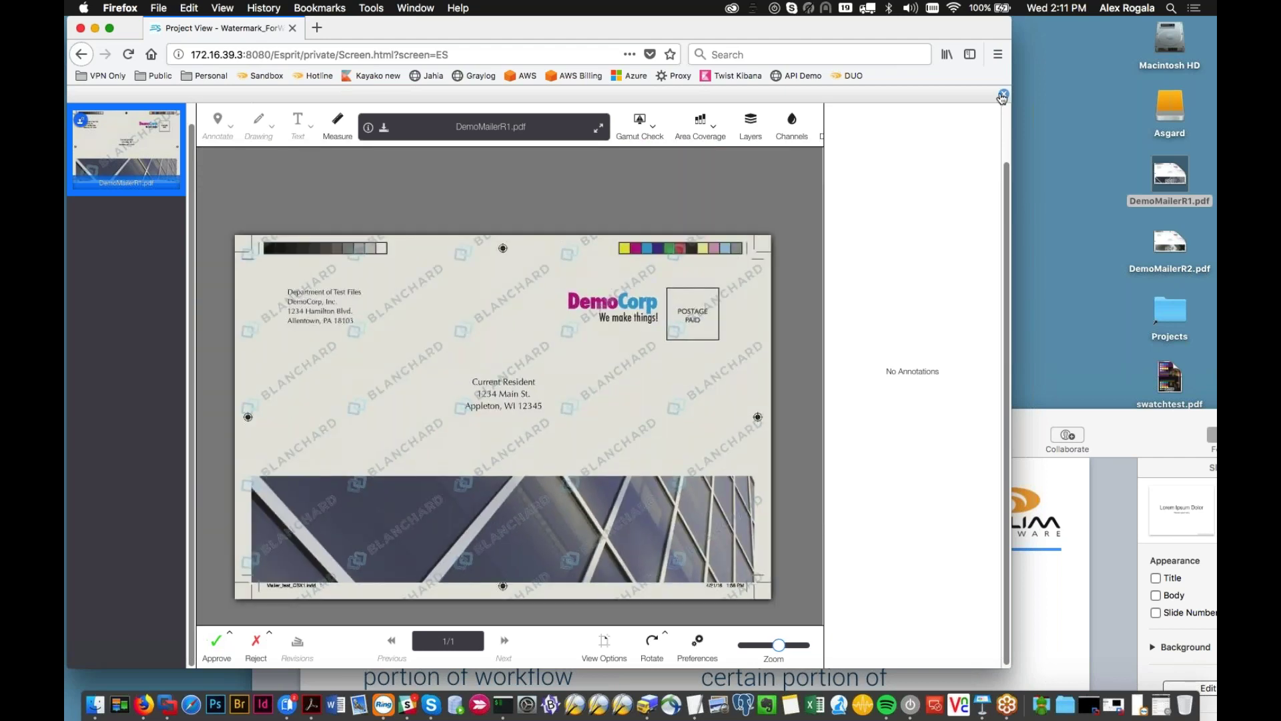
left_click(1002, 96)
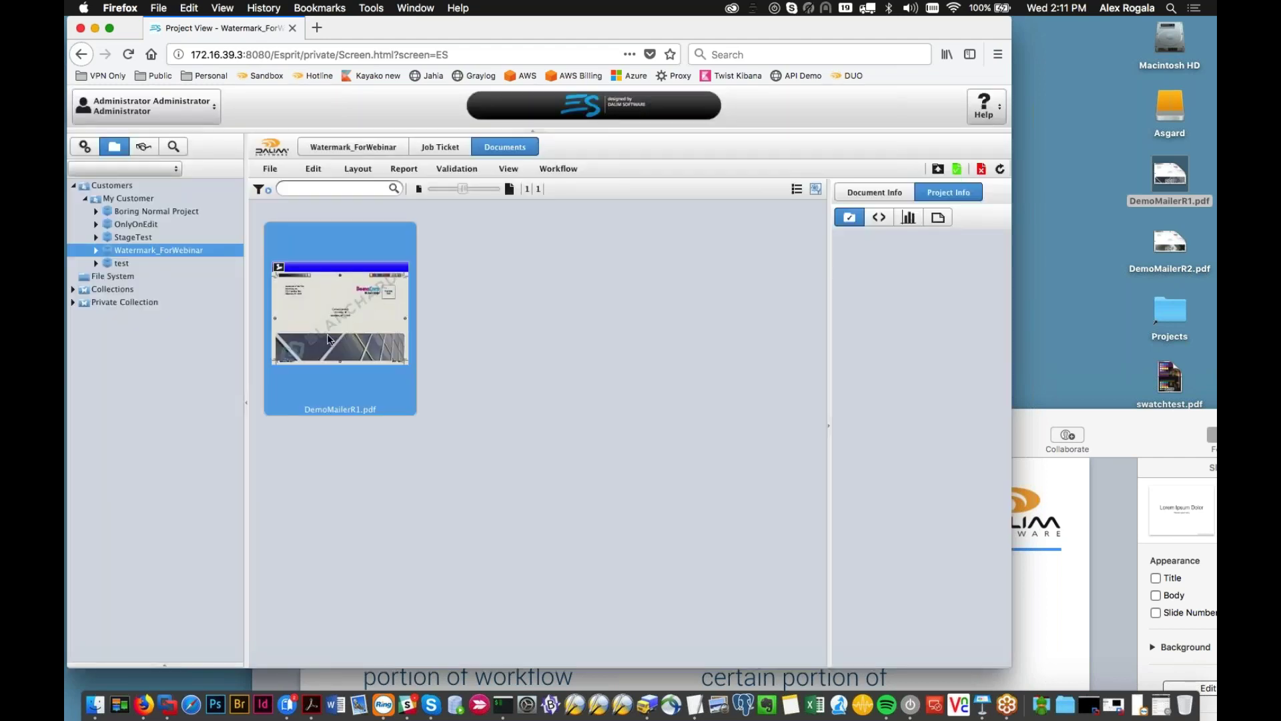
Step: Approve DemoMailerR1.pdf by confirming its APPROVAL dialog
mouse_move(331, 317)
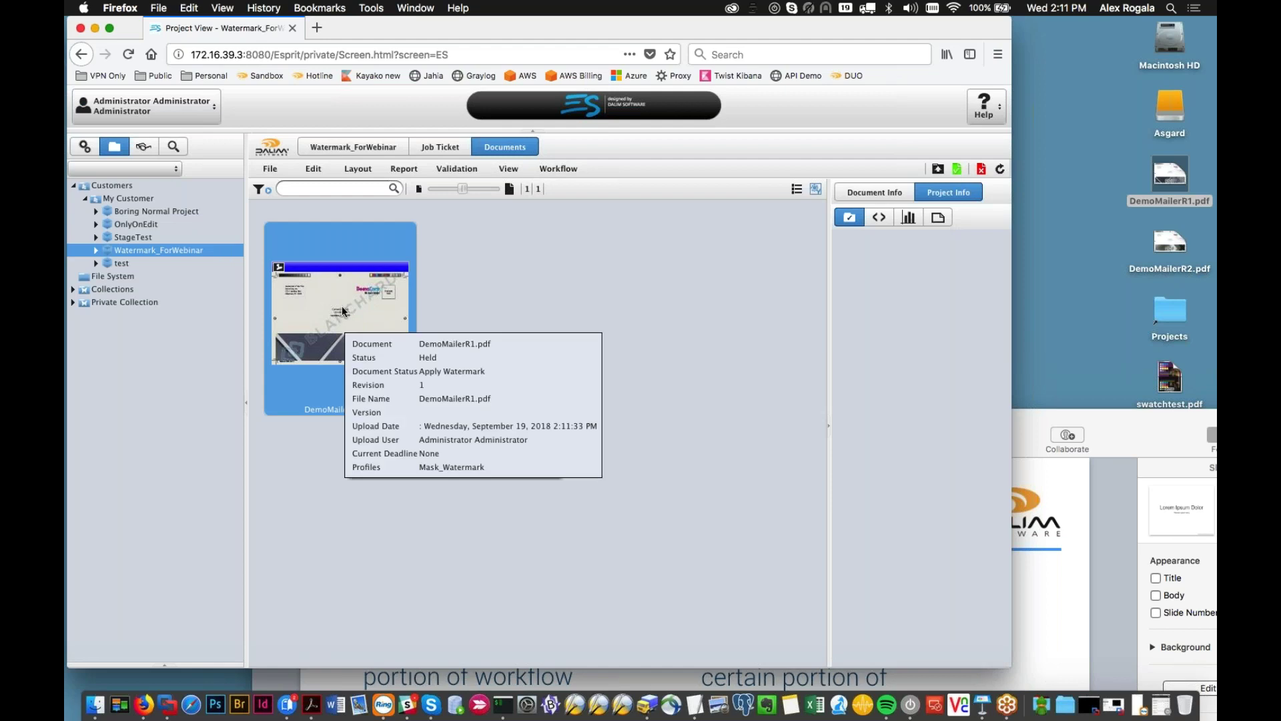
double_click(350, 295)
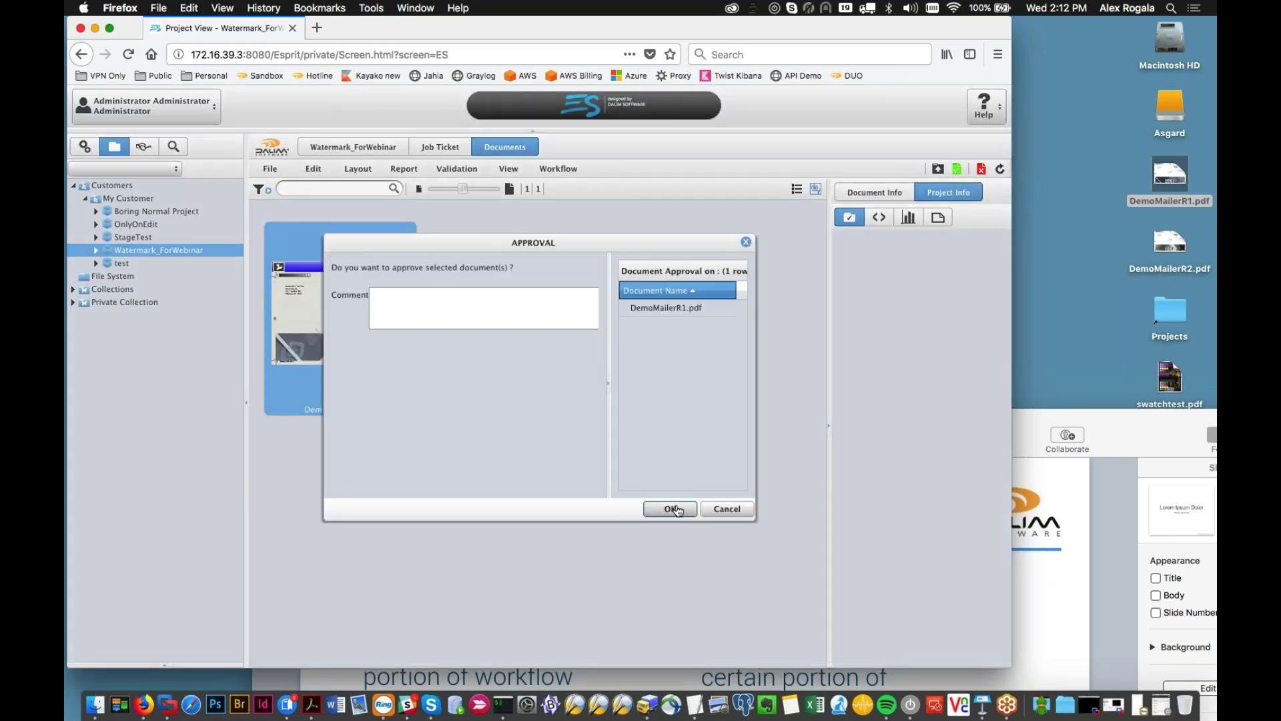
key("Return")
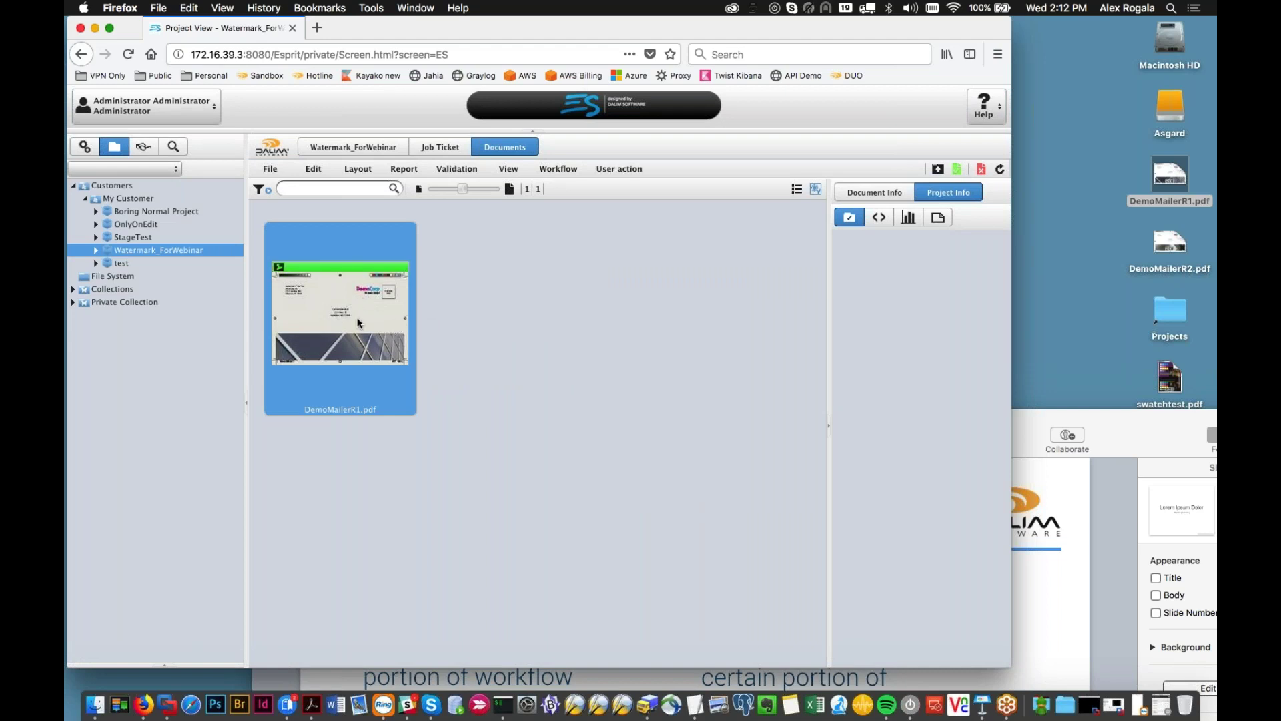
mouse_move(344, 316)
left_click(1139, 478)
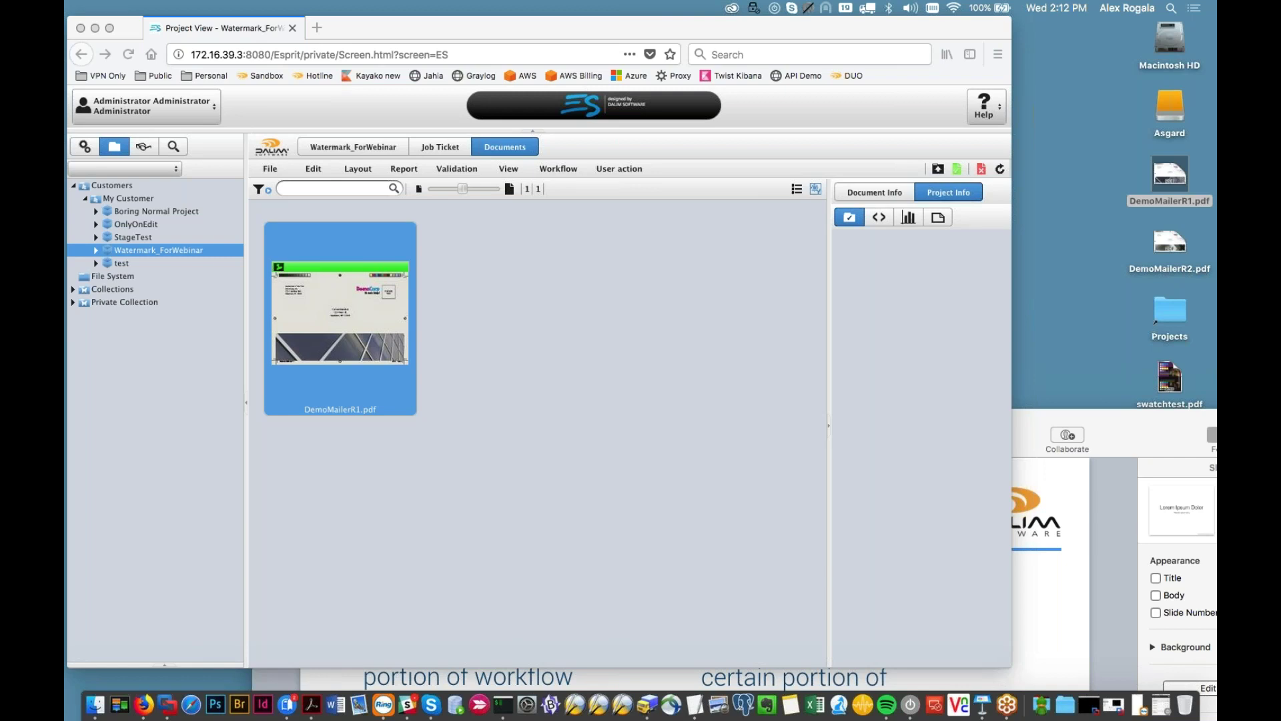
Step: Reprocess DemoMailerR1.pdf so it runs through Apply Watermark again
left_click(323, 278)
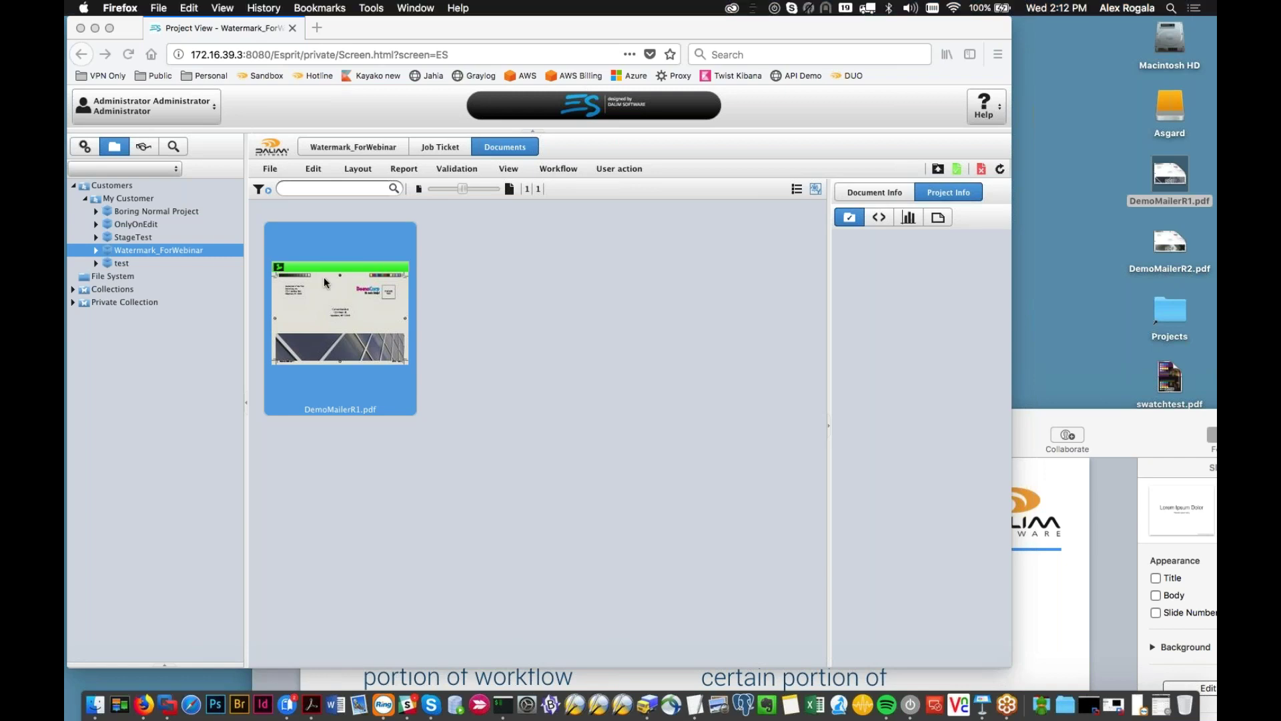
right_click(346, 309)
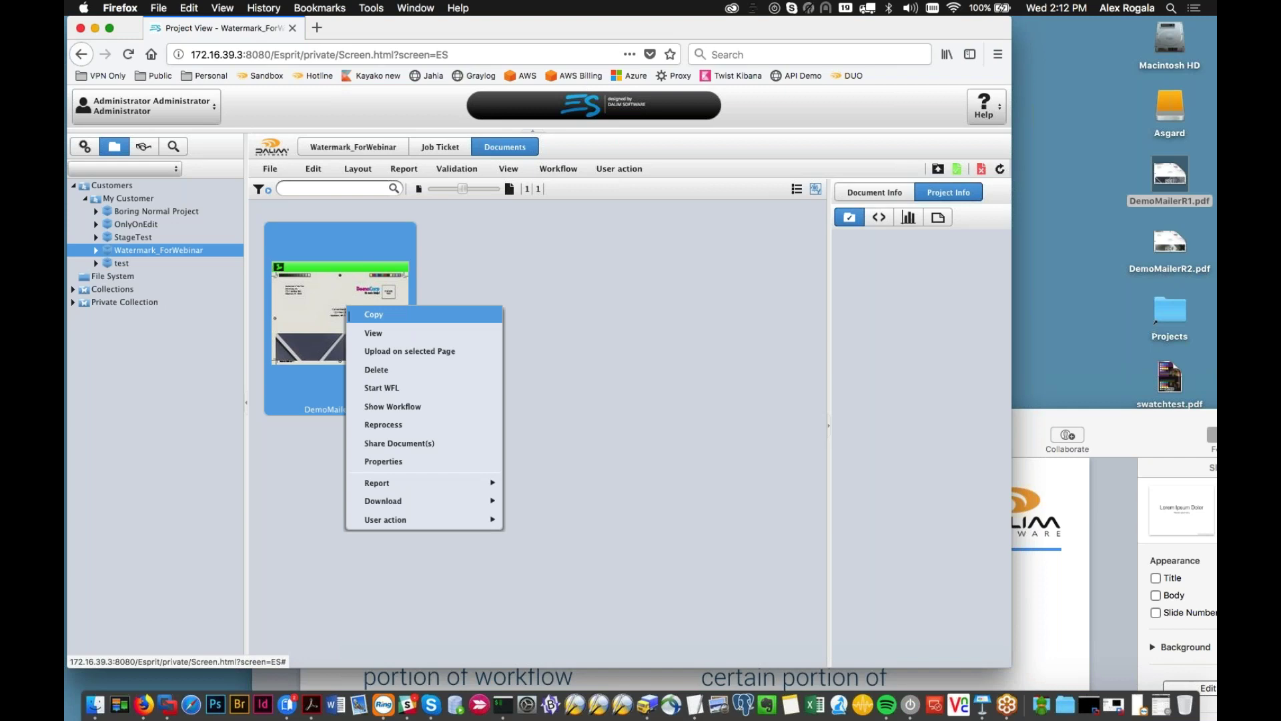
left_click(384, 424)
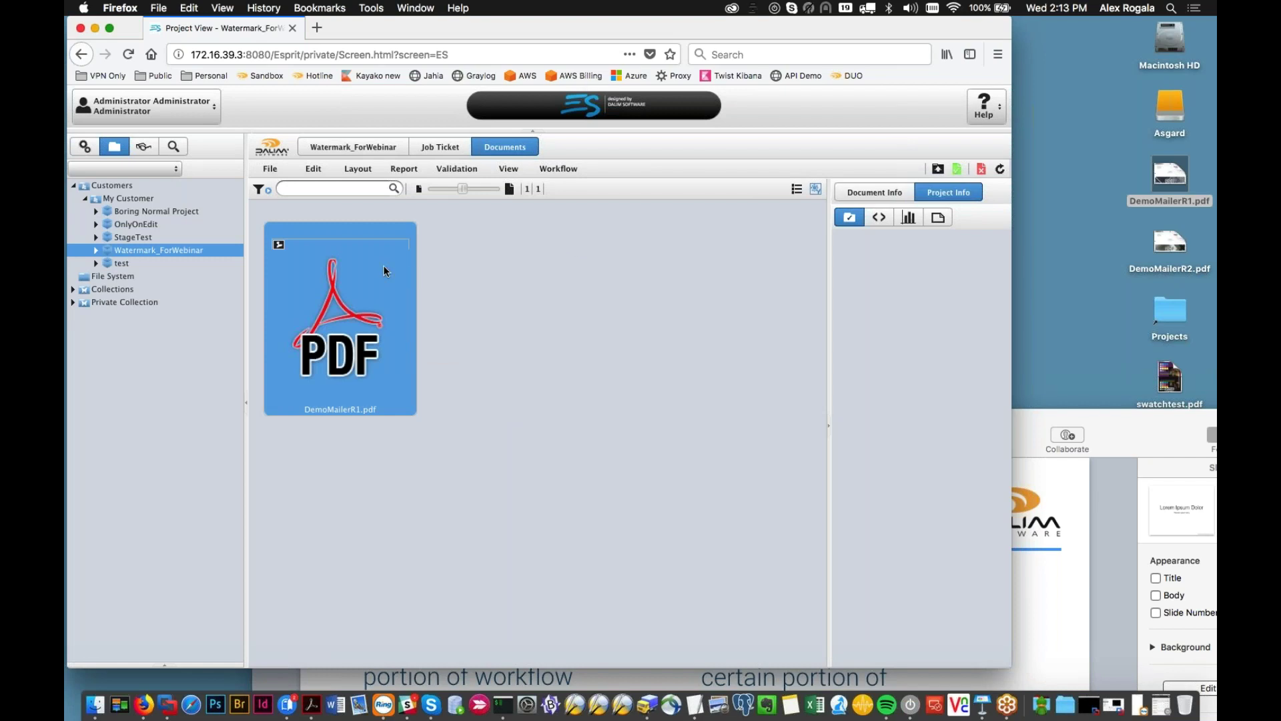
mouse_move(381, 279)
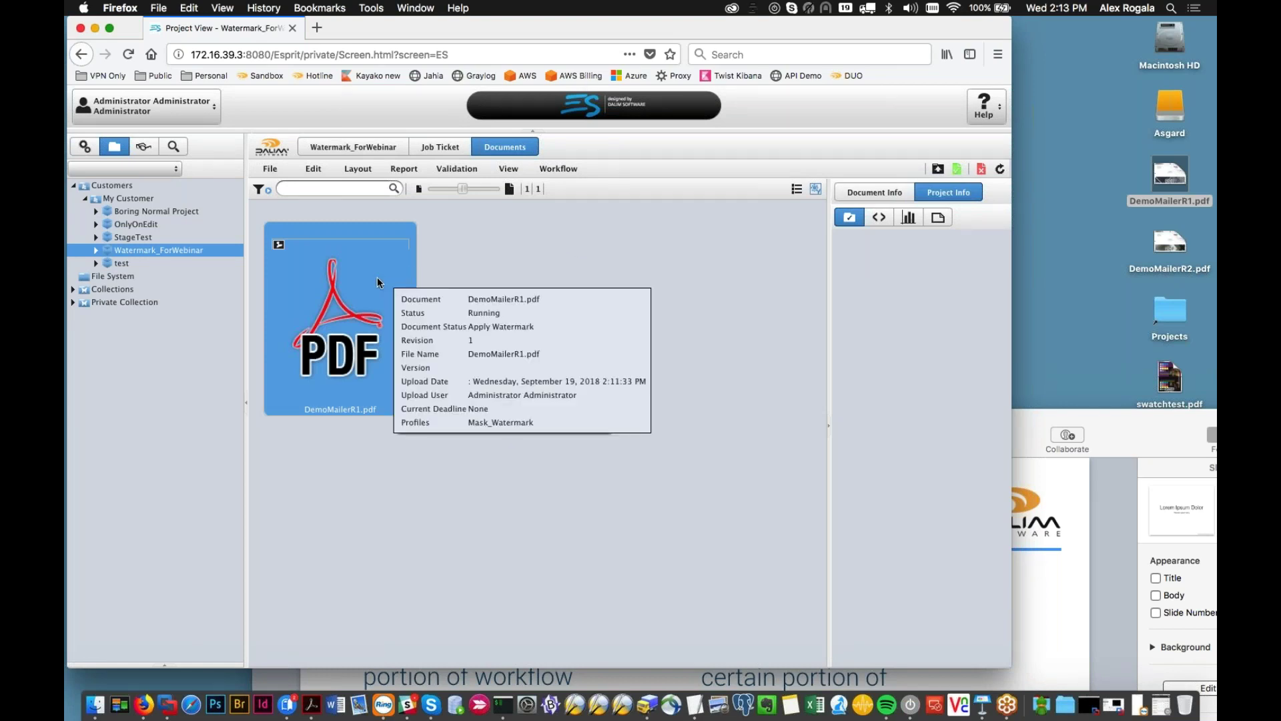
Step: View DemoMailerR1.pdf full-size to inspect the tiled text-and-logo watermark
double_click(371, 328)
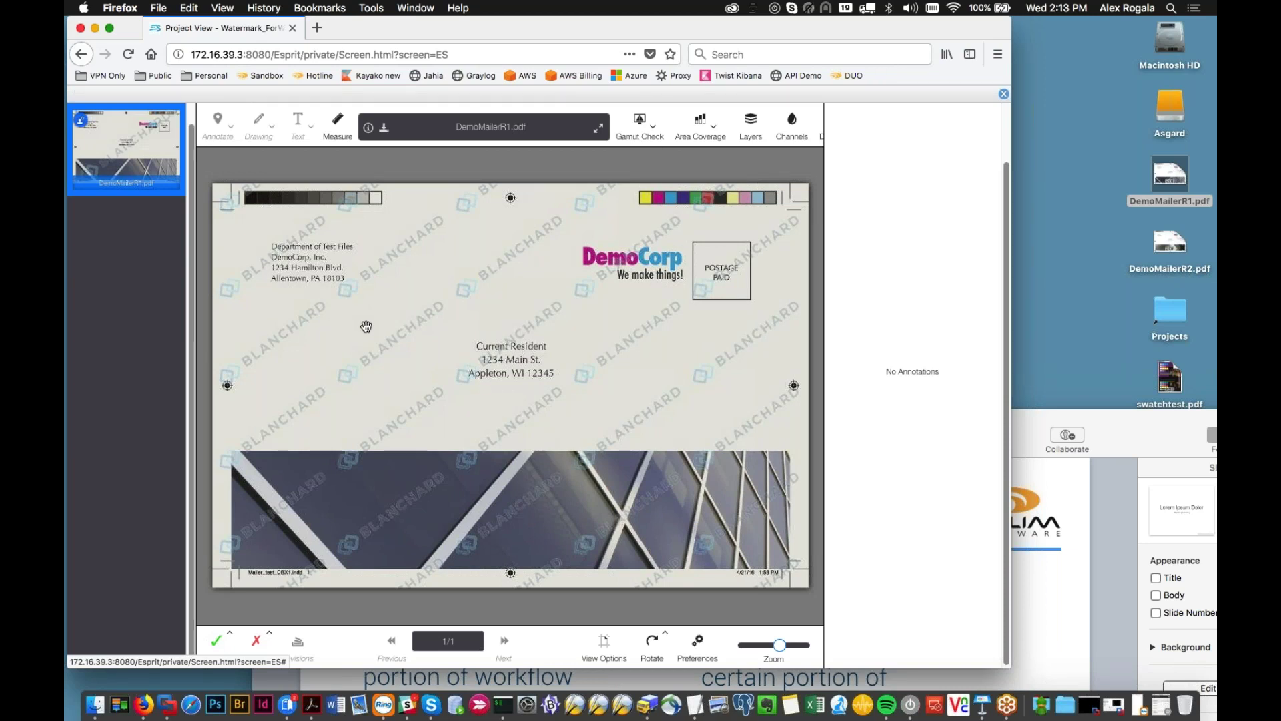
scroll(366, 326, "up", 5)
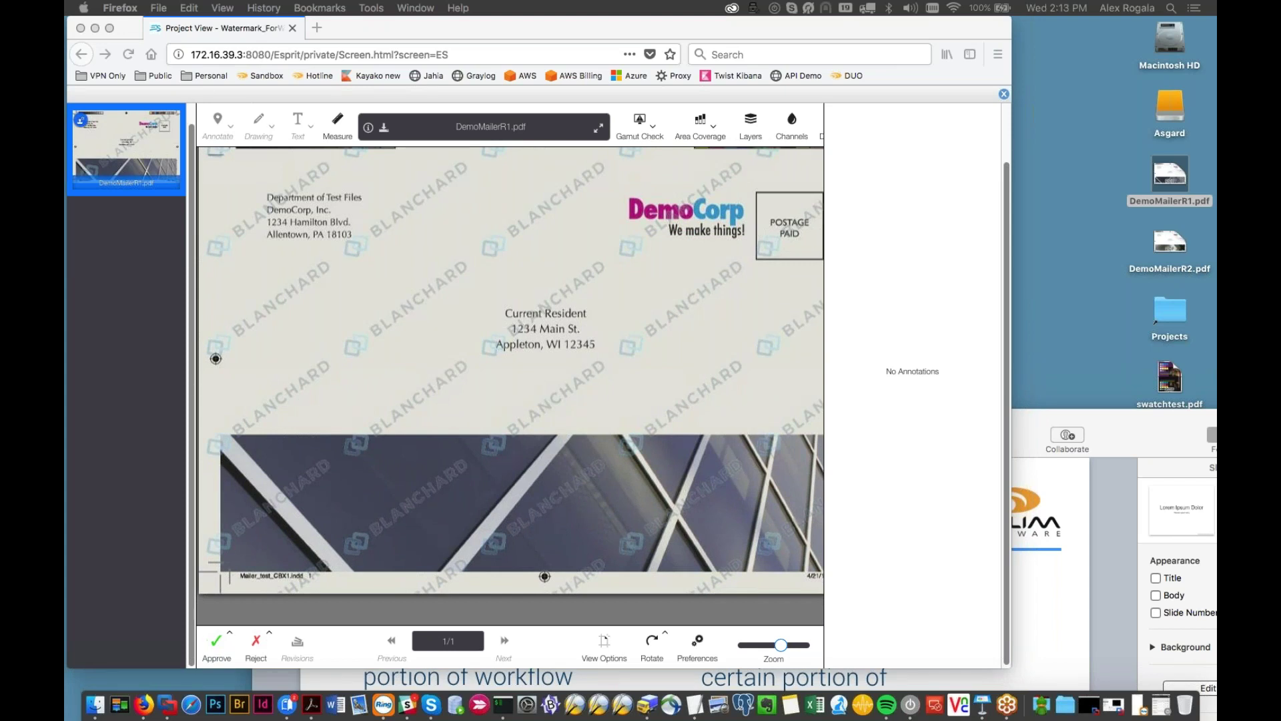
key("super+Tab")
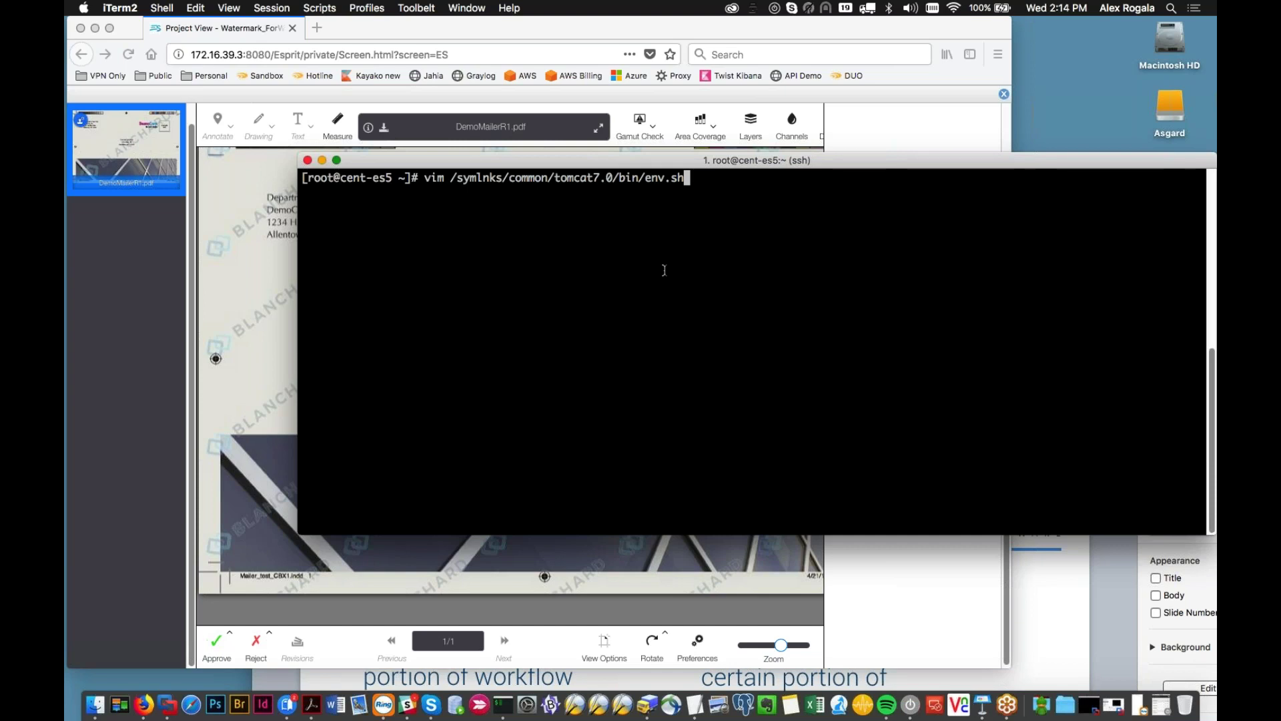
Step: In env.sh, comment out the old watermark line and set watermarkURL to file:///watermarks/test.png
key("Return")
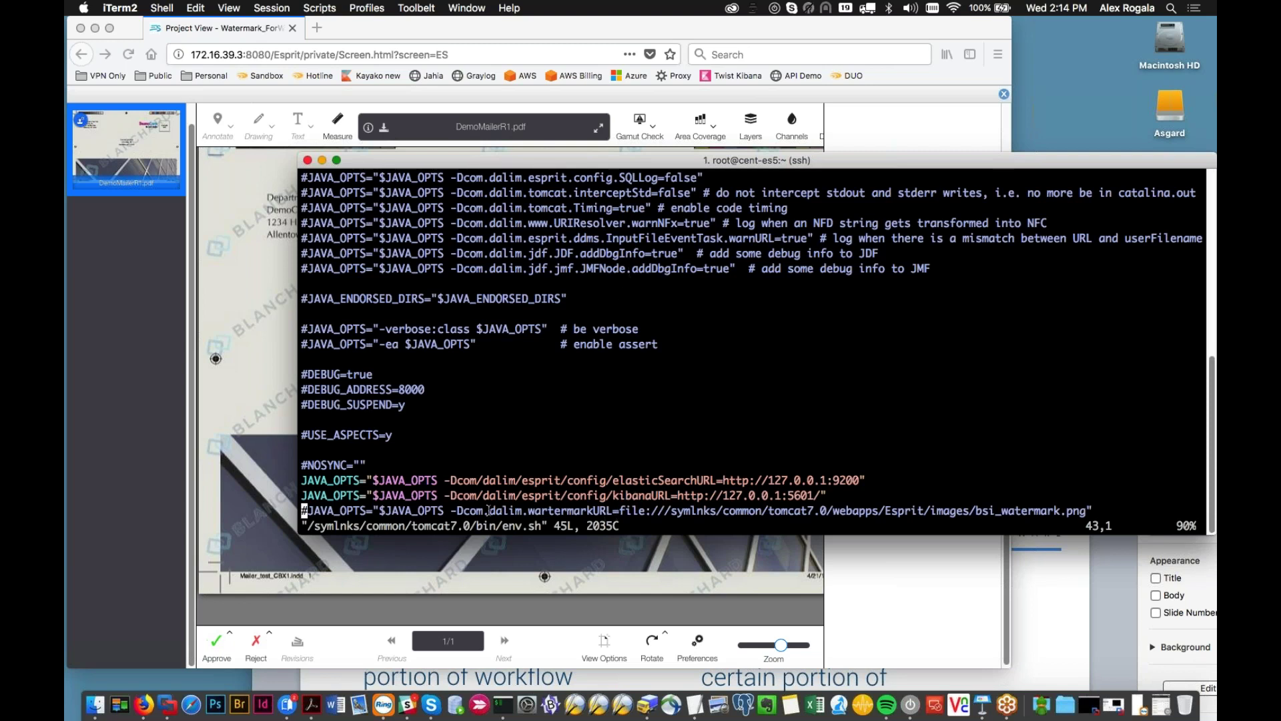
key("Down")
key("Down")
key("Down")
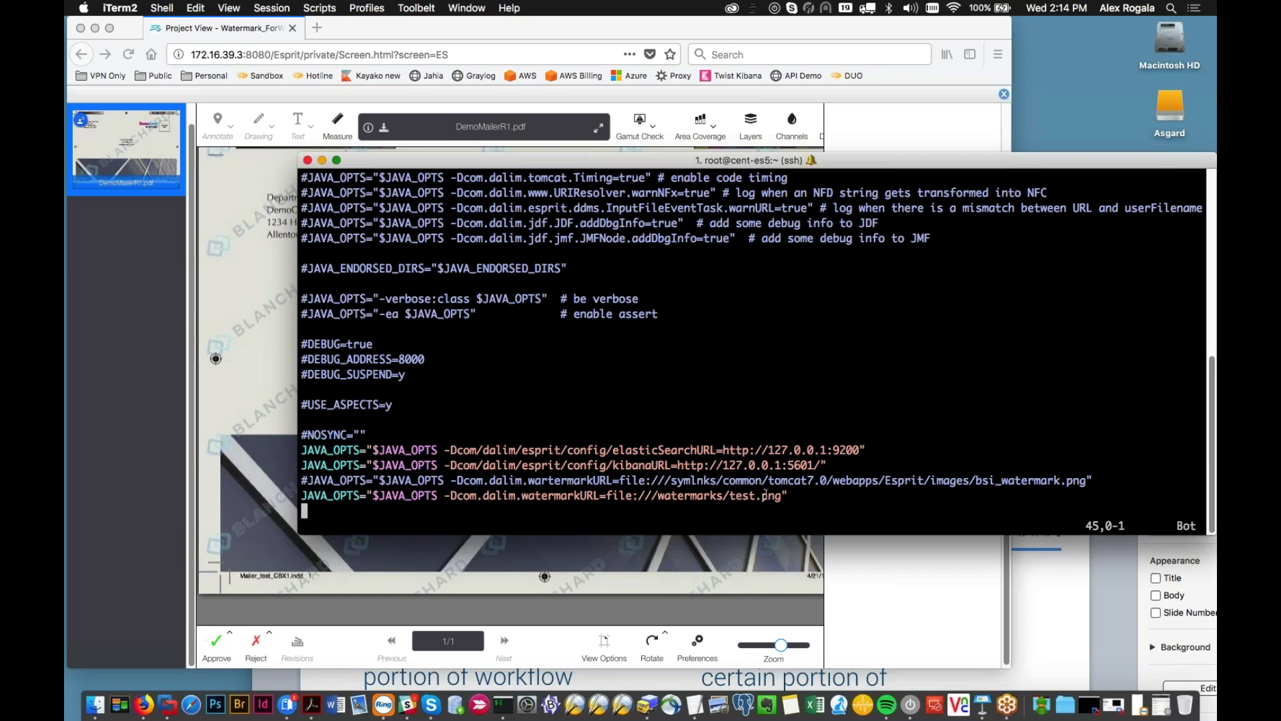
left_click(694, 550)
Step: Close the viewer and open the Mask_Watermark user profile in the configuration area
scroll(551, 438, "down", 5)
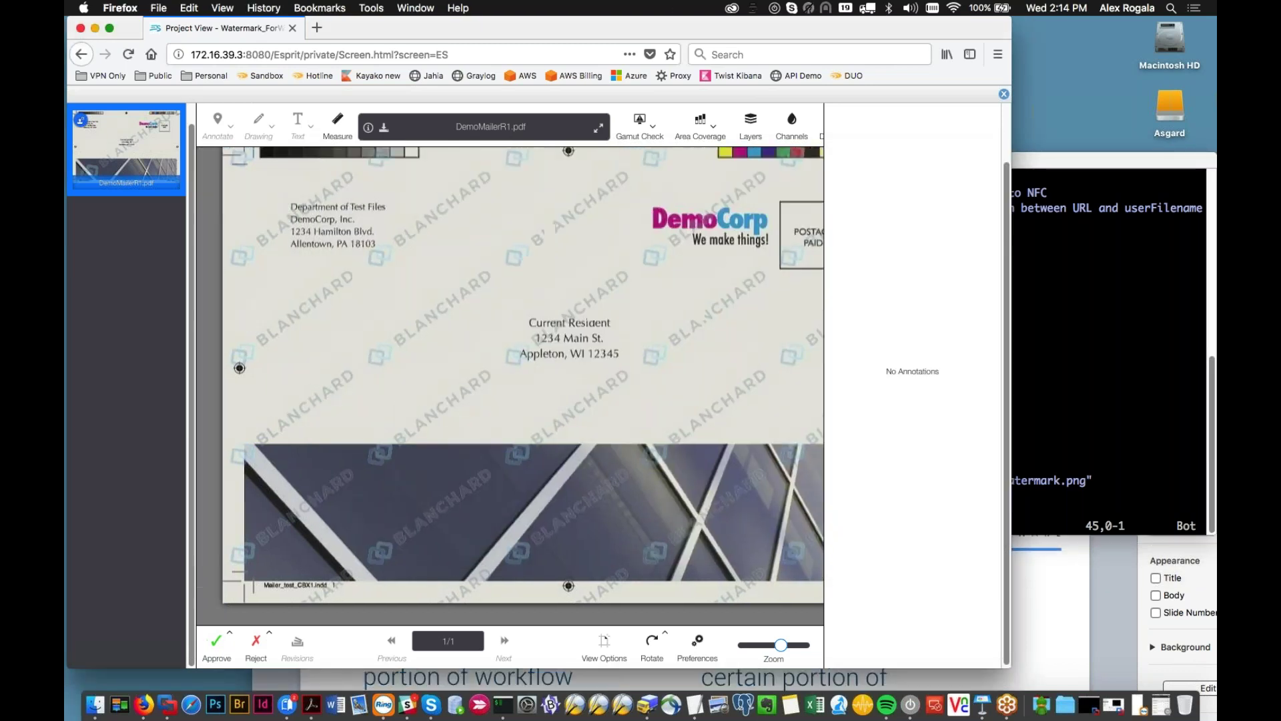
scroll(550, 438, "up", 5)
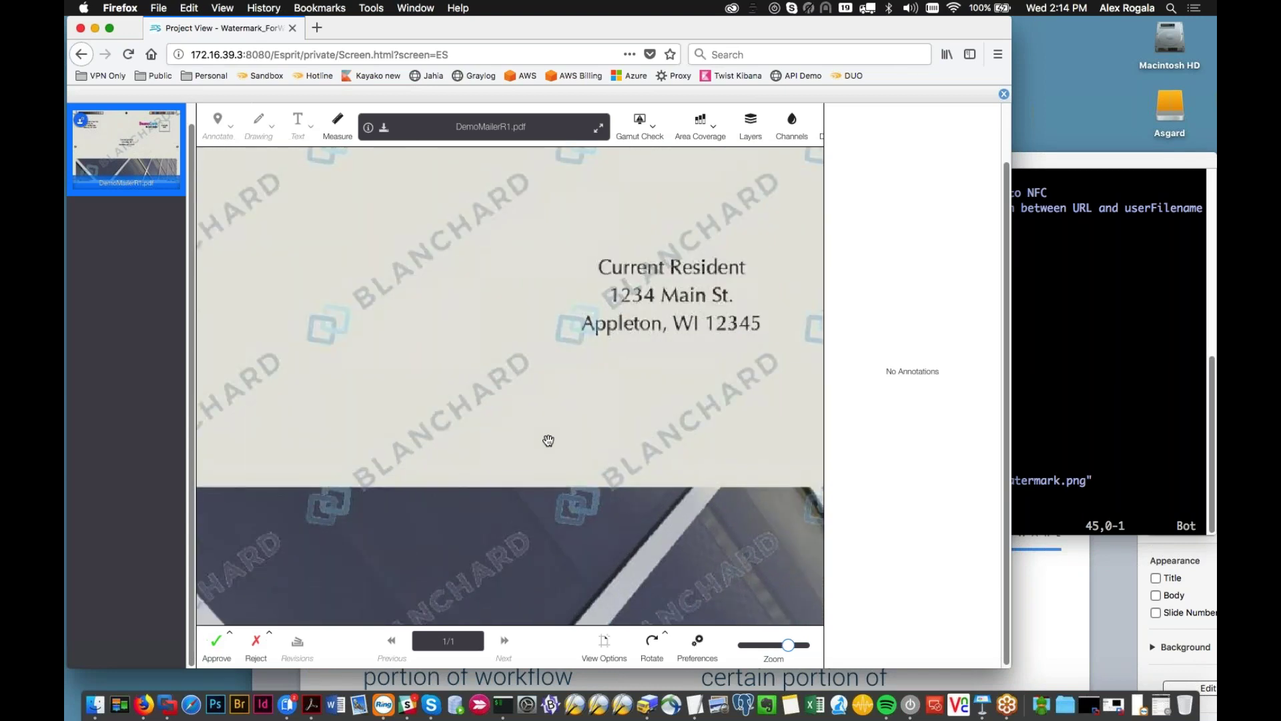
scroll(503, 416, "down", 5)
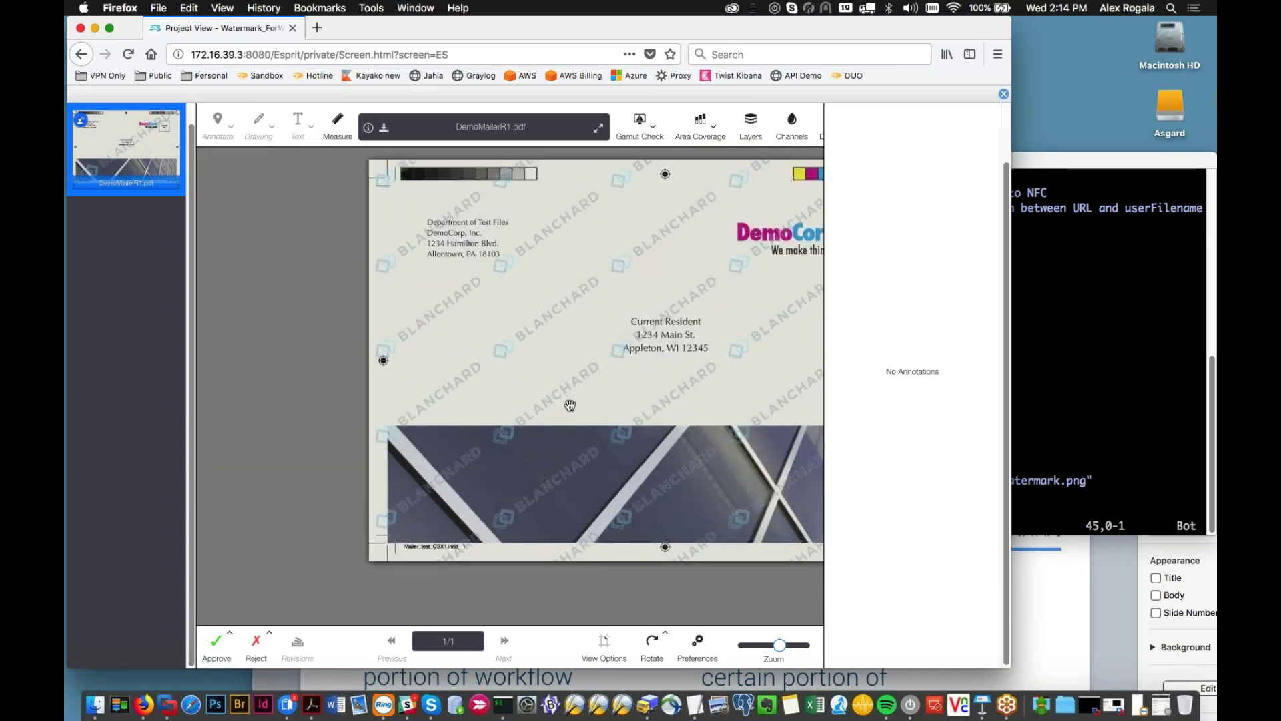
left_click(1003, 95)
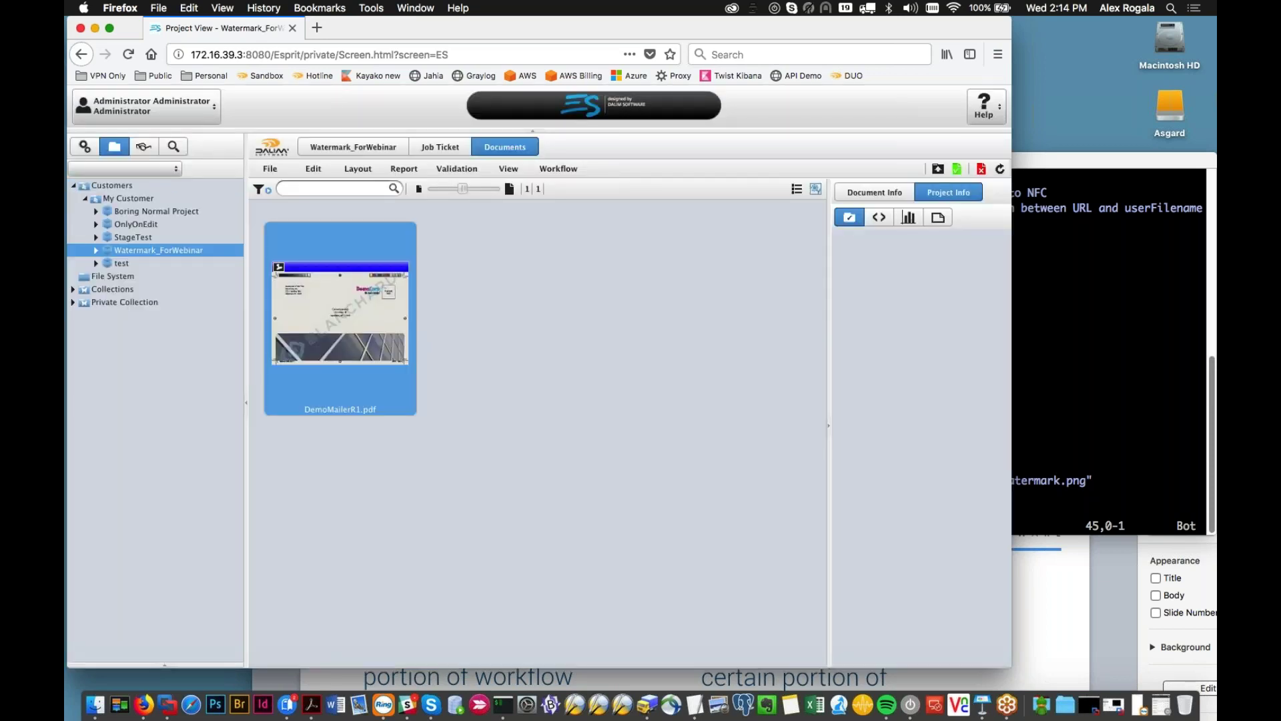
left_click(86, 147)
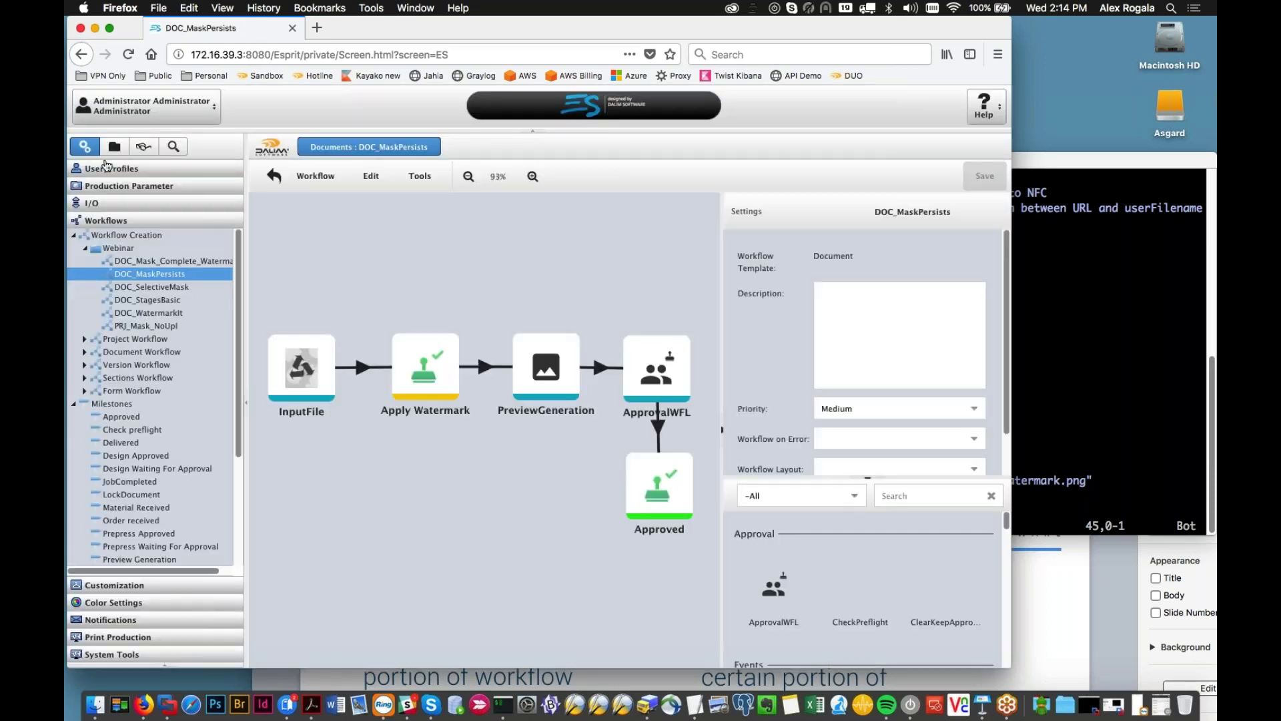
left_click(102, 169)
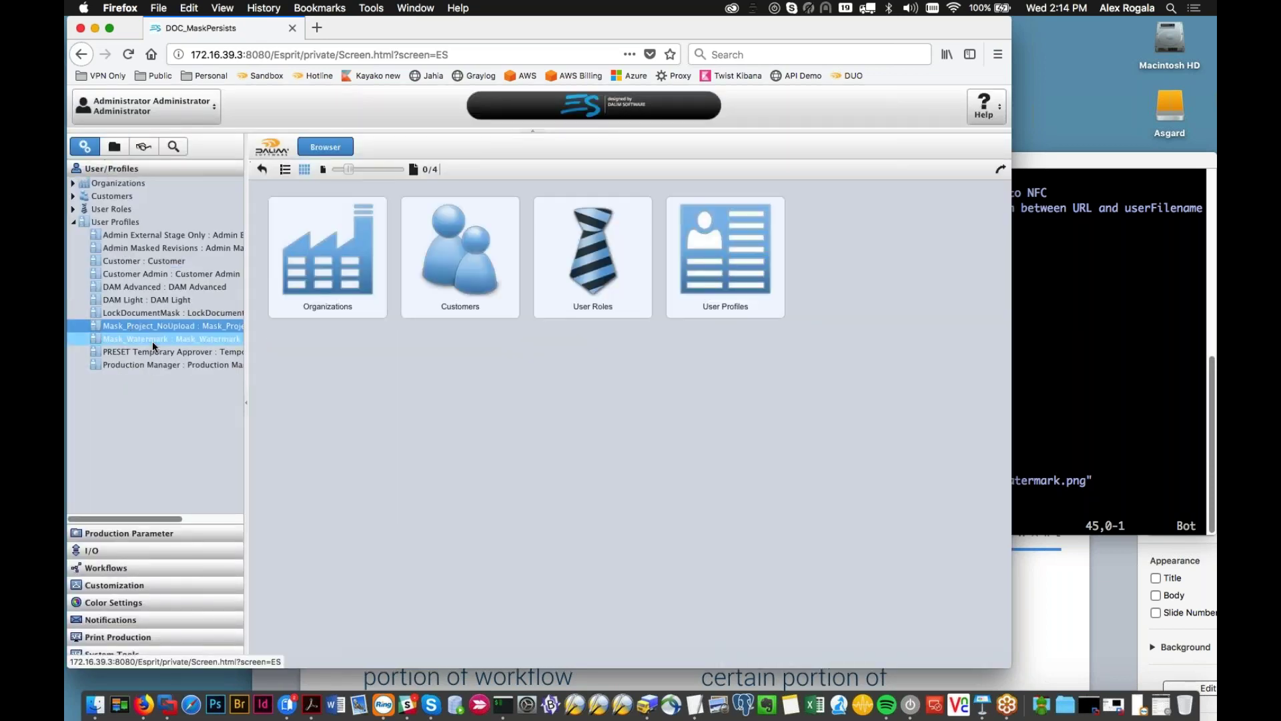
left_click(152, 339)
Step: Review Mask_Watermark's project access and rights settings, then list the Webinar workflows
scroll(319, 411, "down", 6)
scroll(305, 468, "down", 1)
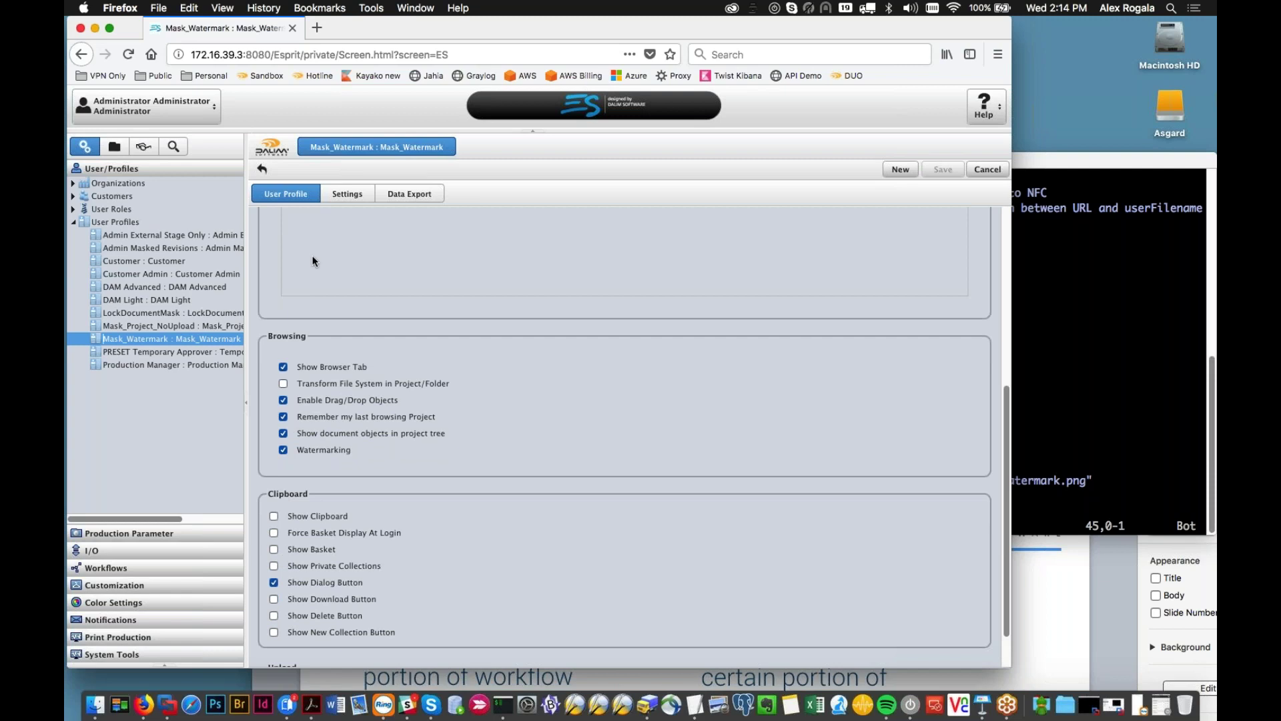
left_click(347, 194)
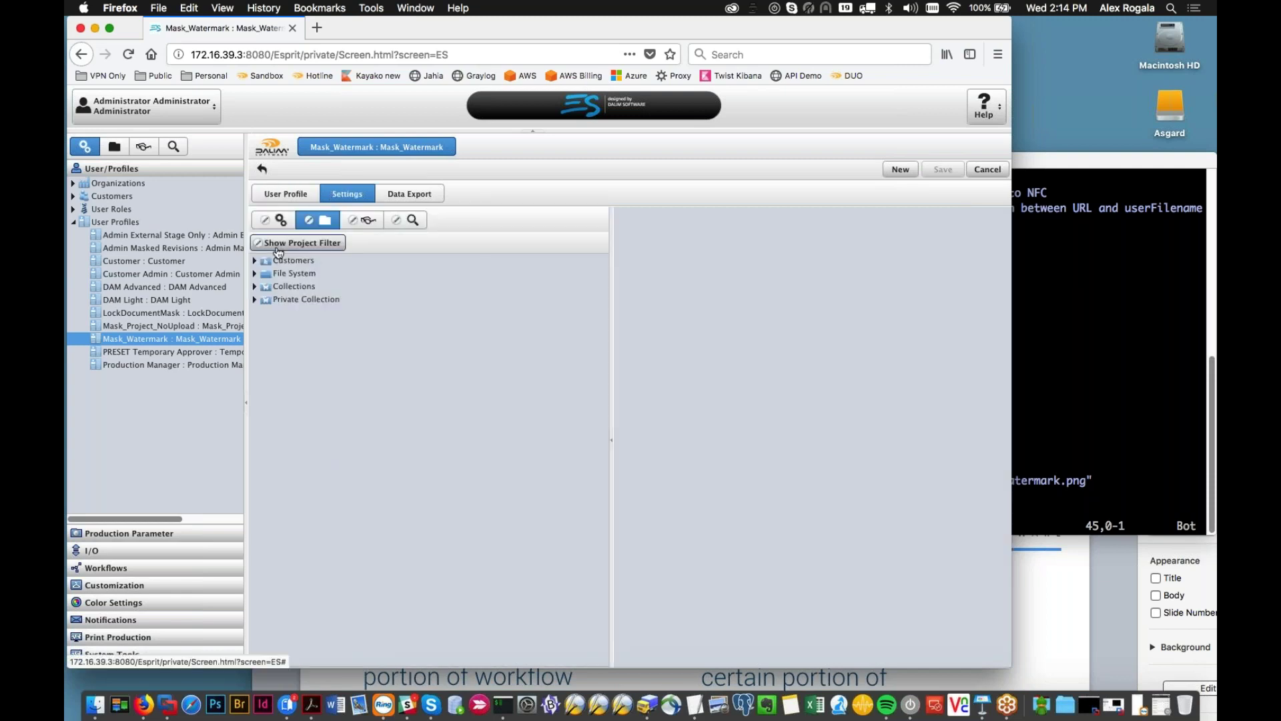
left_click(350, 427)
left_click_drag(611, 393, 421, 393)
scroll(660, 370, "down", 5)
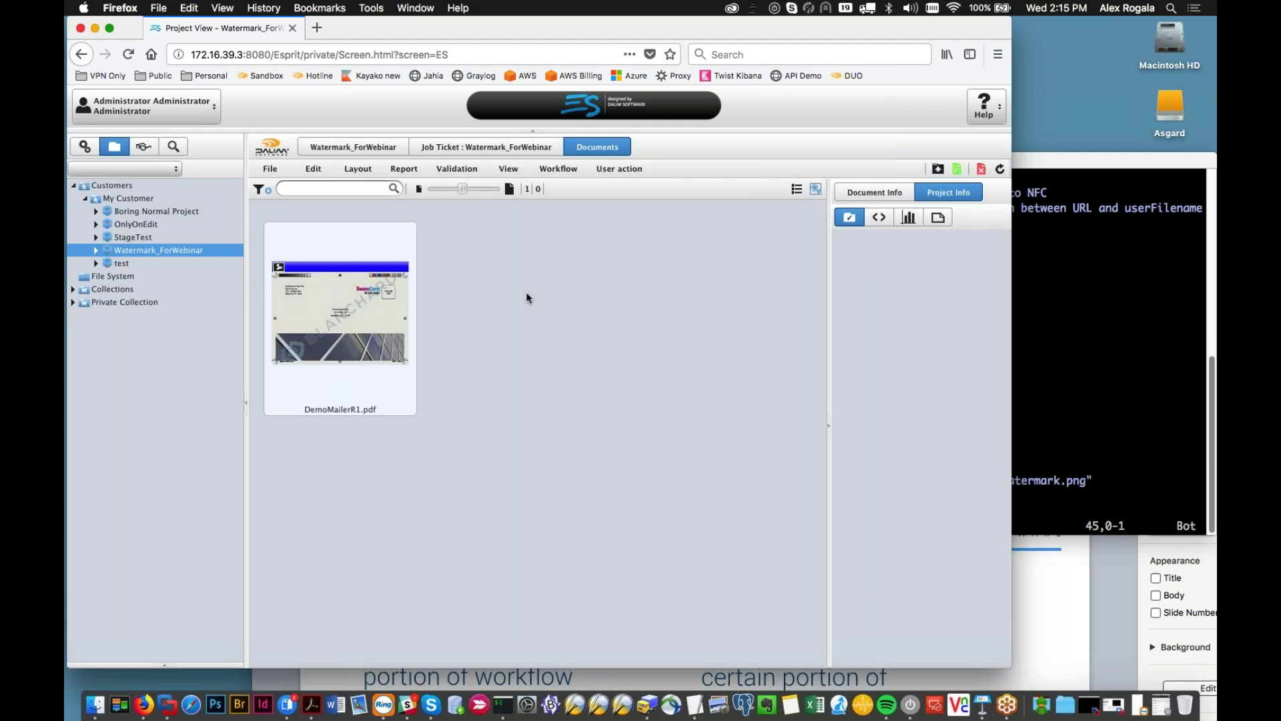
left_click(80, 148)
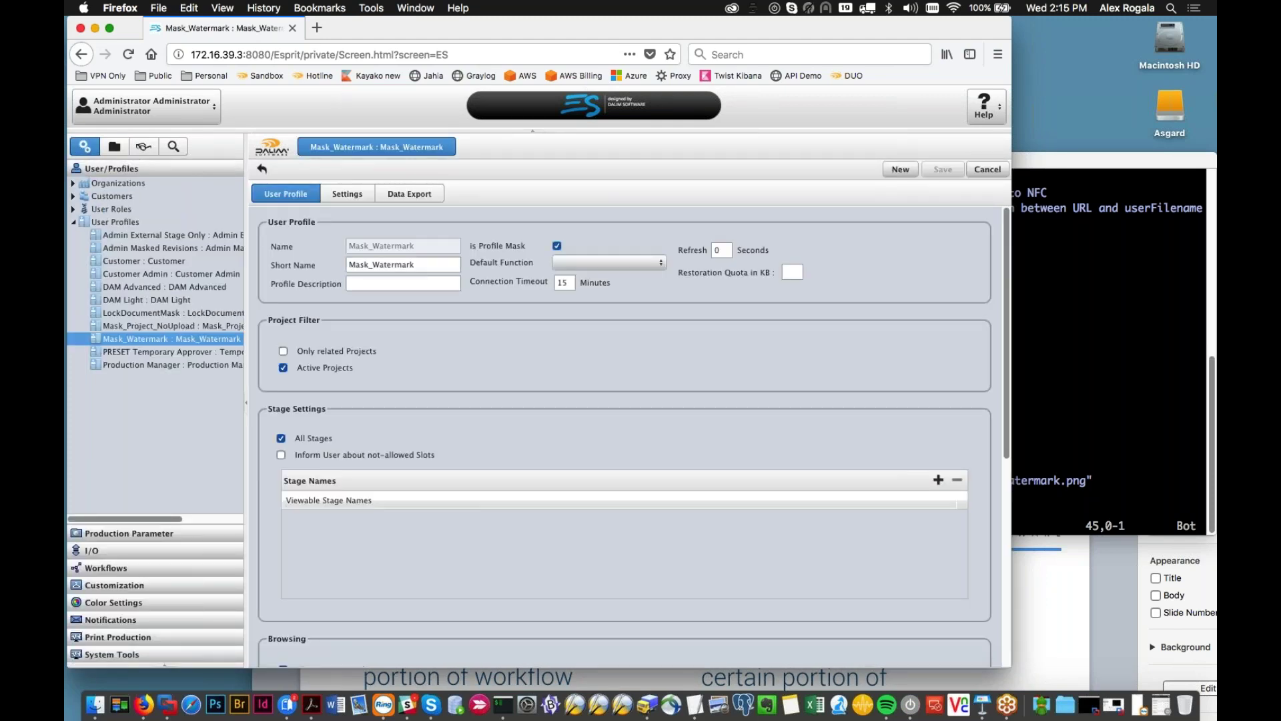
left_click(106, 568)
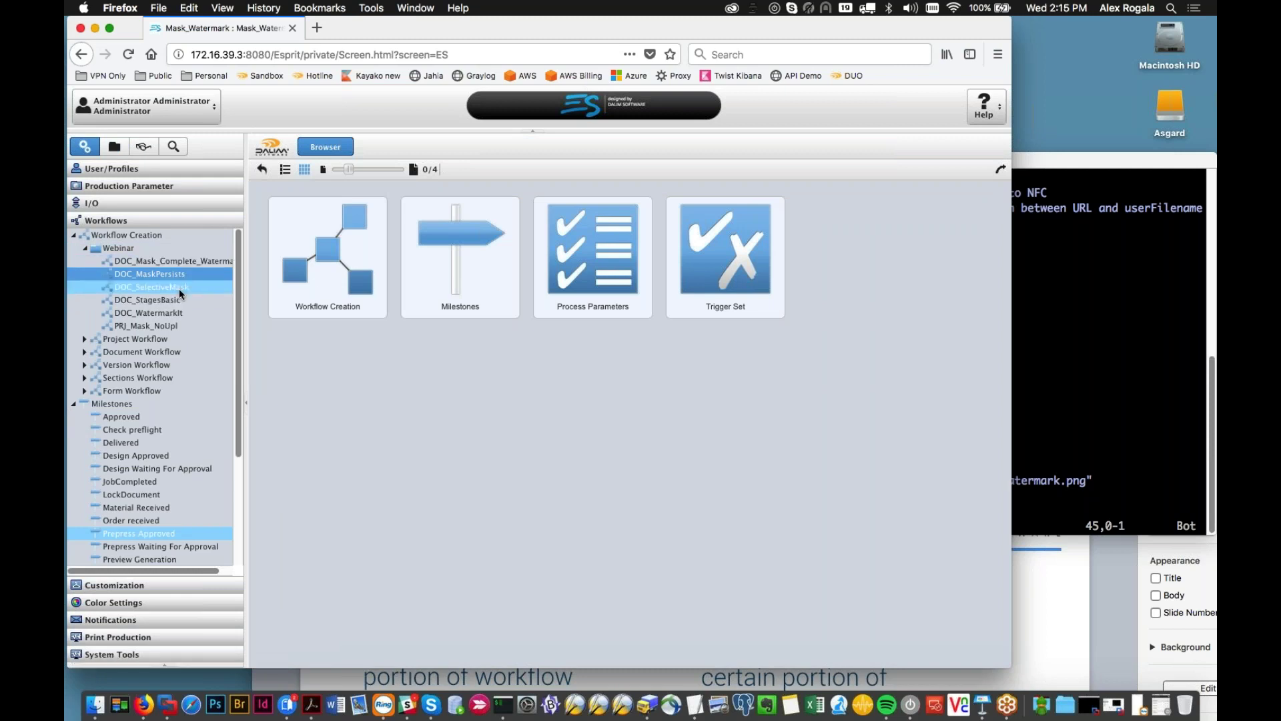
Step: Open DOC_SelectiveMask and set the SetProfileMask step's mask action to Set
left_click(179, 292)
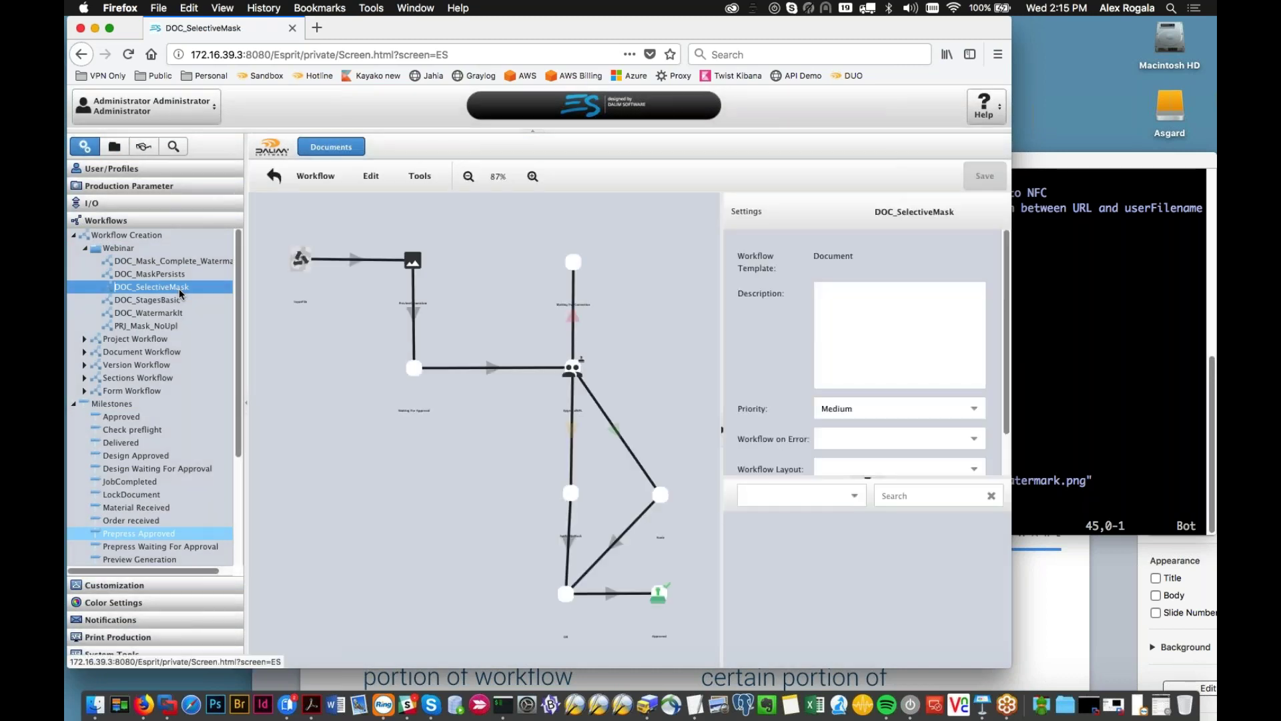
left_click(519, 434)
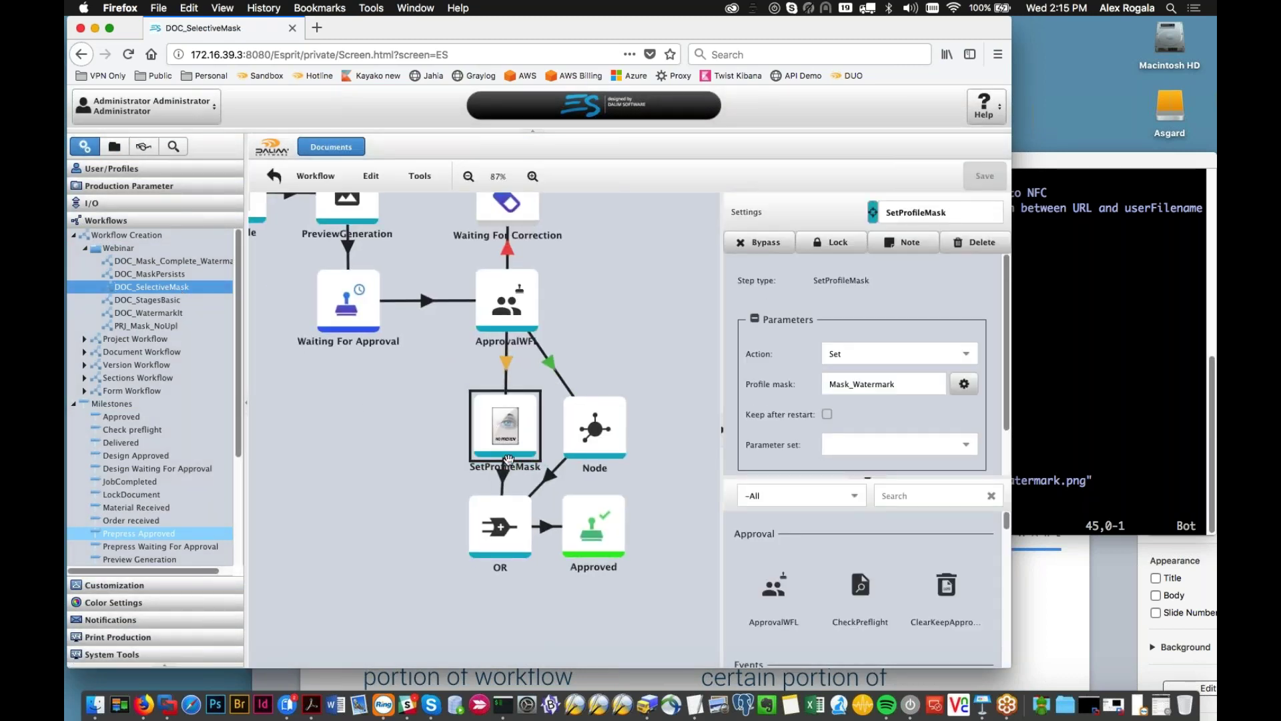
left_click_drag(448, 459, 473, 502)
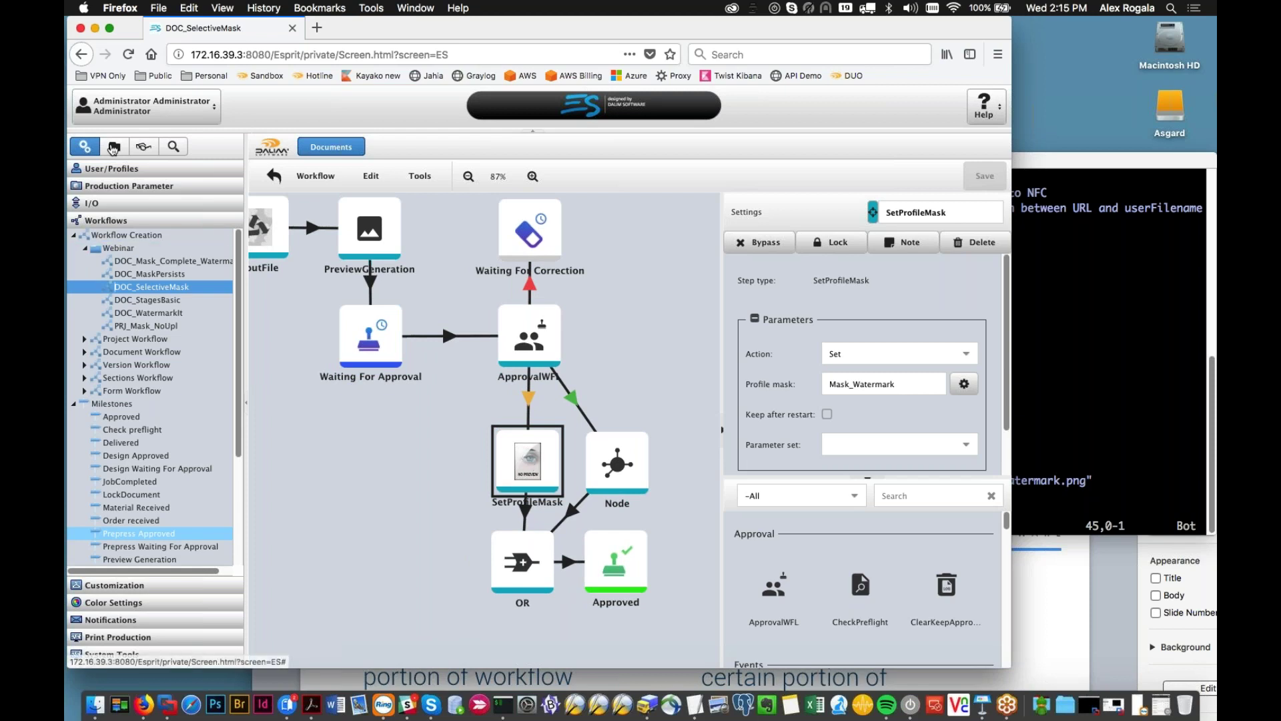
left_click(899, 385)
left_click(961, 355)
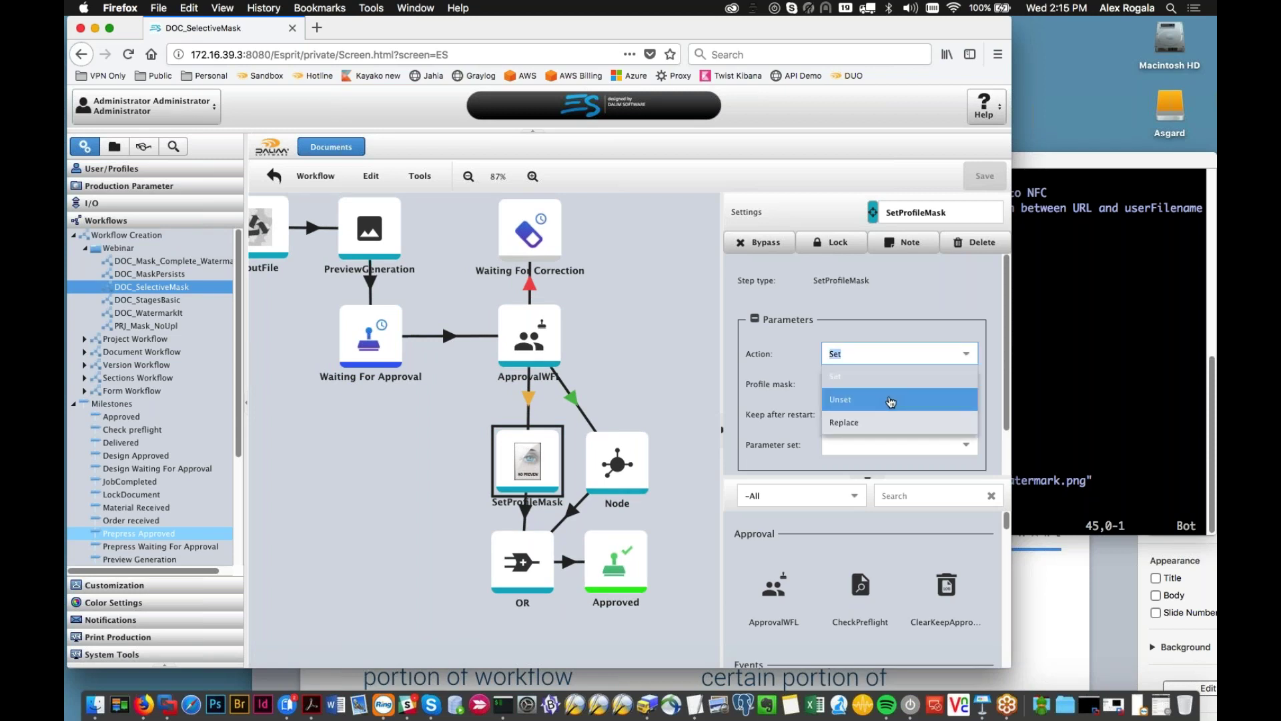
key("Tab")
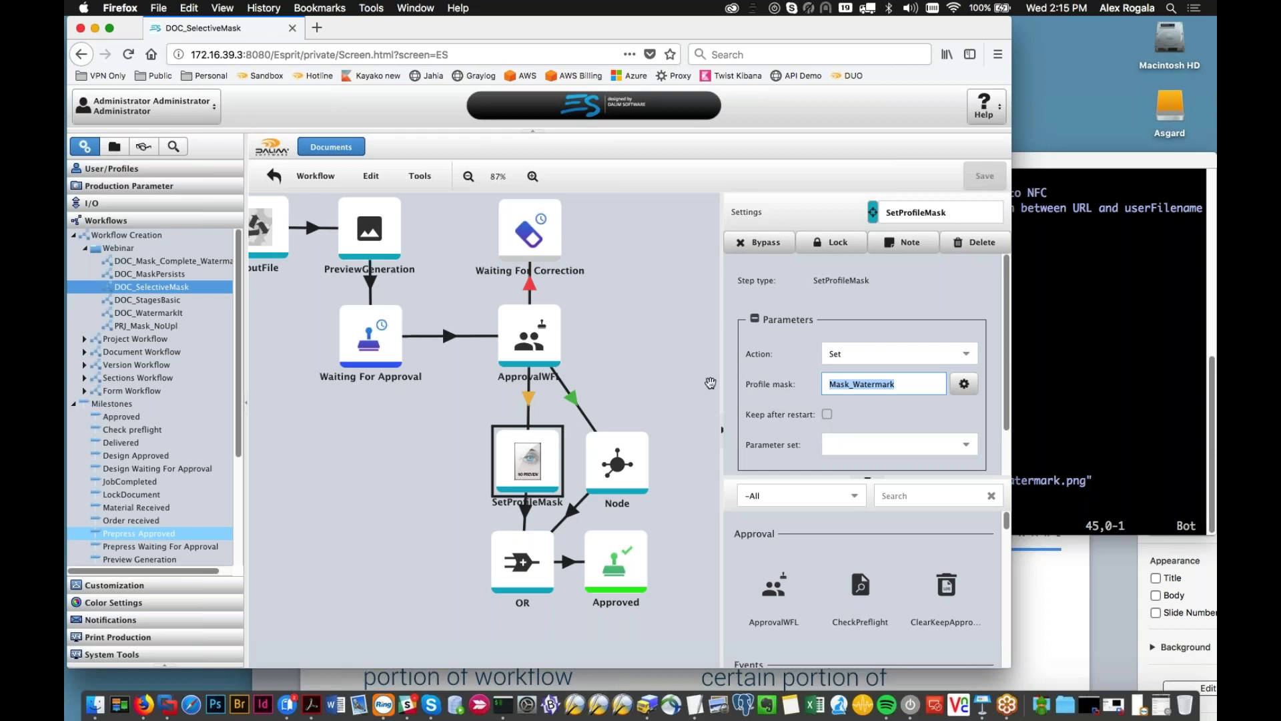
Step: Check the Waiting For Approval step and set the profile mask to Mask_Watermark
scroll(687, 368, "down", 3)
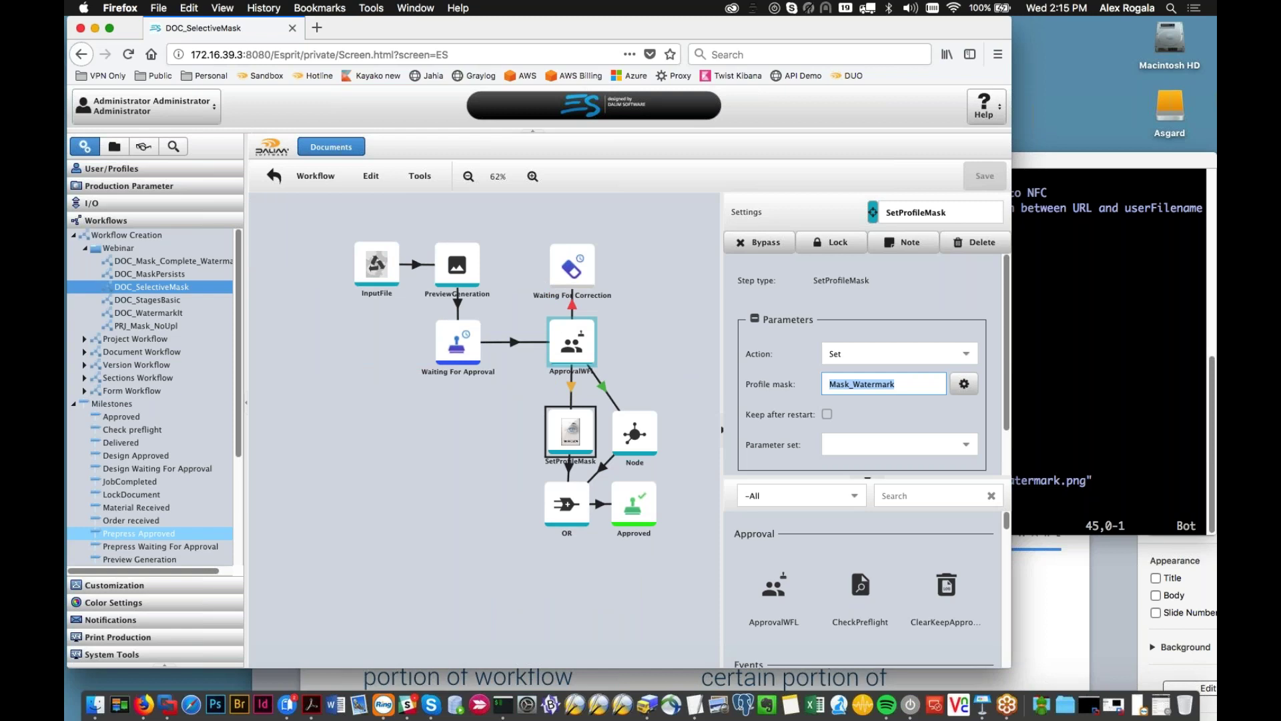
left_click(467, 360)
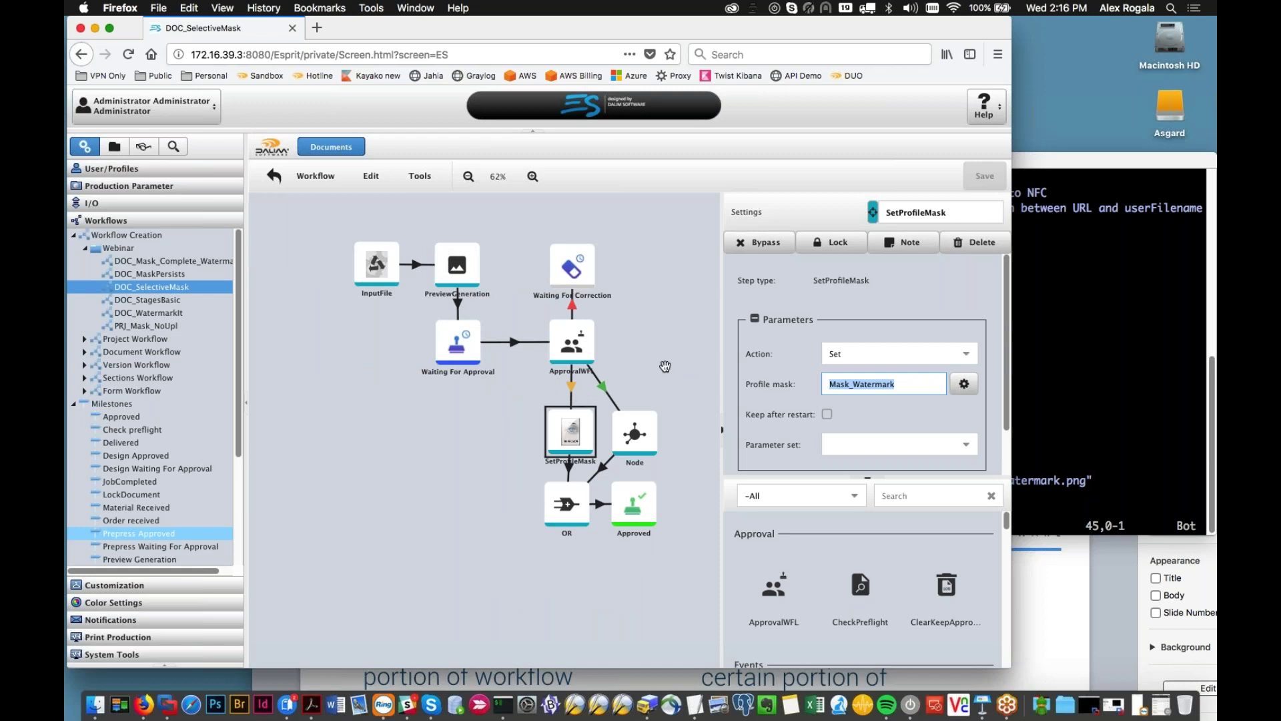
left_click(114, 286)
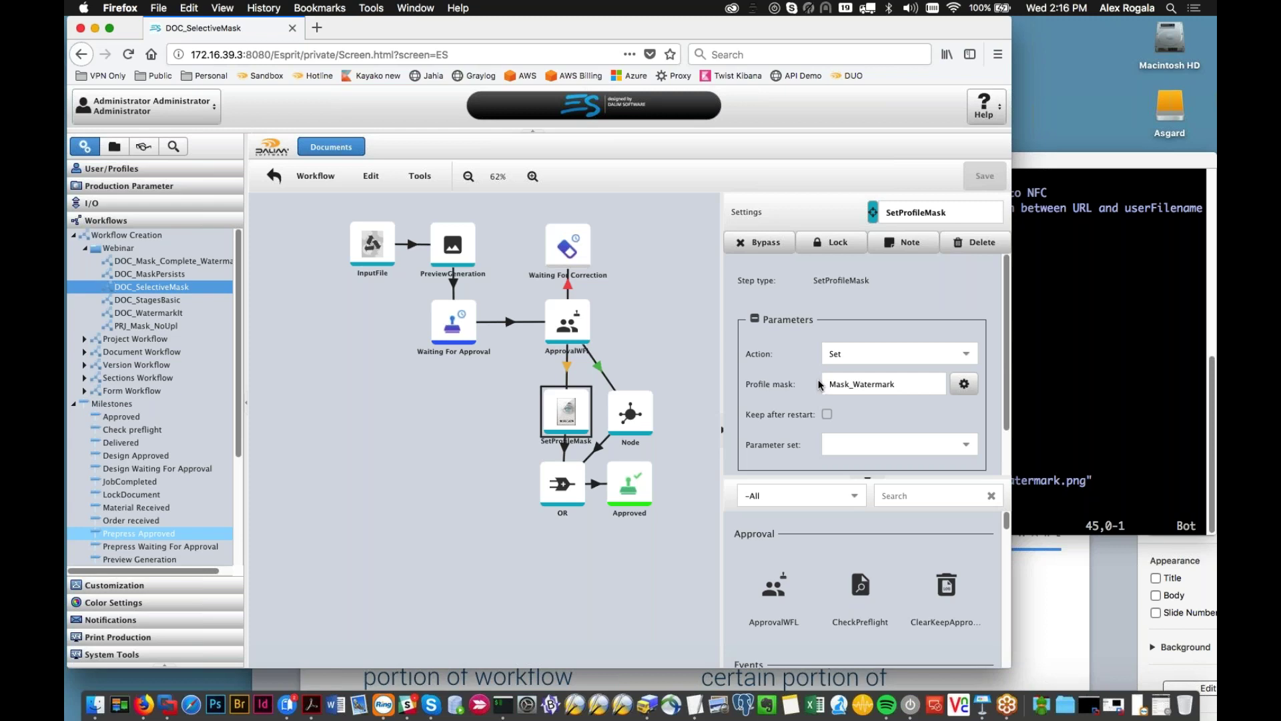
left_click_drag(691, 366, 666, 329)
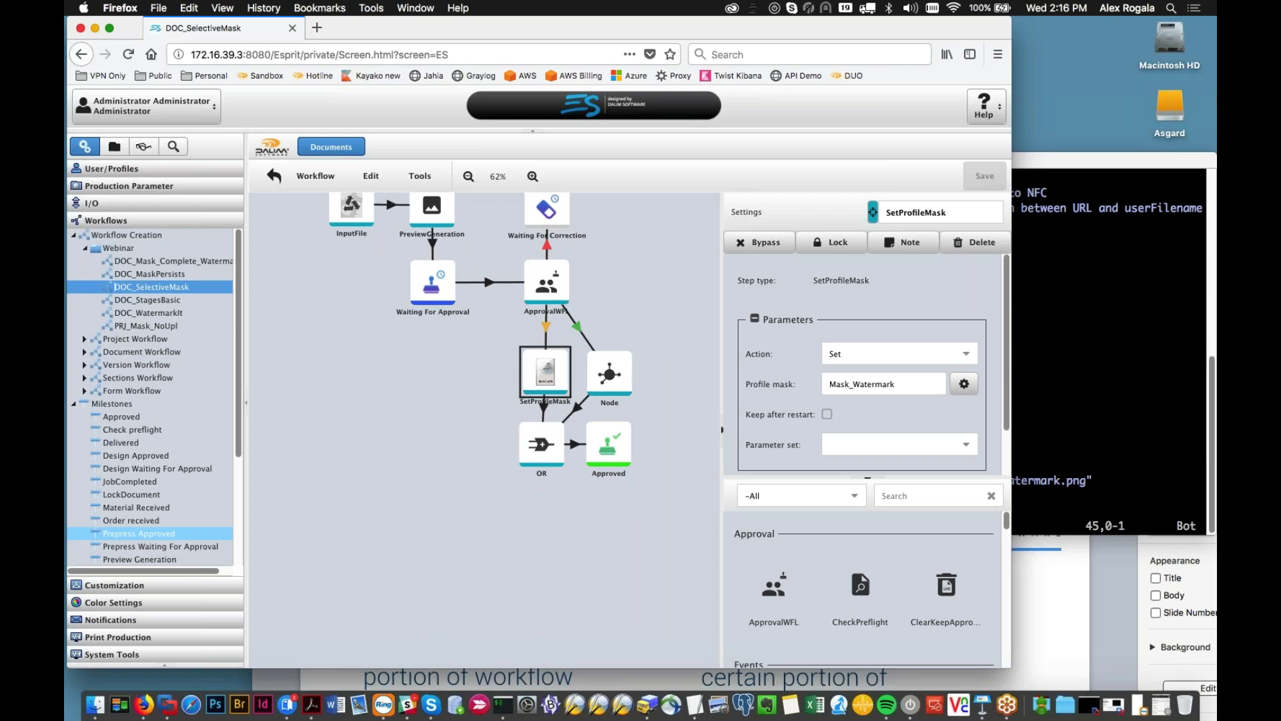
left_click(964, 385)
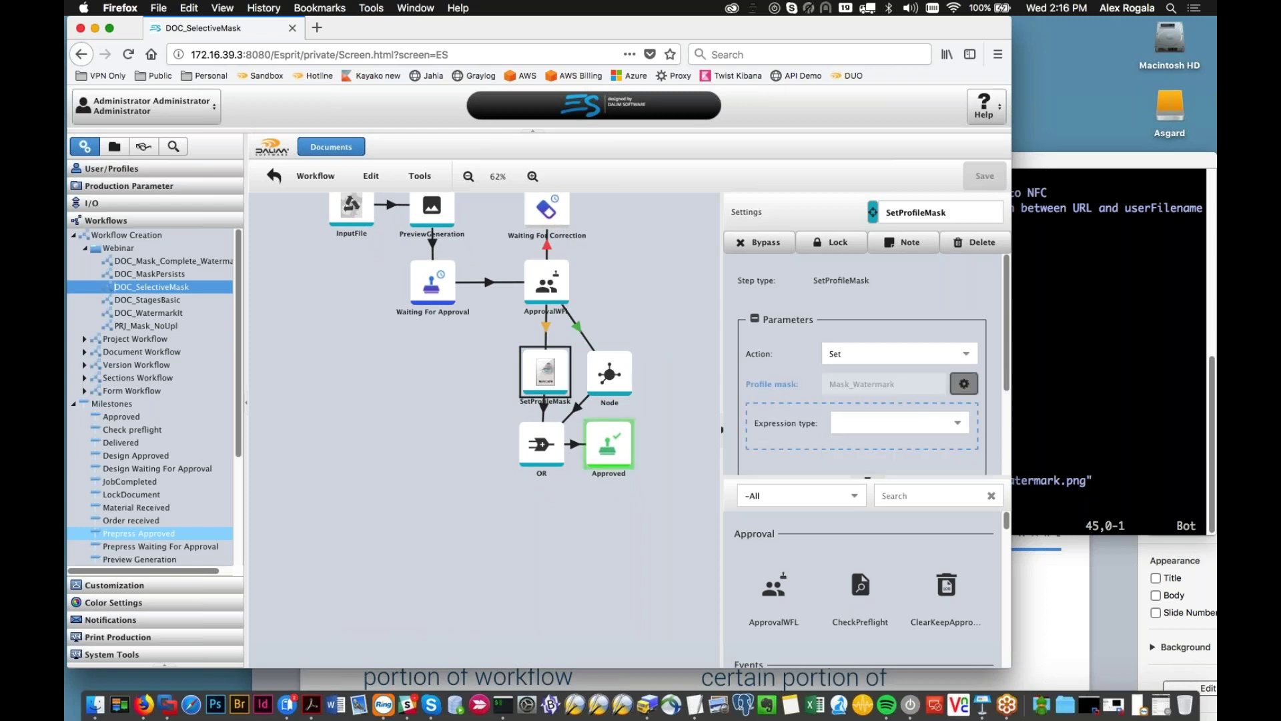
left_click(641, 454)
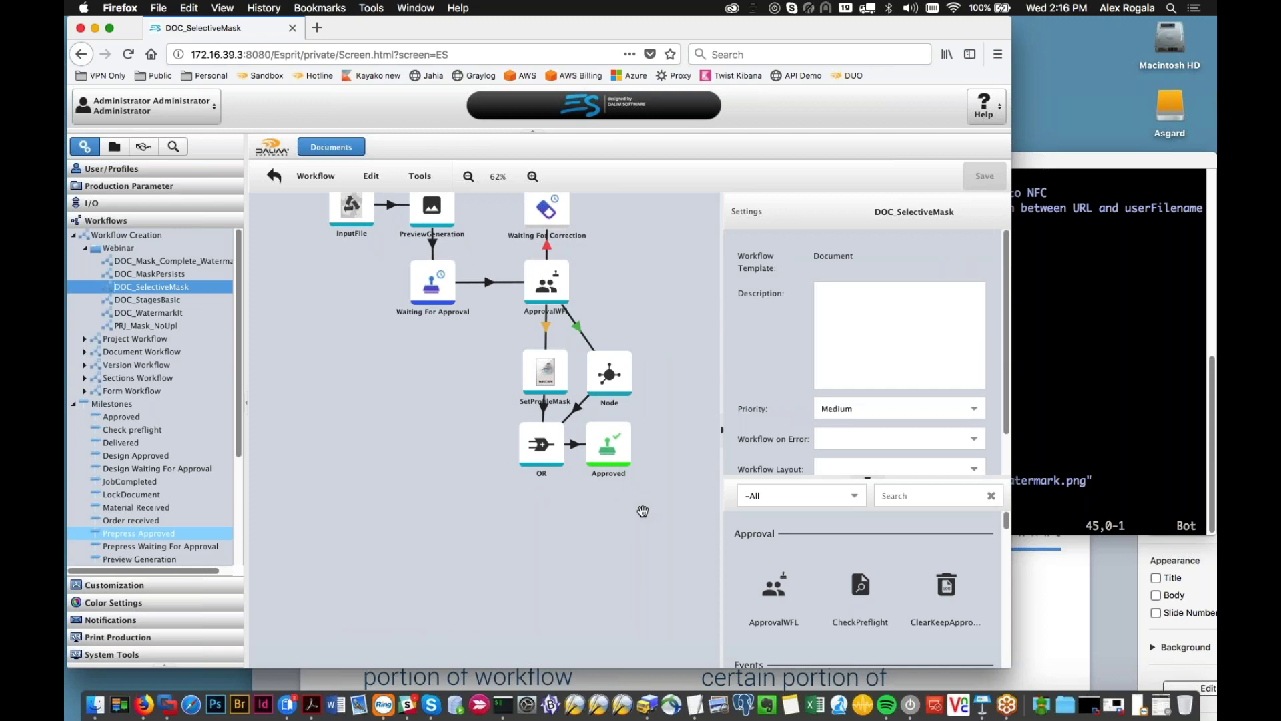
Step: Review the SetProfileMask link condition matching EDIT in file names, leaving it unchanged
left_click(546, 328)
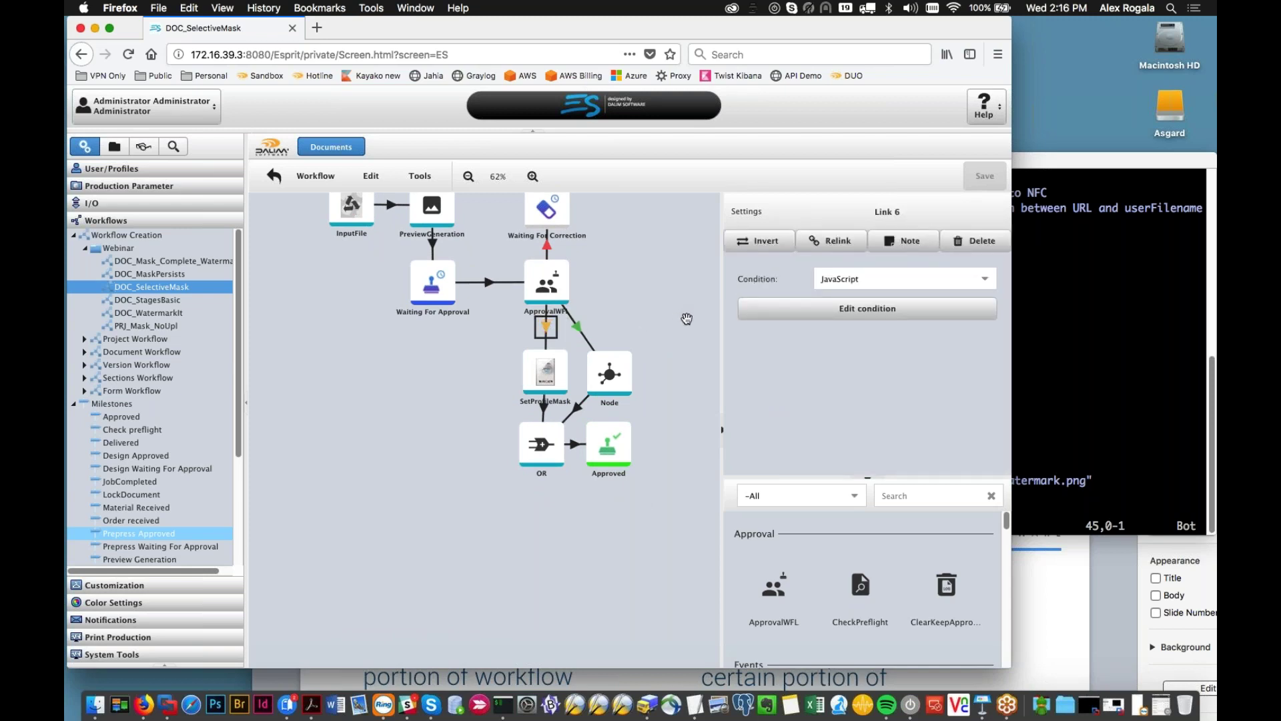
left_click(746, 316)
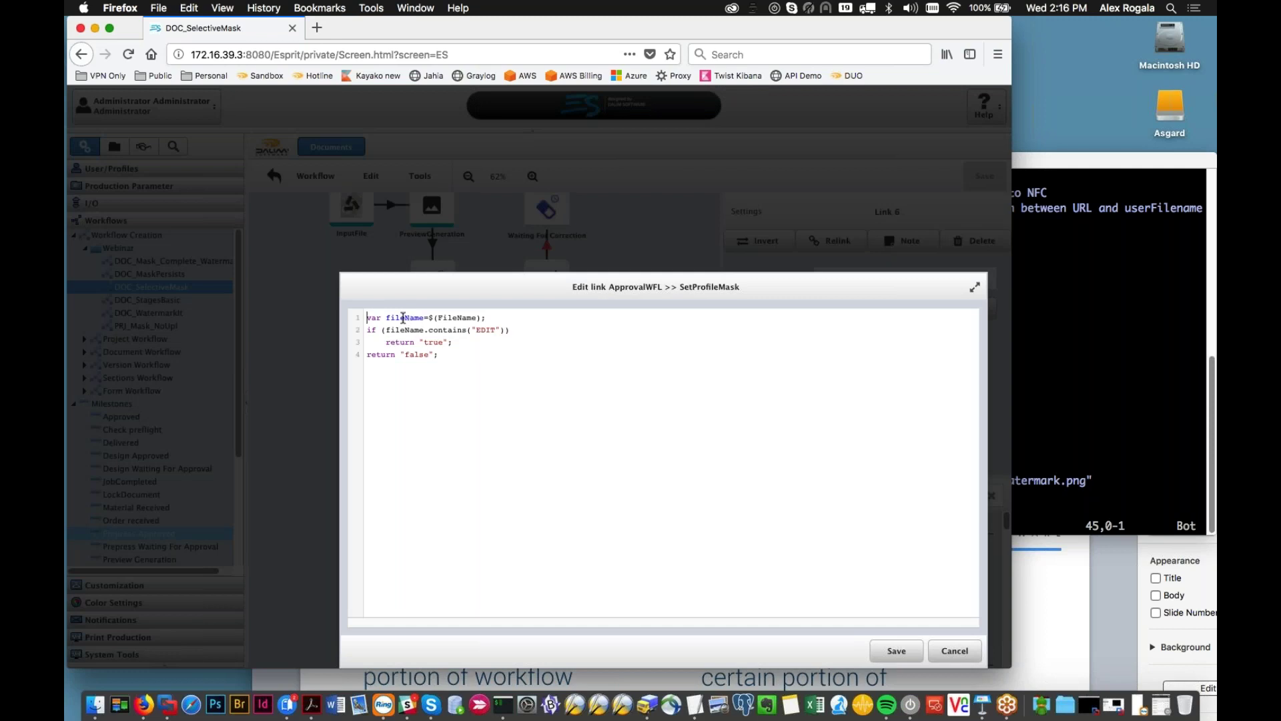
double_click(479, 328)
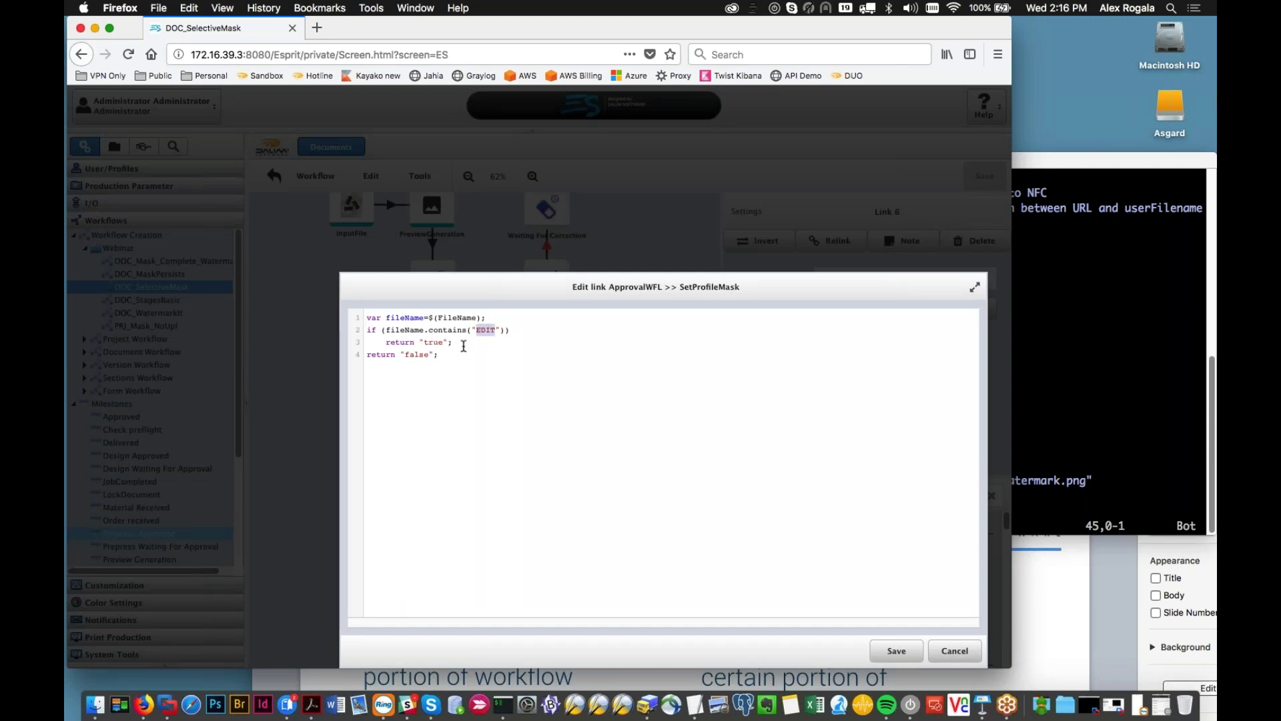
left_click(975, 653)
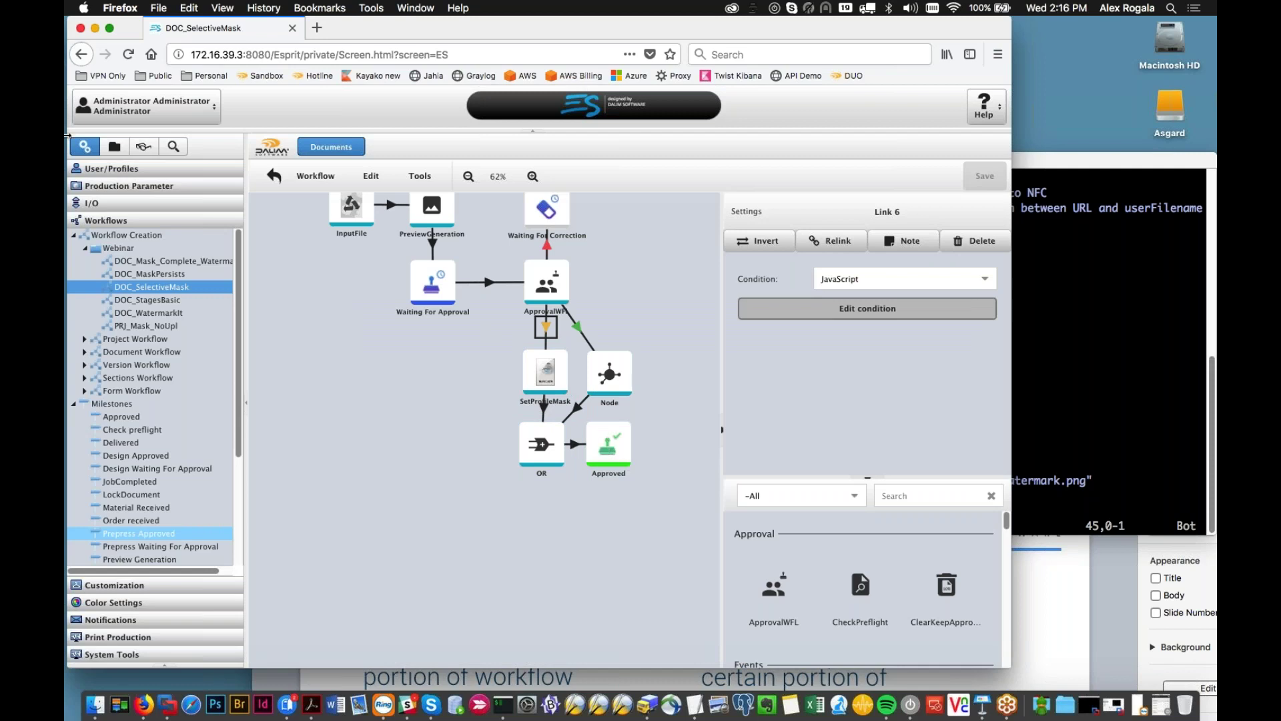
left_click(114, 146)
Step: Upload swatchtest.pdf and testEDIT.pdf into the OnlyOnEdit project and refresh
left_click(150, 225)
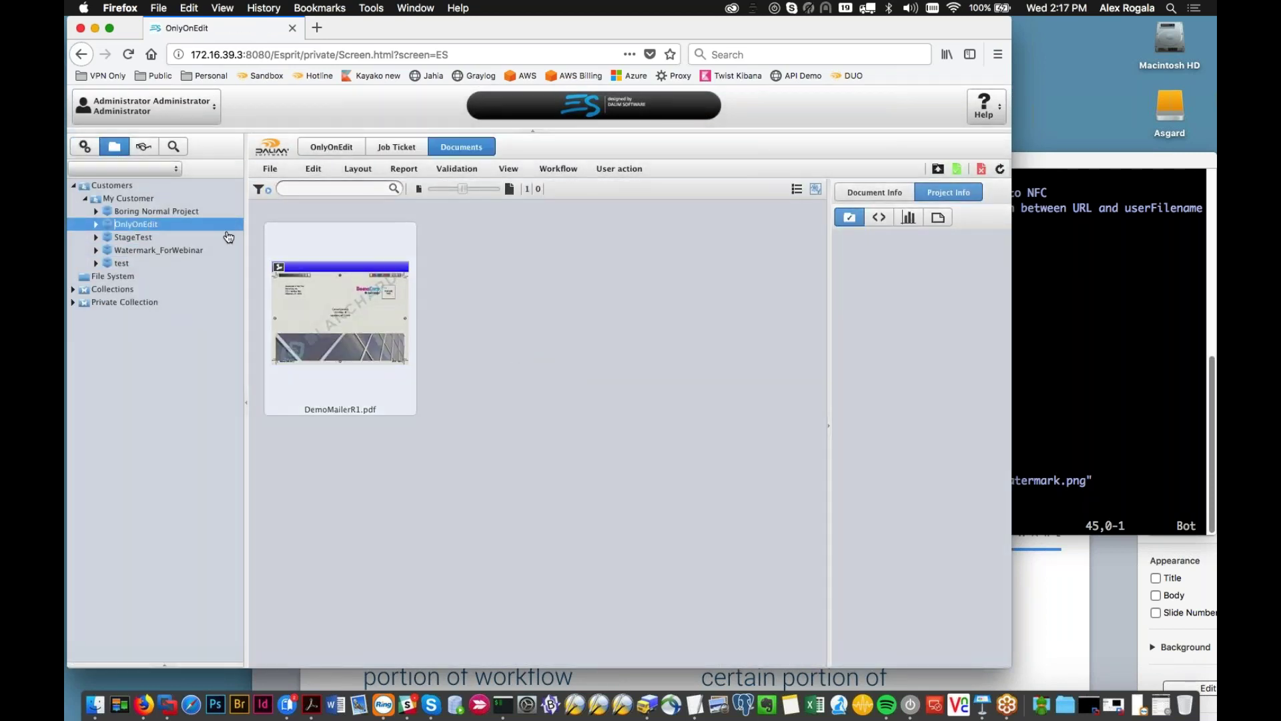
left_click(957, 168)
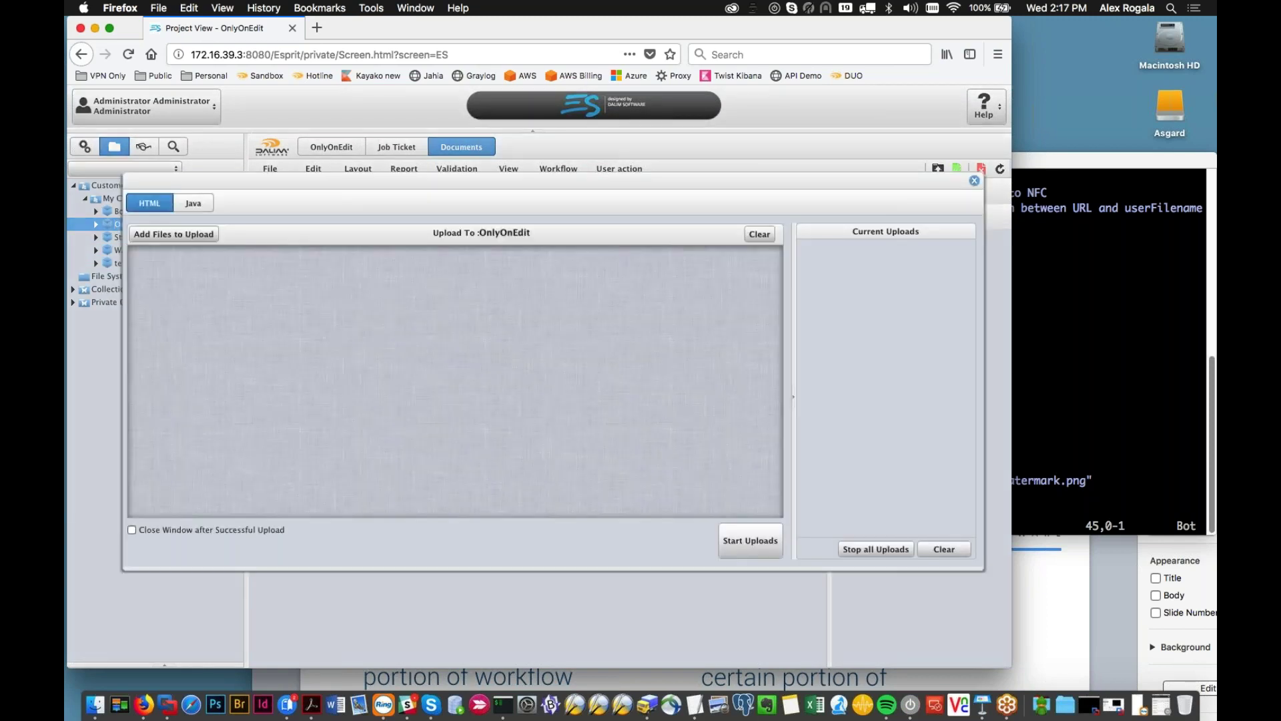
key("super+Tab")
key("super+Tab")
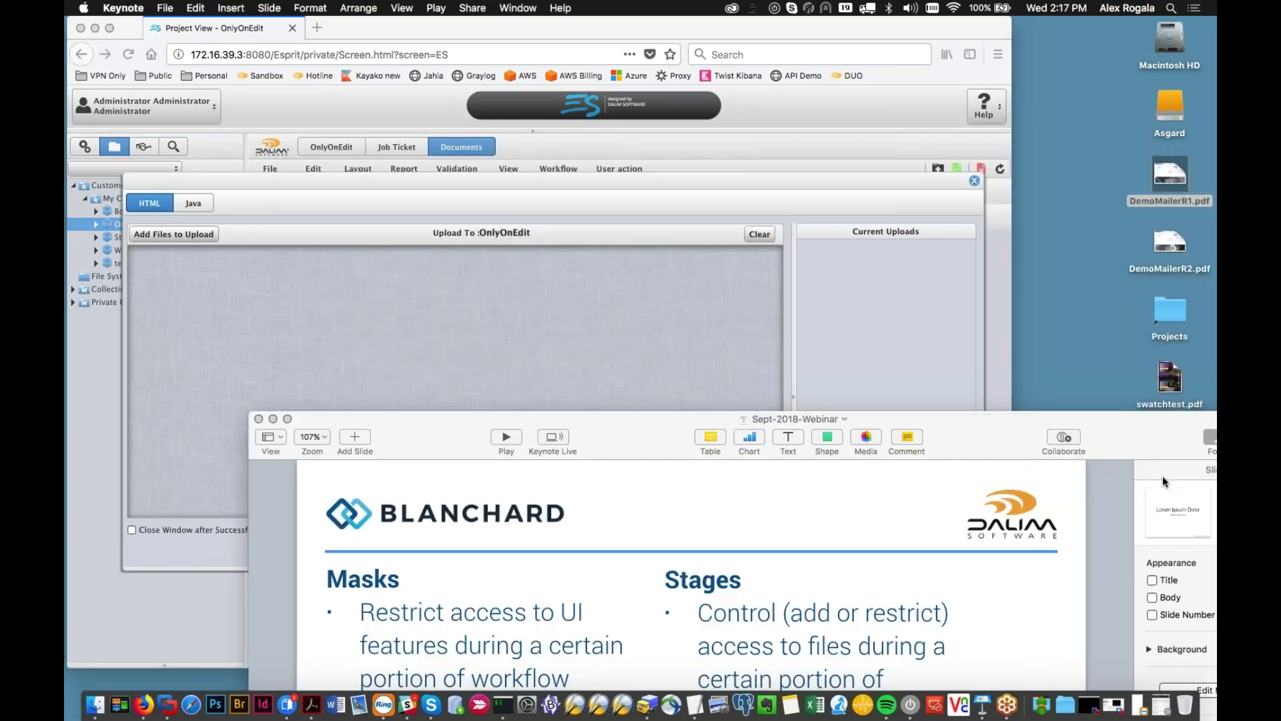
left_click_drag(1147, 419, 1161, 467)
left_click_drag(1173, 455, 671, 366)
left_click(746, 537)
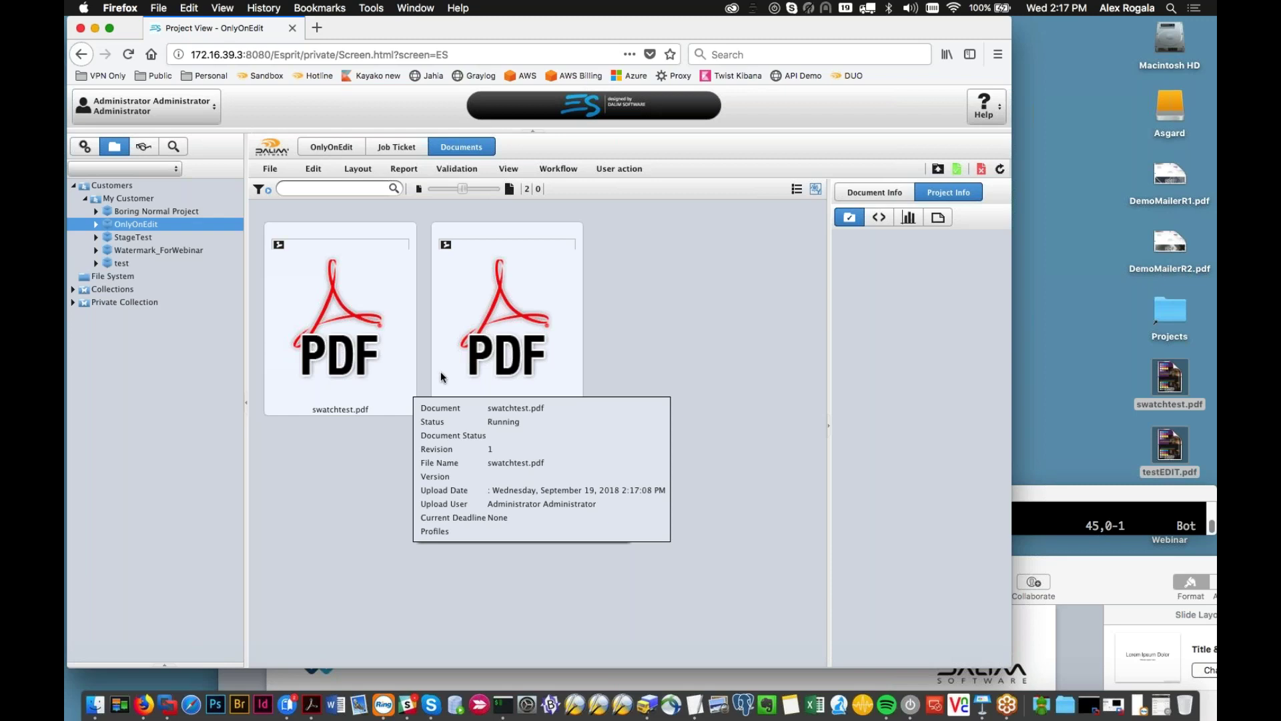
mouse_move(458, 372)
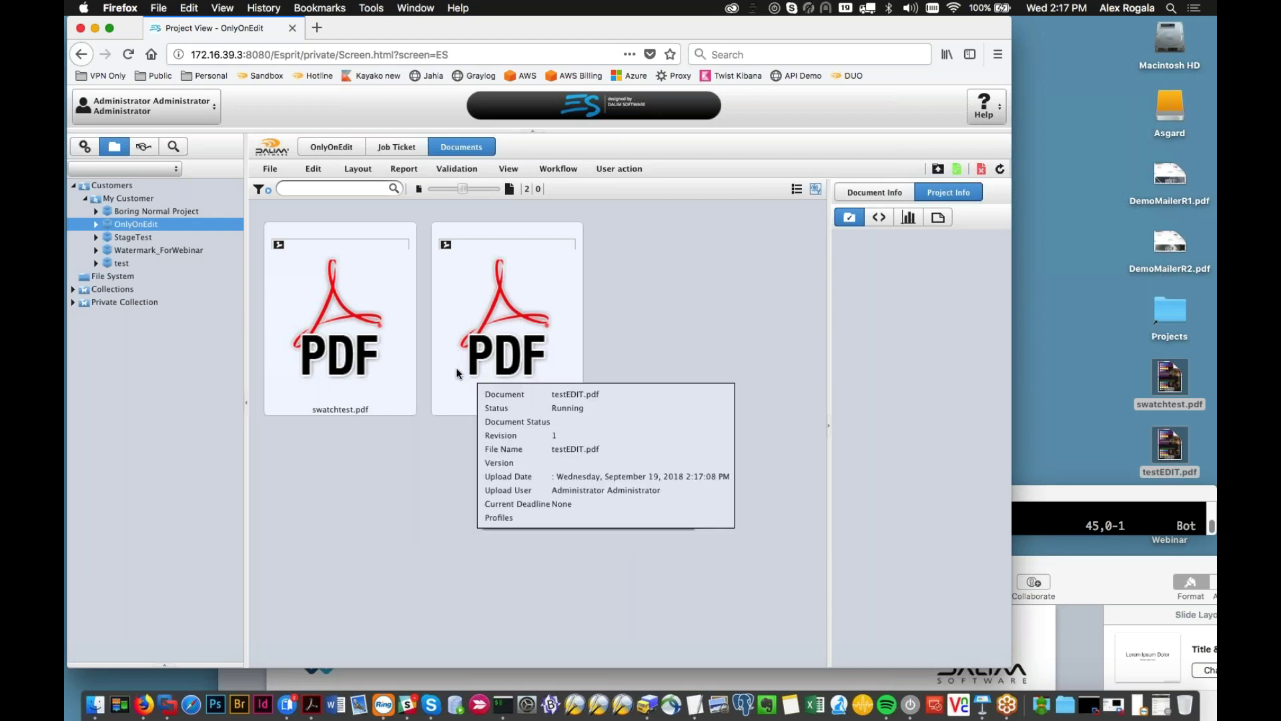
left_click(999, 169)
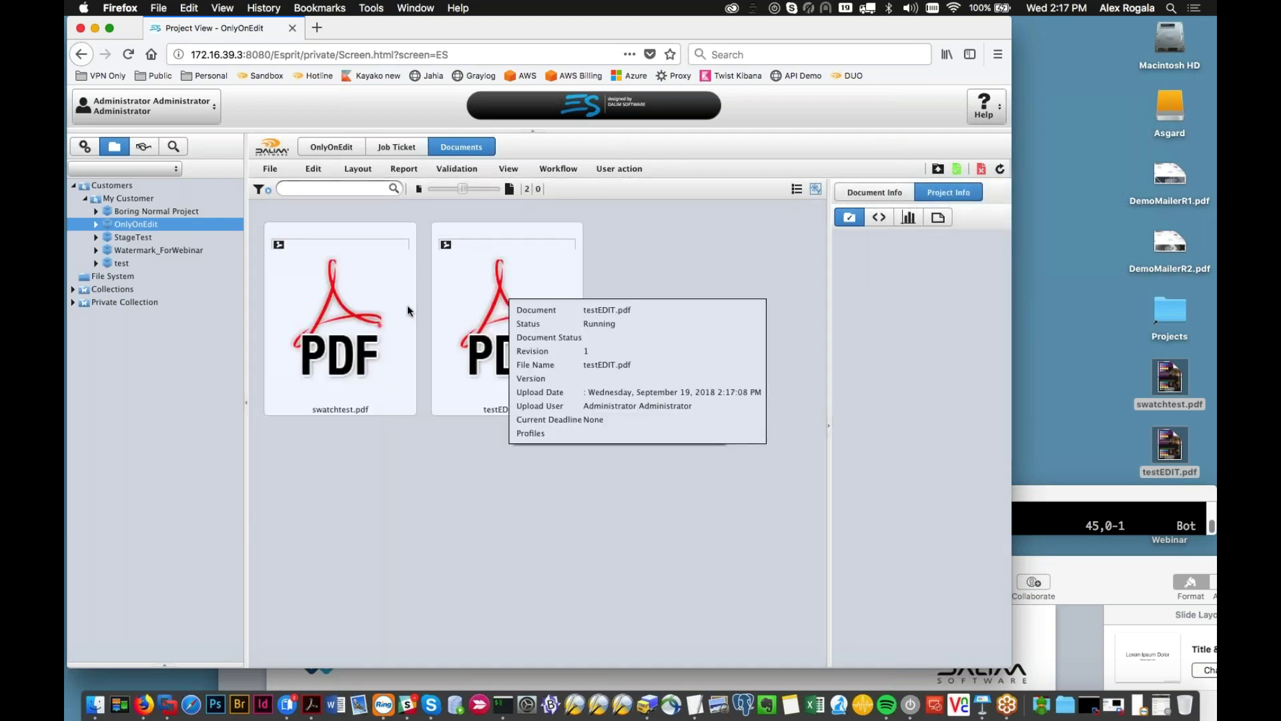
Step: Approve testEDIT.pdf
left_click(404, 310)
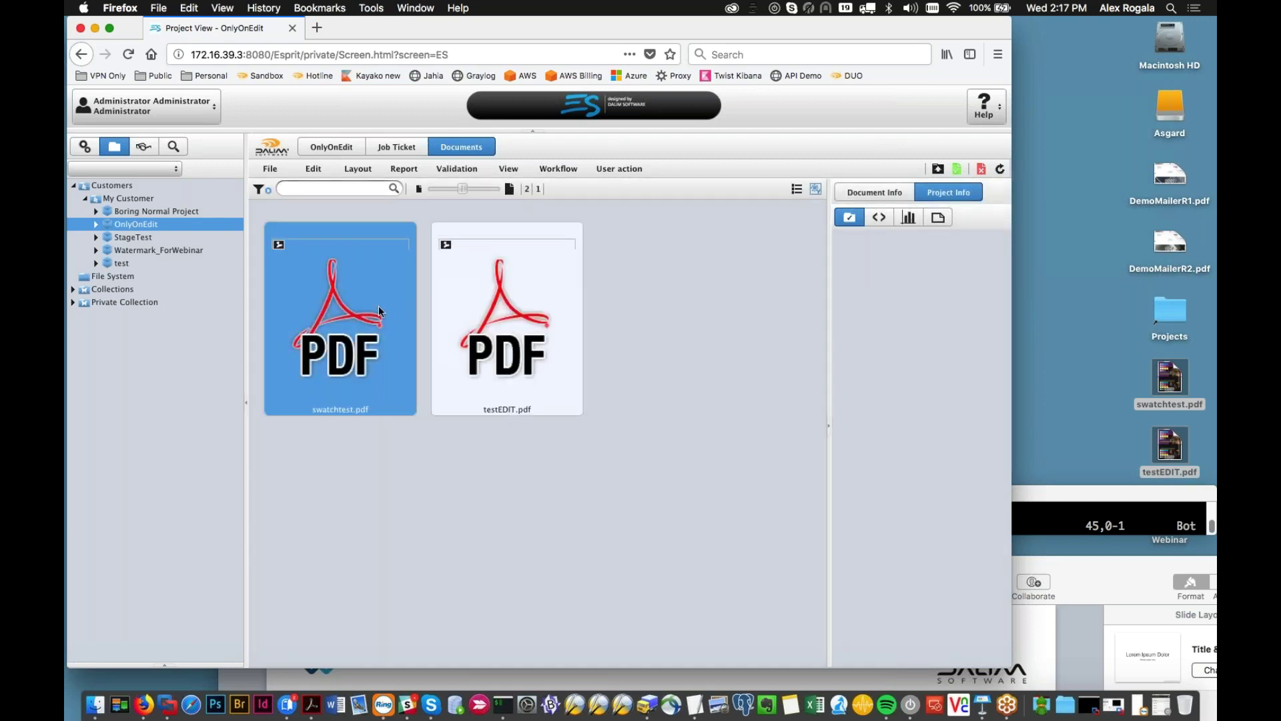
mouse_move(370, 302)
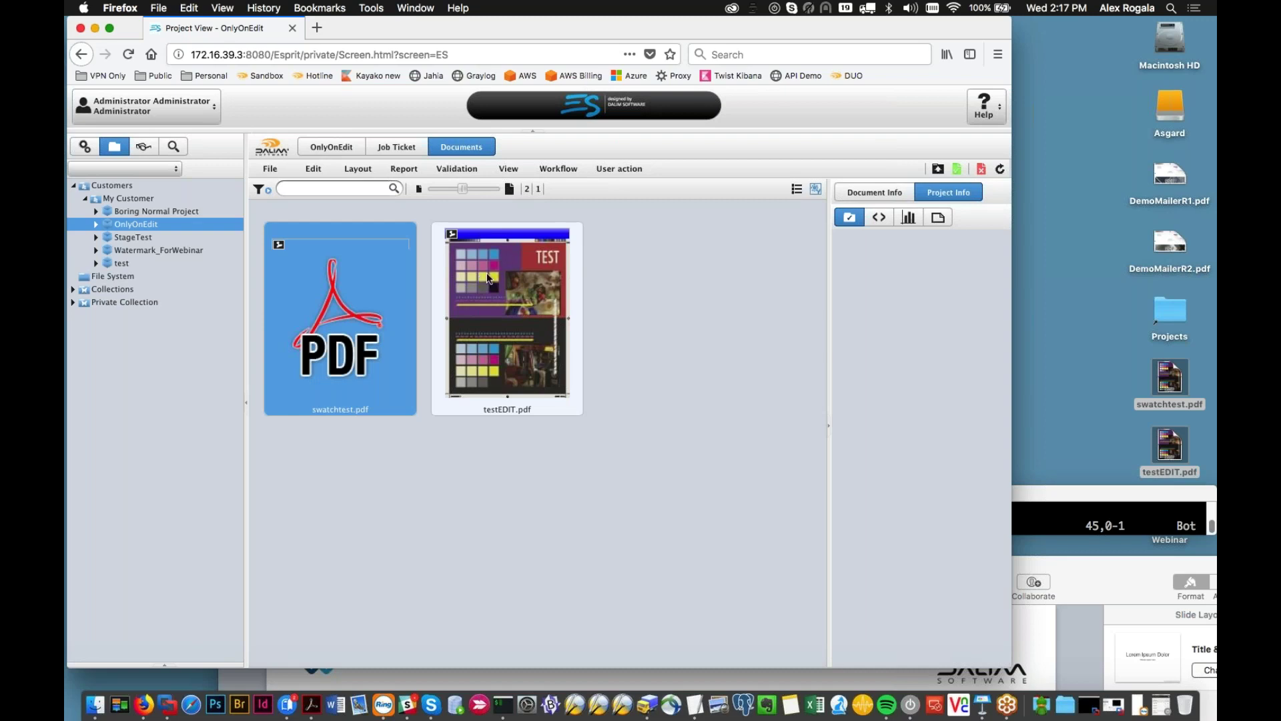
left_click(512, 273)
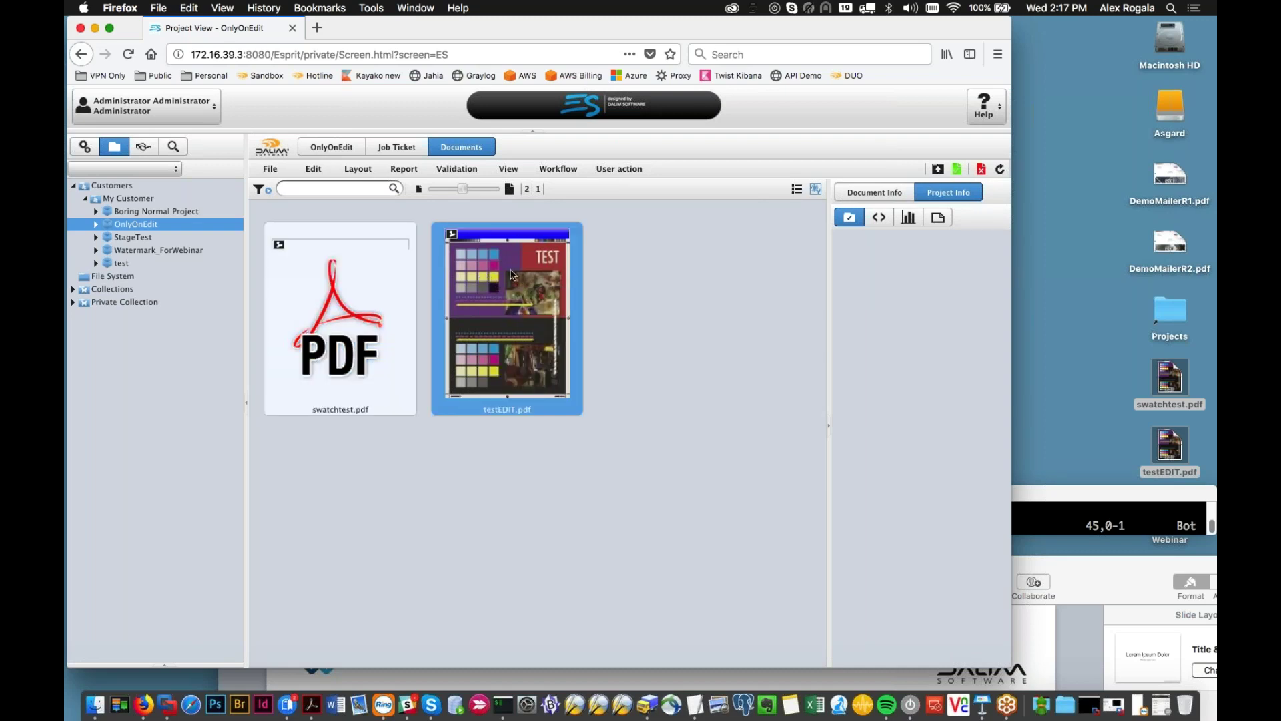
left_click(956, 168)
left_click(670, 508)
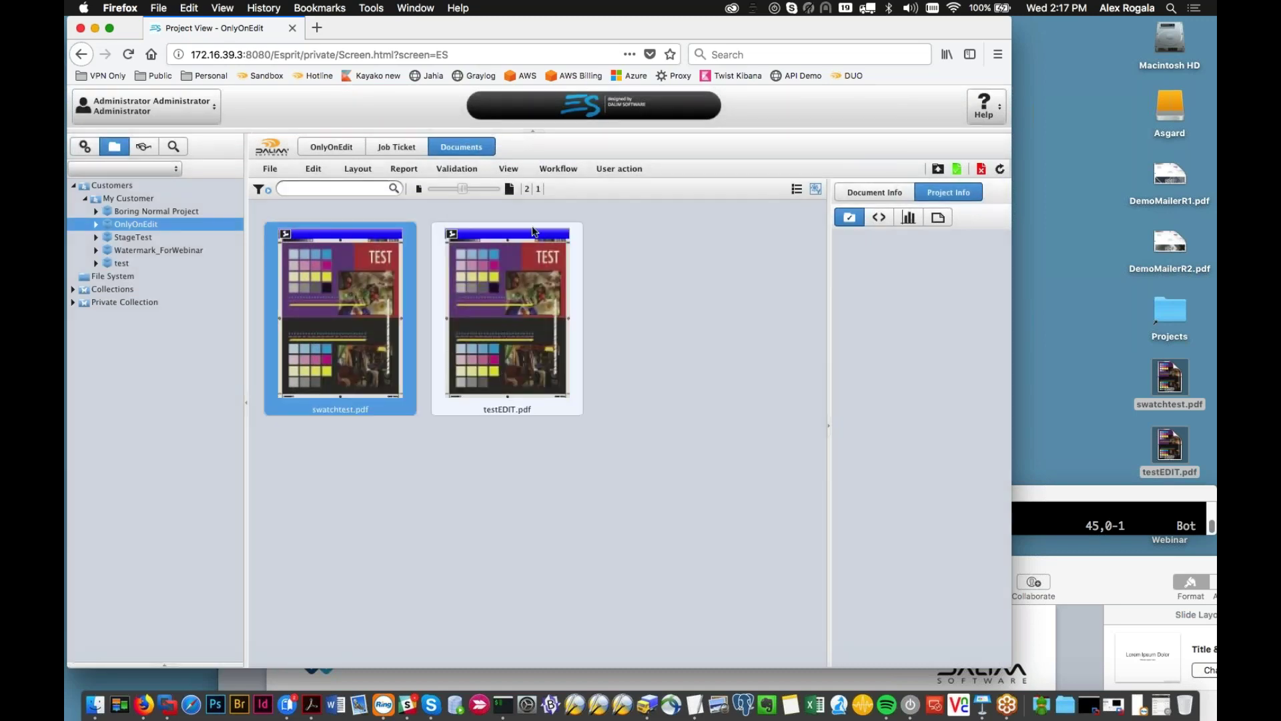
Step: Approve swatchtest.pdf, then confirm testEDIT.pdf shows Completed with the Mask_Watermark profile
left_click(956, 169)
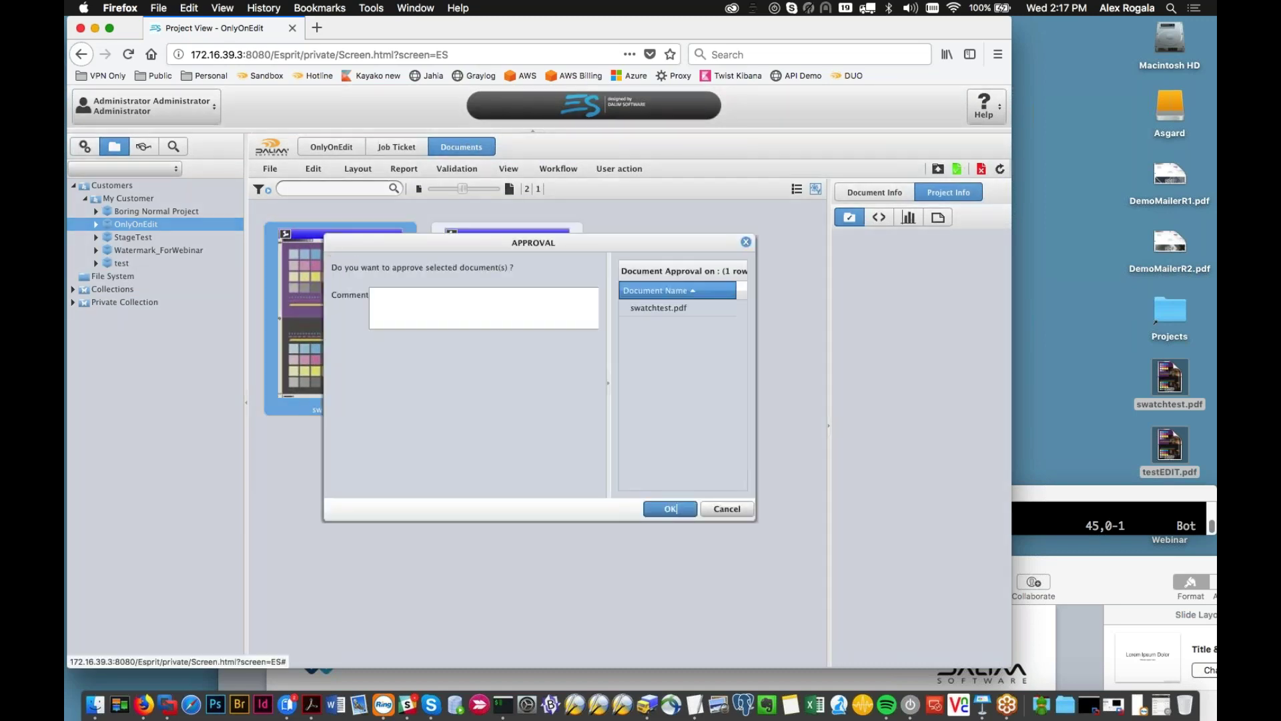
left_click(675, 508)
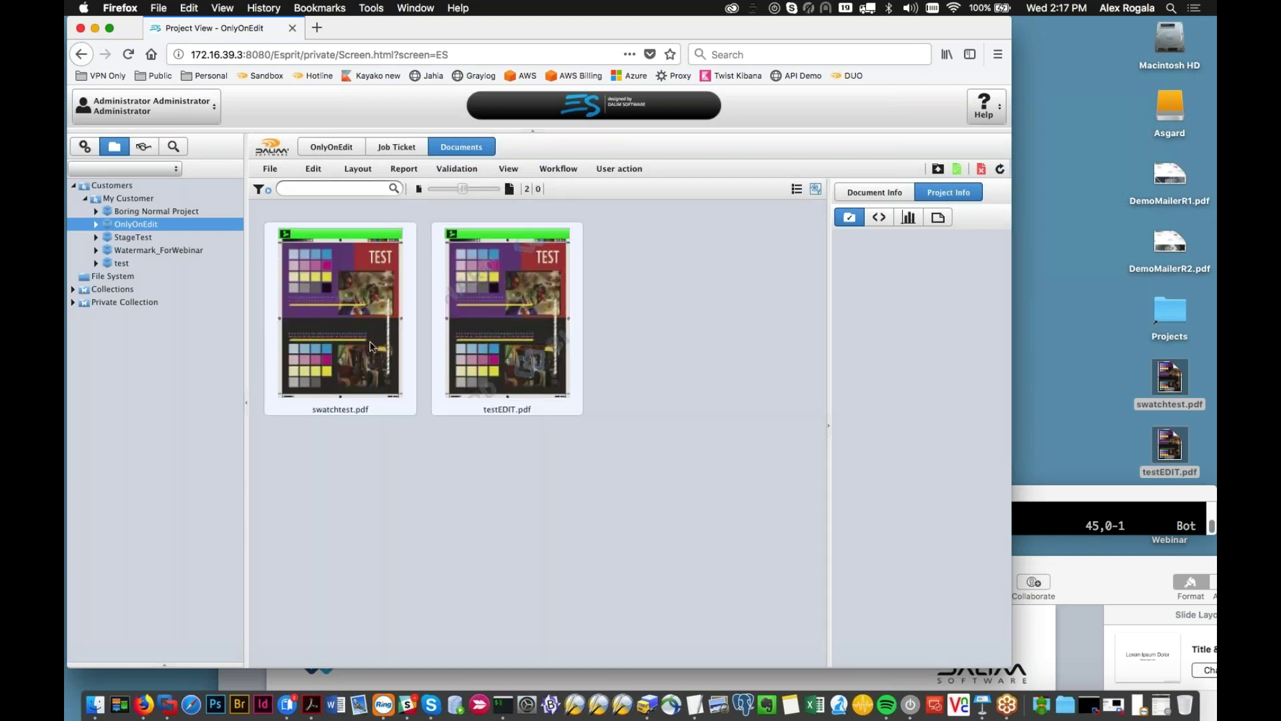
left_click(501, 339)
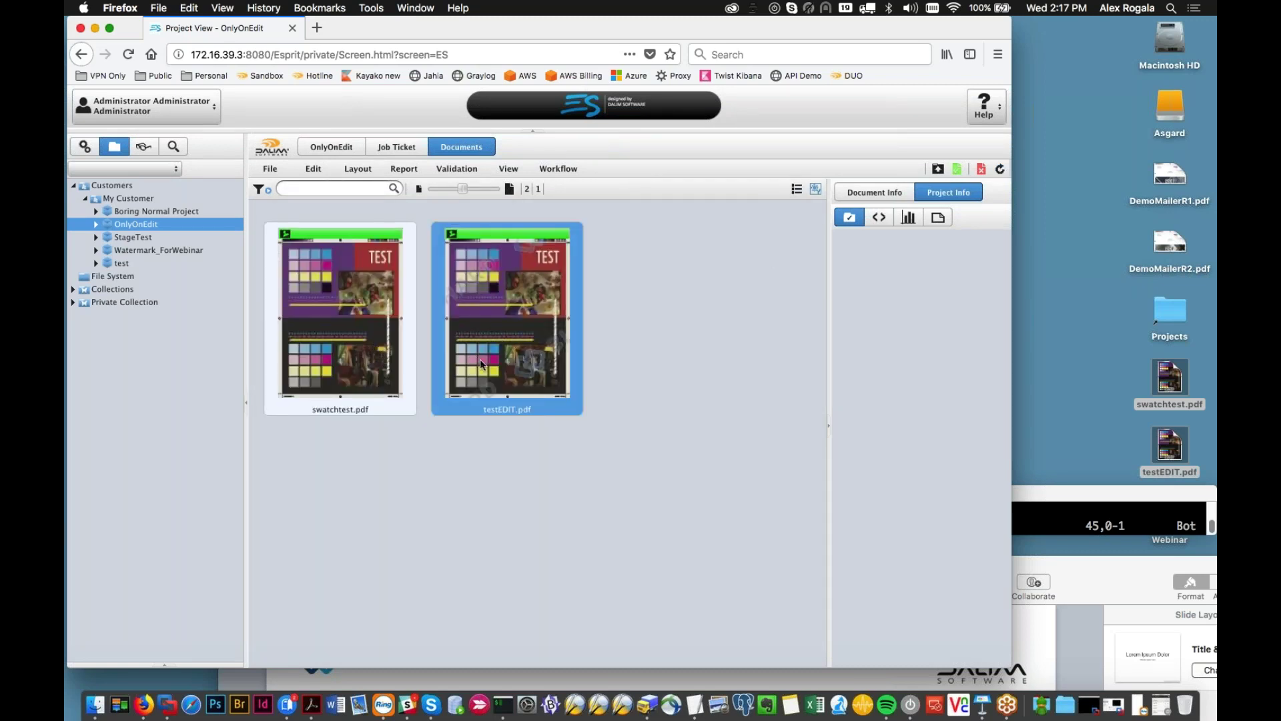
mouse_move(483, 361)
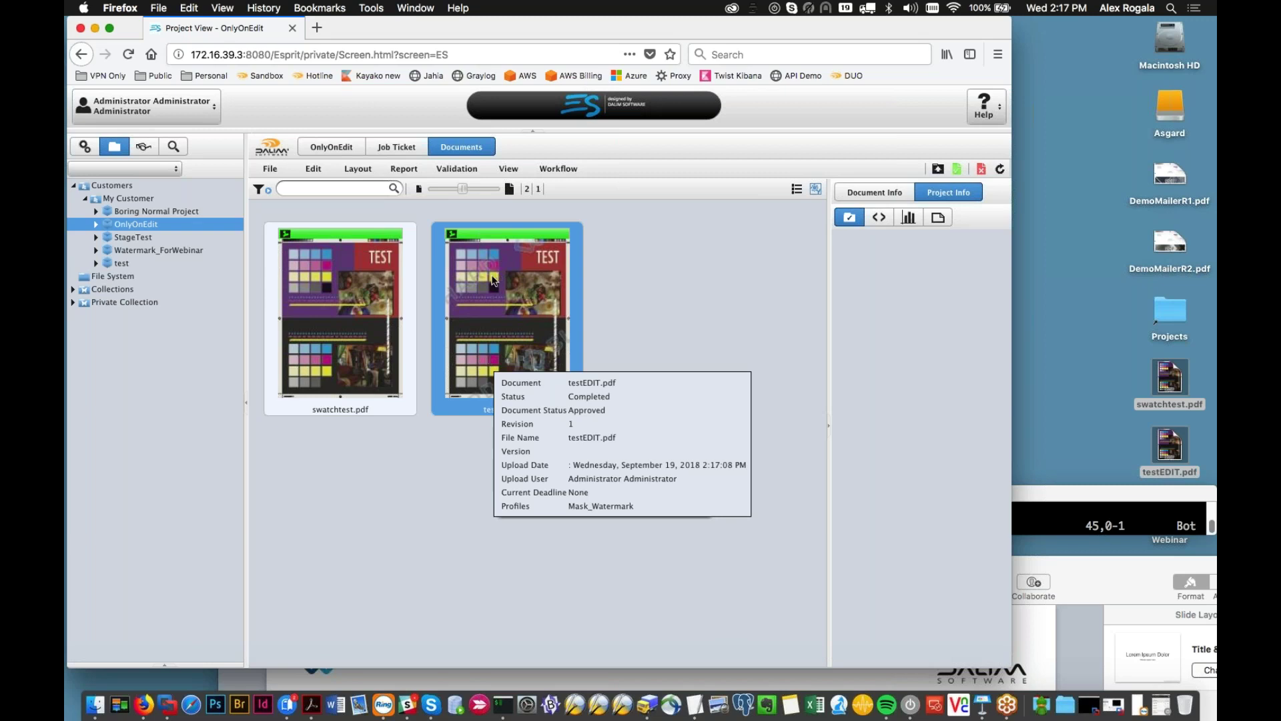
left_click(384, 325)
left_click(470, 321)
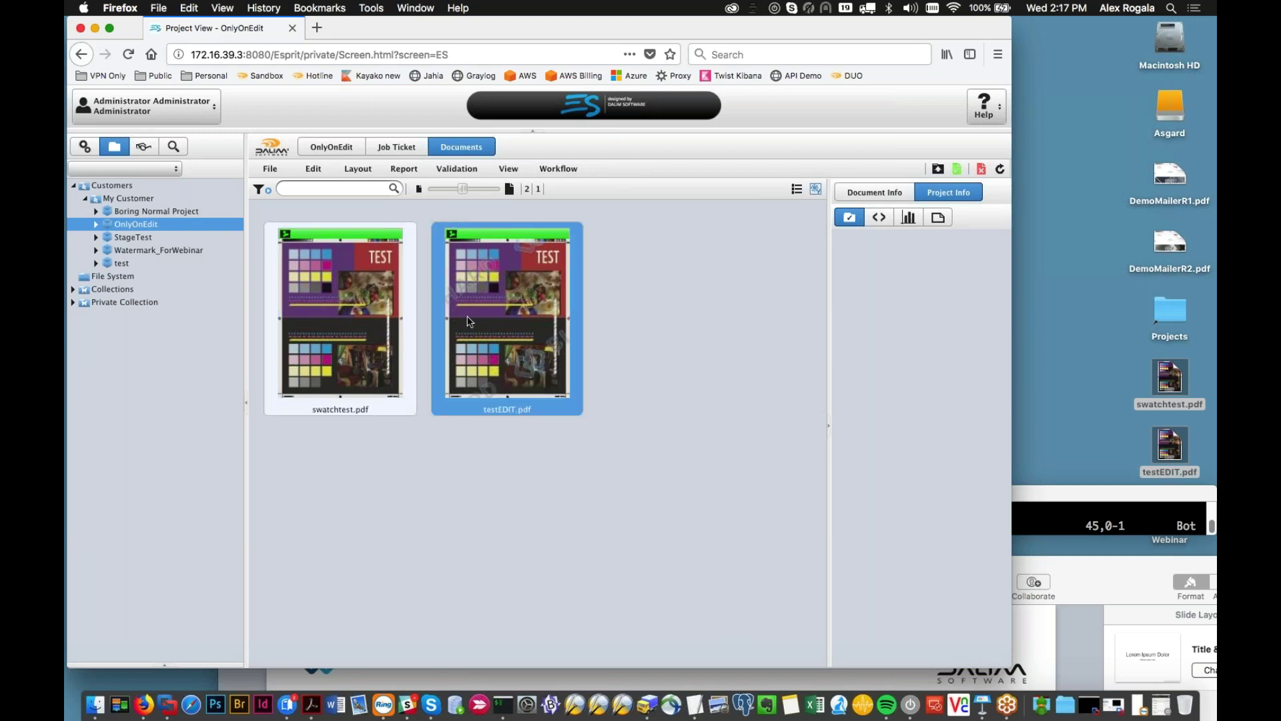
Step: Open testEDIT.pdf's workflow progress and scroll through its steps
double_click(470, 321)
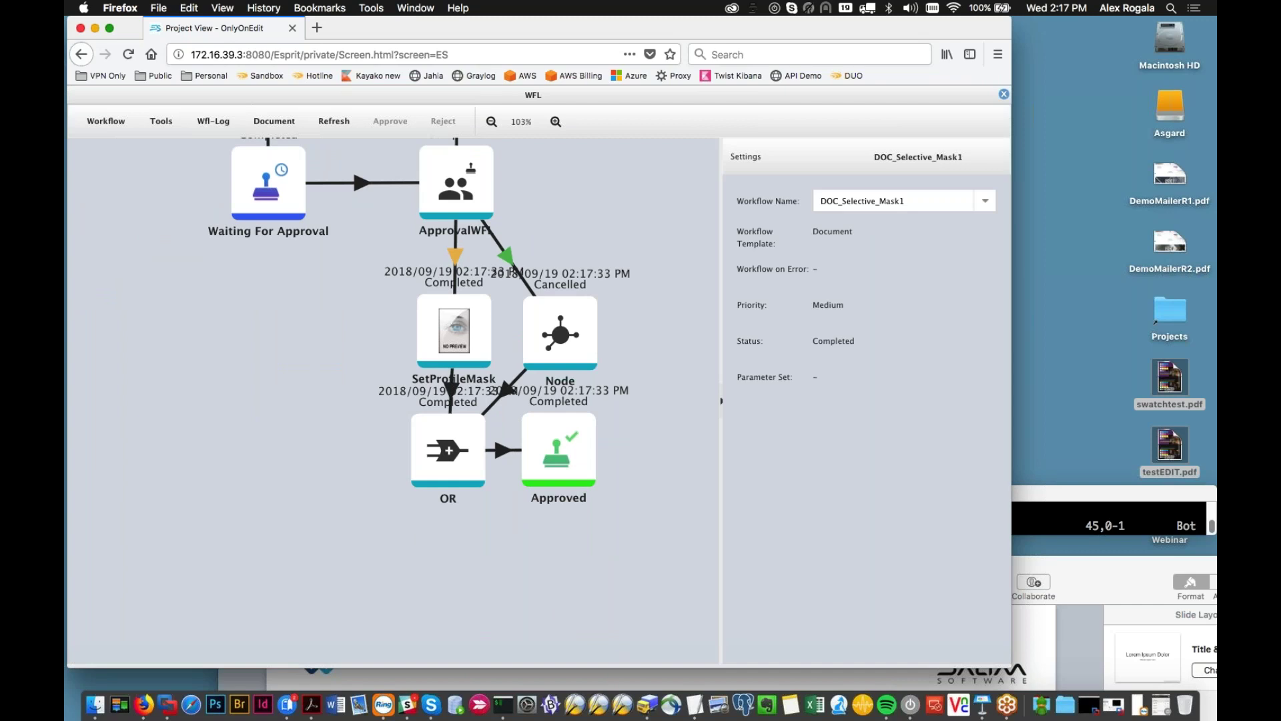
key("Escape")
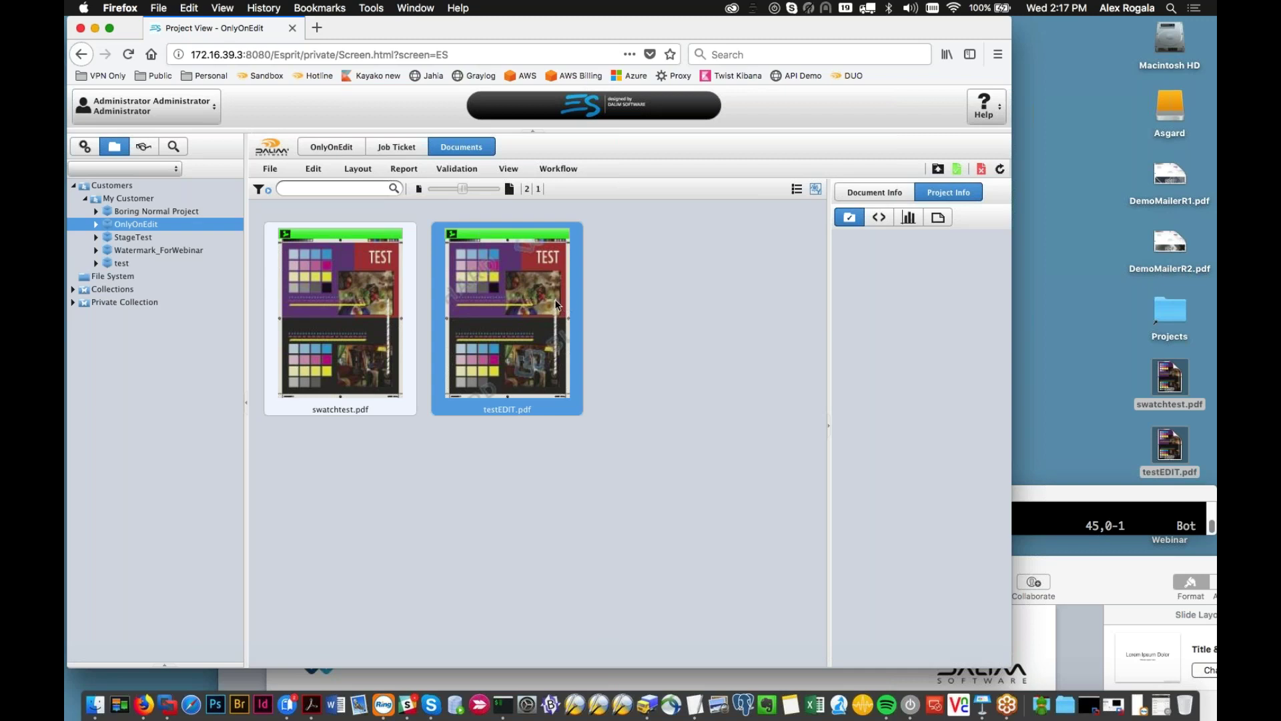
mouse_move(555, 302)
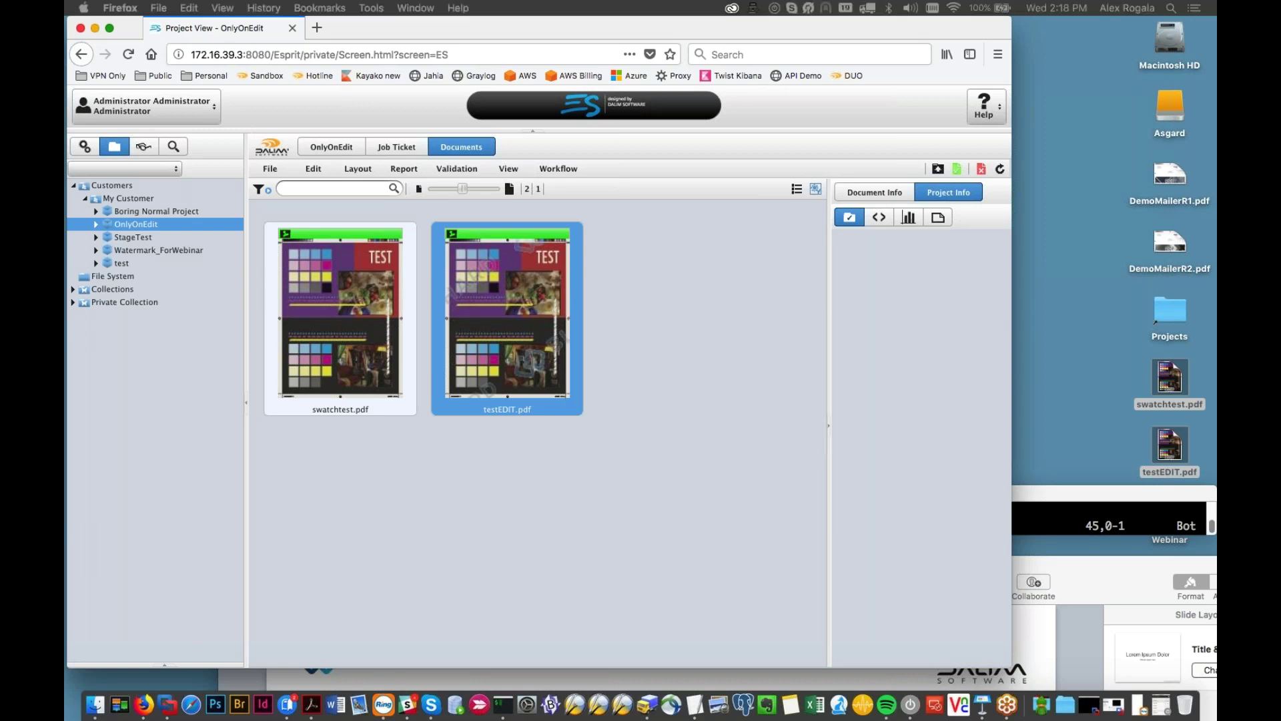
double_click(513, 330)
scroll(646, 504, "down", 5)
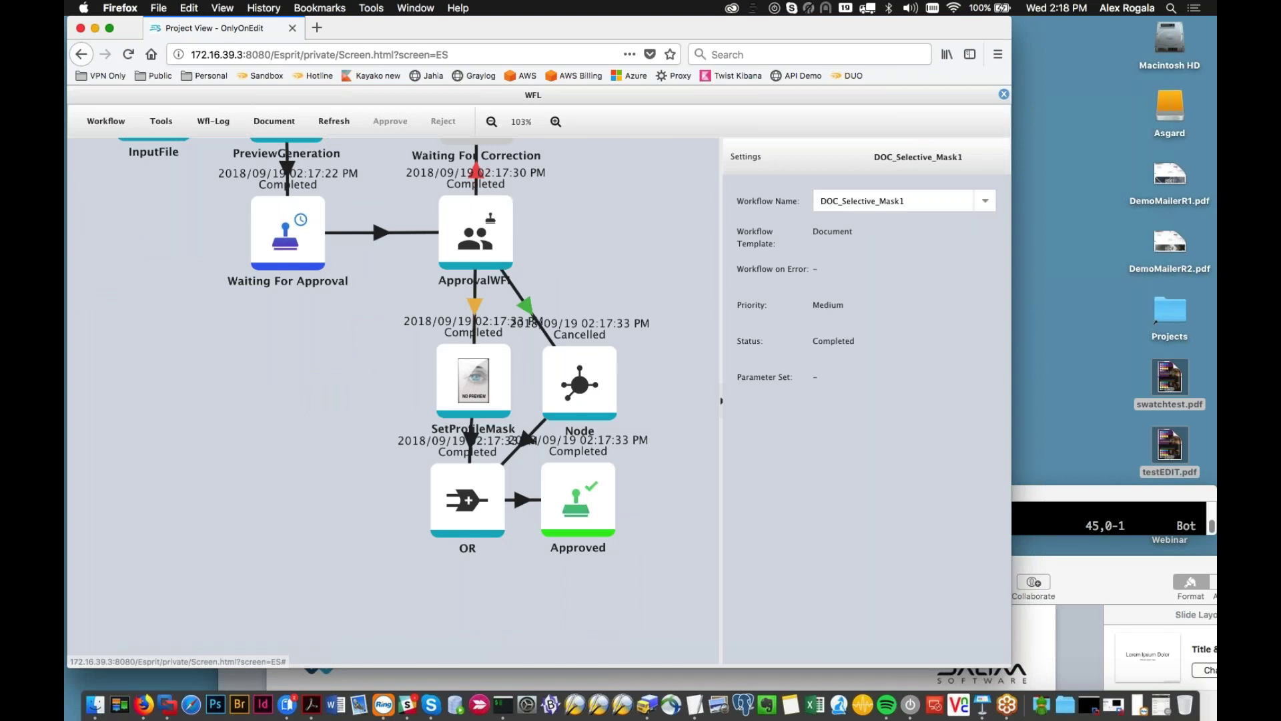
scroll(643, 461, "up", 5)
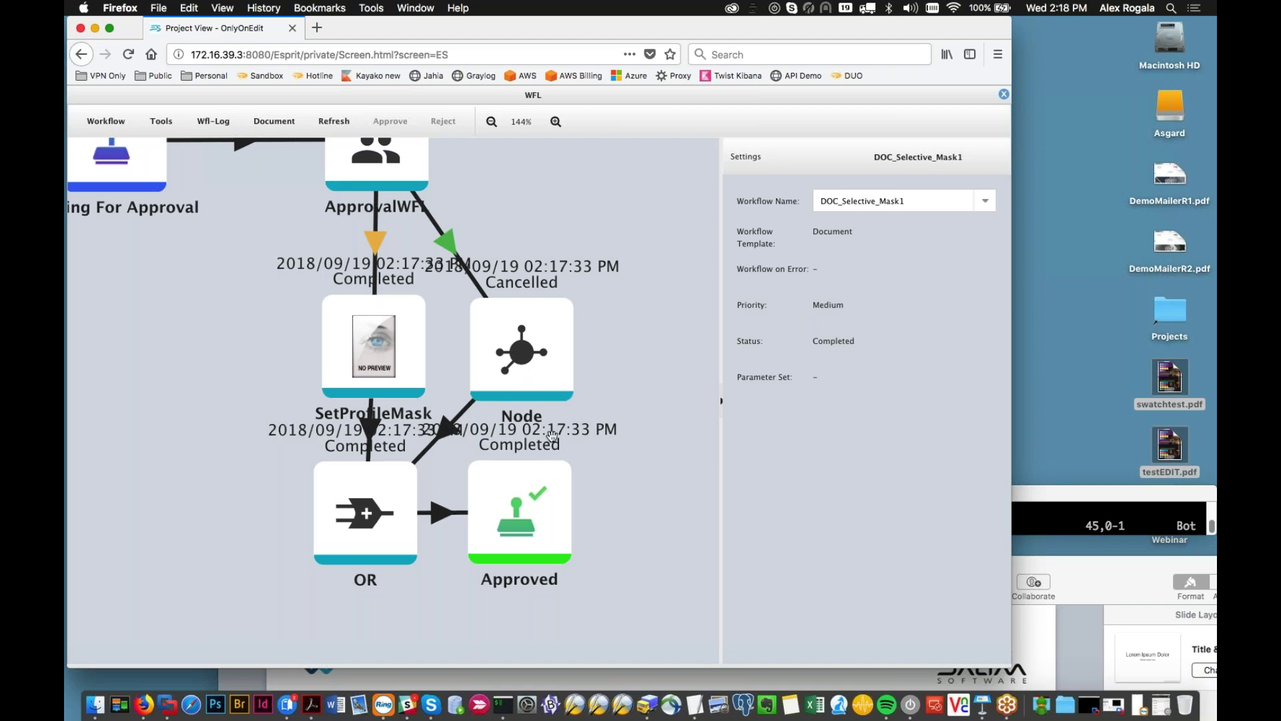
scroll(551, 437, "down", 2)
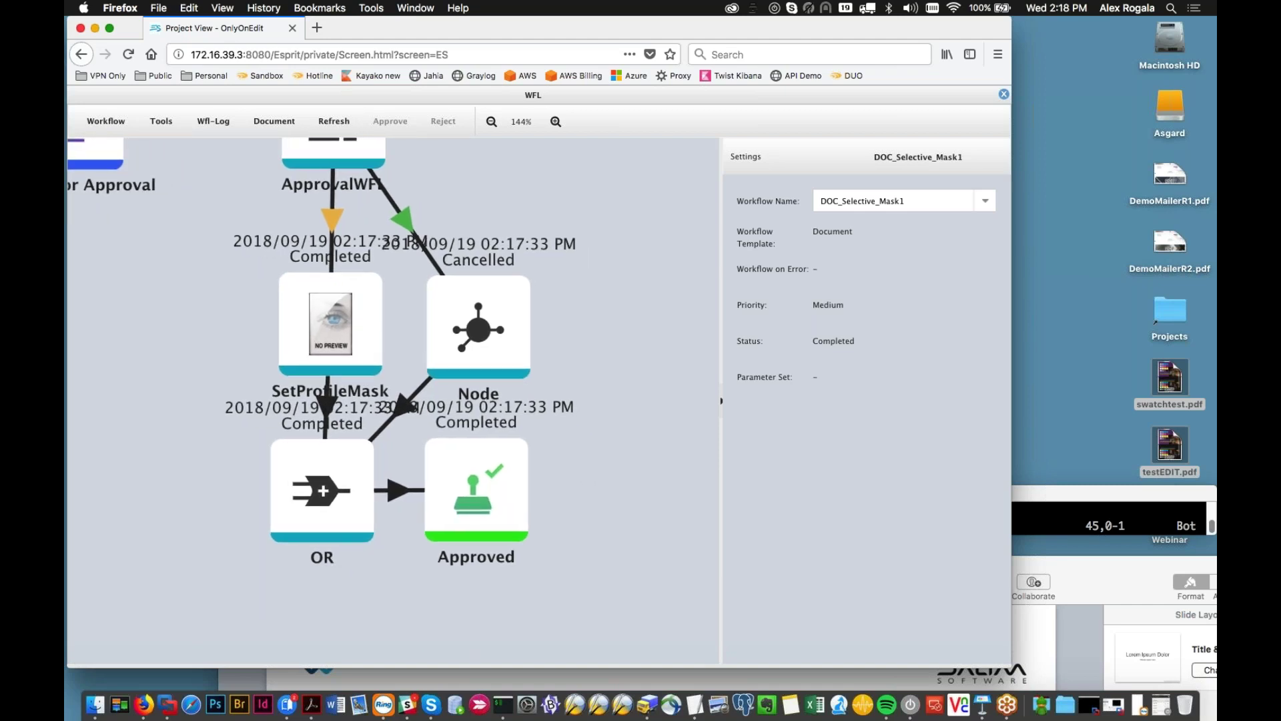
scroll(579, 460, "down", 2)
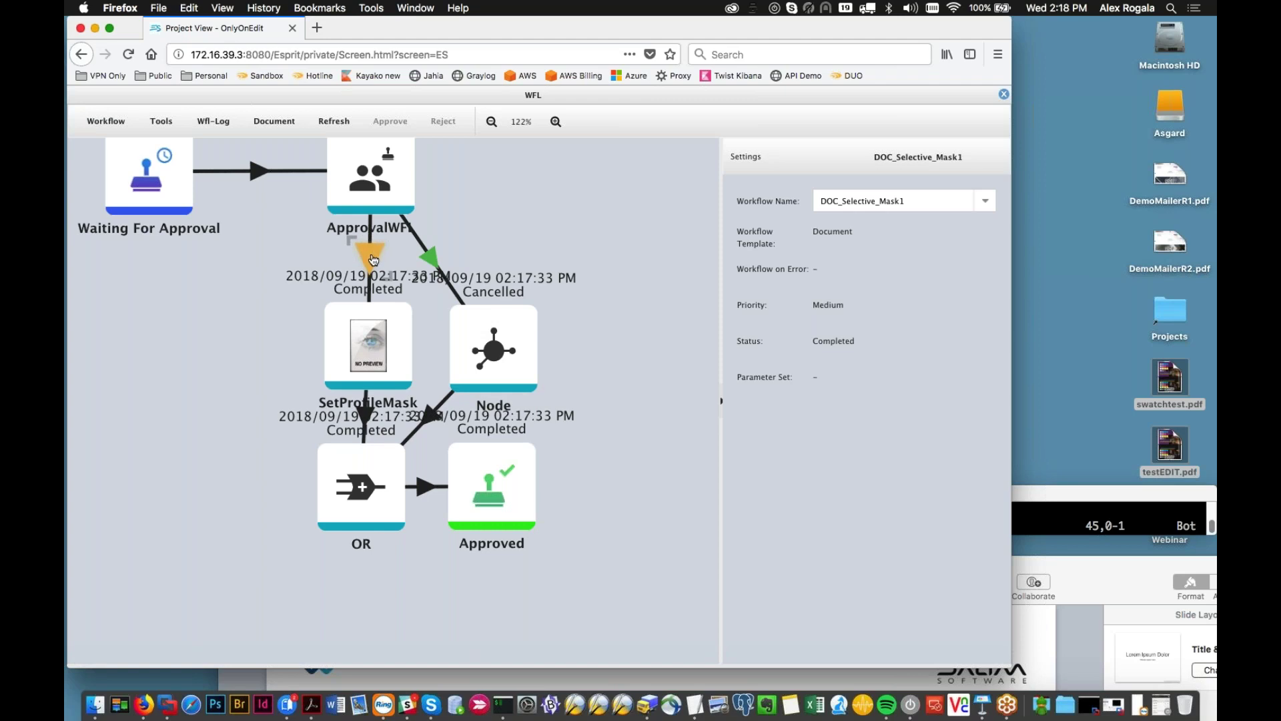
Step: Inspect the SetProfileMask link's condition script, the fallback link and the Node step, then close the workflow
left_click(373, 259)
left_click(830, 235)
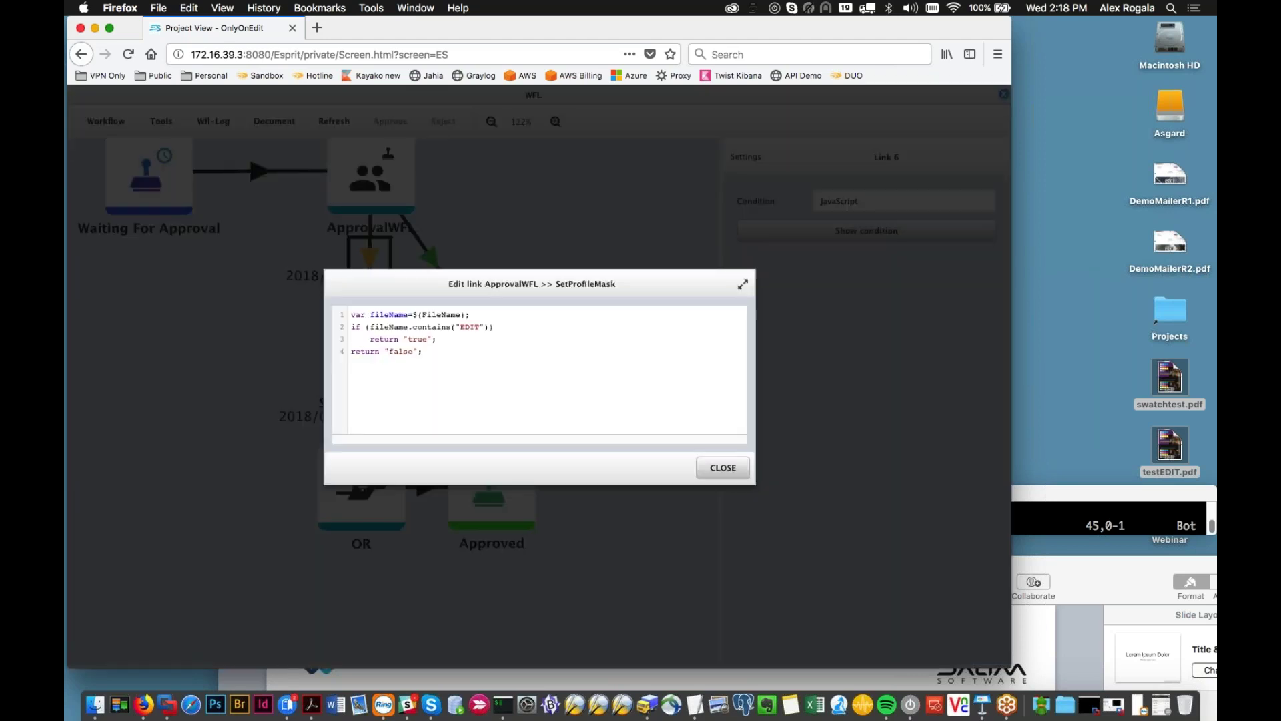
left_click(938, 647)
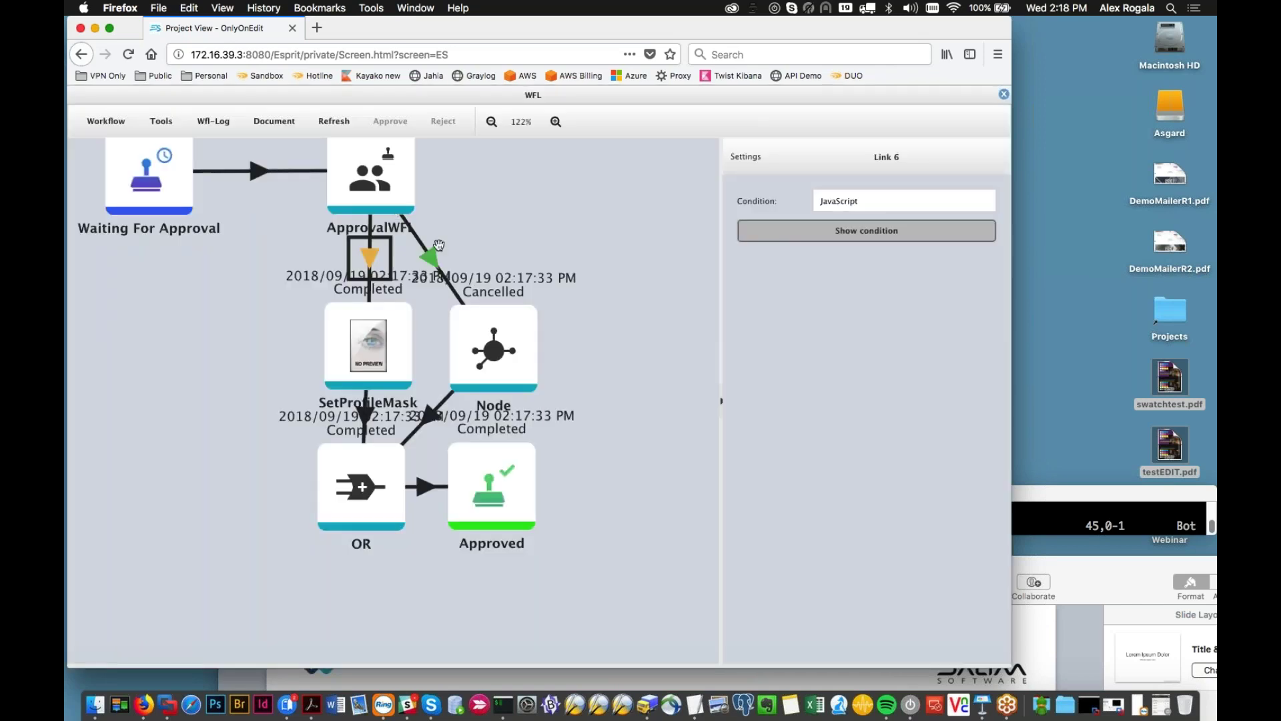
left_click(429, 256)
left_click(482, 339)
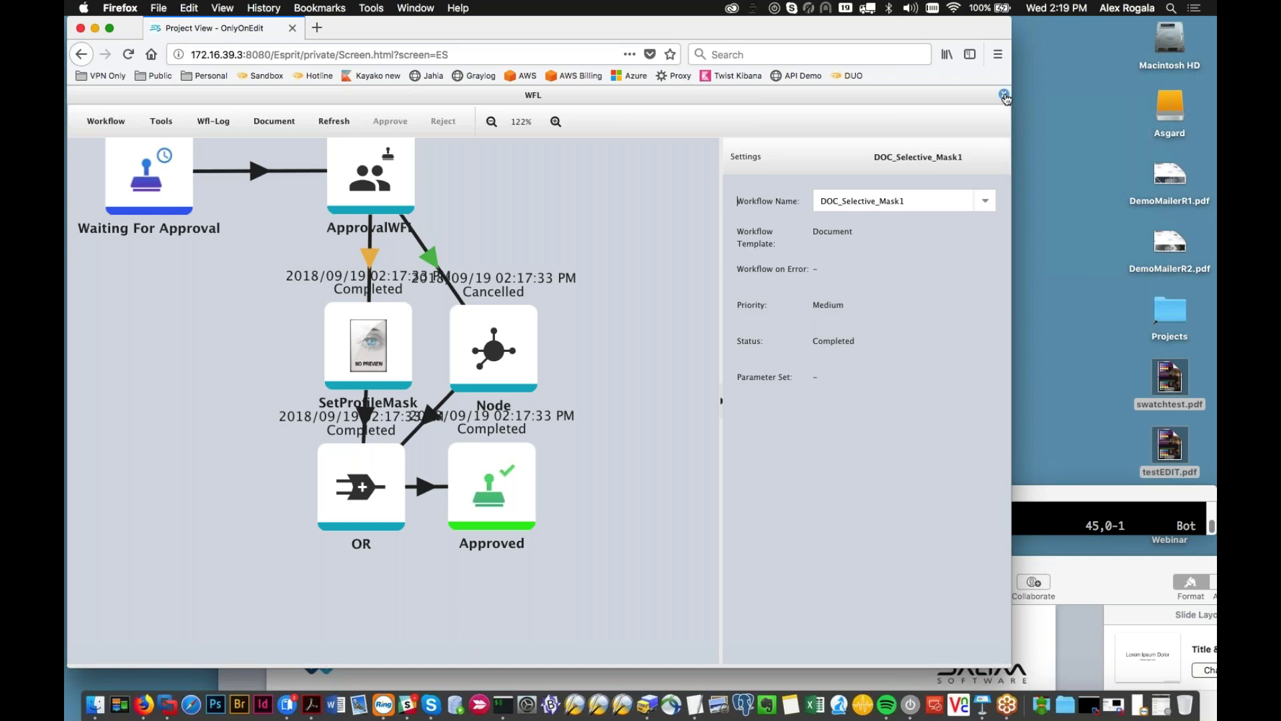
left_click(1004, 96)
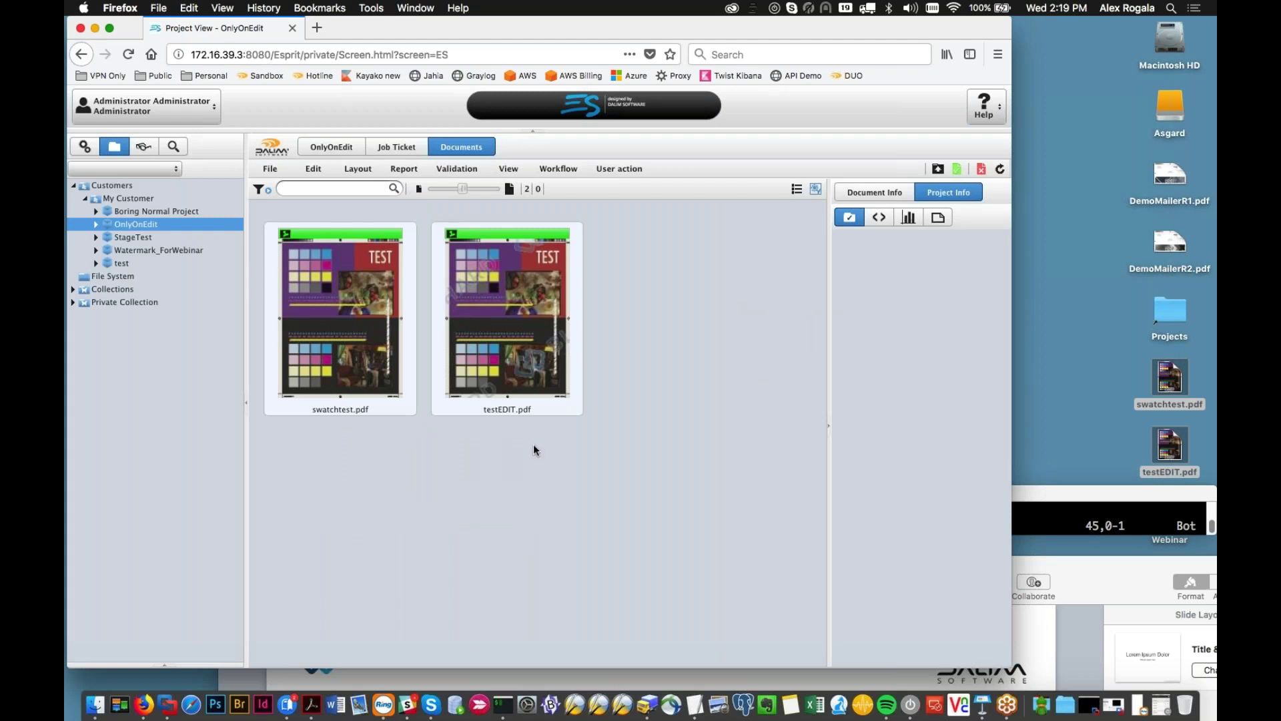
Step: Open testEDIT.pdf's workflow and confirm its SetProfileMask step applies the Mask_Watermark profile mask
left_click(522, 357)
mouse_move(522, 357)
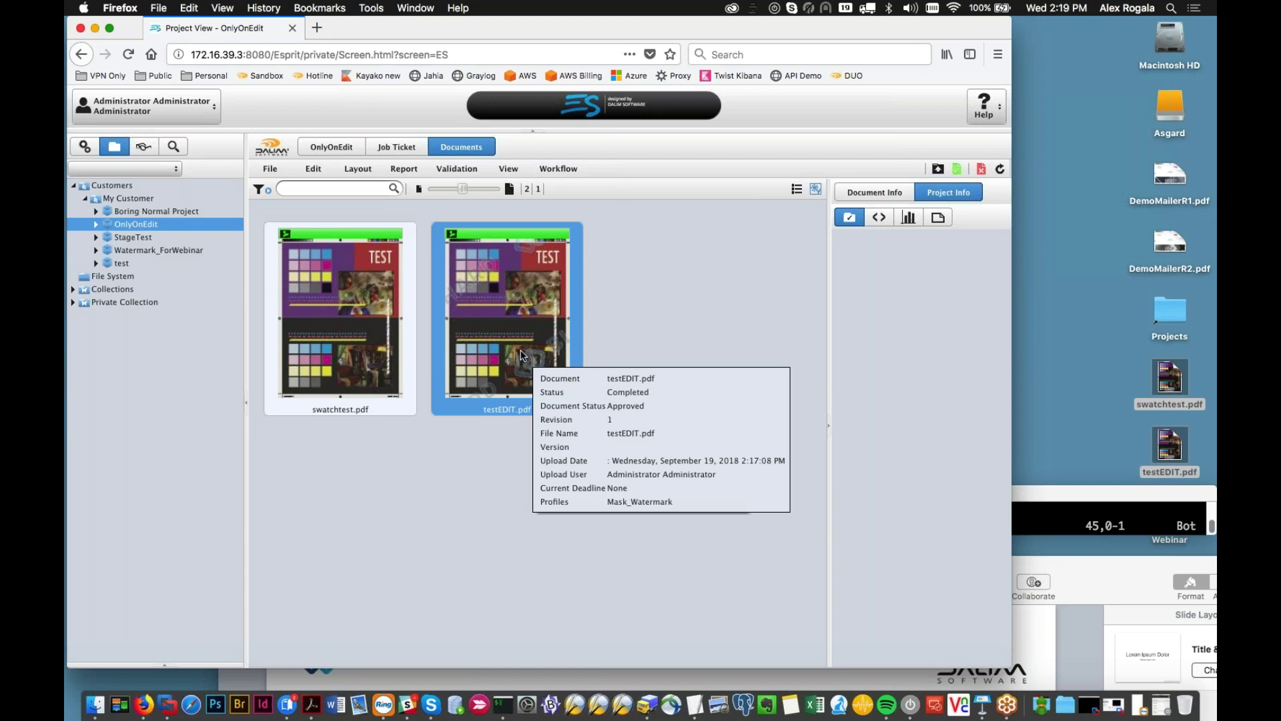
double_click(520, 348)
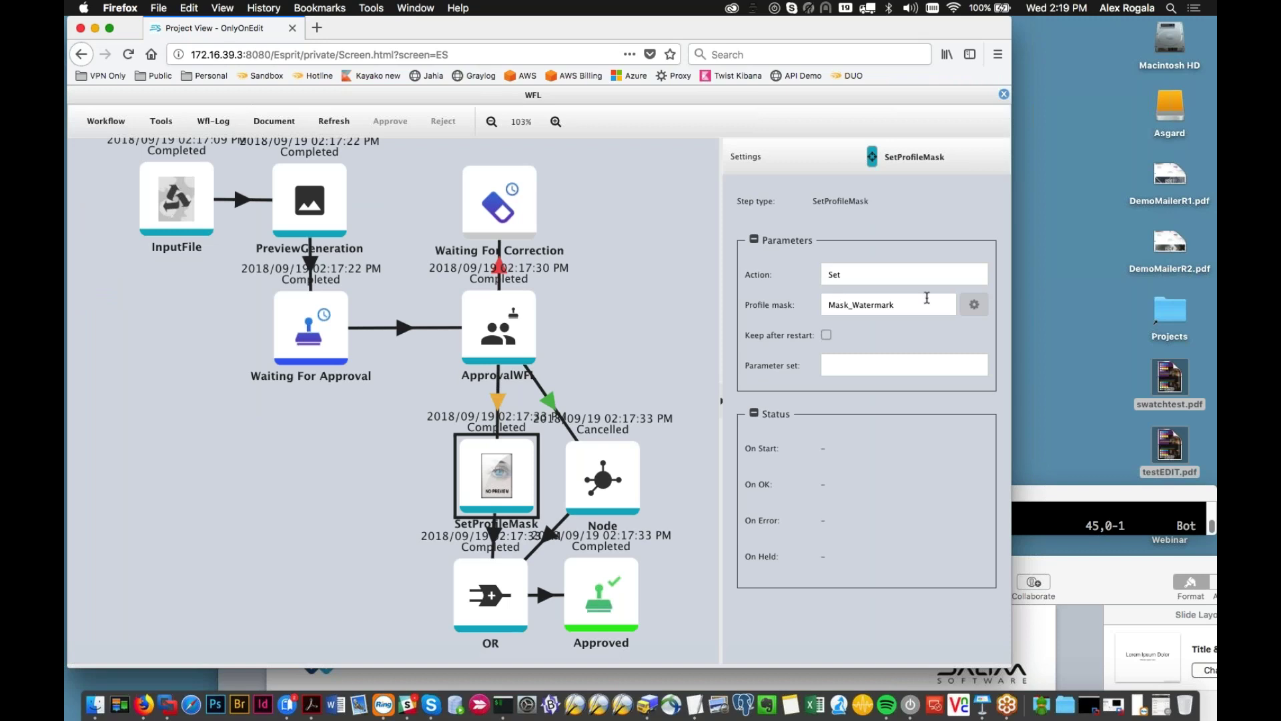
double_click(927, 297)
left_click(1003, 95)
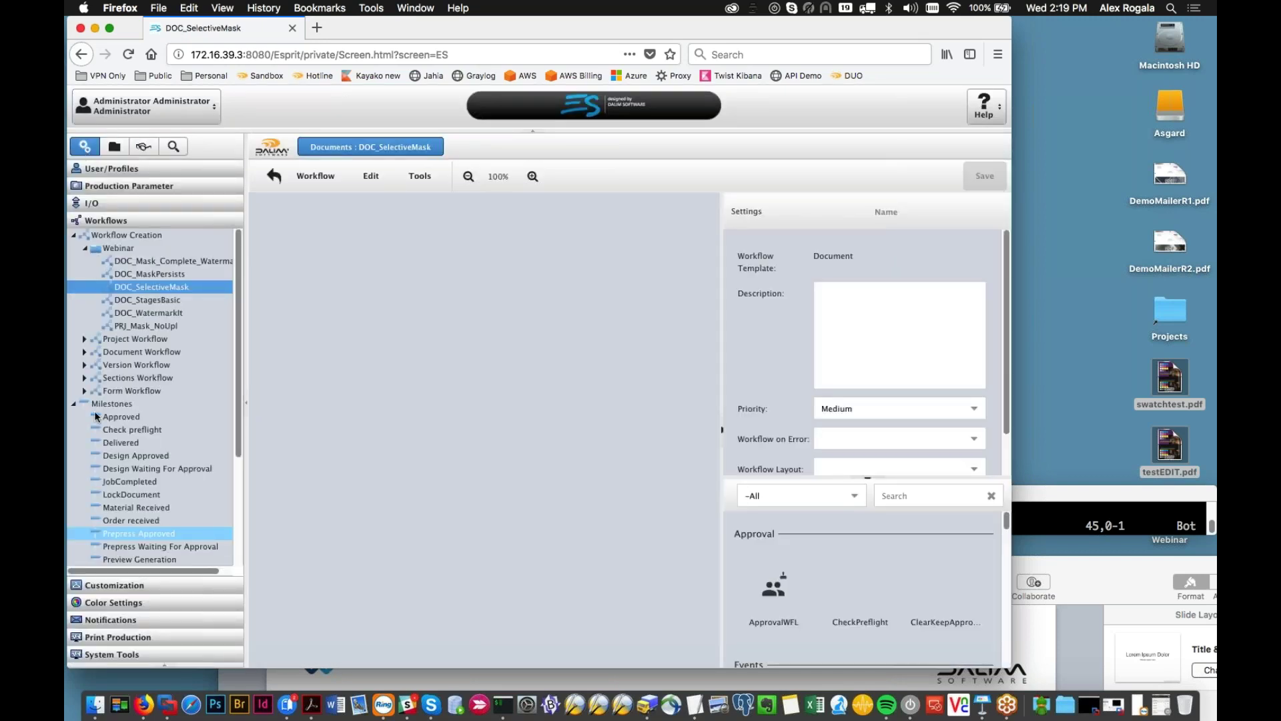
scroll(460, 516, "down", 2)
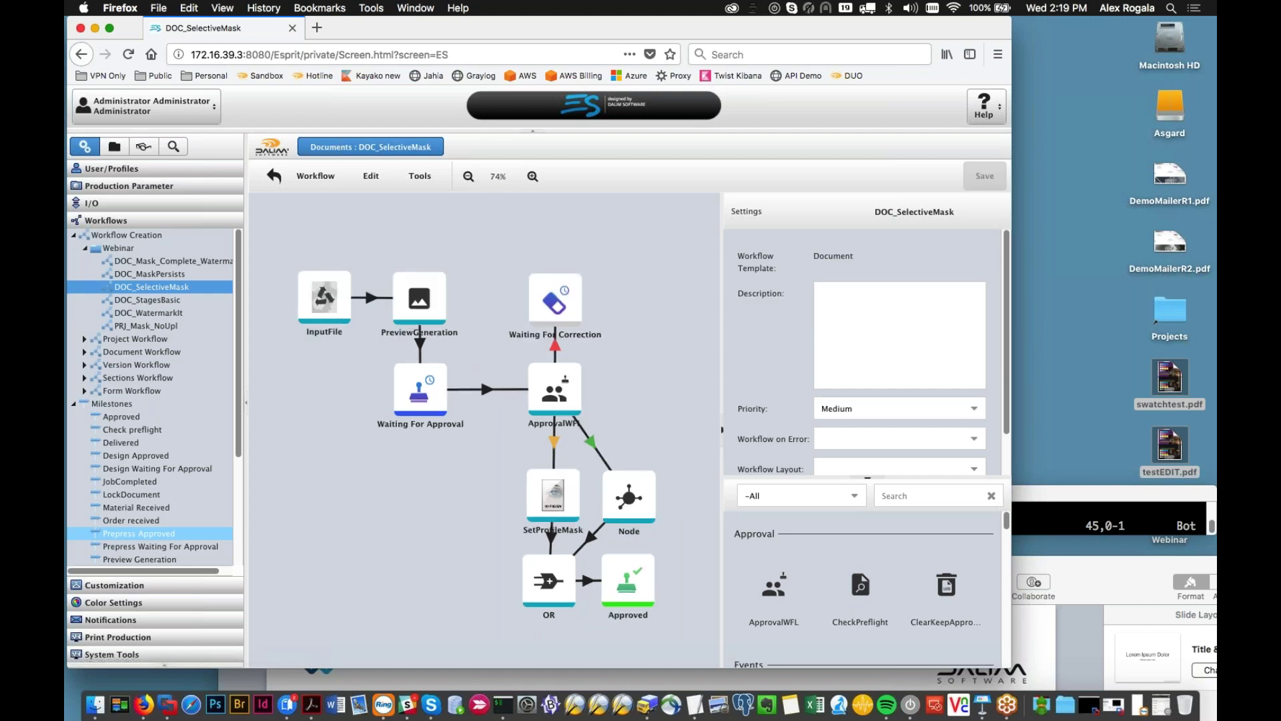
left_click(558, 502)
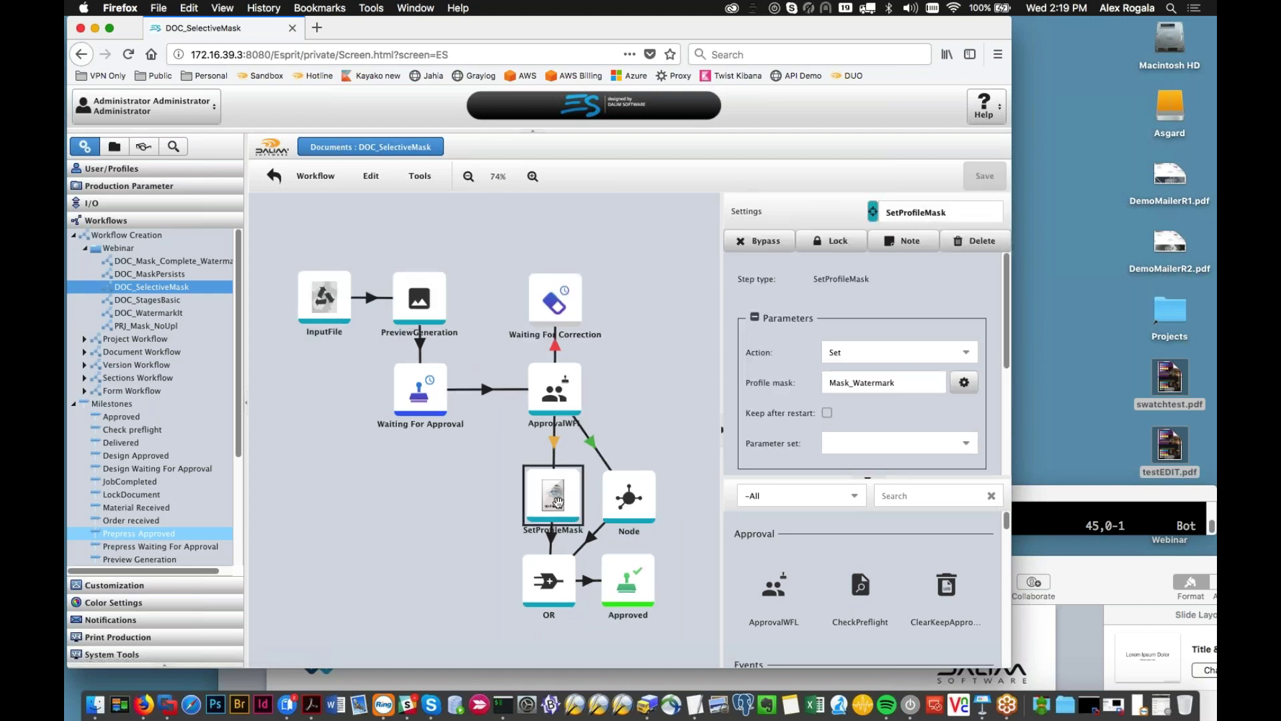
left_click(965, 385)
left_click(963, 385)
scroll(912, 418, "down", 1)
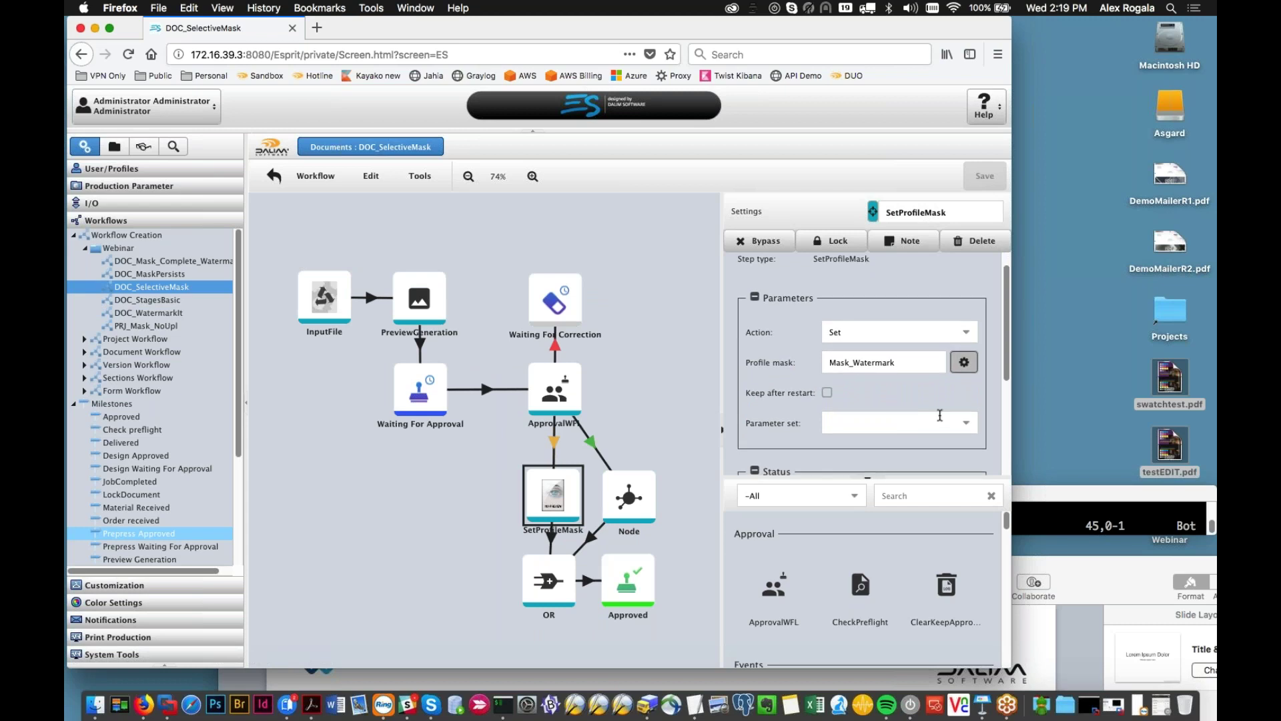
left_click(919, 332)
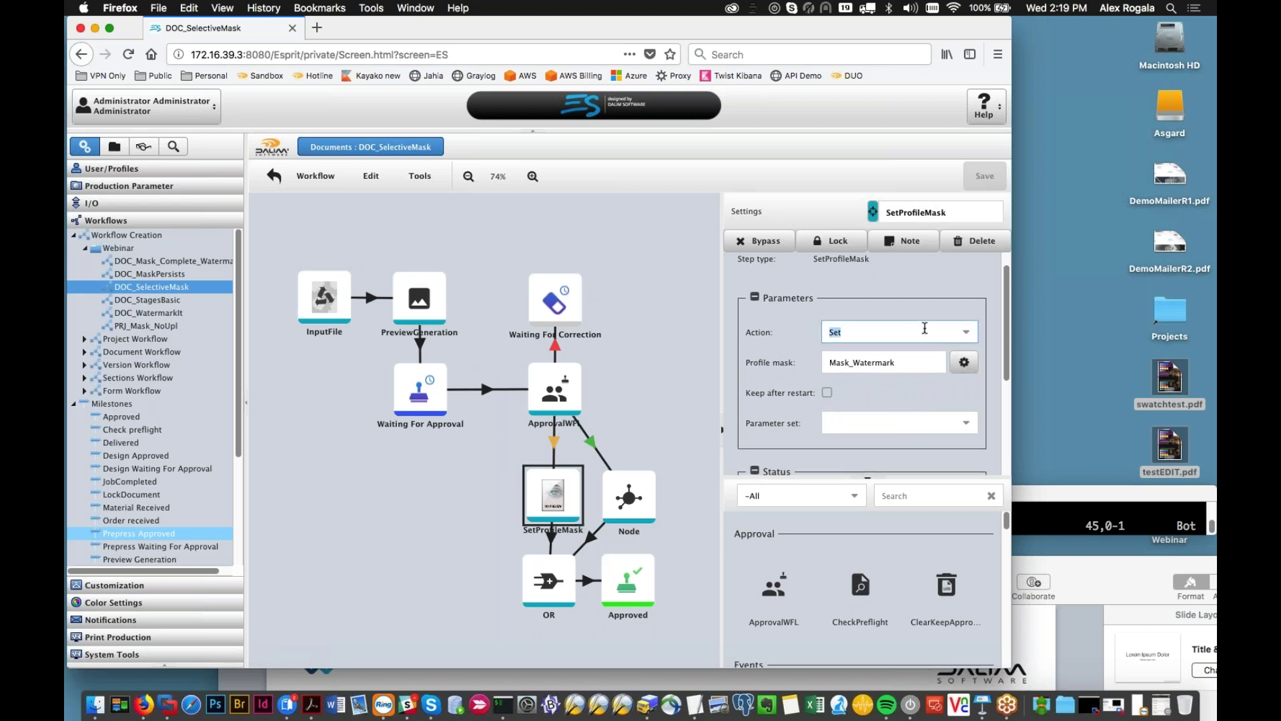
left_click(949, 326)
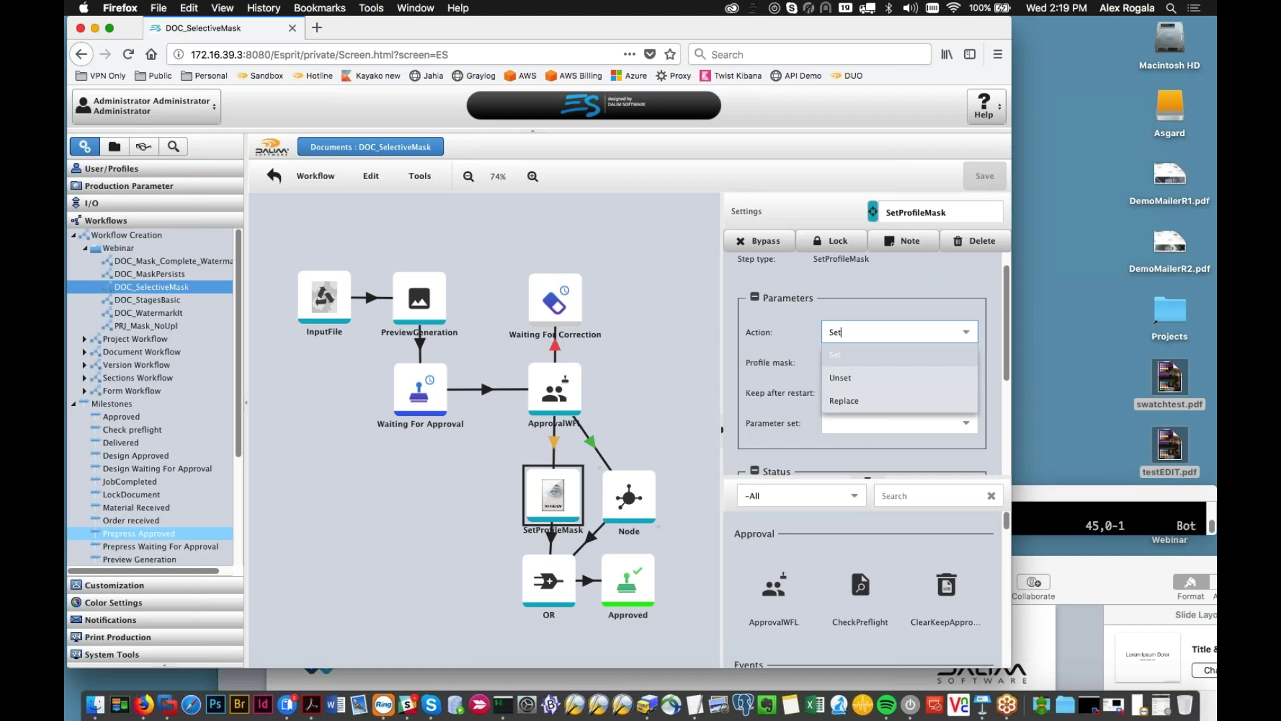
left_click(769, 455)
scroll(794, 413, "down", 1)
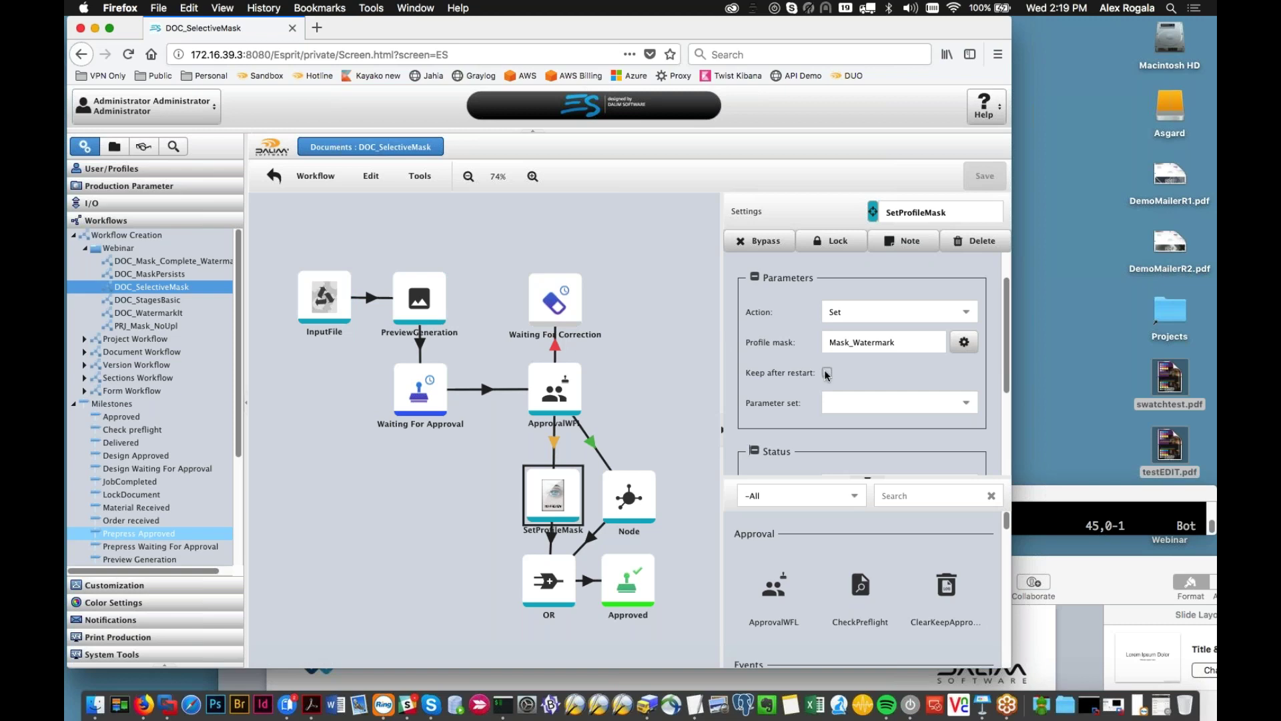
left_click(894, 315)
key("Tab")
key("shift+Tab")
left_click(899, 314)
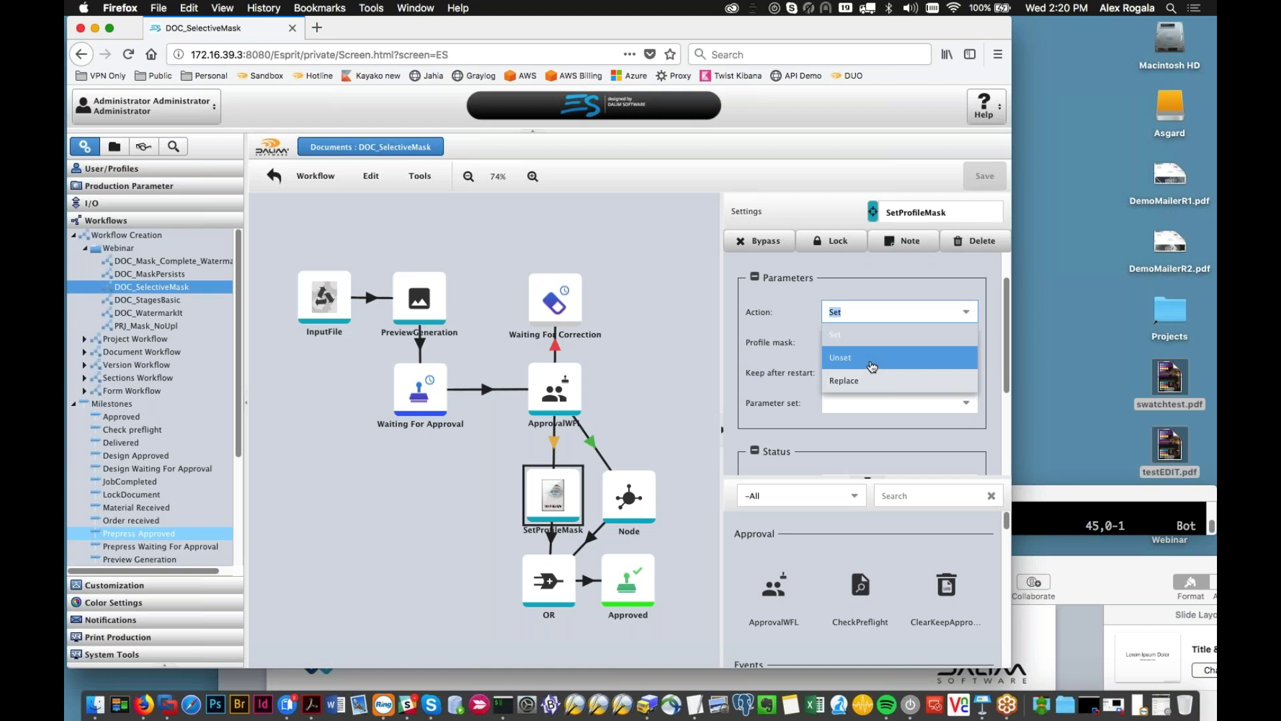
left_click(561, 264)
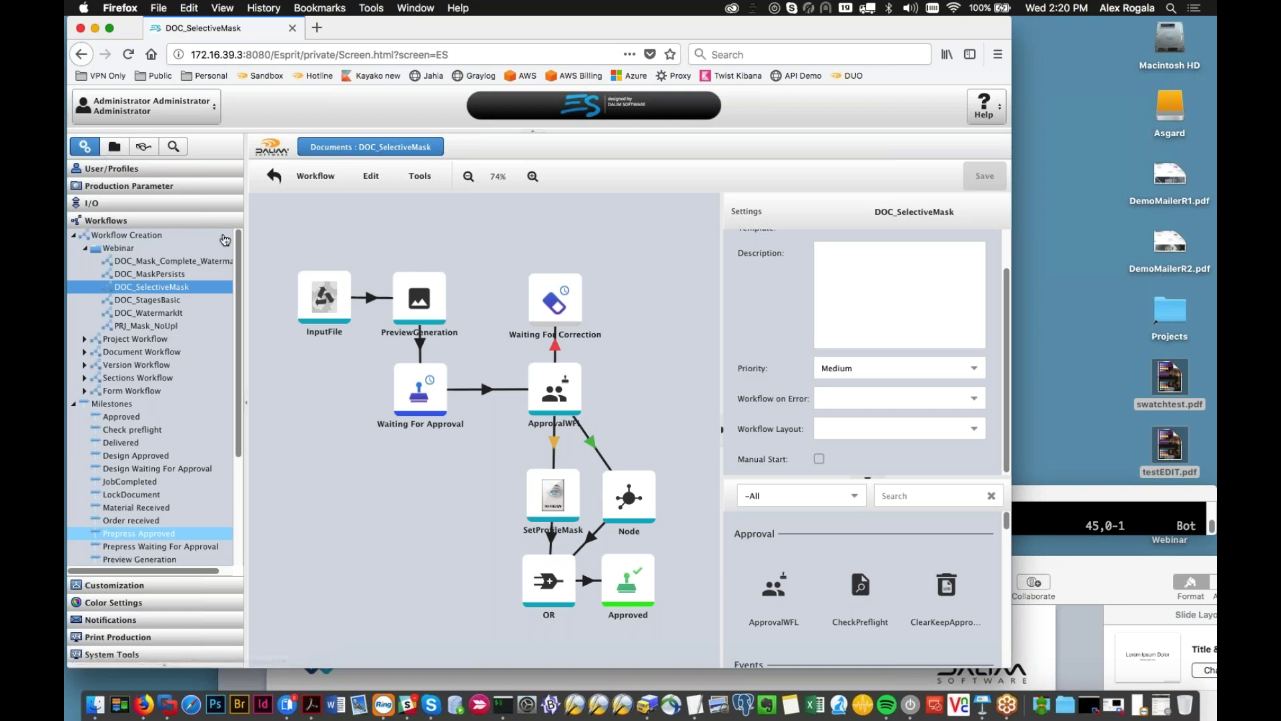
Step: Pan the workflow diagram, then bring up the User/Profiles administration area
left_click_drag(384, 494, 368, 455)
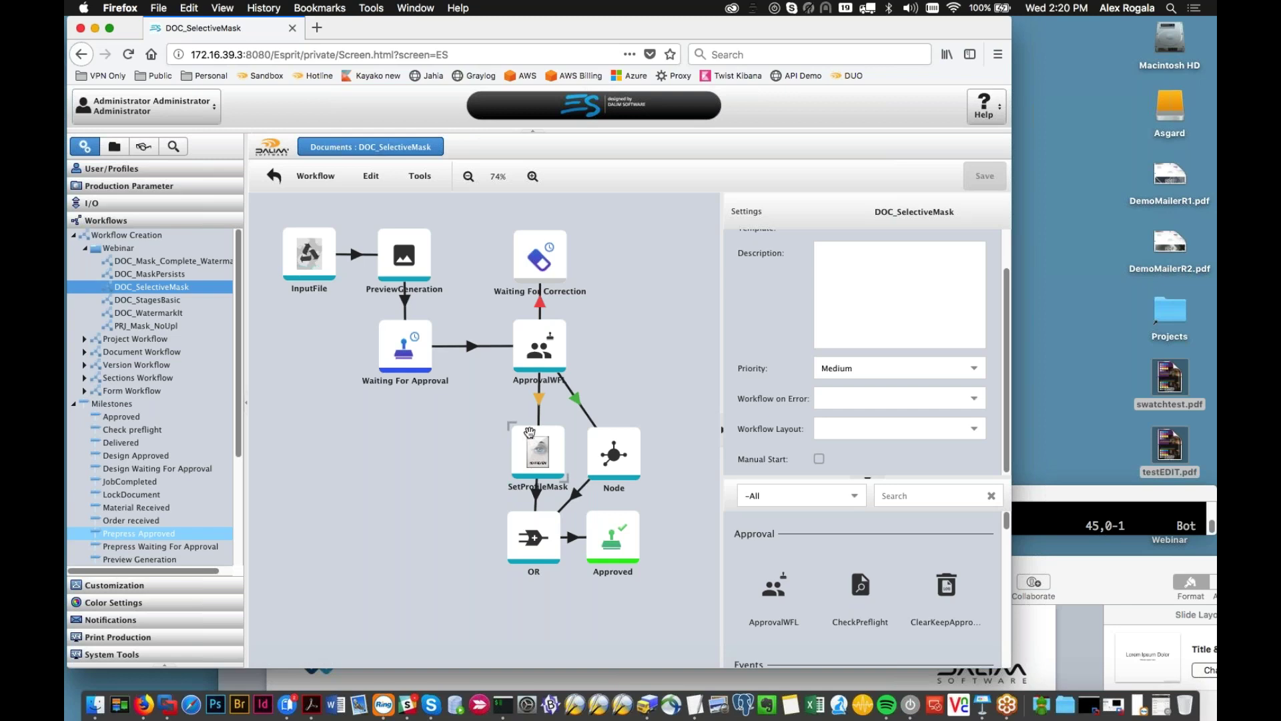
left_click_drag(497, 422, 507, 397)
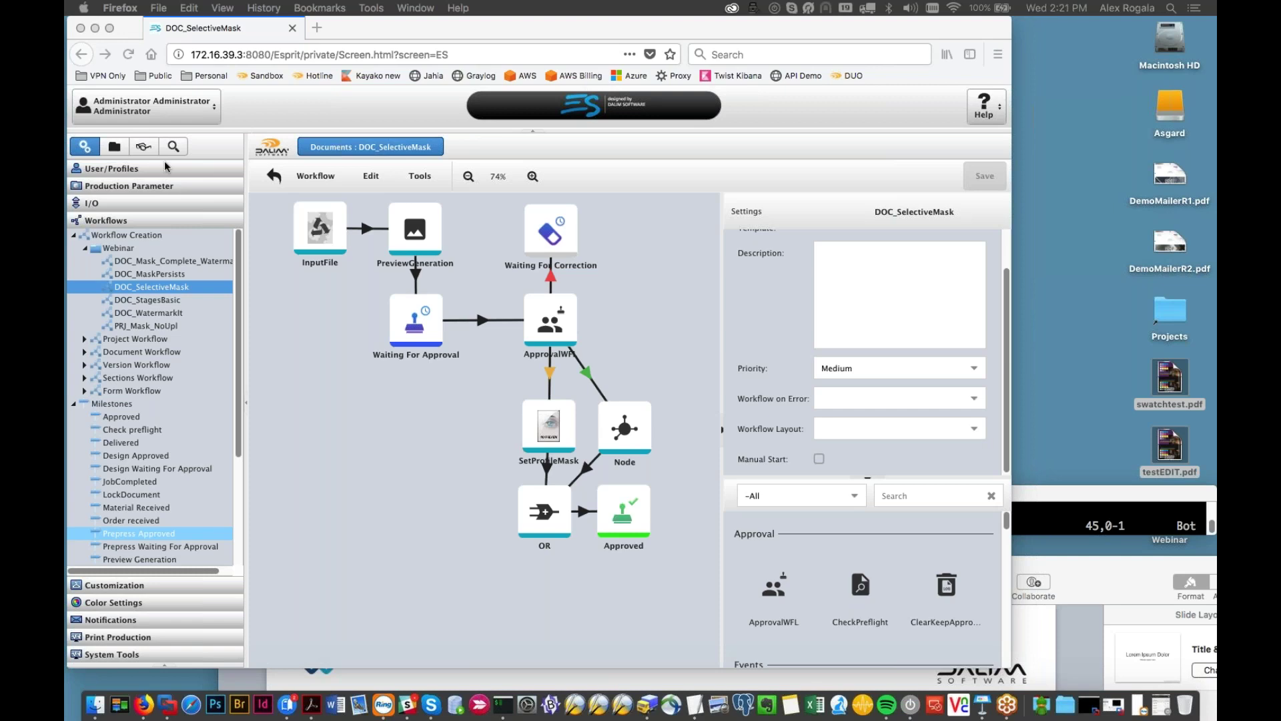
left_click(77, 172)
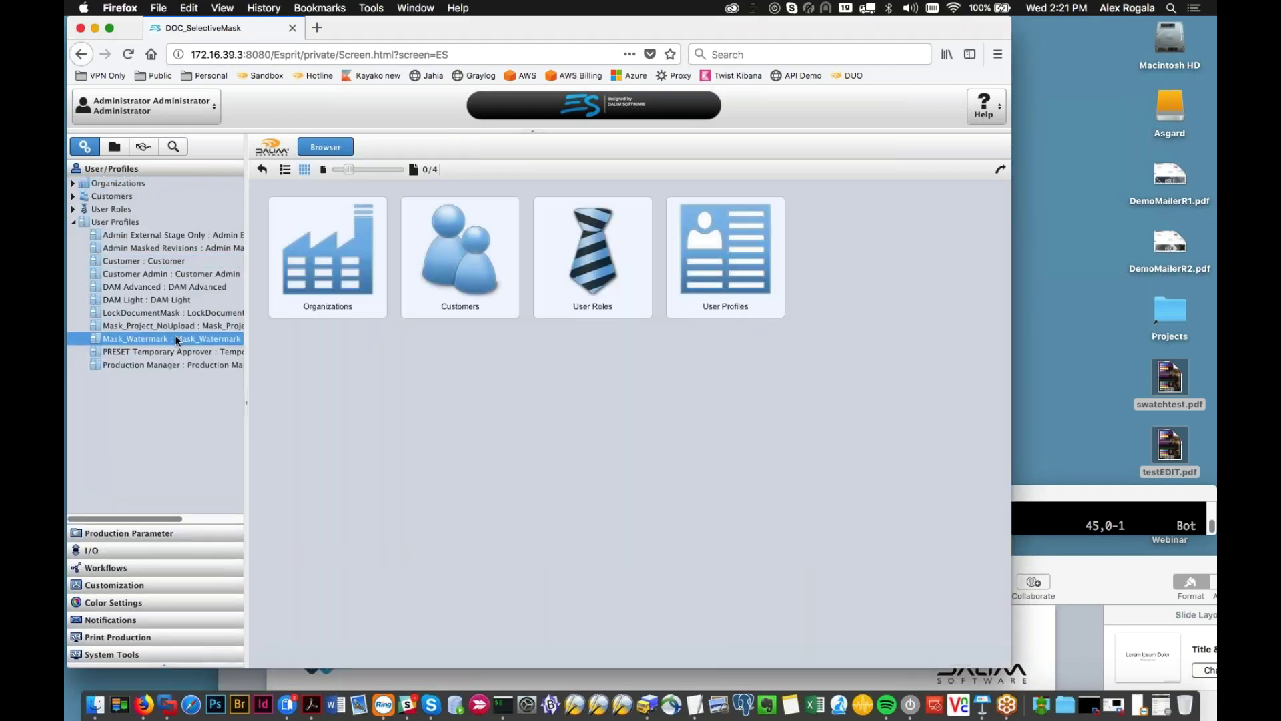
Step: Open the Admin Masked Revisions profile and review its Project-level rights, including View Revisions
left_click(75, 184)
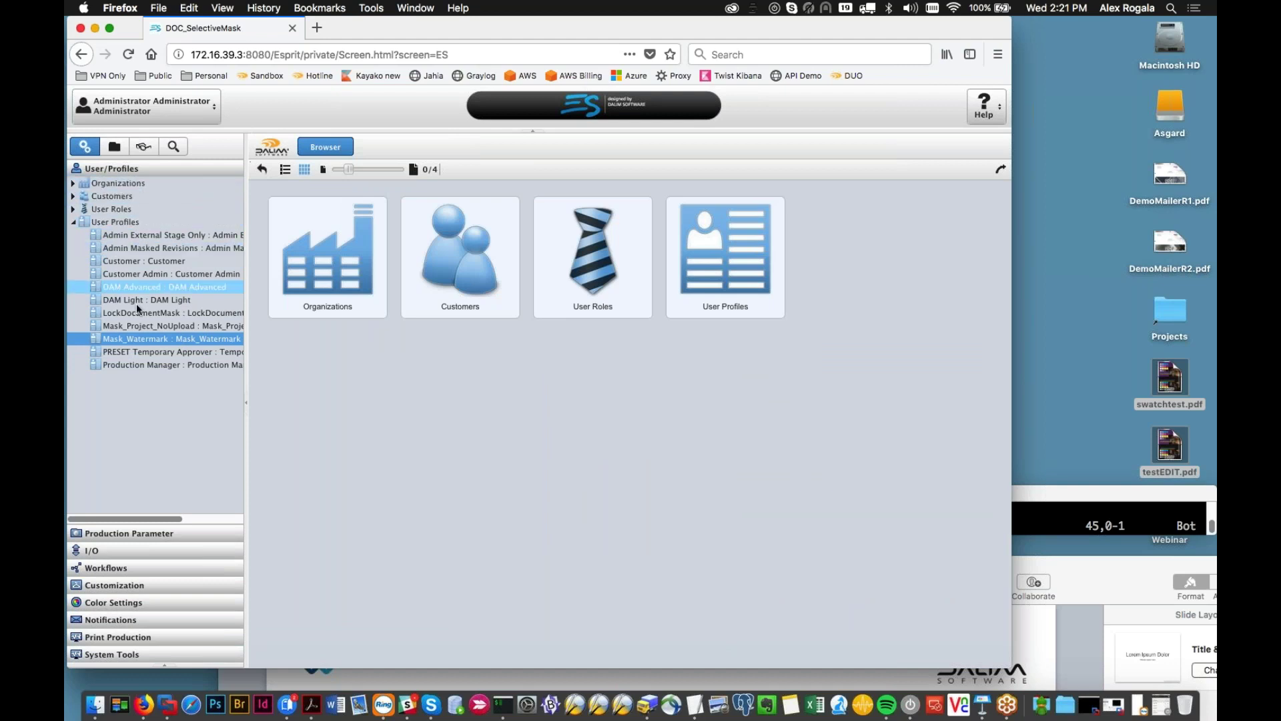
left_click(132, 249)
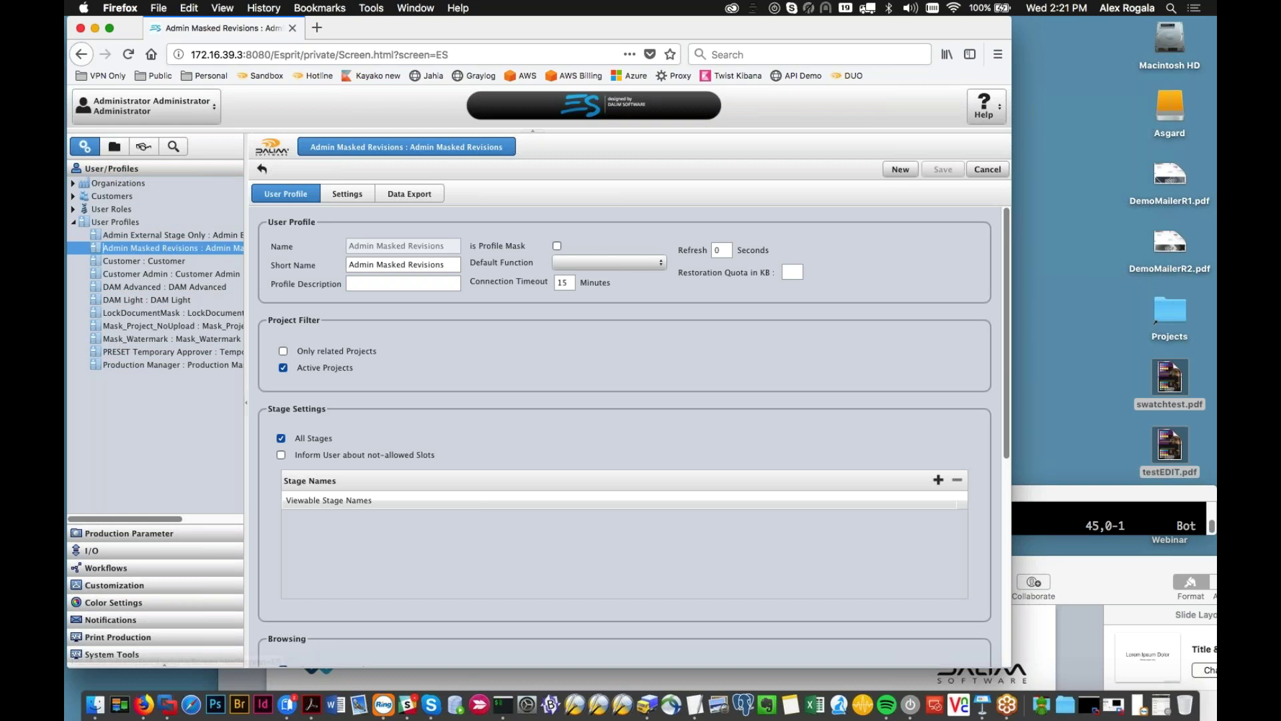
left_click(347, 194)
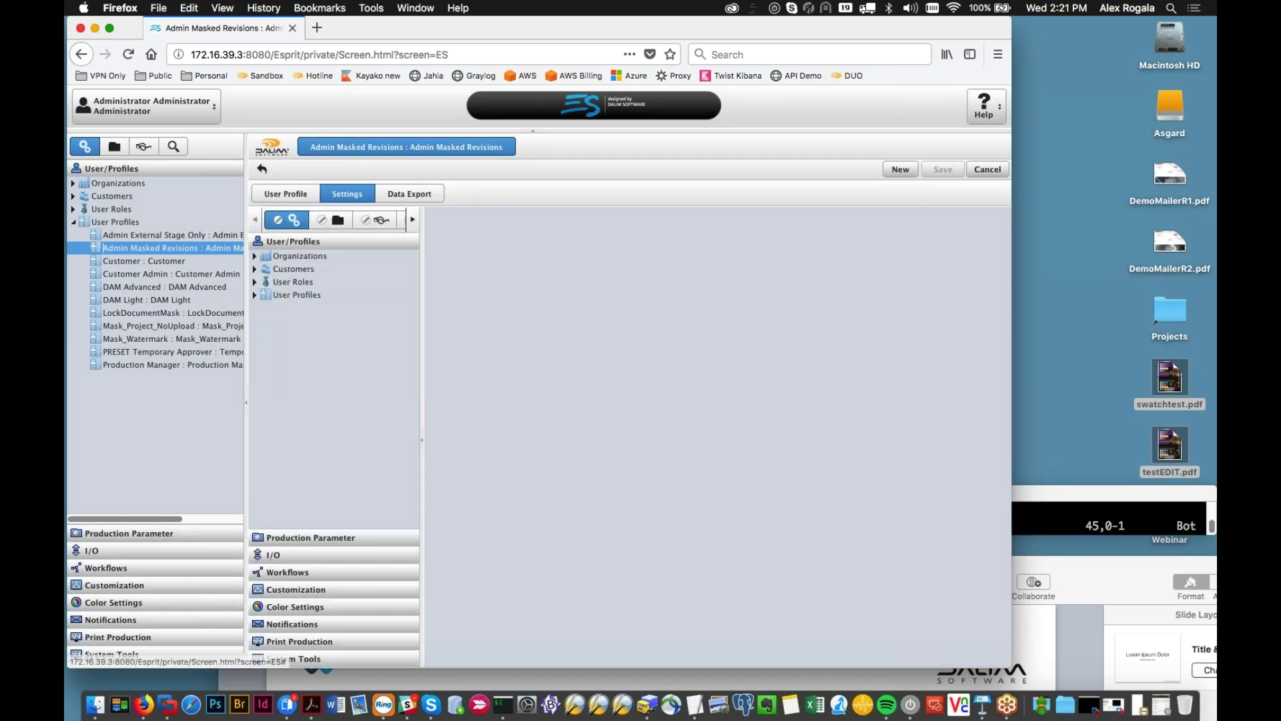
double_click(293, 260)
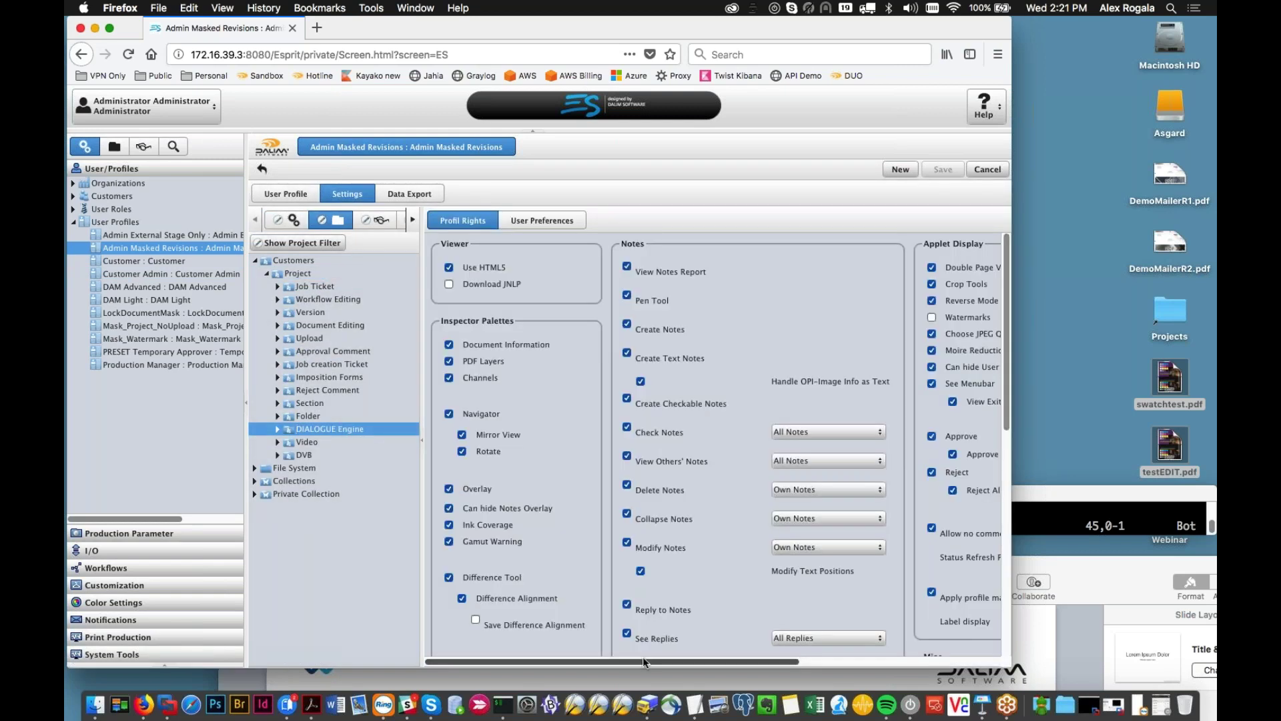
scroll(634, 662, "down", 5)
left_click_drag(634, 662, 967, 610)
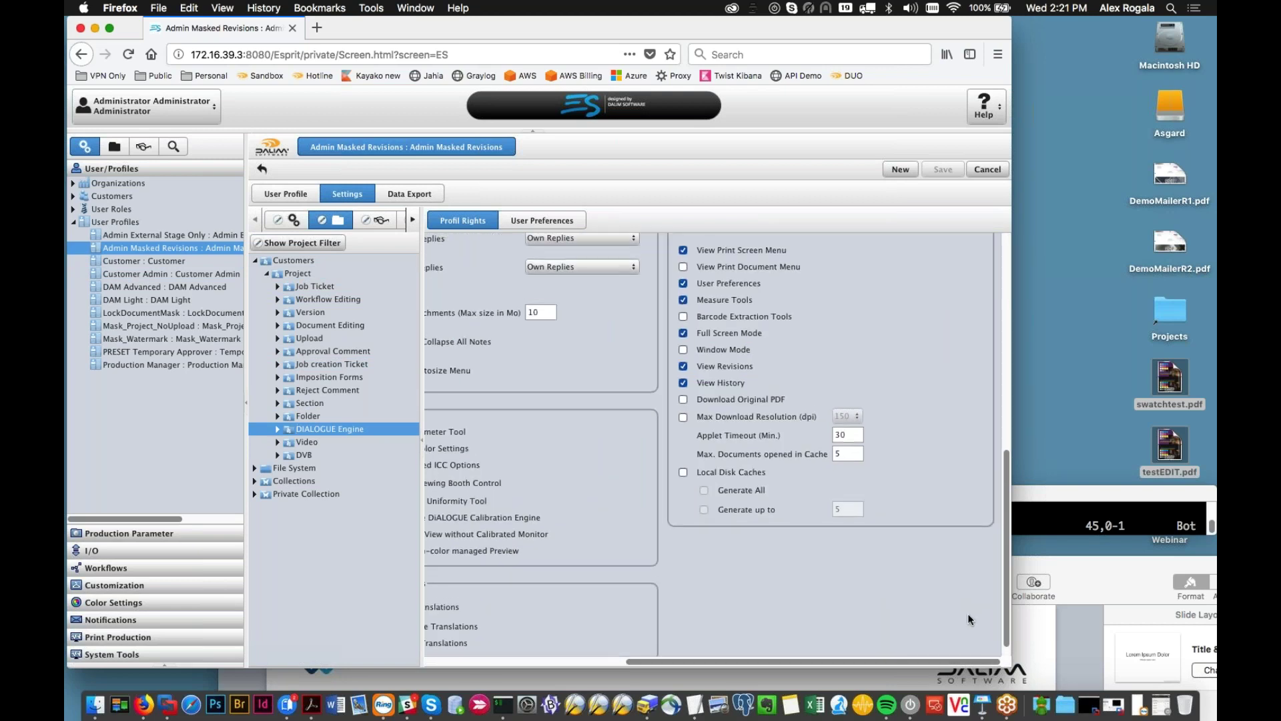
scroll(968, 612, "up", 5)
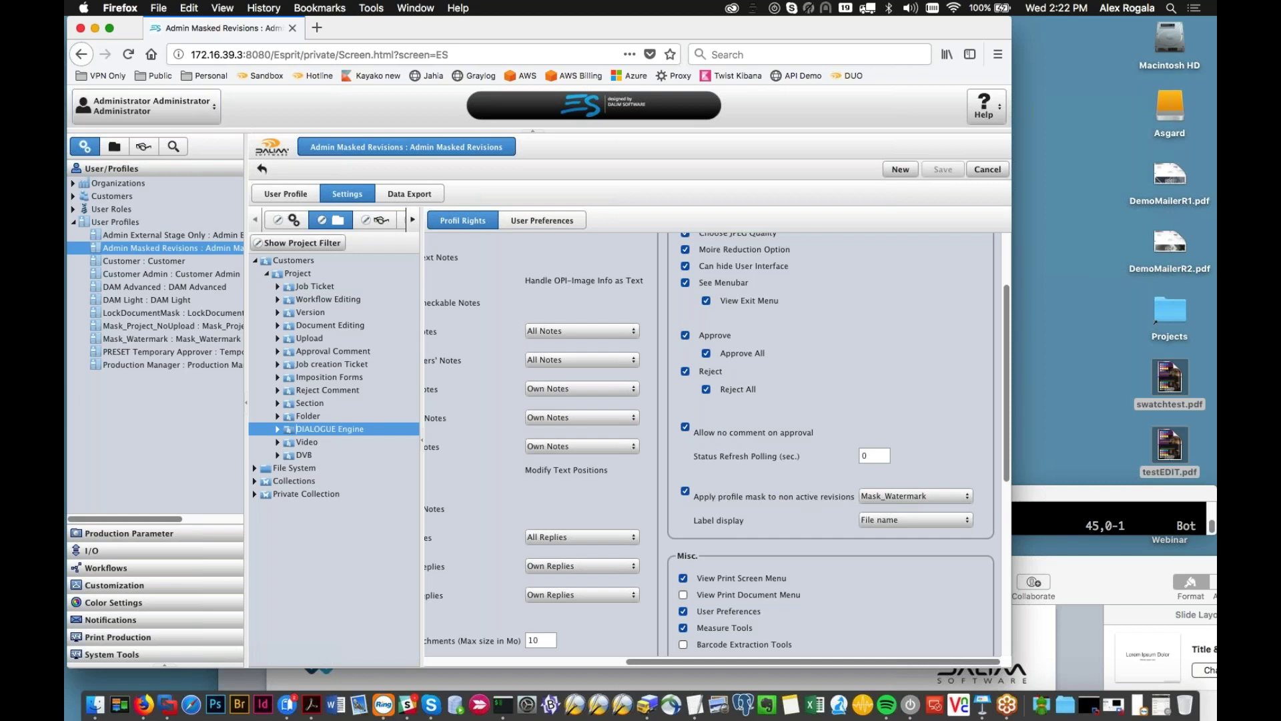
Step: Open DemoMailerR1.pdf from the Boring Normal Project in the viewer
left_click(114, 146)
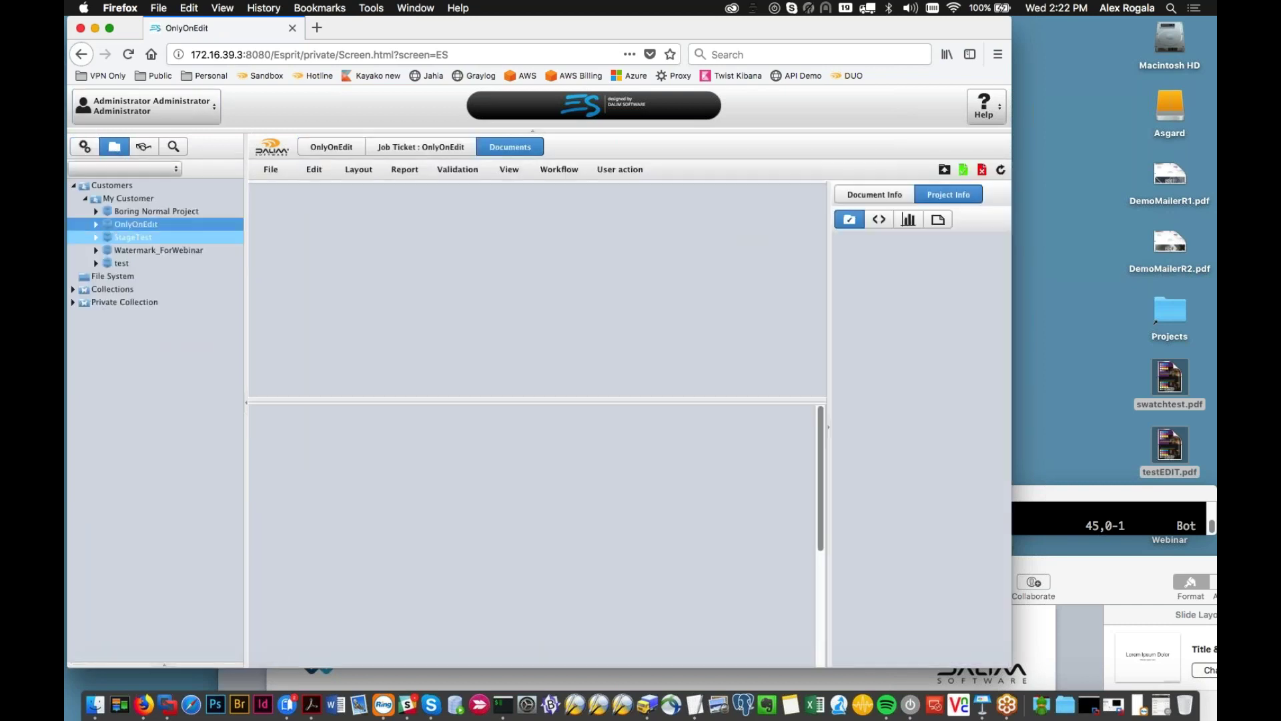
left_click(115, 237)
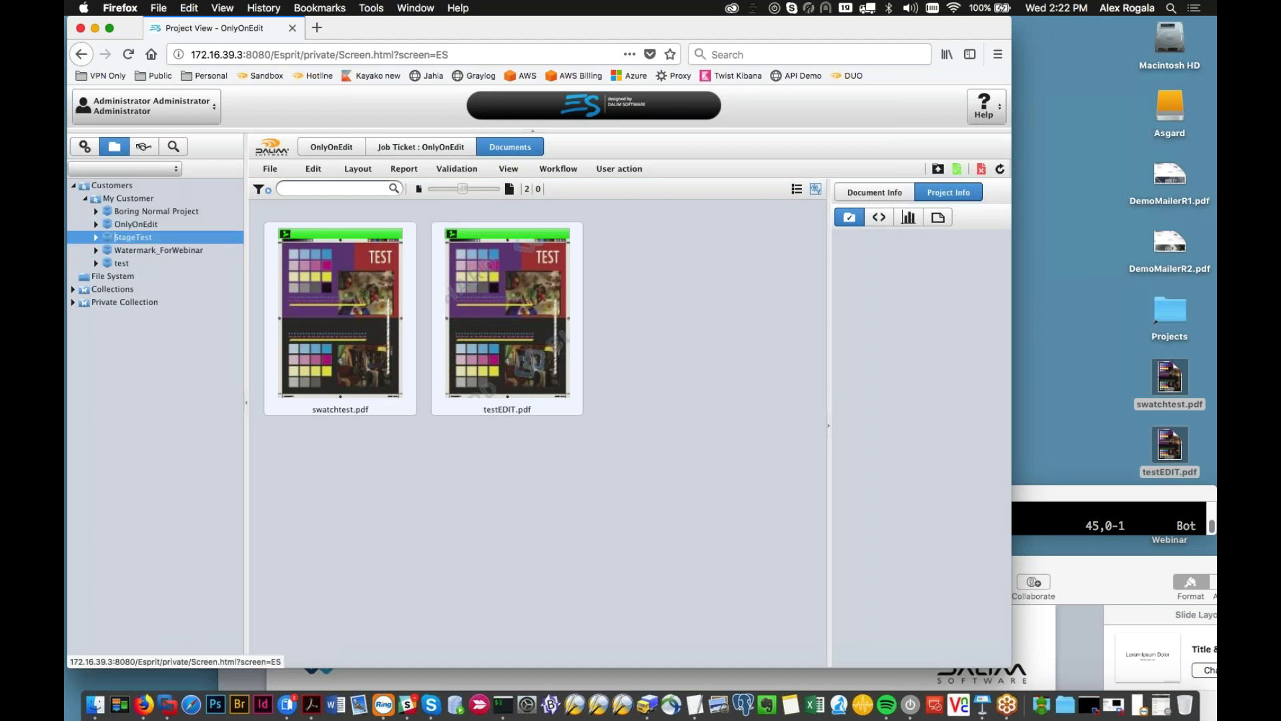
left_click(156, 211)
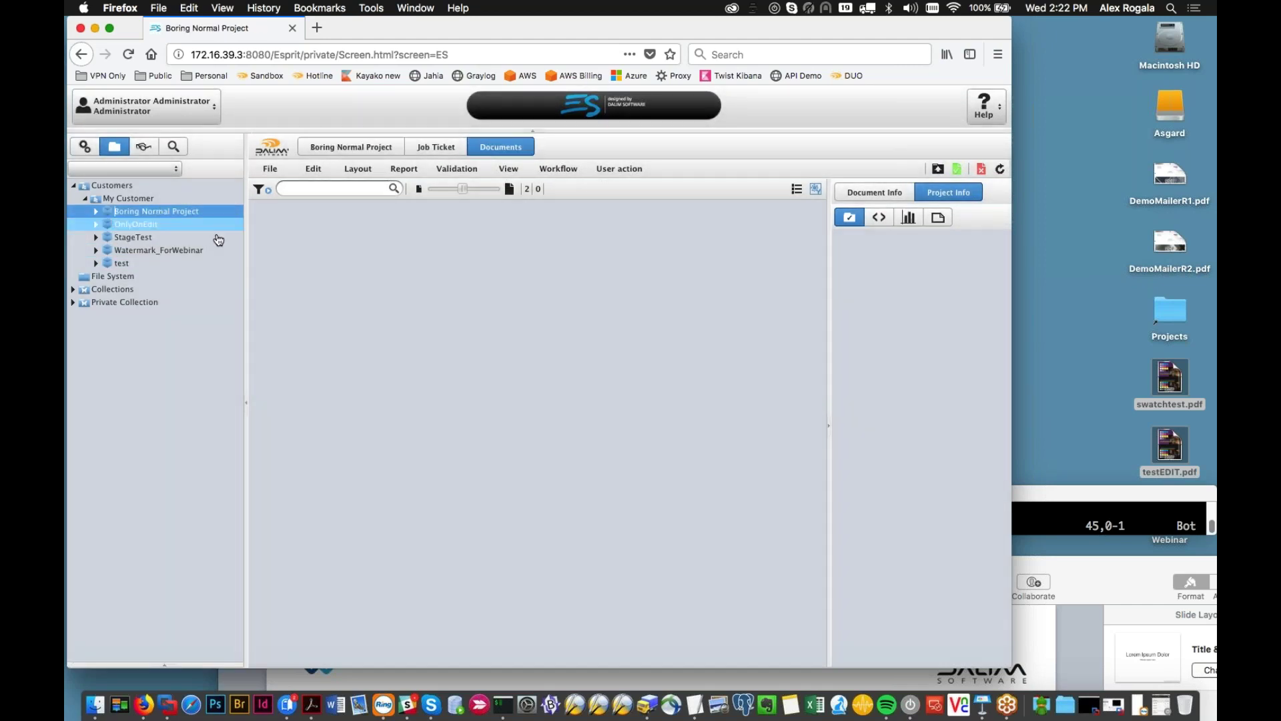
left_click(337, 321)
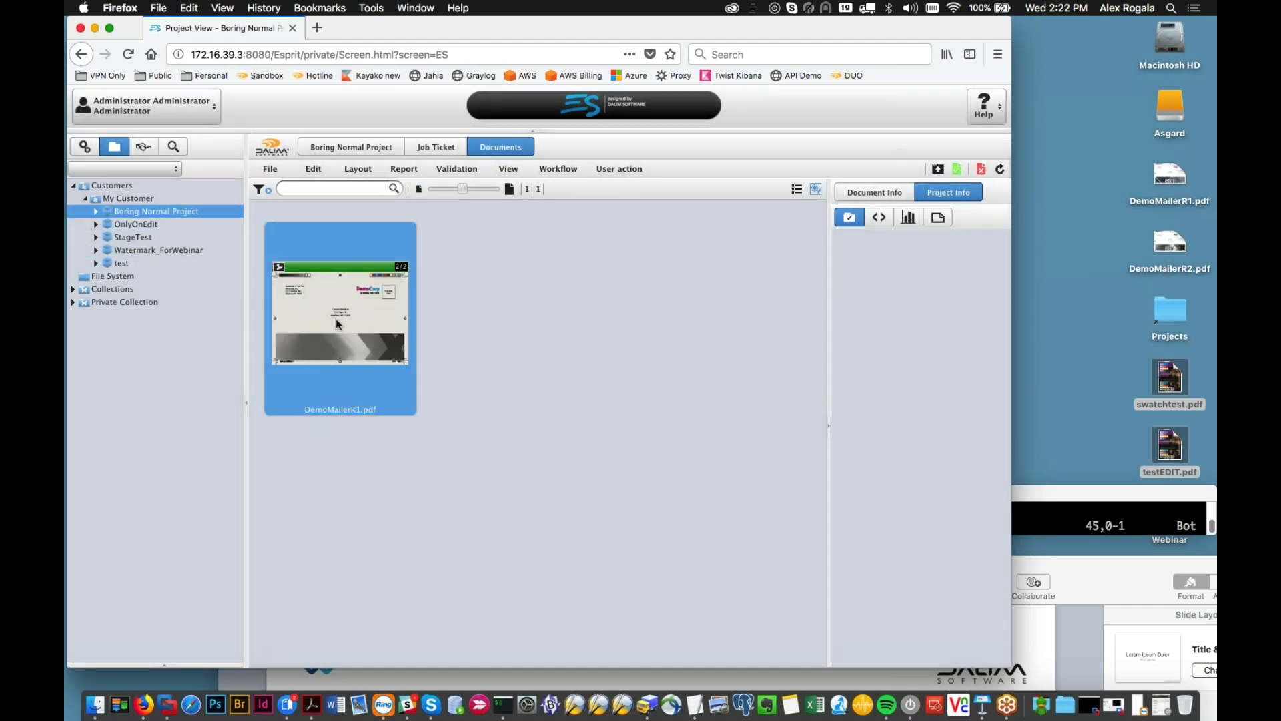
double_click(335, 319)
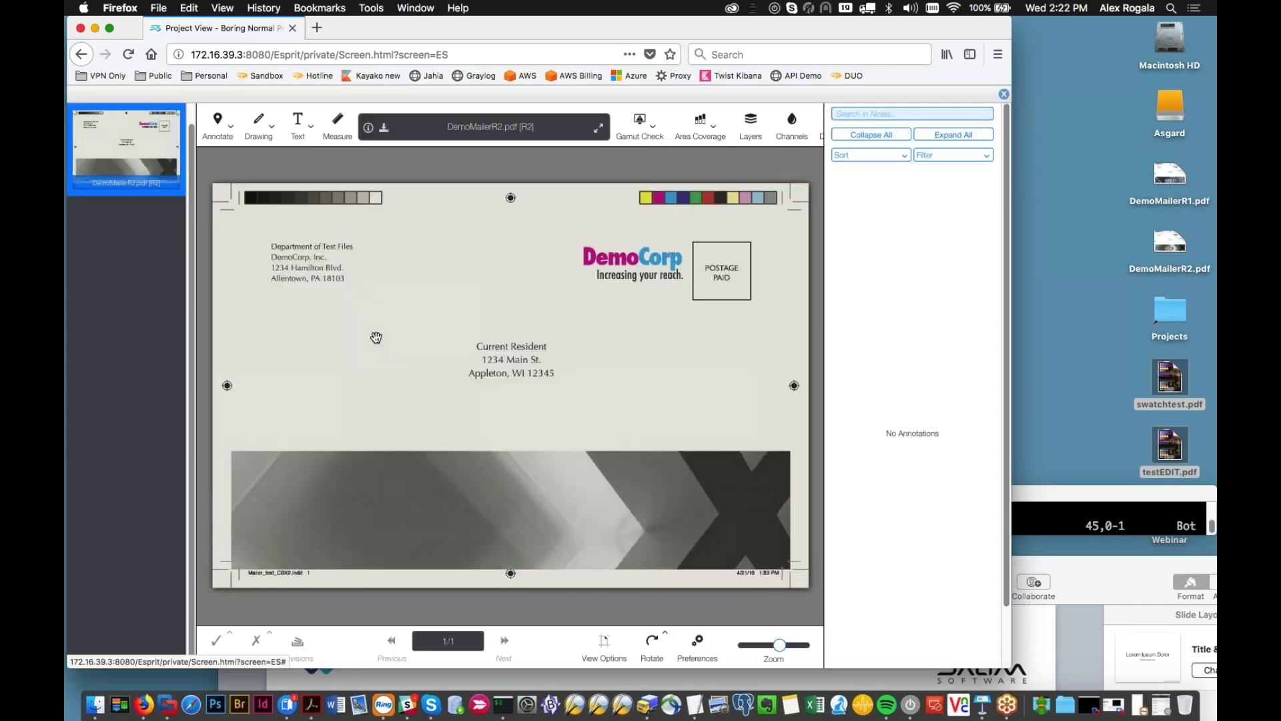
Step: View revision R1 and then R2 of the mailer, and close the viewer
left_click(298, 641)
left_click(357, 568)
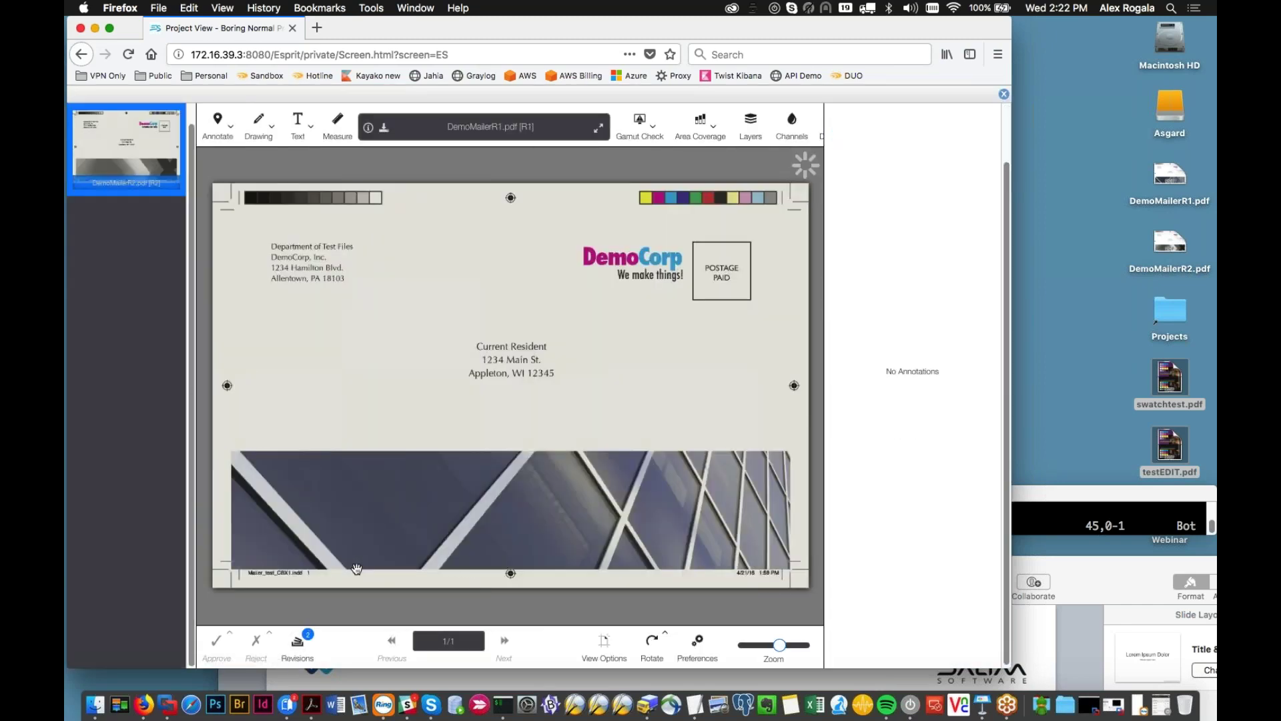
left_click(298, 646)
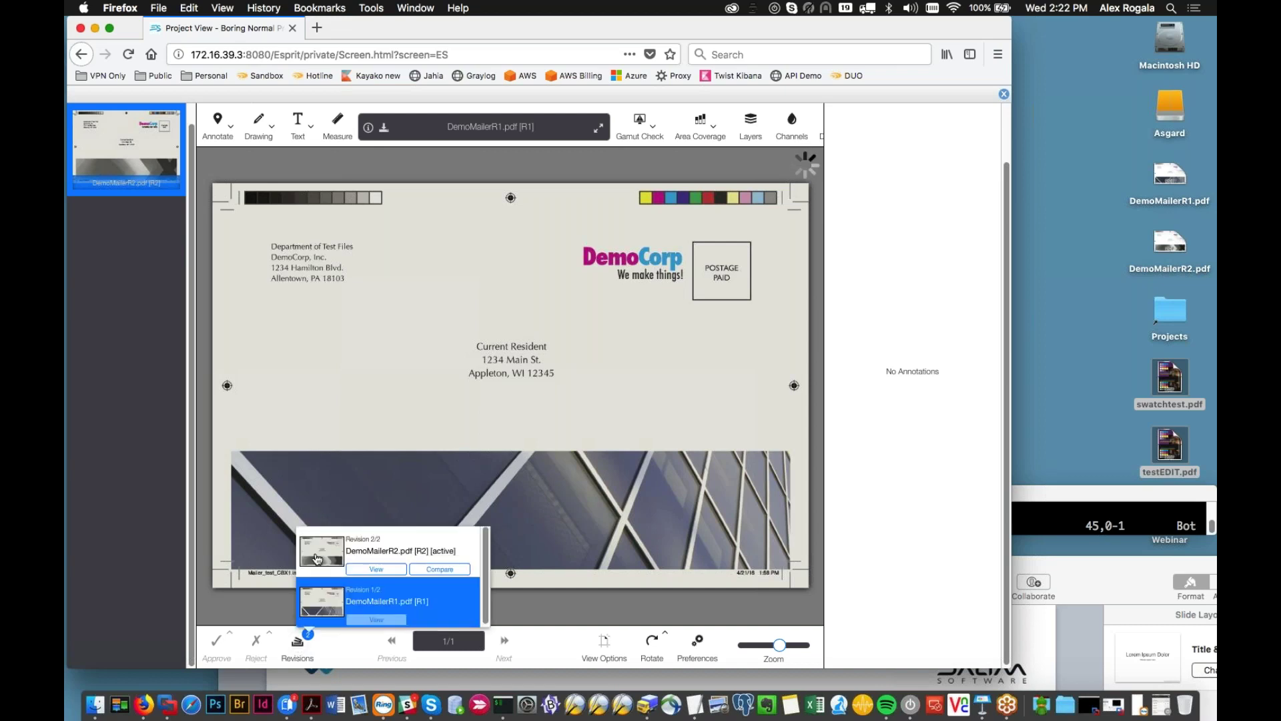
left_click(317, 559)
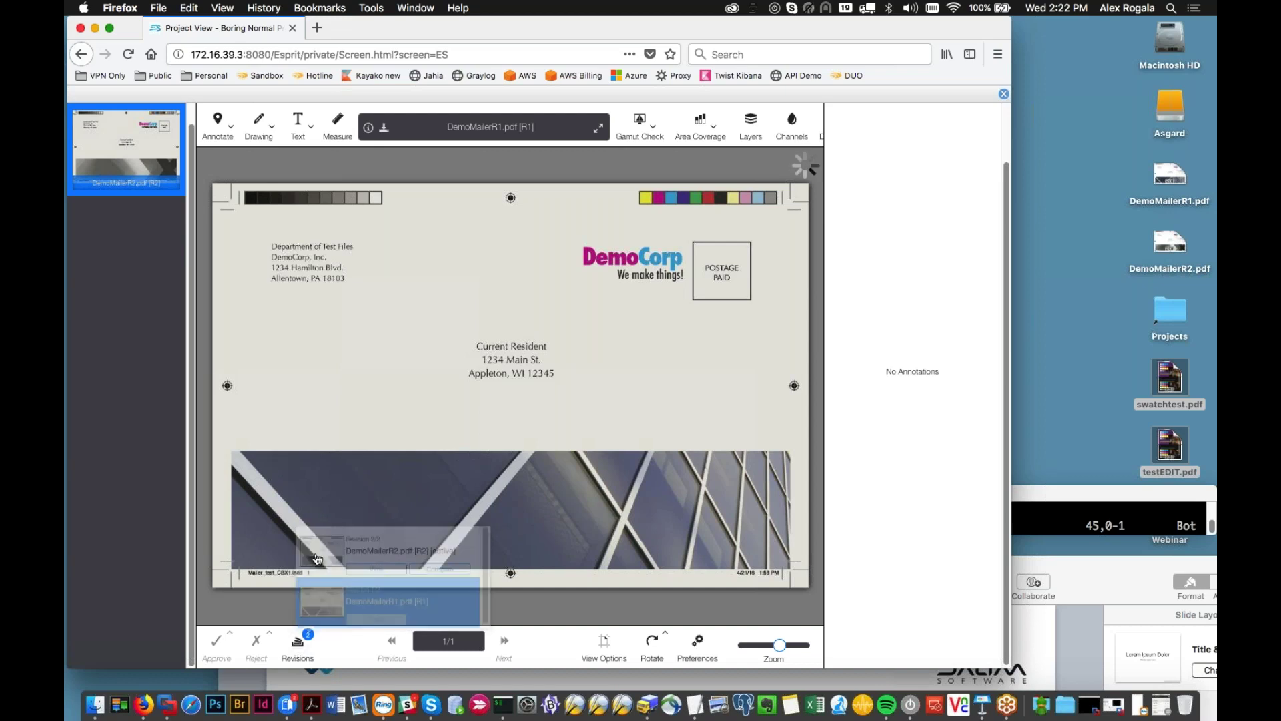
key("Escape")
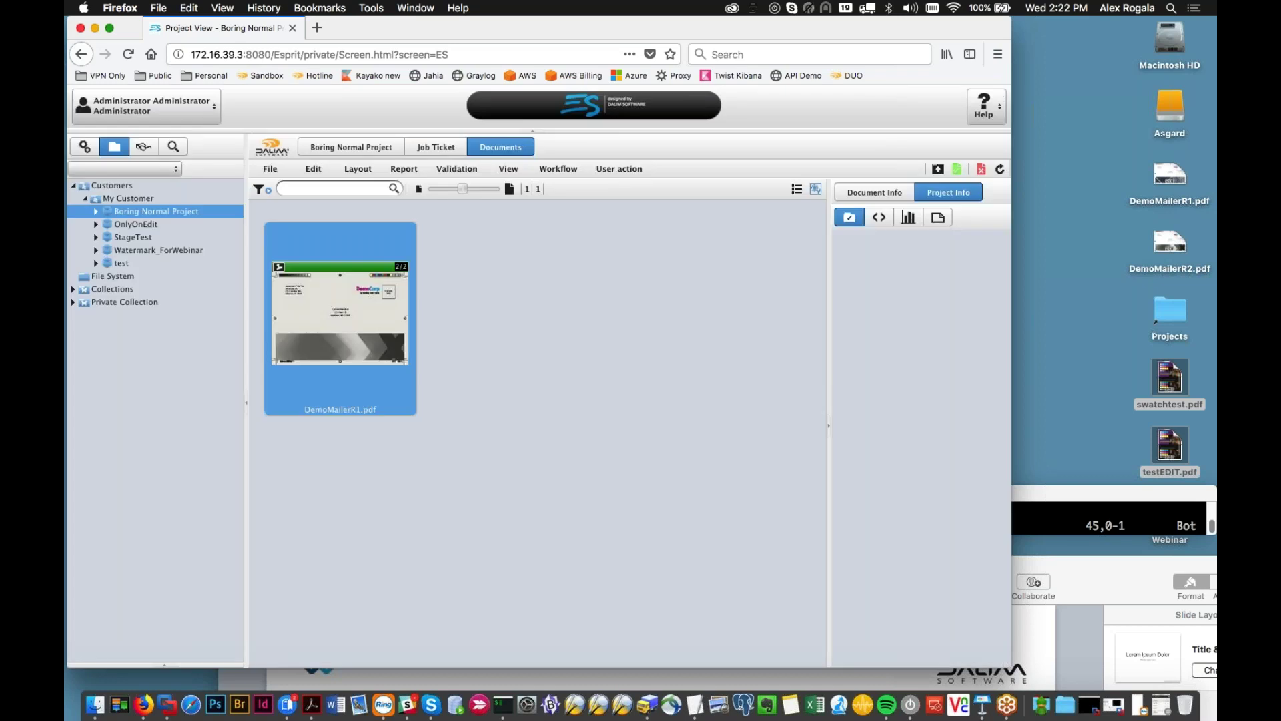
left_click(147, 106)
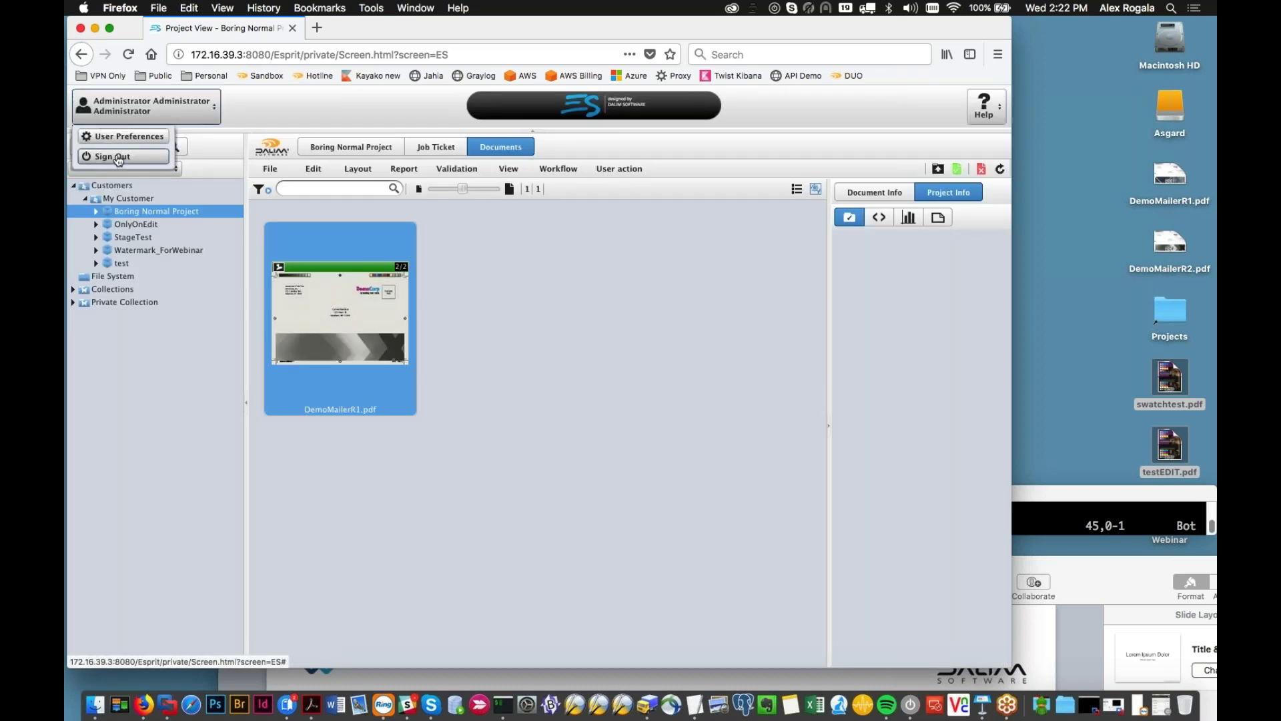
Step: Sign out and sign back in with the Admin Masked Revisions profile
left_click(126, 156)
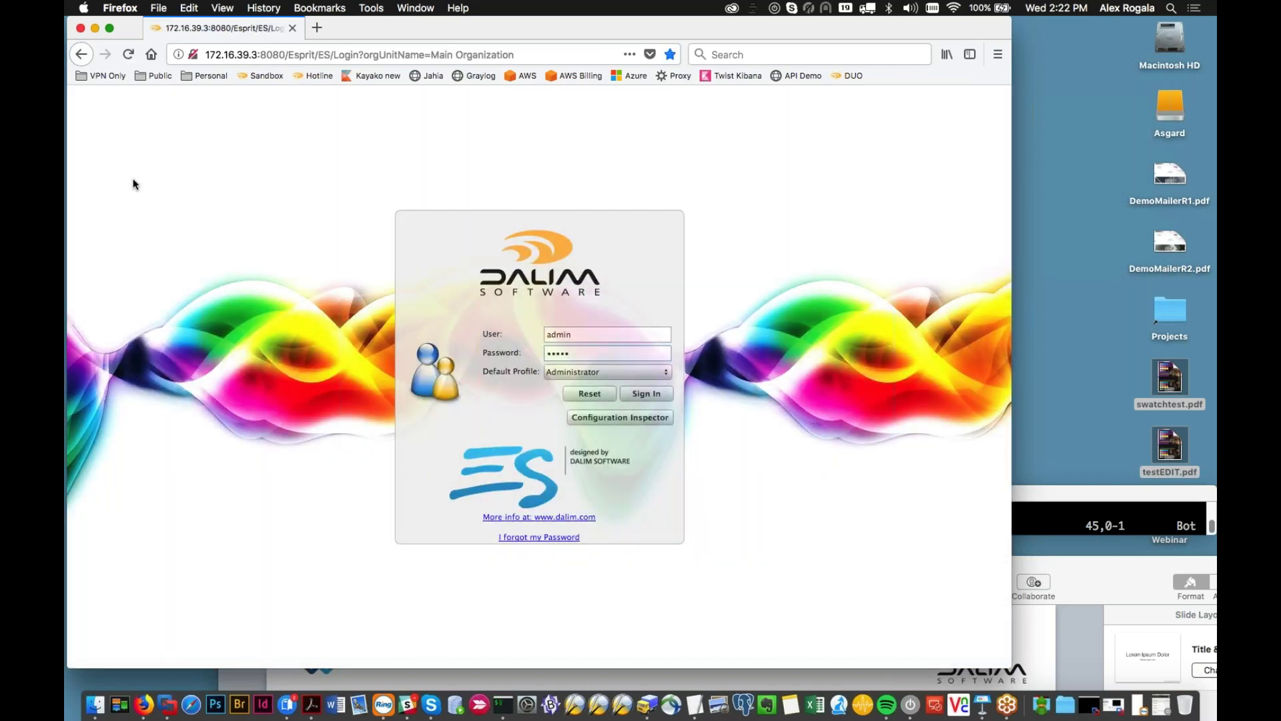
left_click(640, 373)
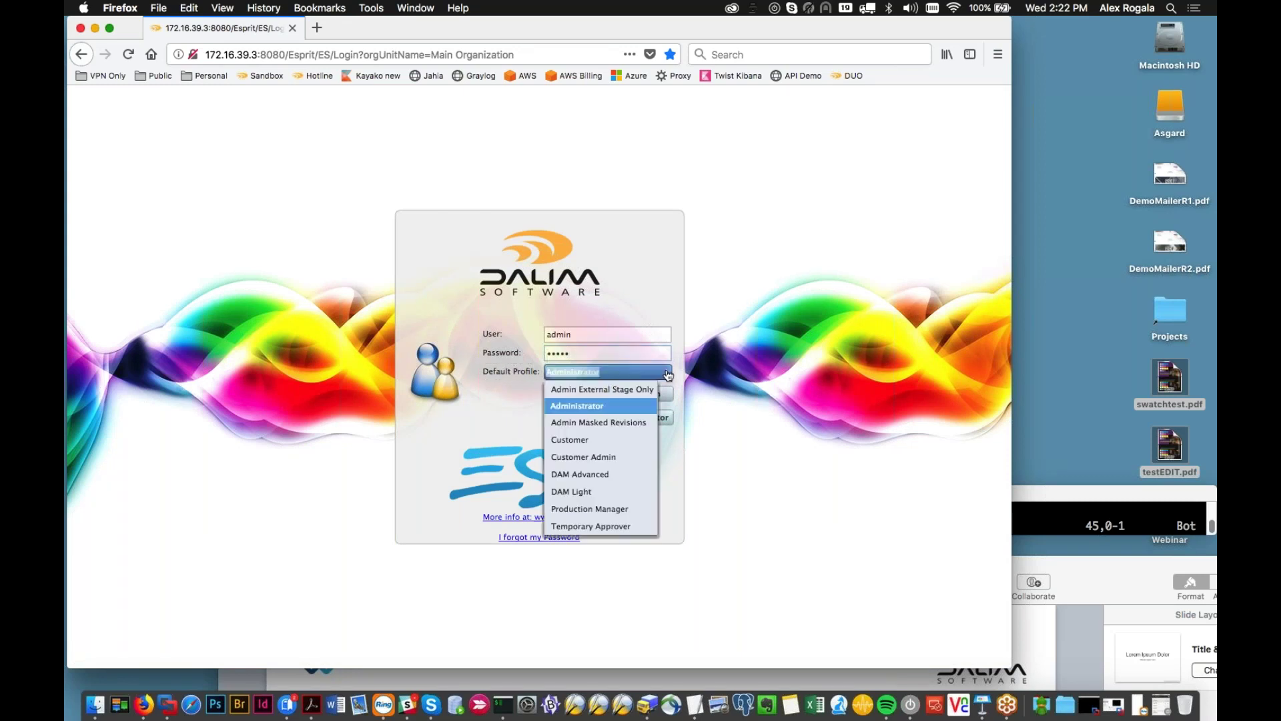
left_click(615, 395)
left_click(651, 380)
left_click(619, 423)
left_click(646, 394)
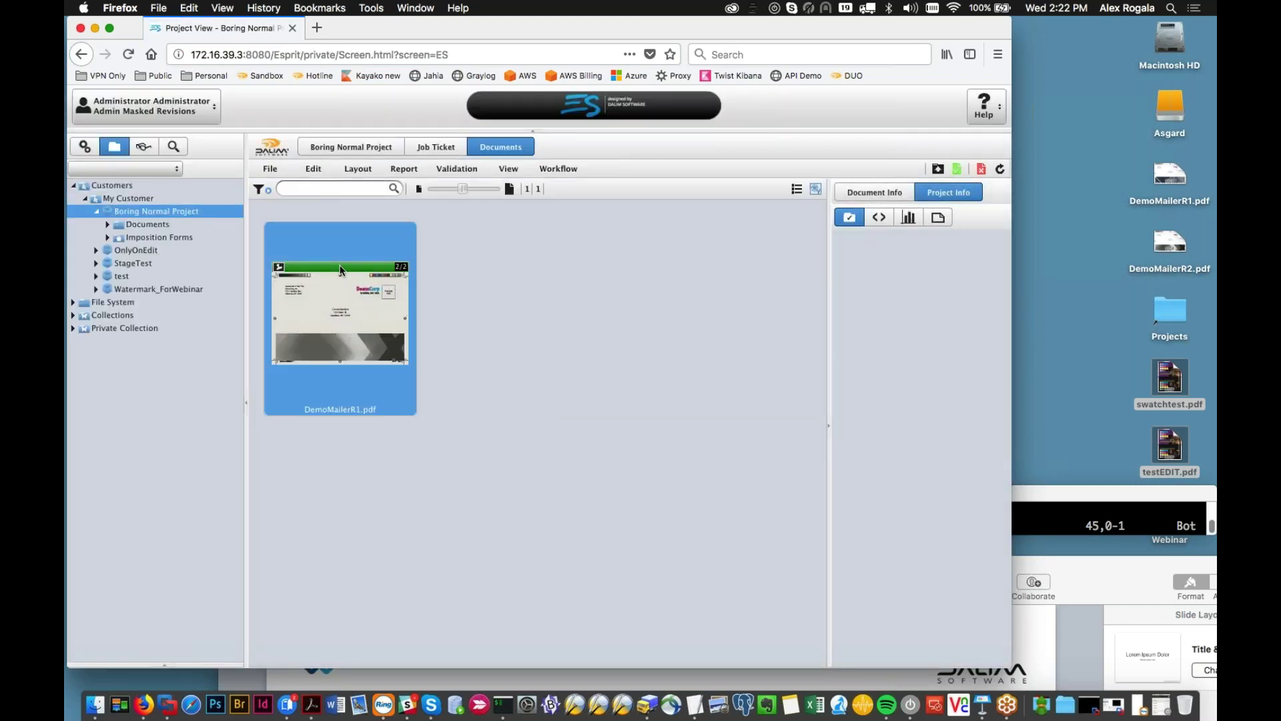
Step: Open the mailer in the viewer and compare revision R1 against R2
double_click(339, 269)
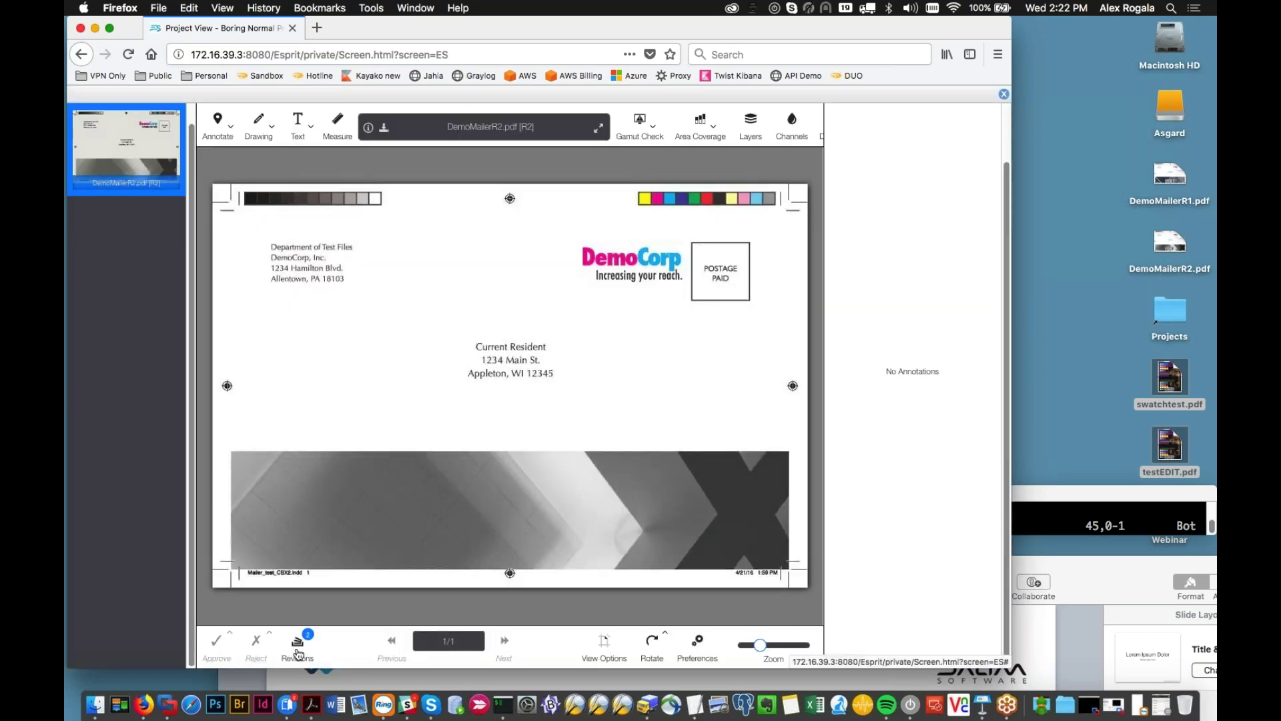
left_click(314, 646)
left_click(320, 570)
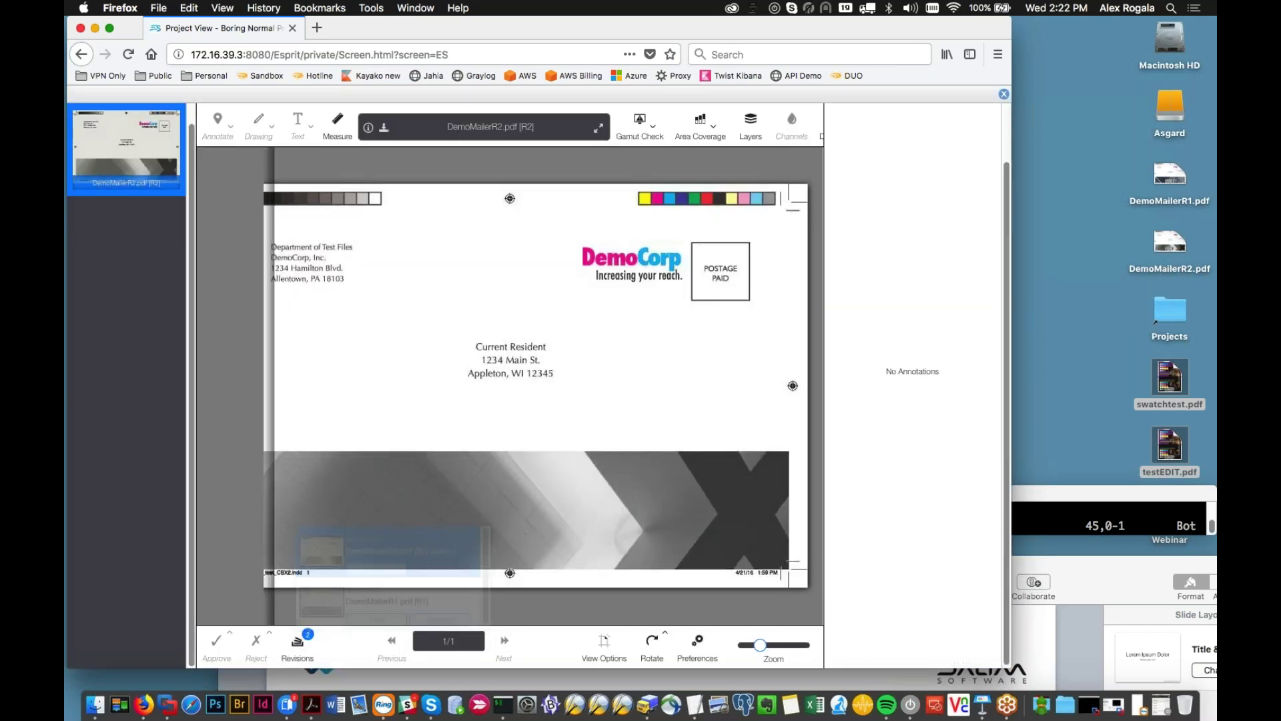
scroll(477, 357, "up", 3)
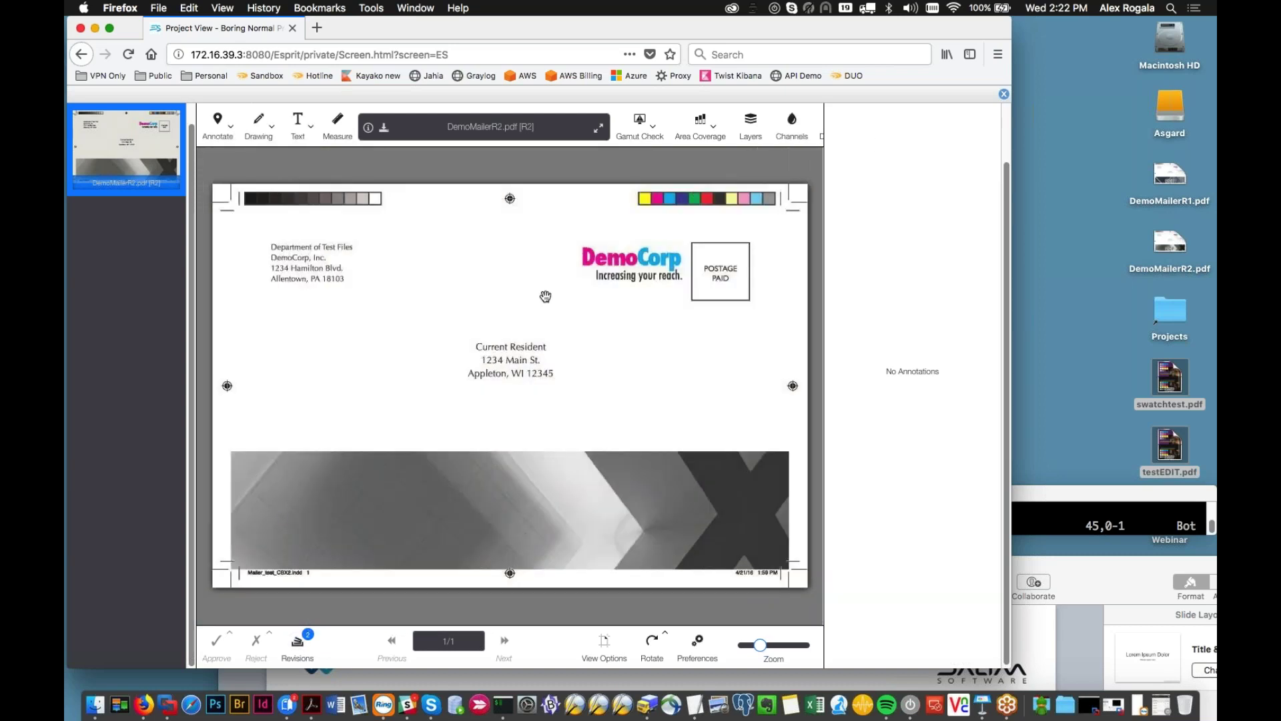
Step: Make revision 1 the active revision of DemoMailerR1.pdf
left_click(1004, 97)
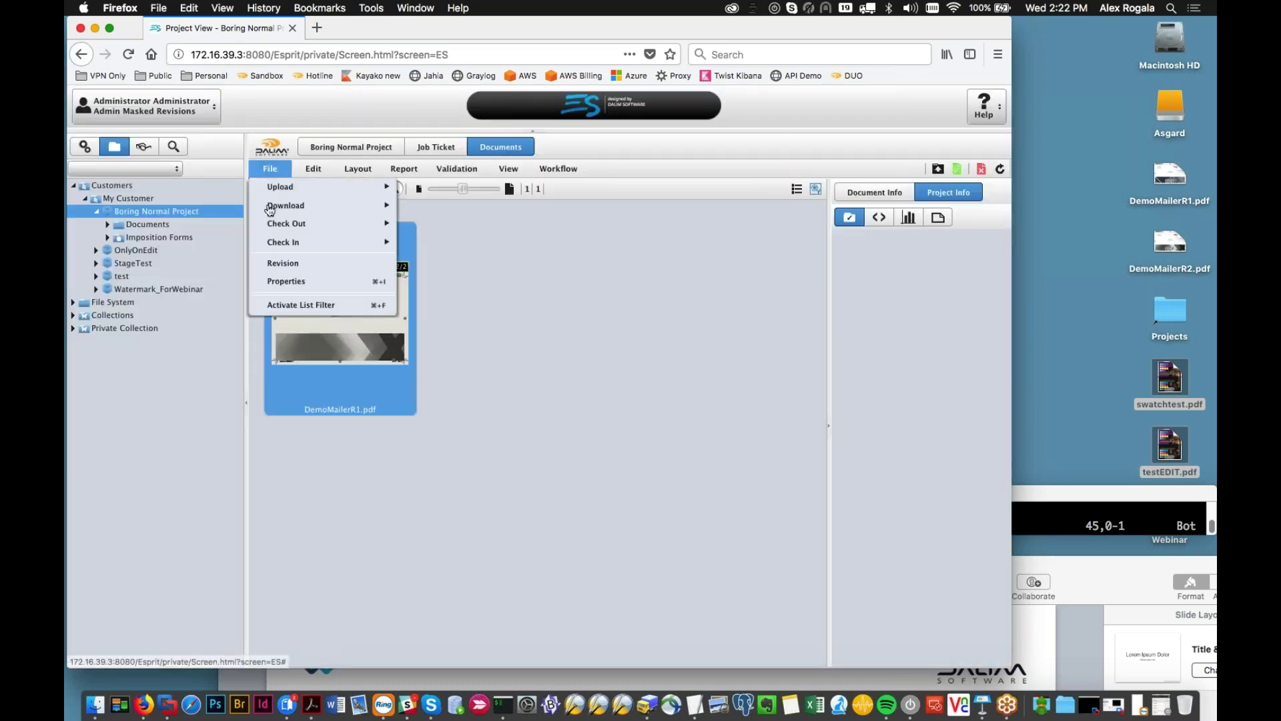
left_click(283, 263)
left_click(503, 323)
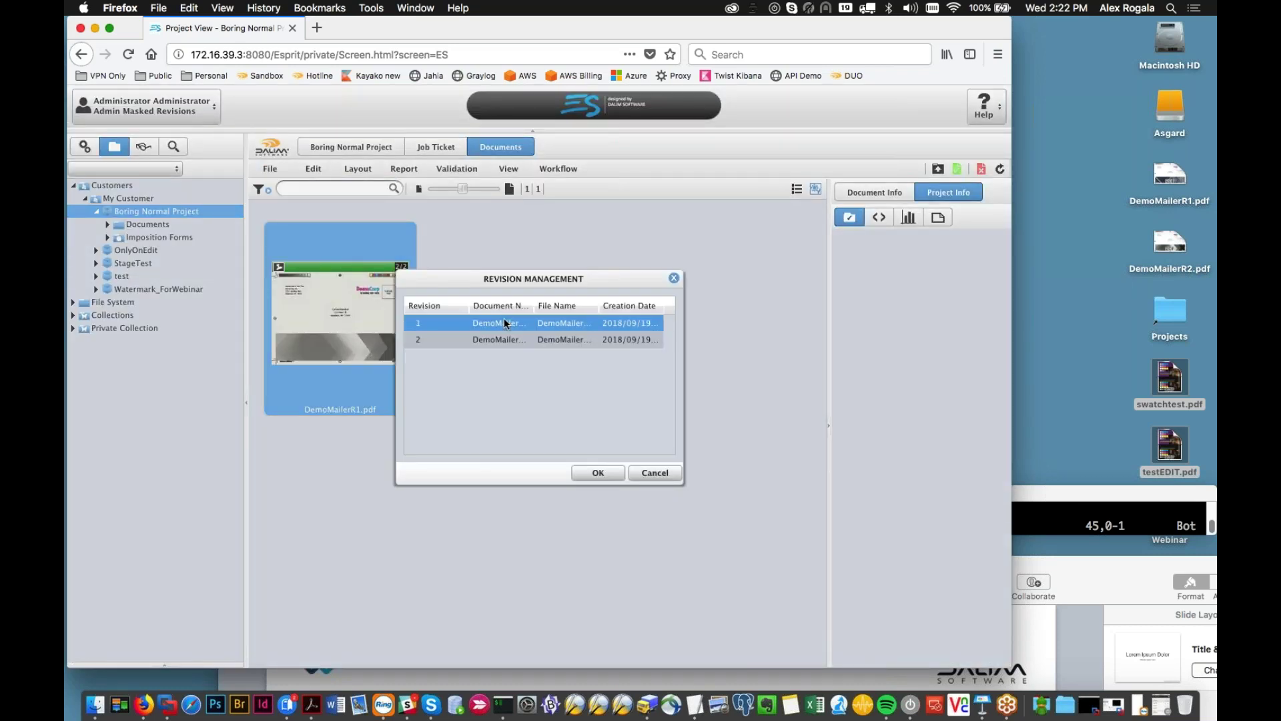
left_click(596, 474)
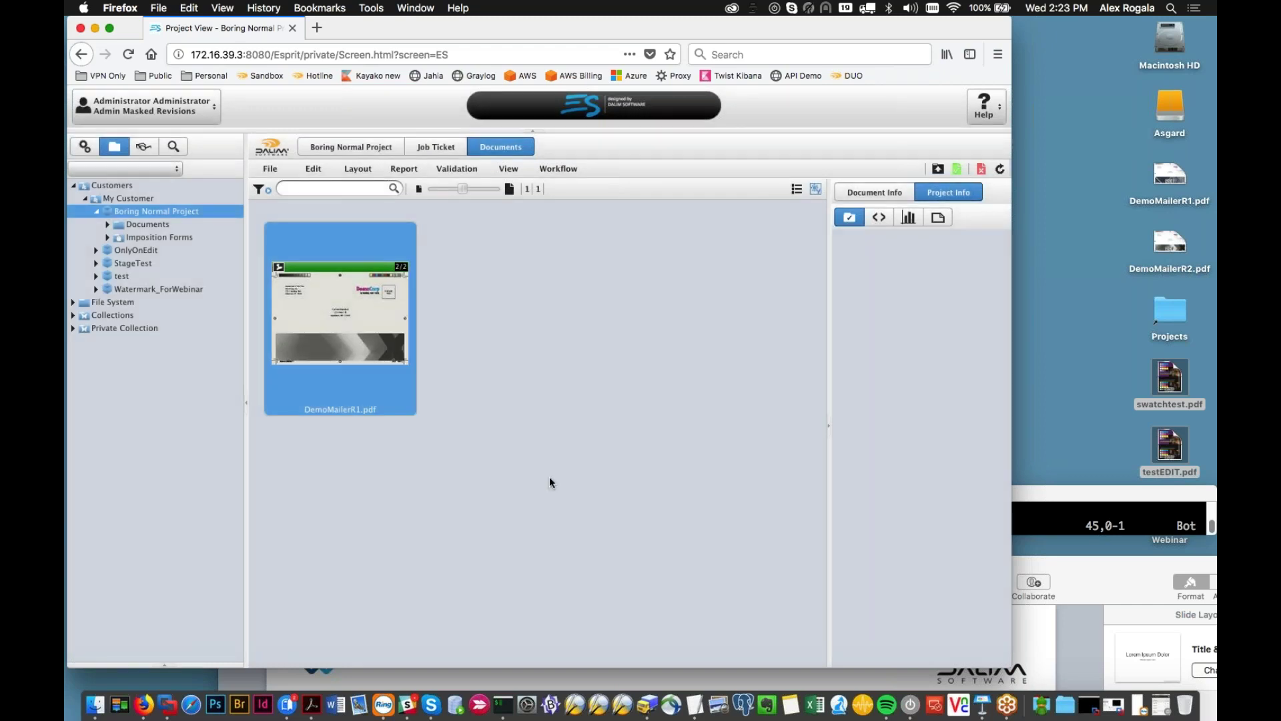
Step: Reopen DemoMailerR1.pdf and compare R2 with the watermarked R1, then close the viewer
double_click(376, 309)
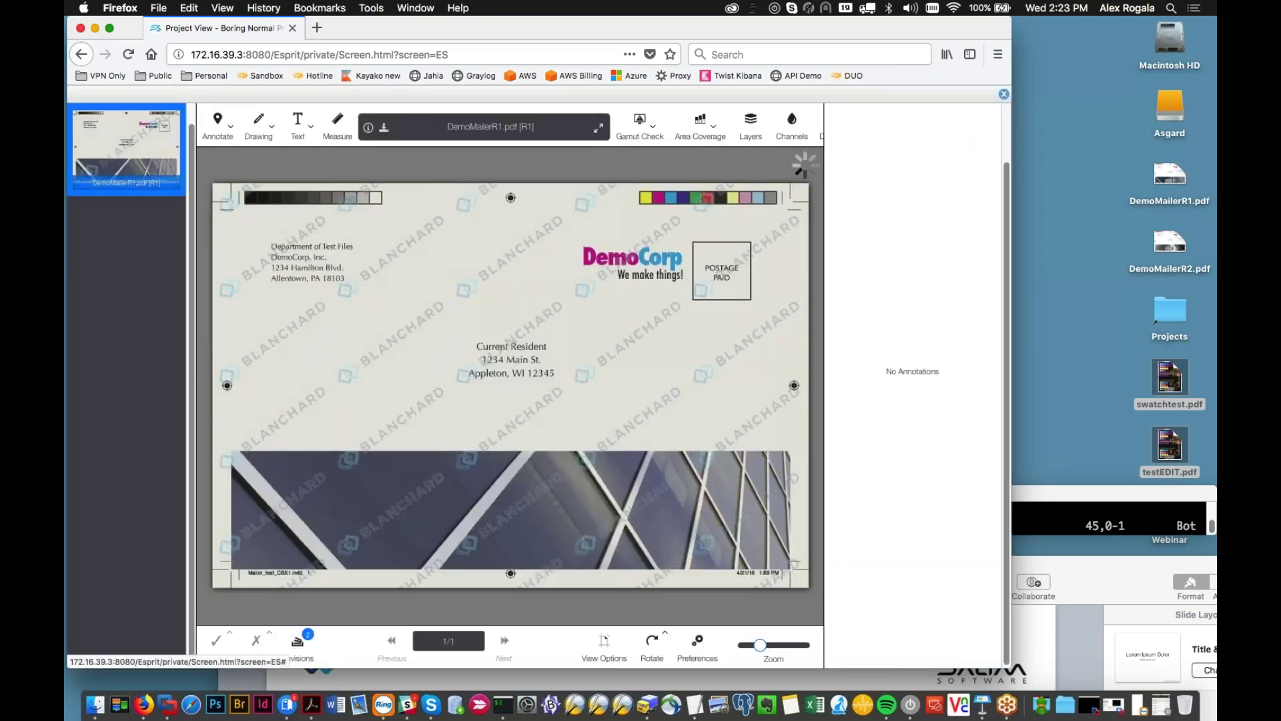
left_click(297, 641)
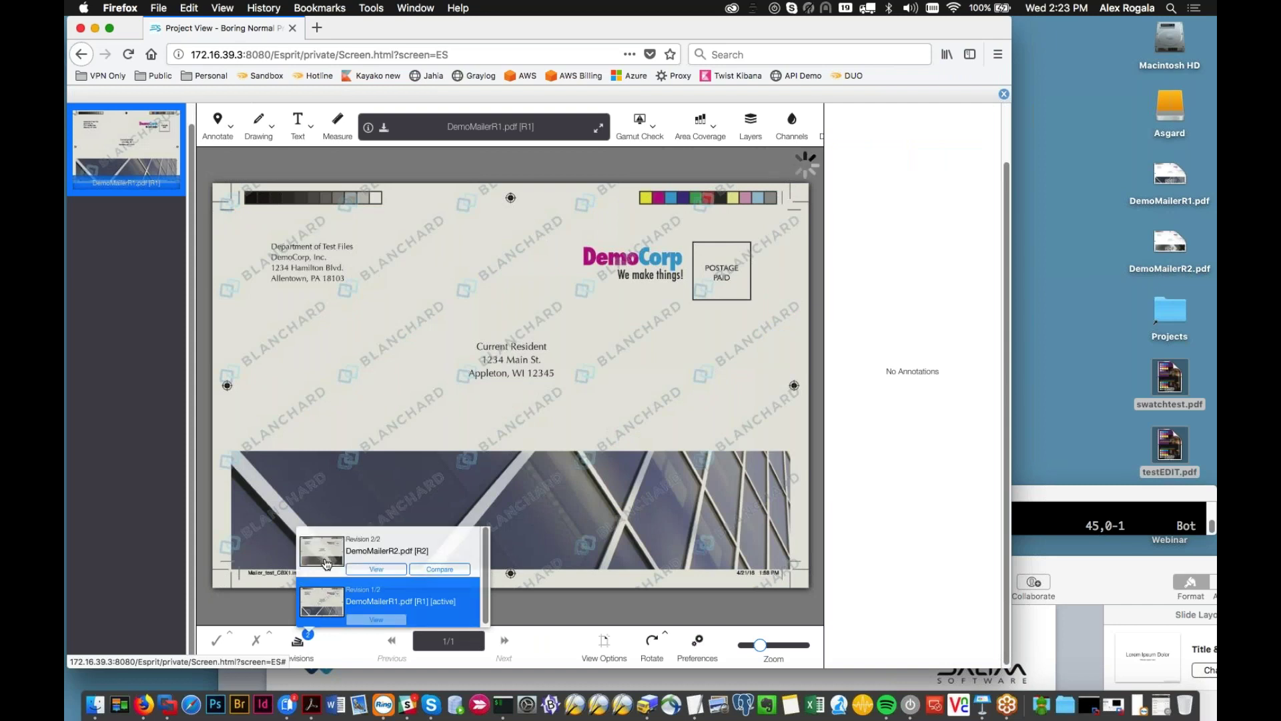
left_click(326, 563)
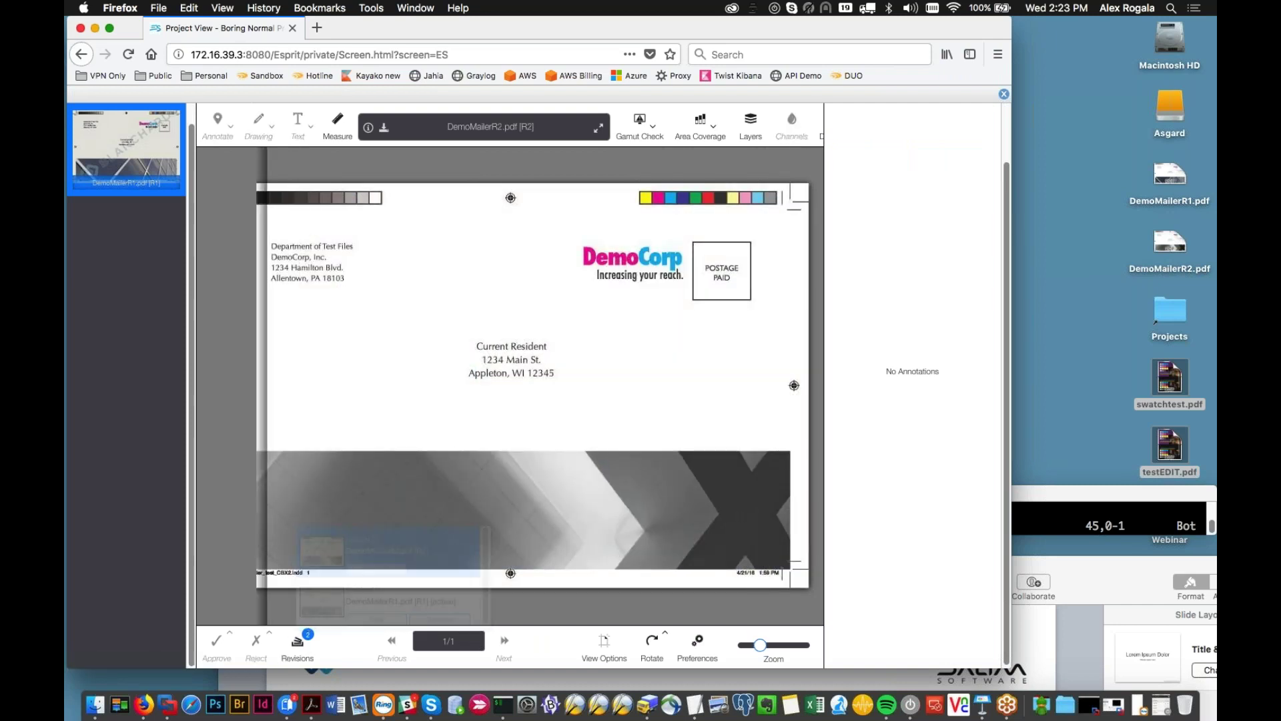
left_click(314, 604)
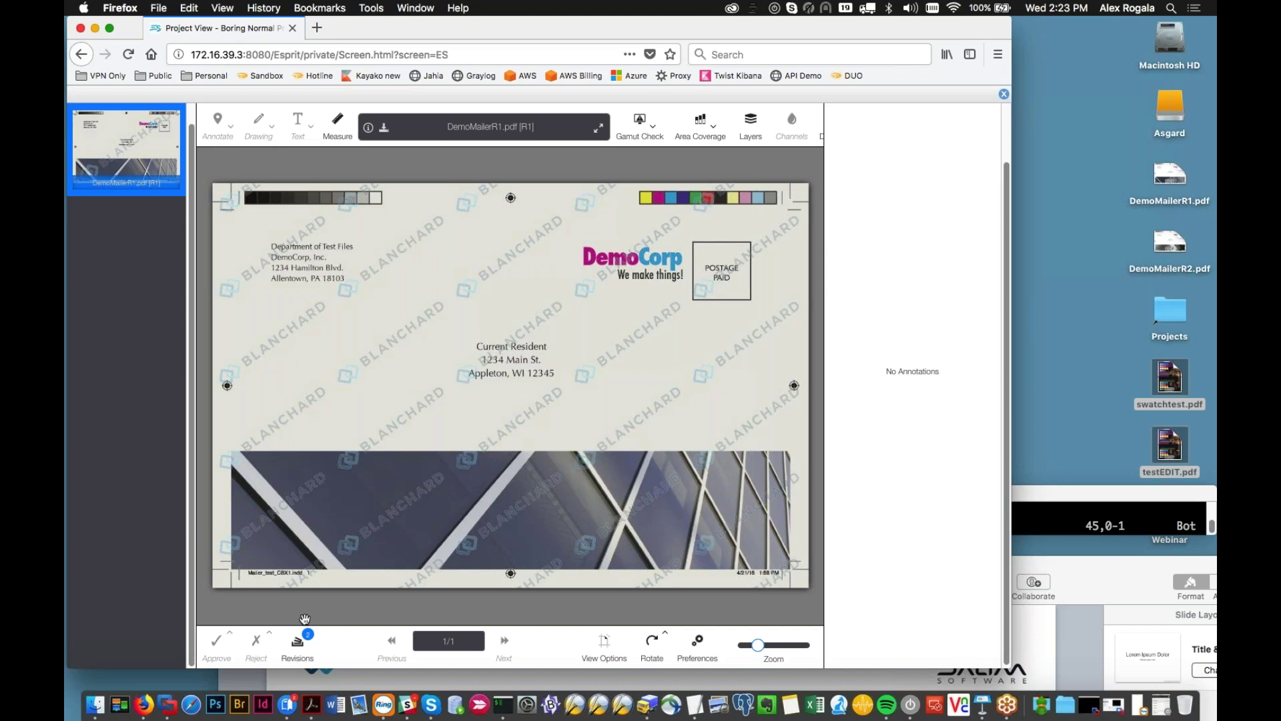
left_click(1004, 94)
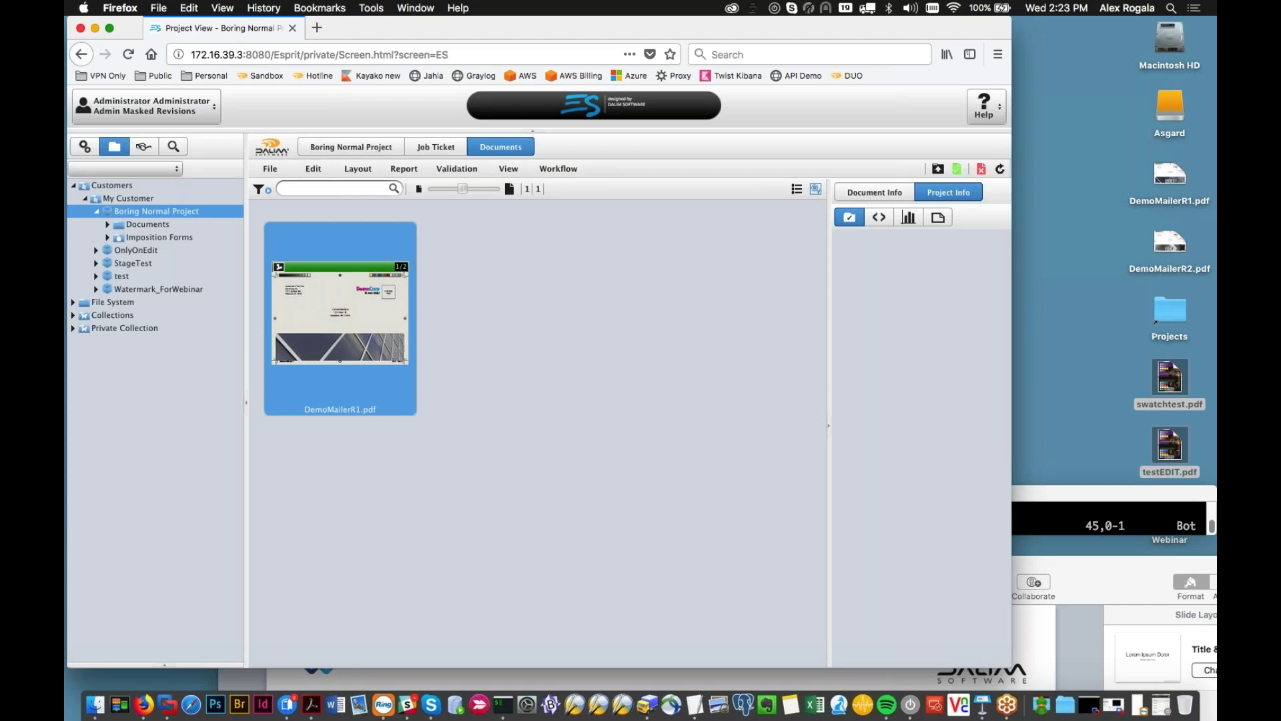
left_click(529, 507)
Step: Open and expand Main Organization in the user and profile administration
left_click(89, 147)
left_click(92, 183)
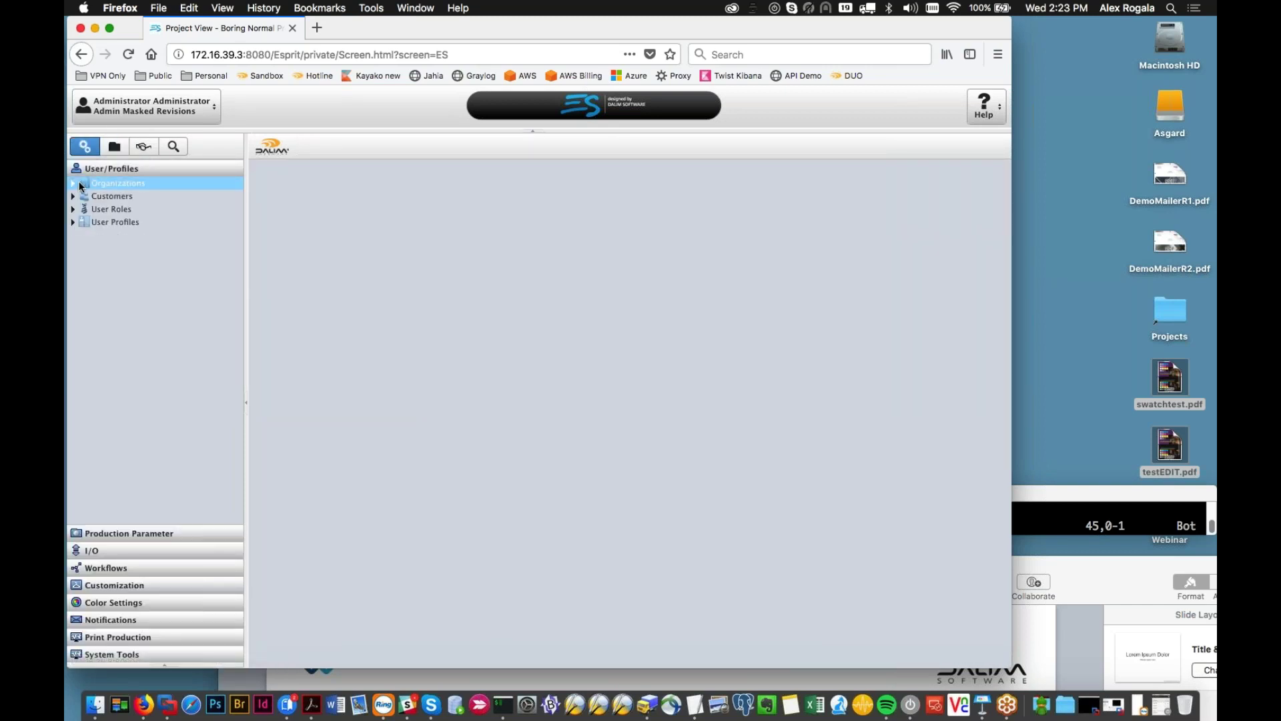
double_click(327, 254)
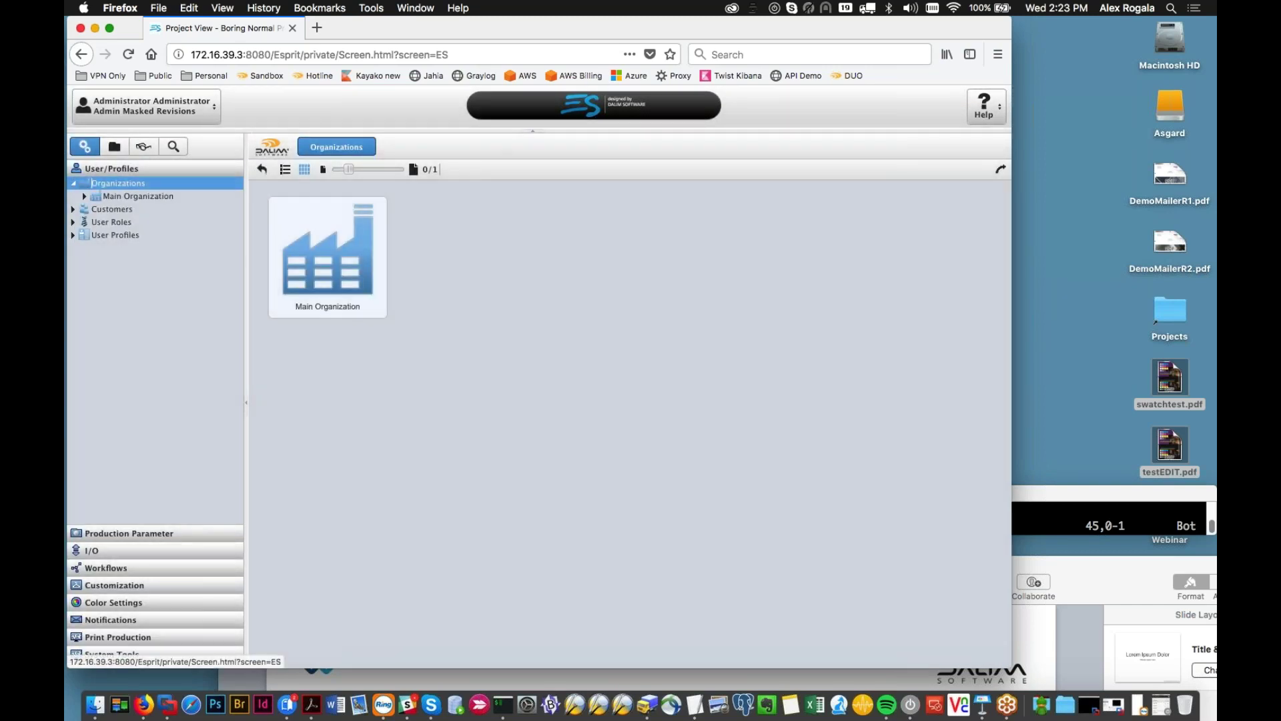
left_click(85, 196)
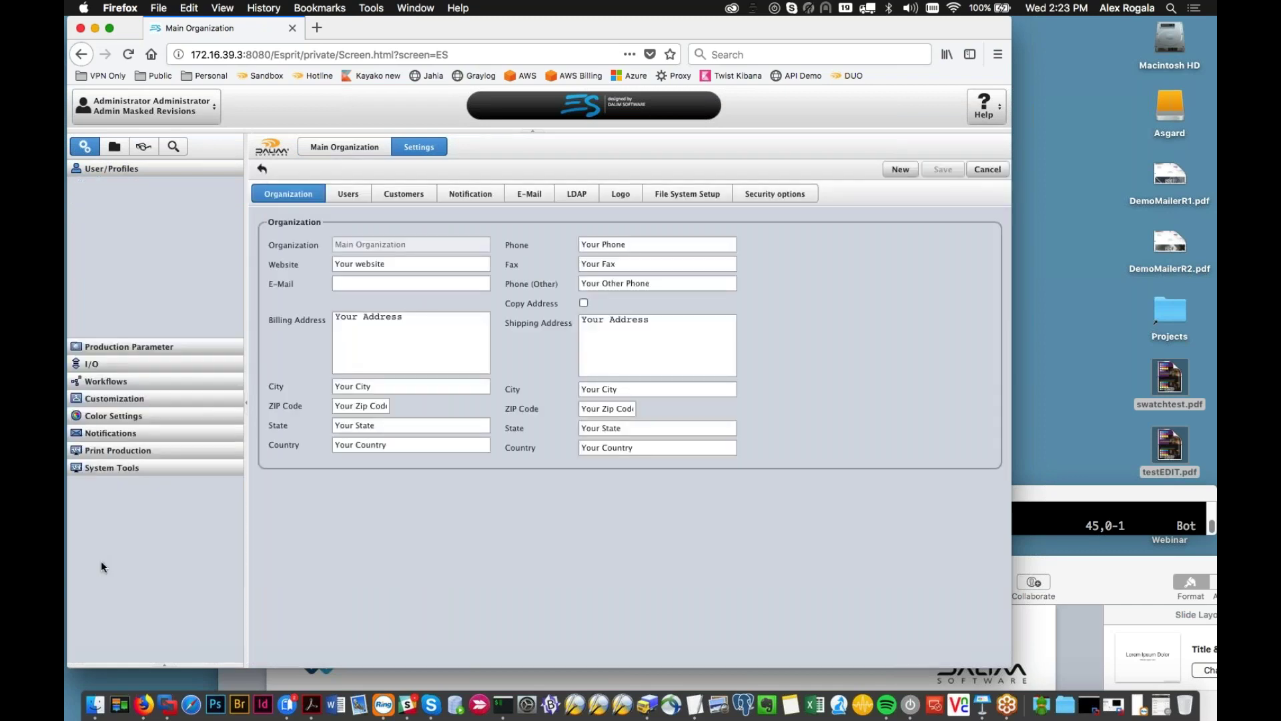
Step: Open the Webinar workflow DOC_StagesBasic and select its first SaveWorkingSlot (4) step
left_click(105, 567)
left_click(74, 235)
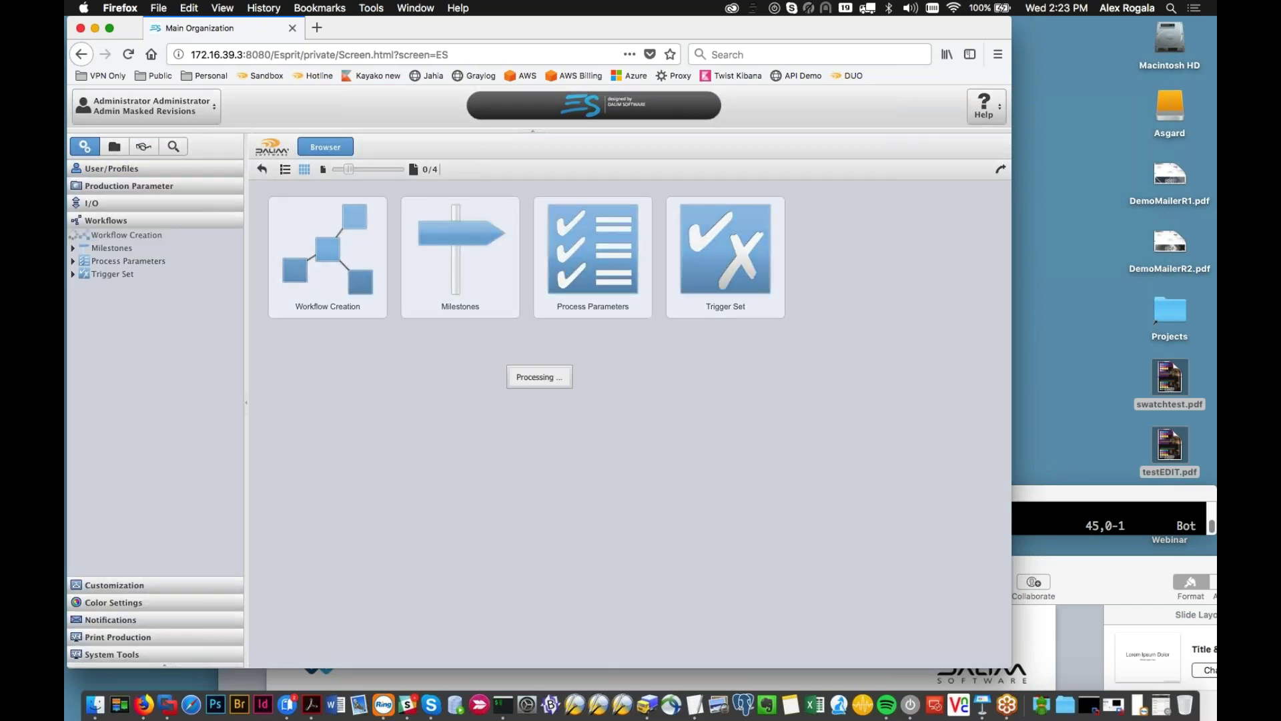
left_click(133, 289)
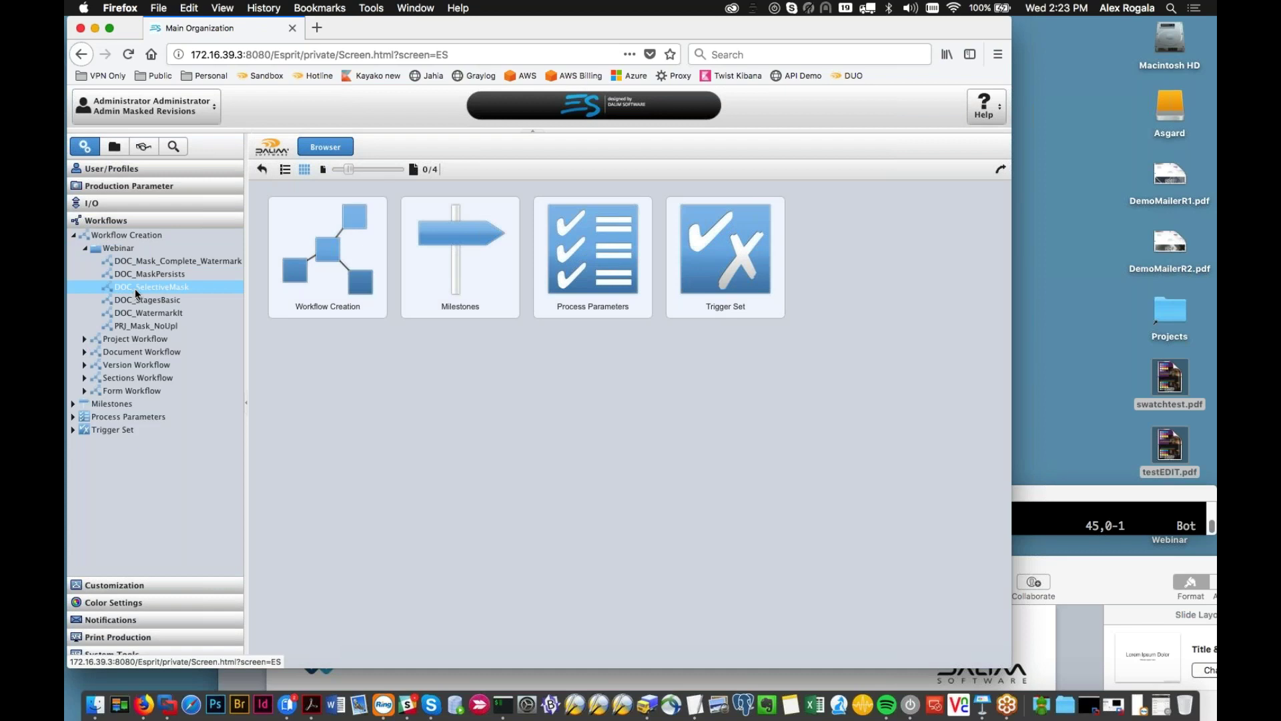
double_click(137, 299)
left_click(387, 427)
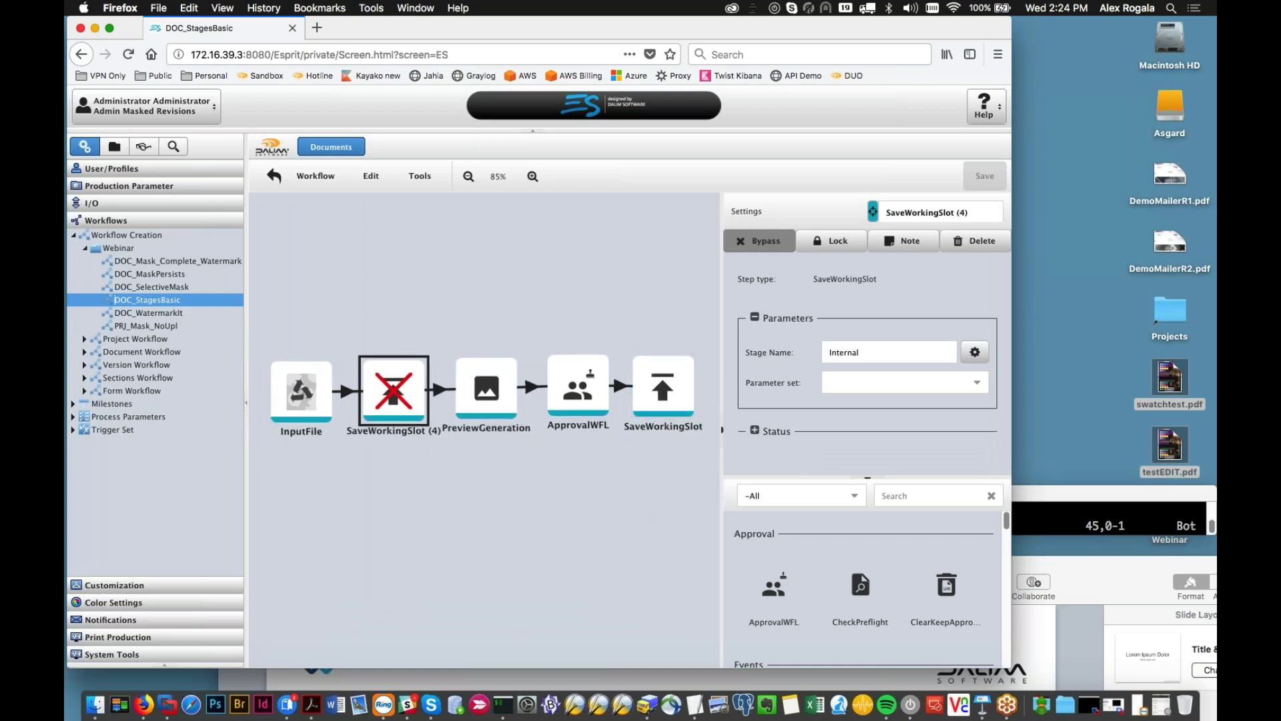
Step: Compare the first SaveWorkingSlot's Internal stage name with the final step's External stage name
left_click(765, 345)
left_click_drag(587, 551, 535, 520)
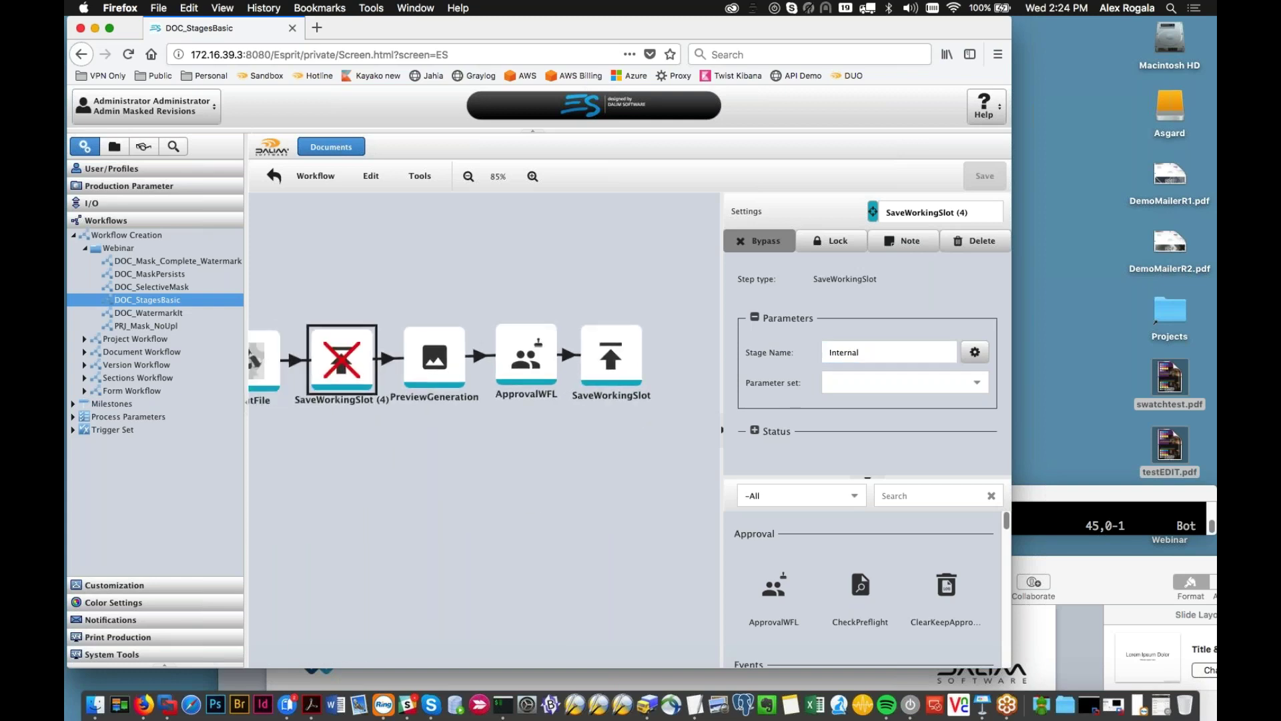
left_click(613, 349)
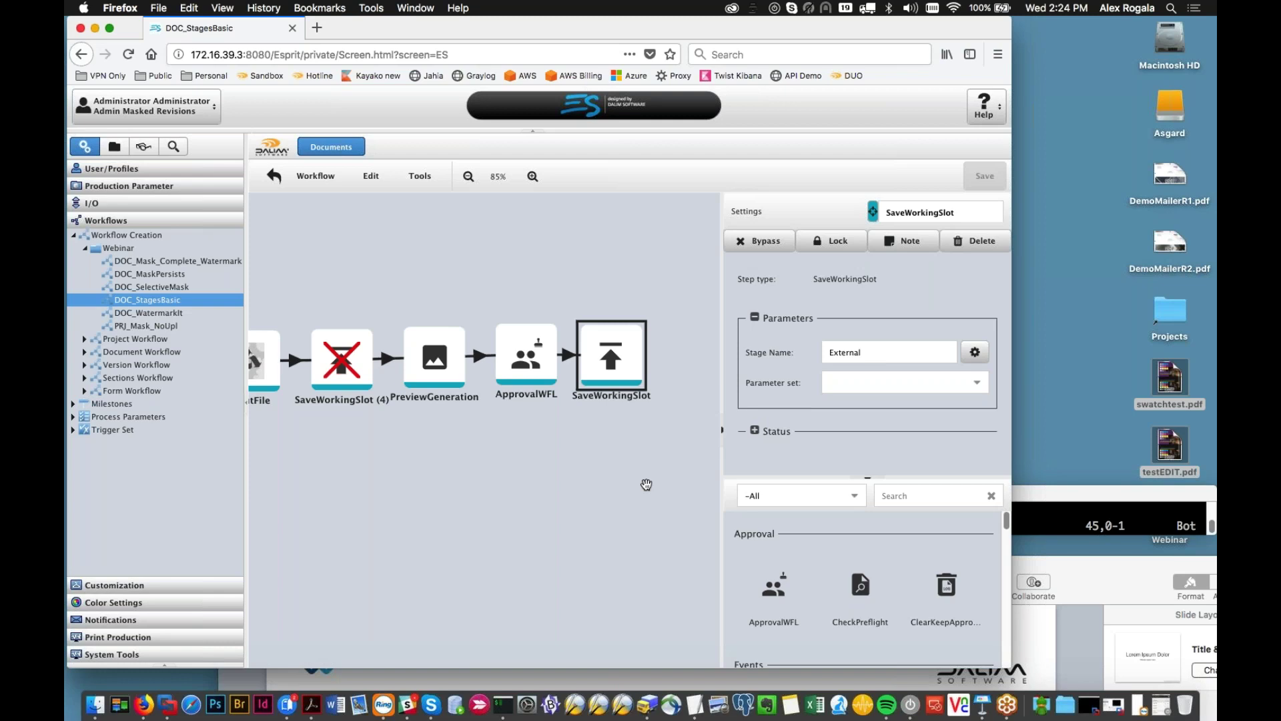
left_click(106, 167)
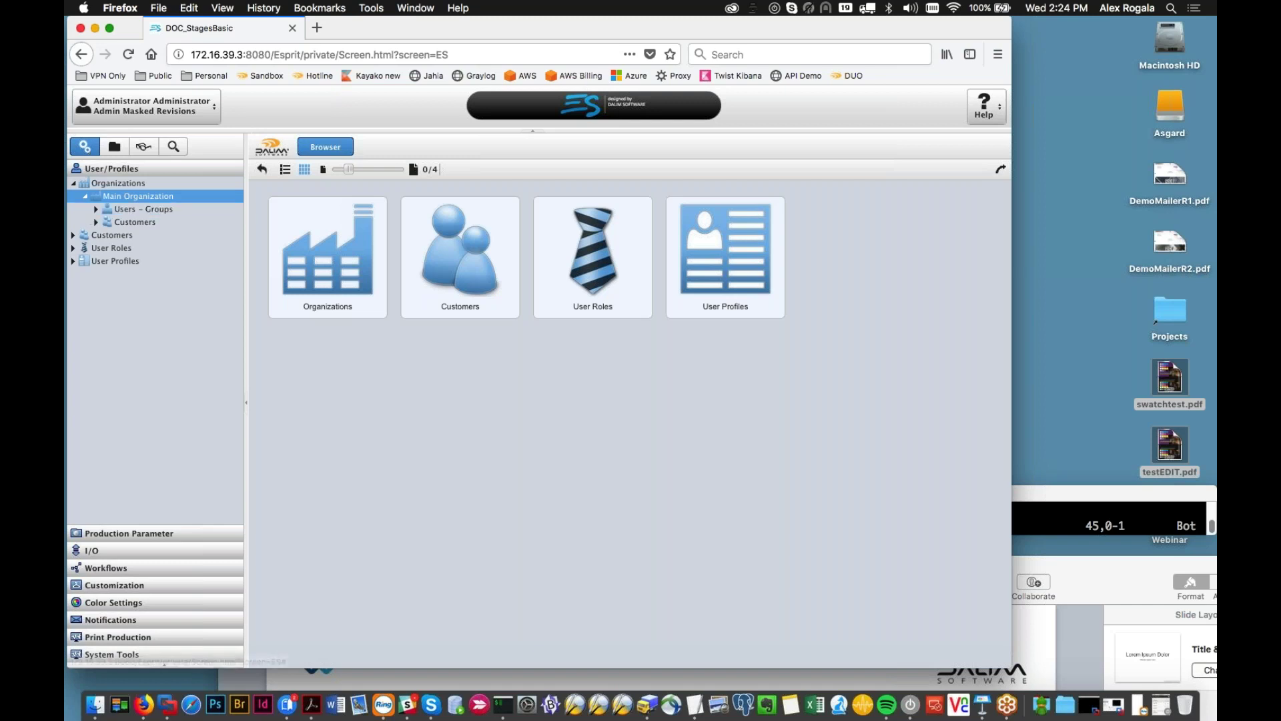
Step: Review the Admin External Stage Only profile's External stage names, then return to the project browser
left_click(114, 261)
left_click(113, 273)
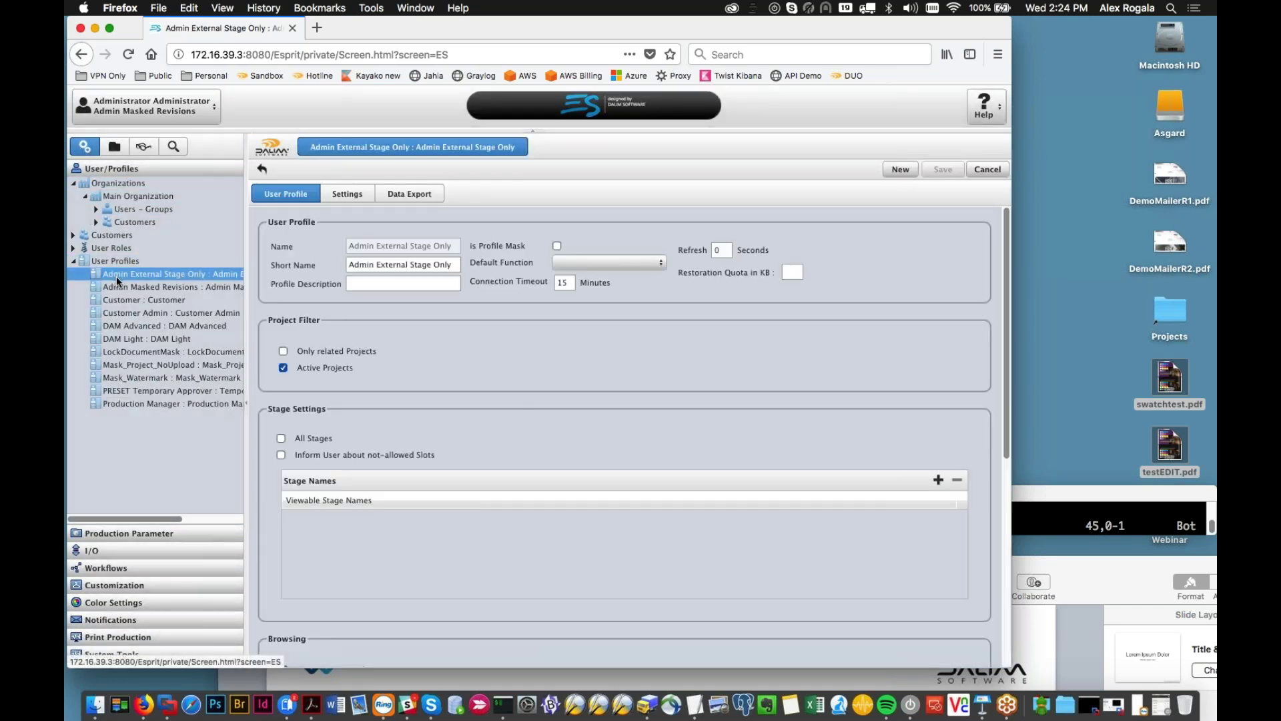
scroll(332, 493, "down", 1)
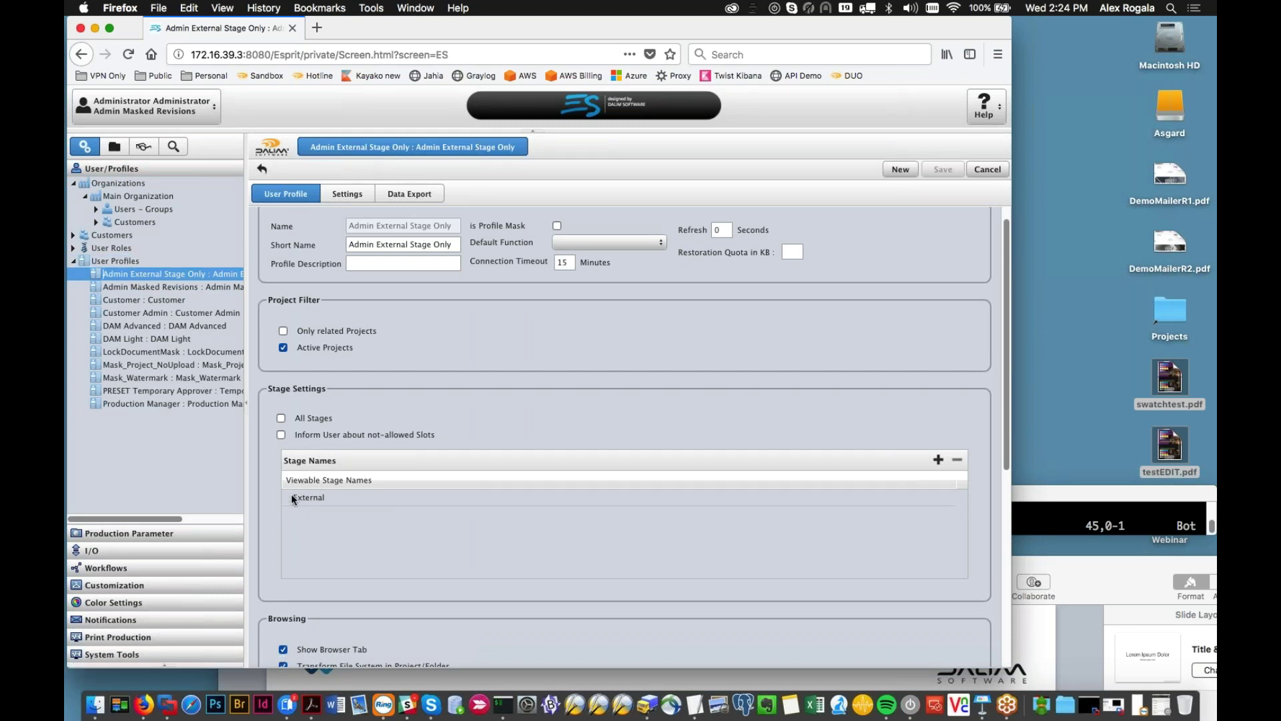
left_click(114, 146)
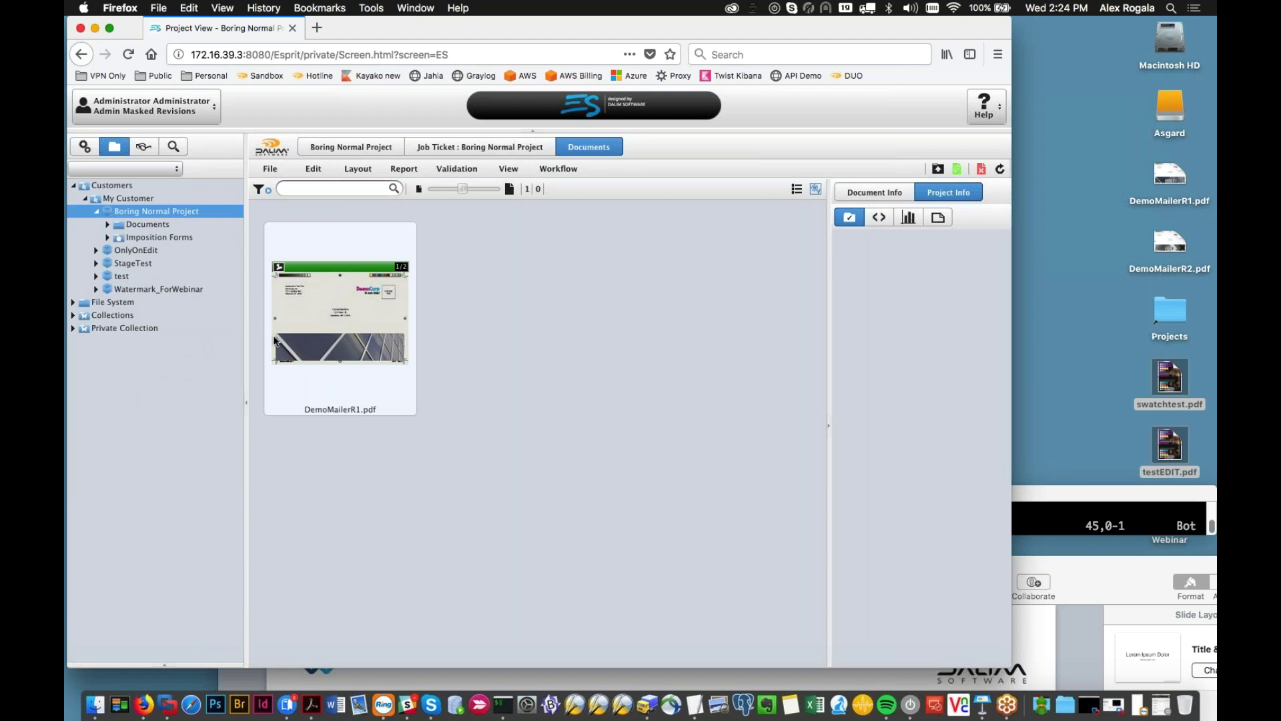
Step: Review the StageTest DemoMailer workflow, checking the held approval step and final save step settings
mouse_move(273, 337)
left_click(167, 263)
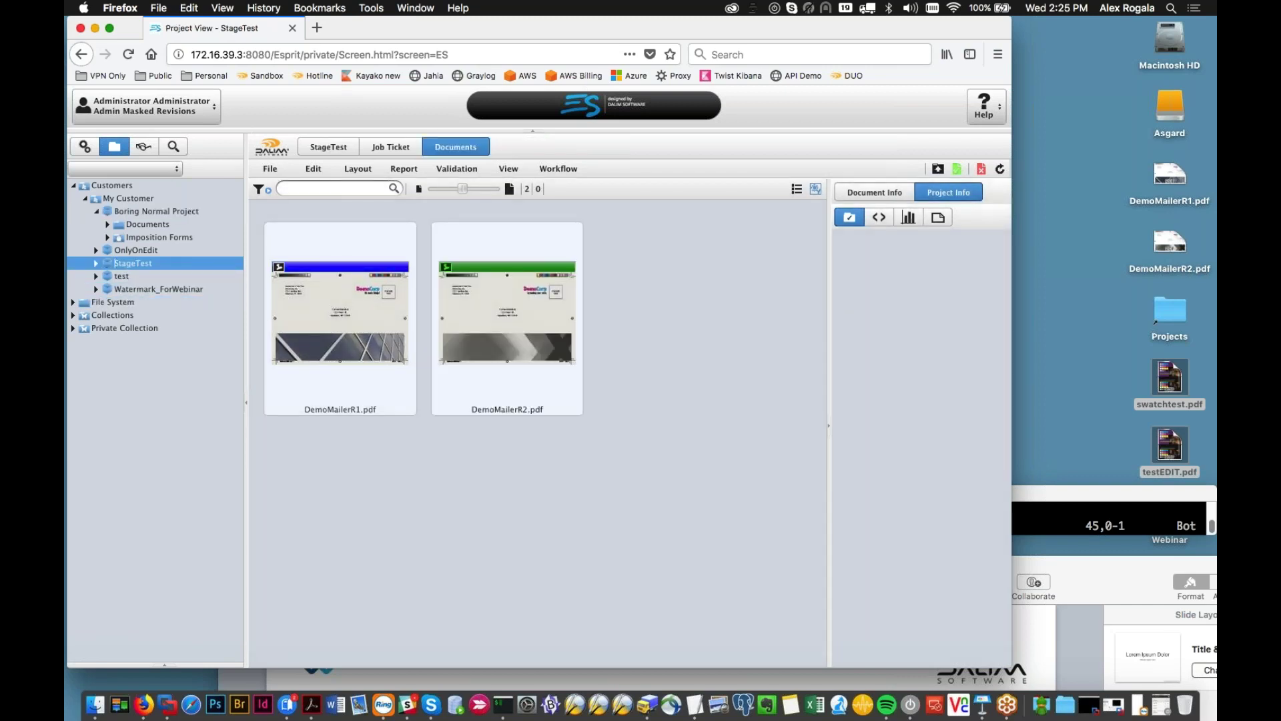
left_click(490, 315)
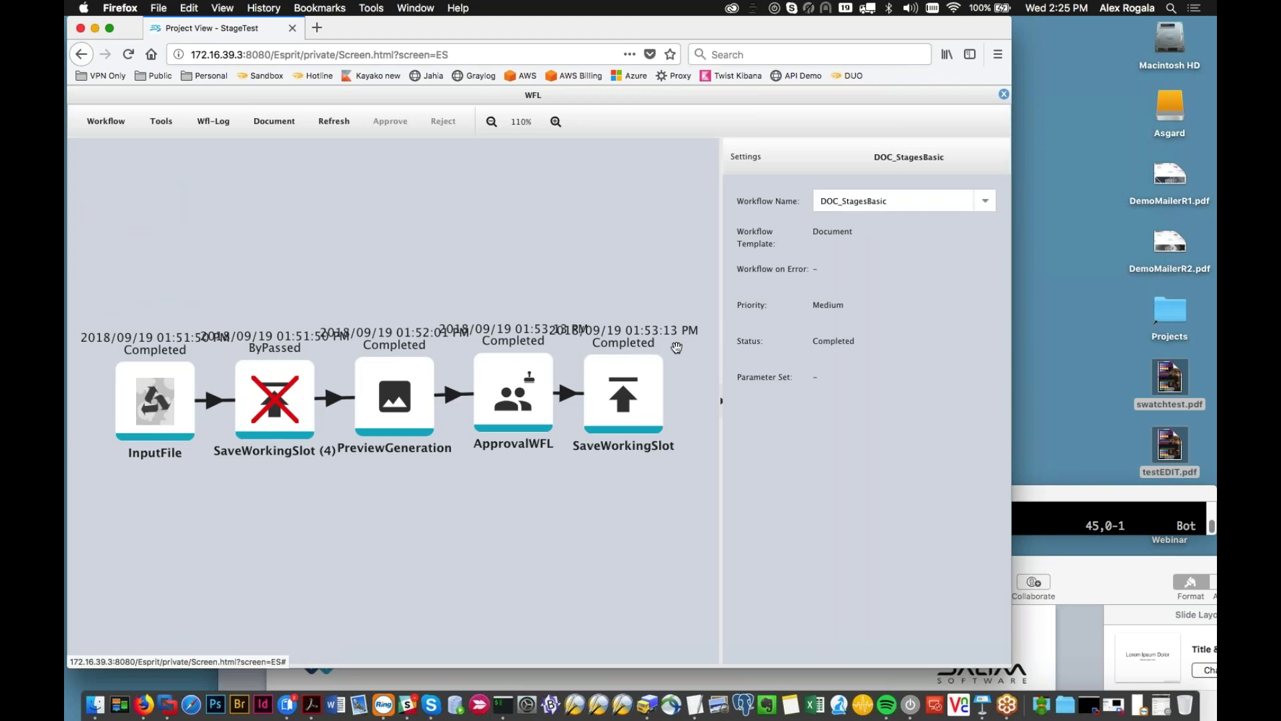
key("Escape")
double_click(352, 334)
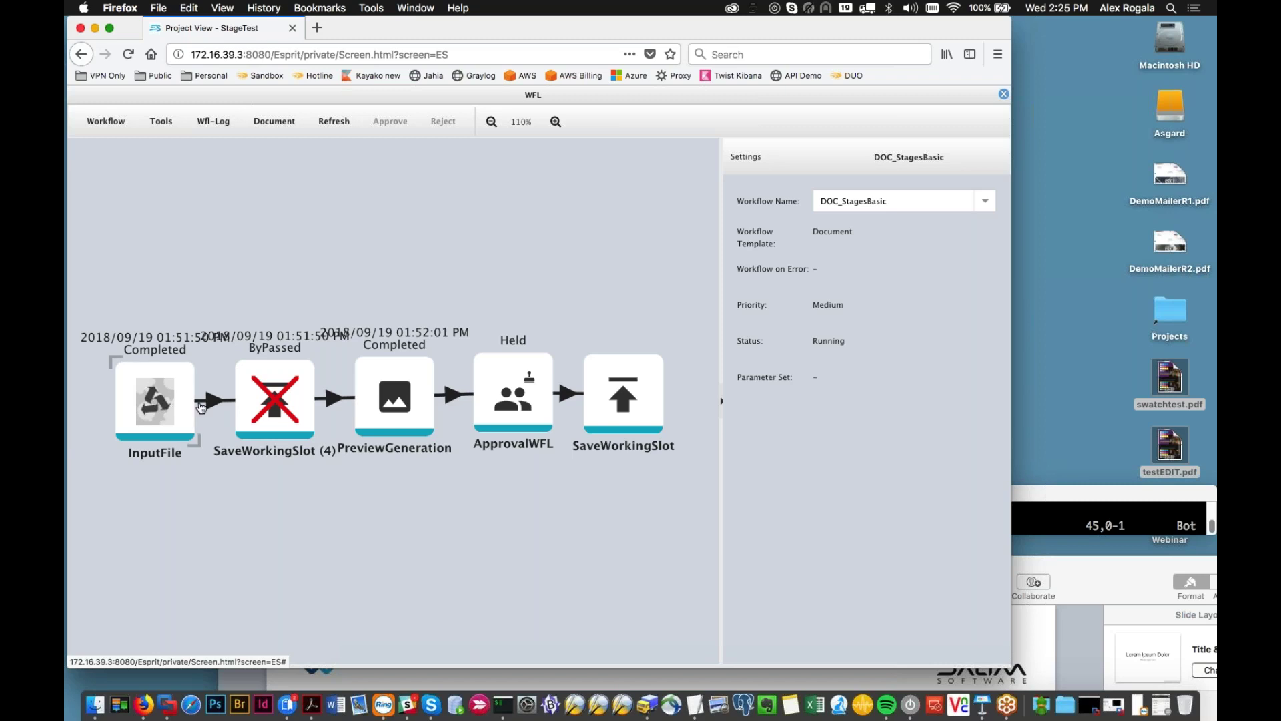
left_click(505, 408)
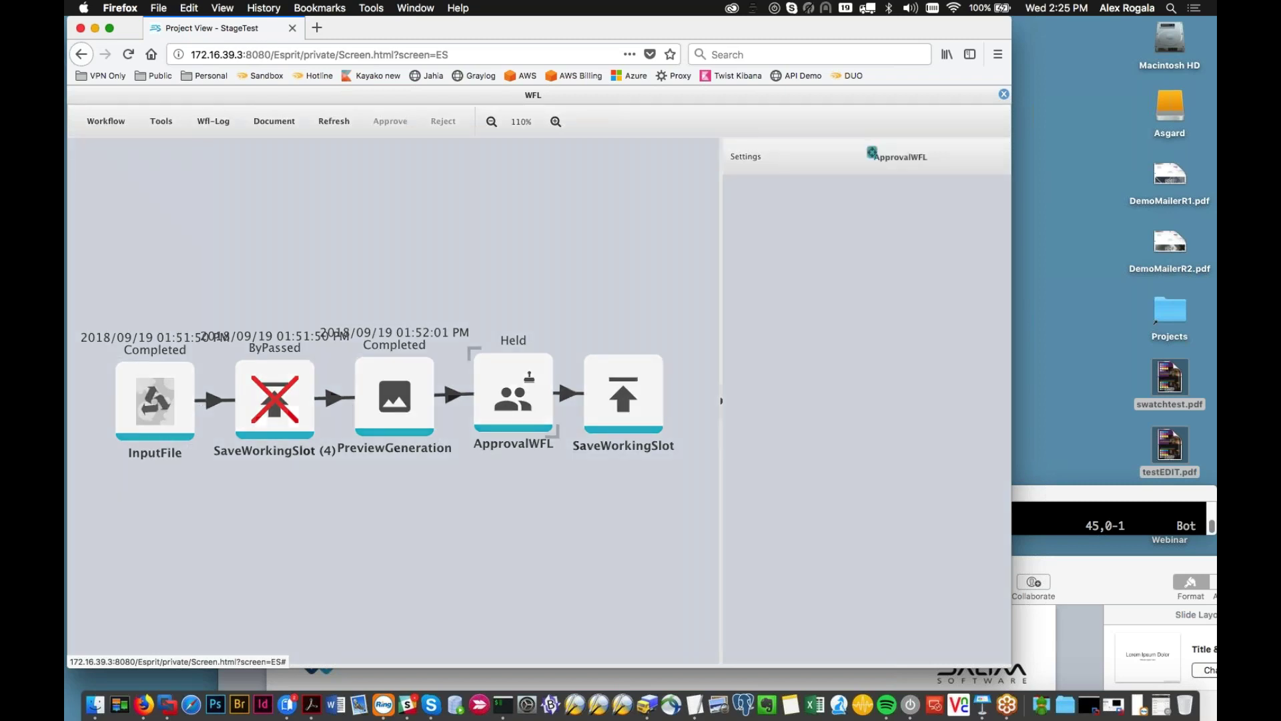
left_click(609, 429)
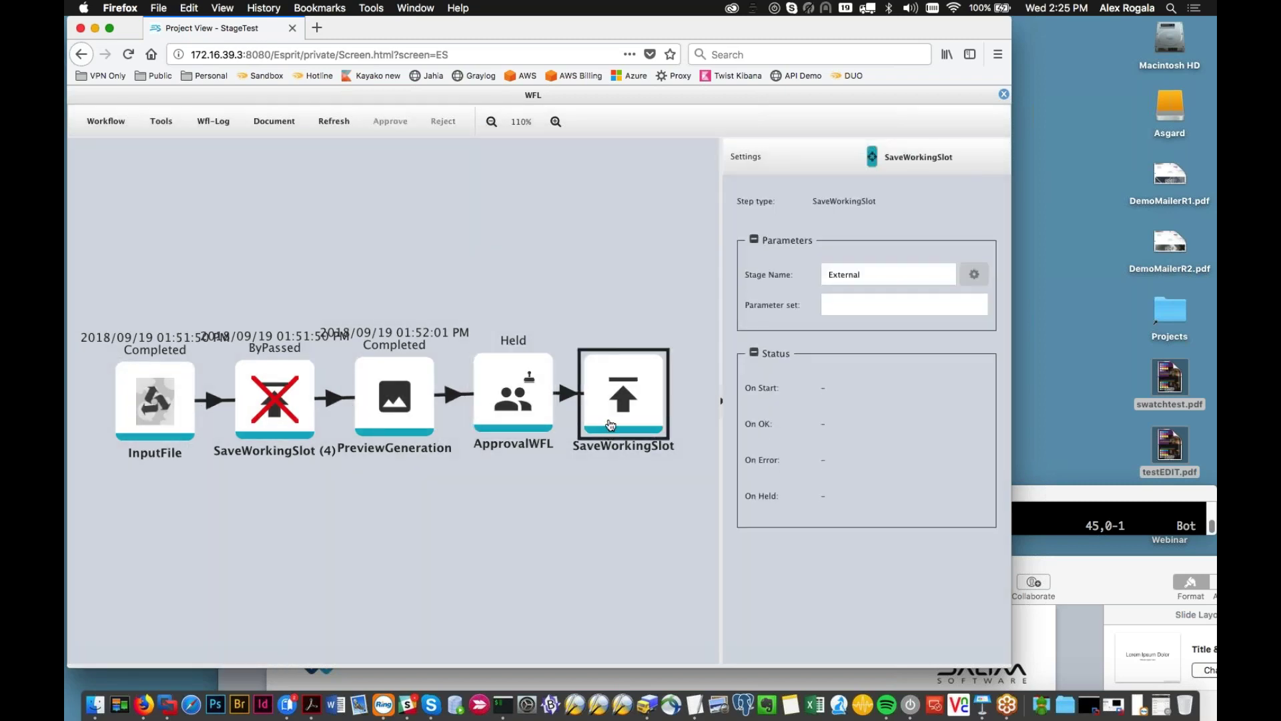
key("Escape")
Step: Log out and fill the login form with the admin user name and password
left_click(143, 105)
left_click(134, 155)
type("admin")
key("Tab")
type("admin")
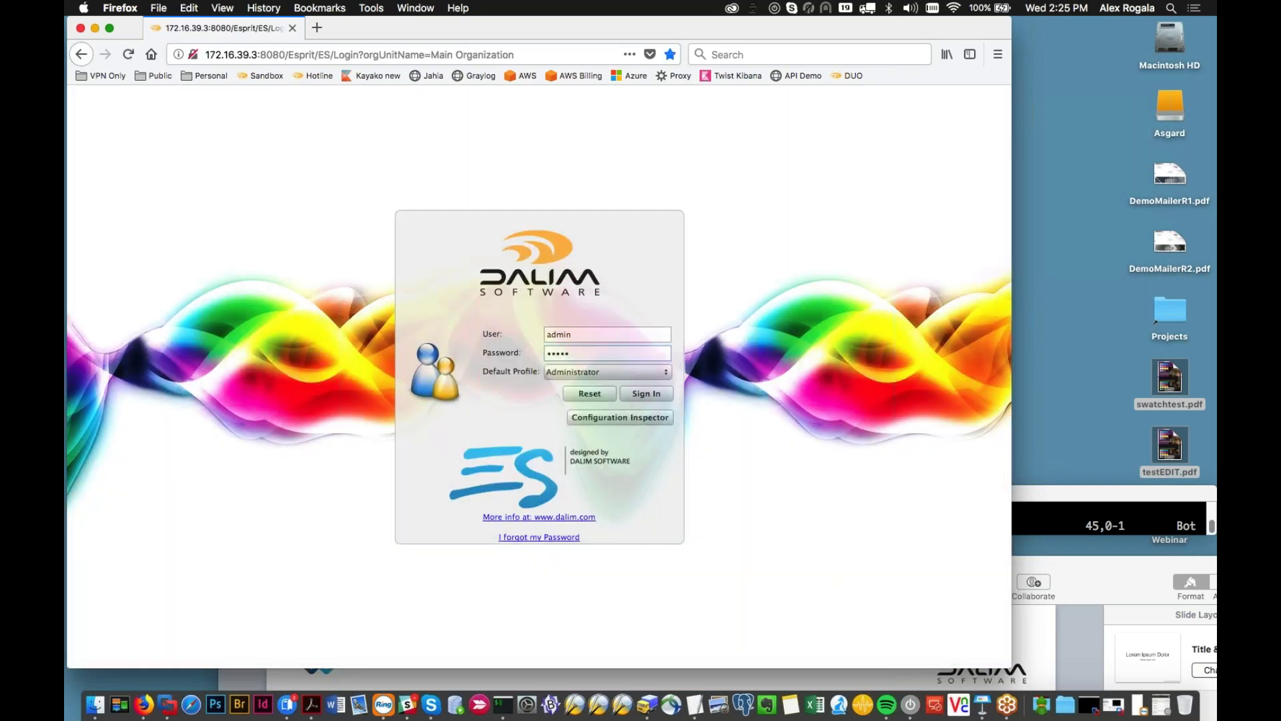
Step: Sign in under the Admin External Stage Only profile, where StageTest lists only DemoMailerR2.pdf
left_click(663, 371)
left_click(641, 377)
left_click(652, 394)
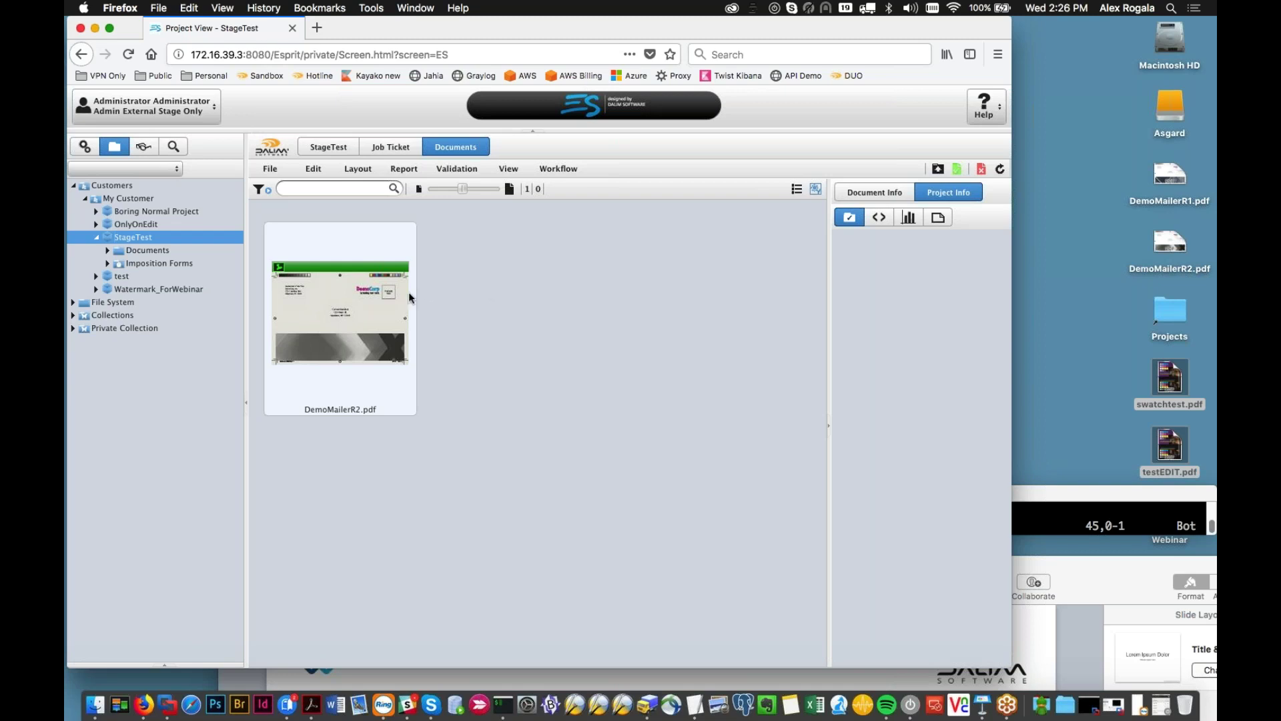
mouse_move(409, 293)
Step: Enable Watermarking in the Mask_Watermark user profile and save it
left_click(91, 154)
left_click(78, 186)
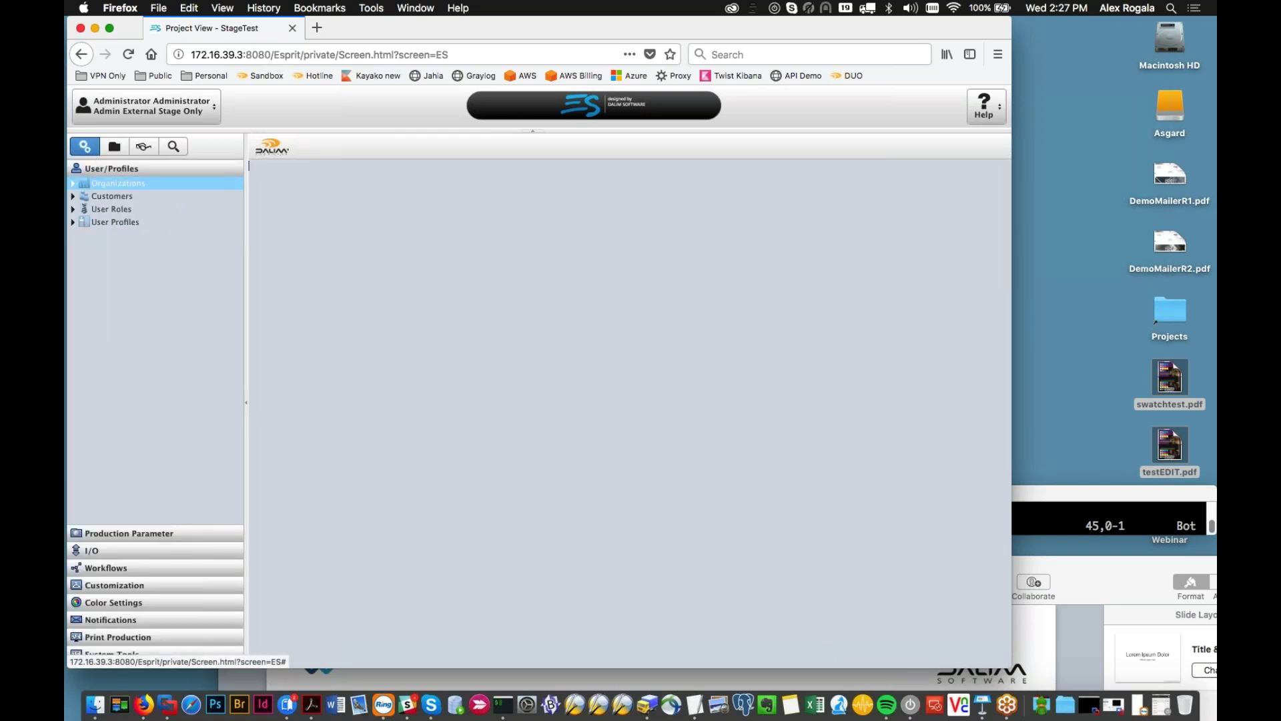
left_click(74, 184)
left_click(84, 197)
left_click(79, 261)
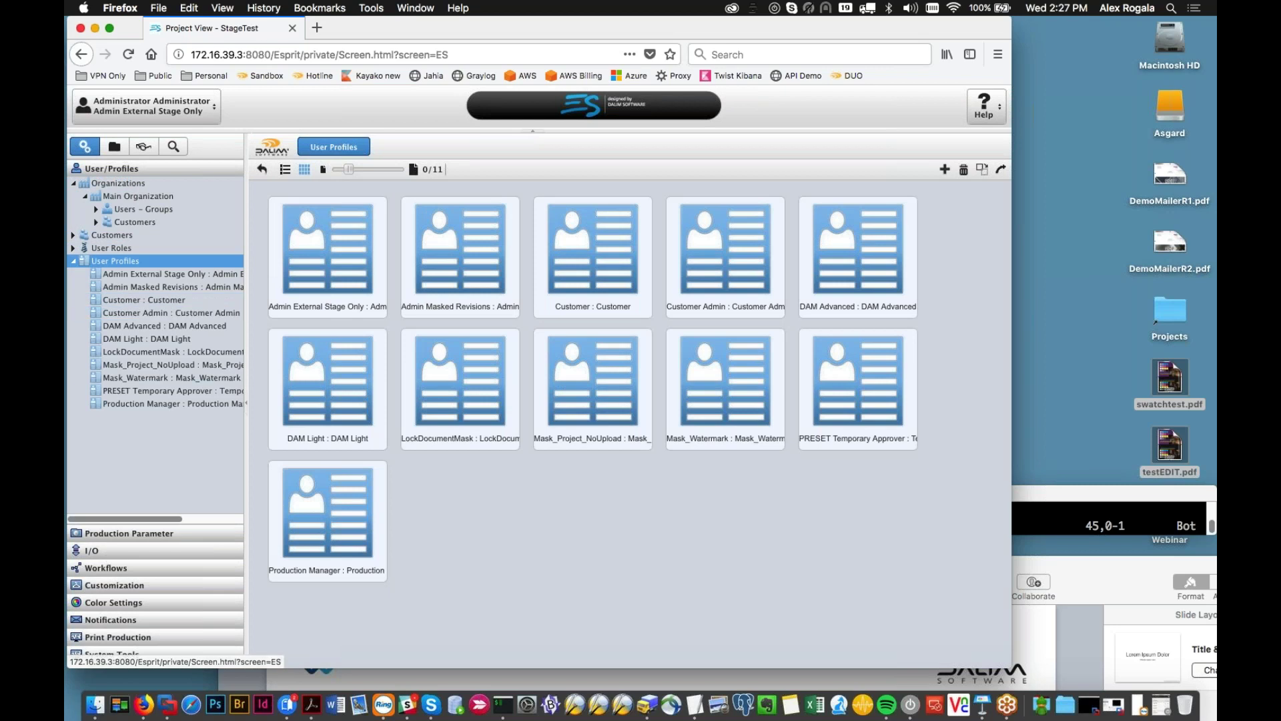
left_click(148, 377)
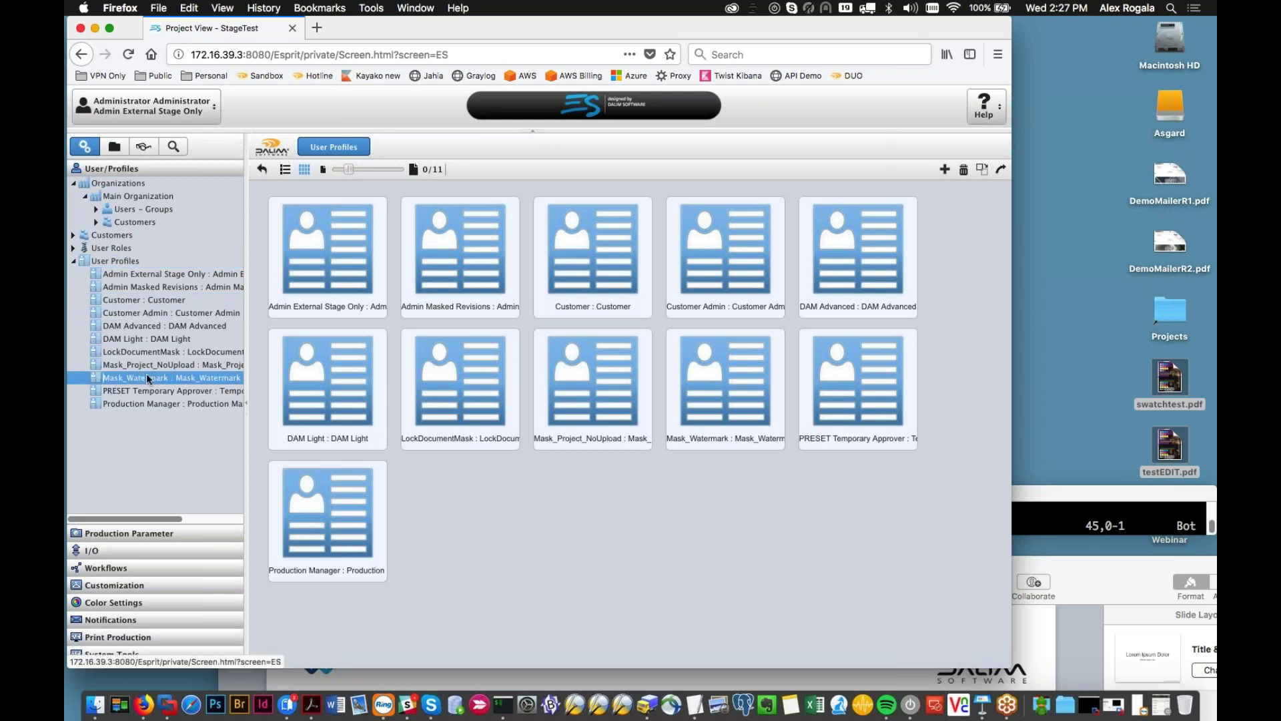
left_click(315, 194)
scroll(427, 281, "down", 5)
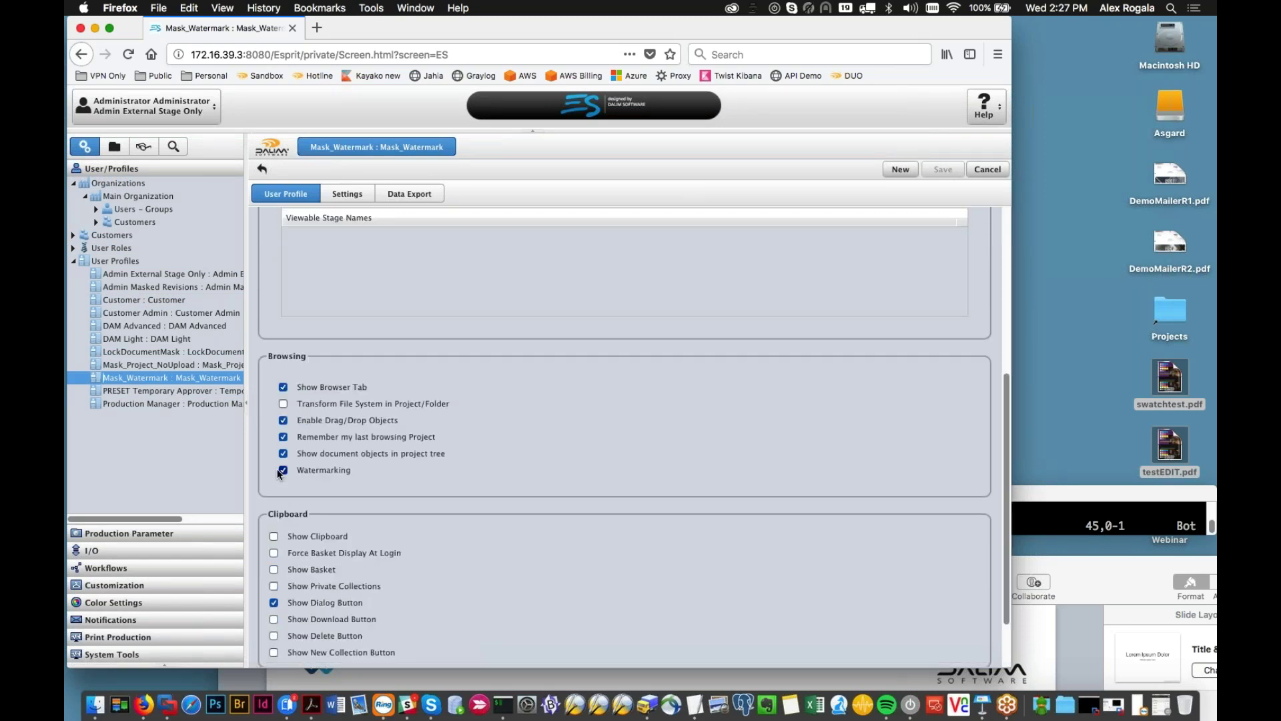
left_click(937, 169)
Step: Queue DemoMailerR1.pdf for upload into the Watermark_ForWebinar project
left_click(114, 146)
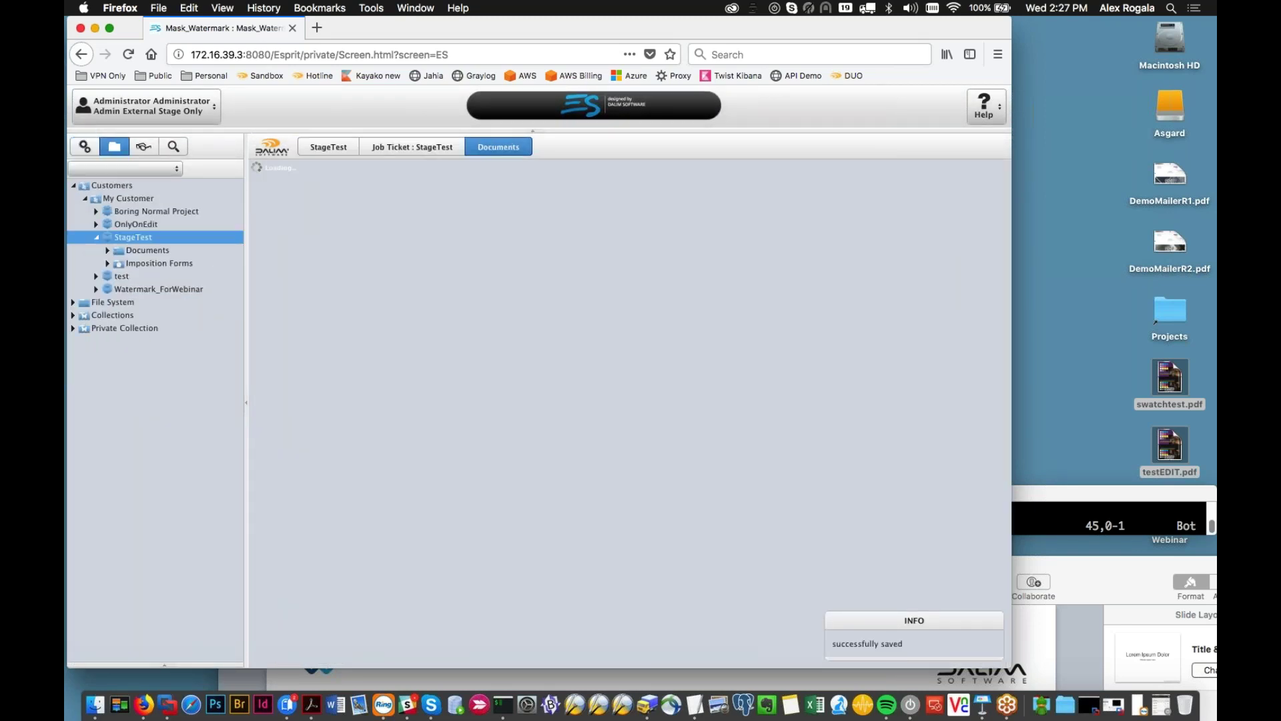
left_click(131, 289)
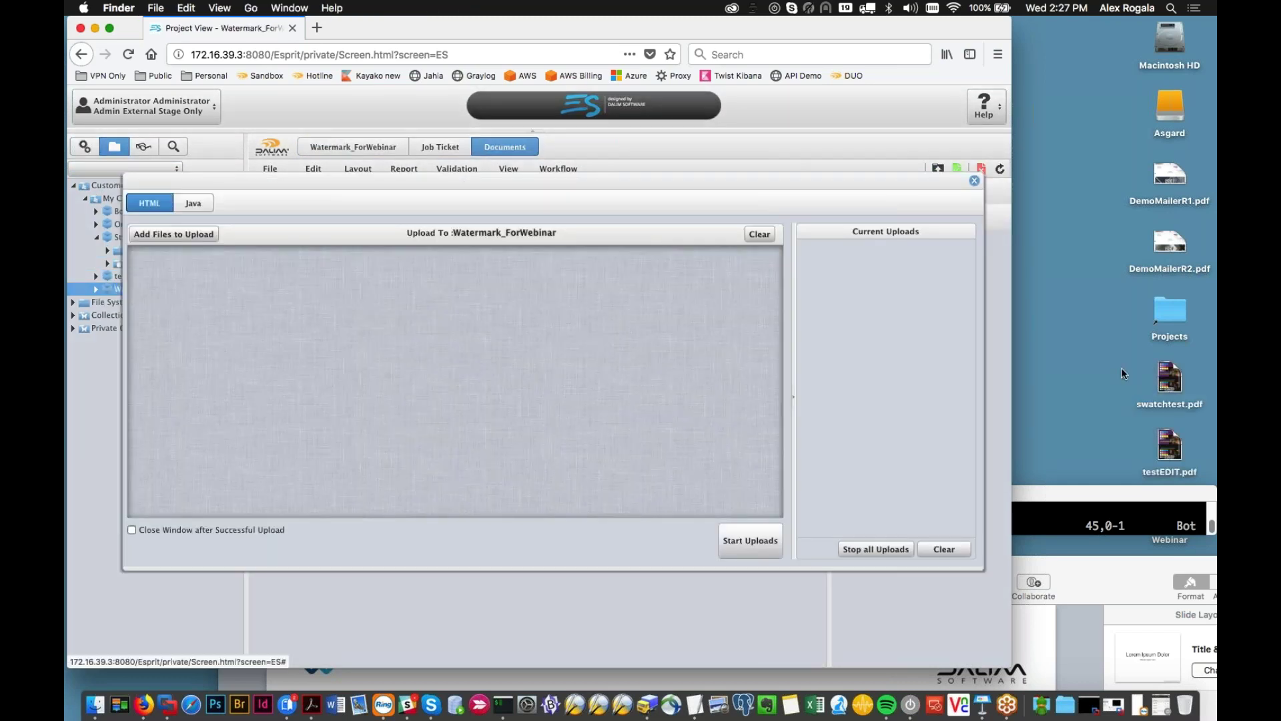
left_click(1121, 367)
left_click_drag(1174, 176, 625, 379)
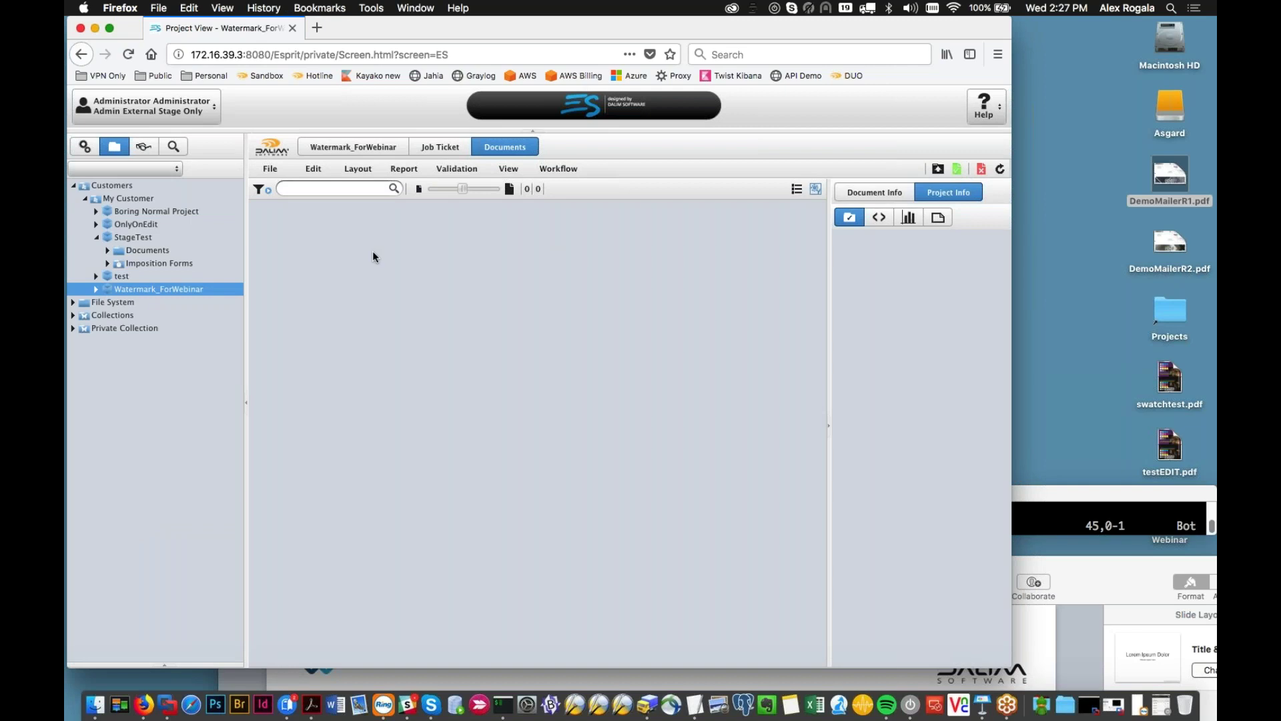
Step: Log out and sign back in with the admin account under the Administrator profile
left_click(144, 106)
left_click(166, 156)
type("adm")
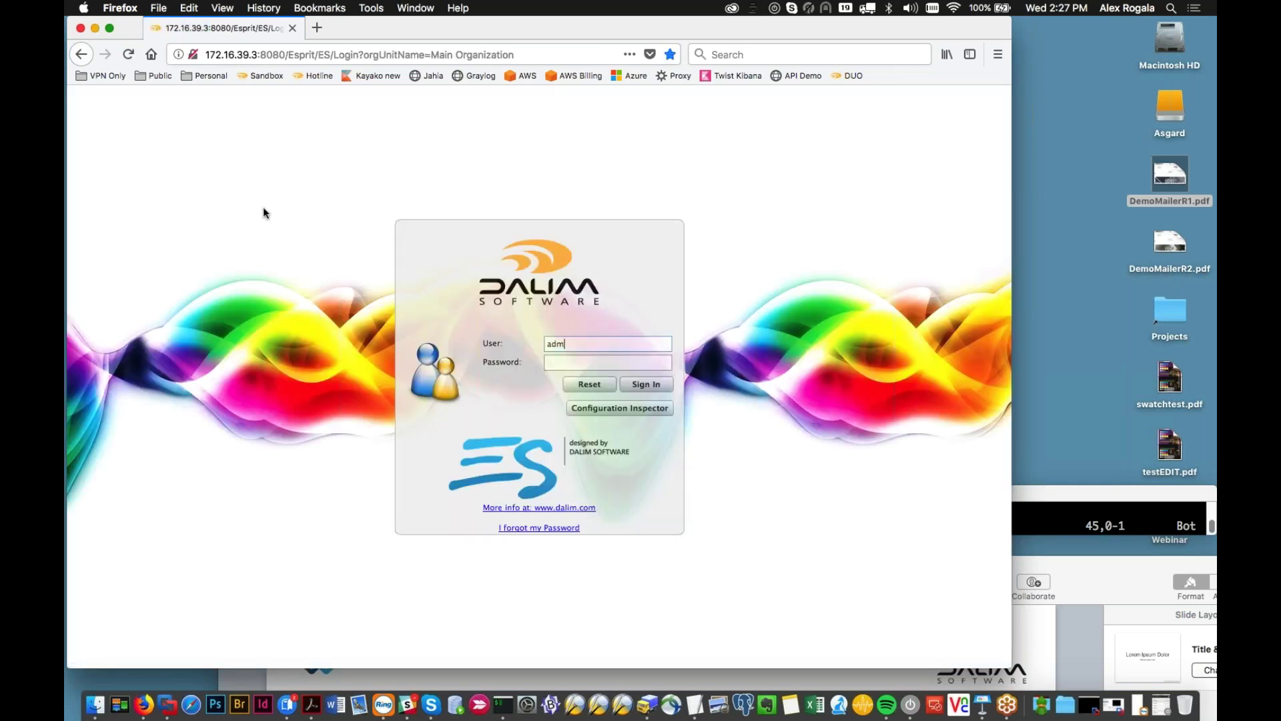
type("in")
key("Down")
key("Return")
key("Return")
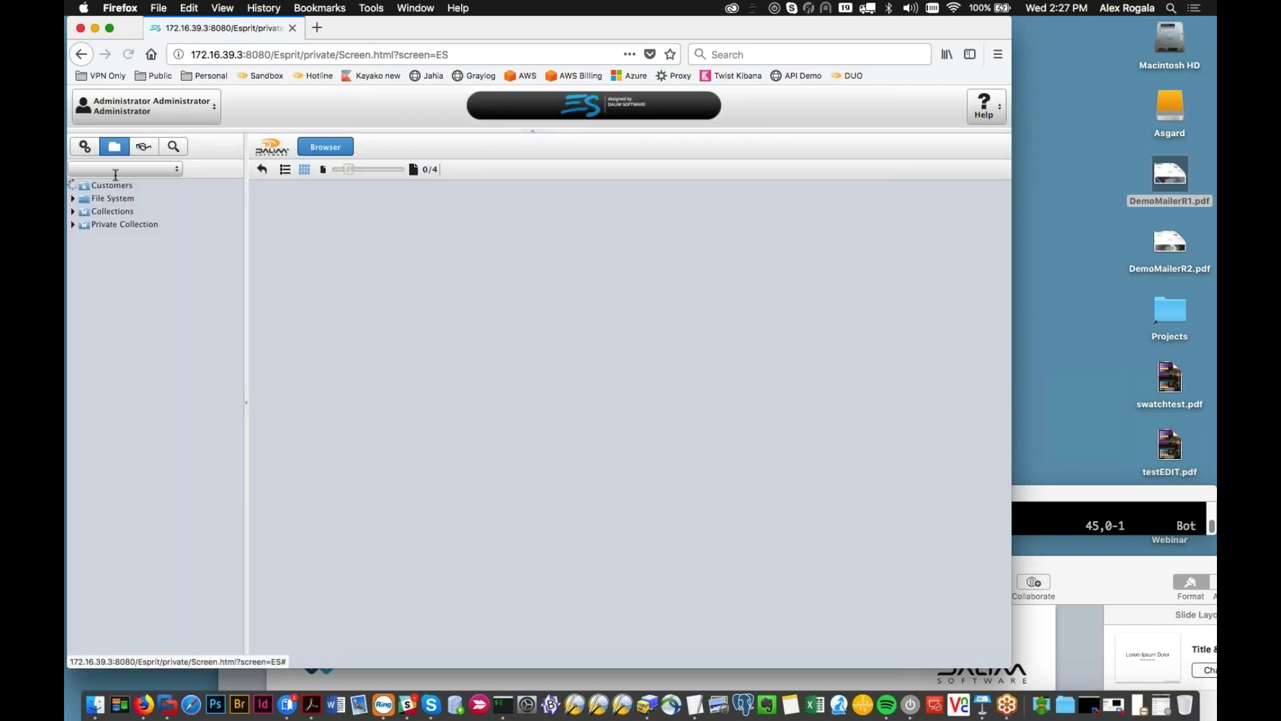
Step: Inspect the watermarked DemoMailerR1.pdf and its workflow, then go to User/Profiles administration
left_click(378, 255)
double_click(375, 323)
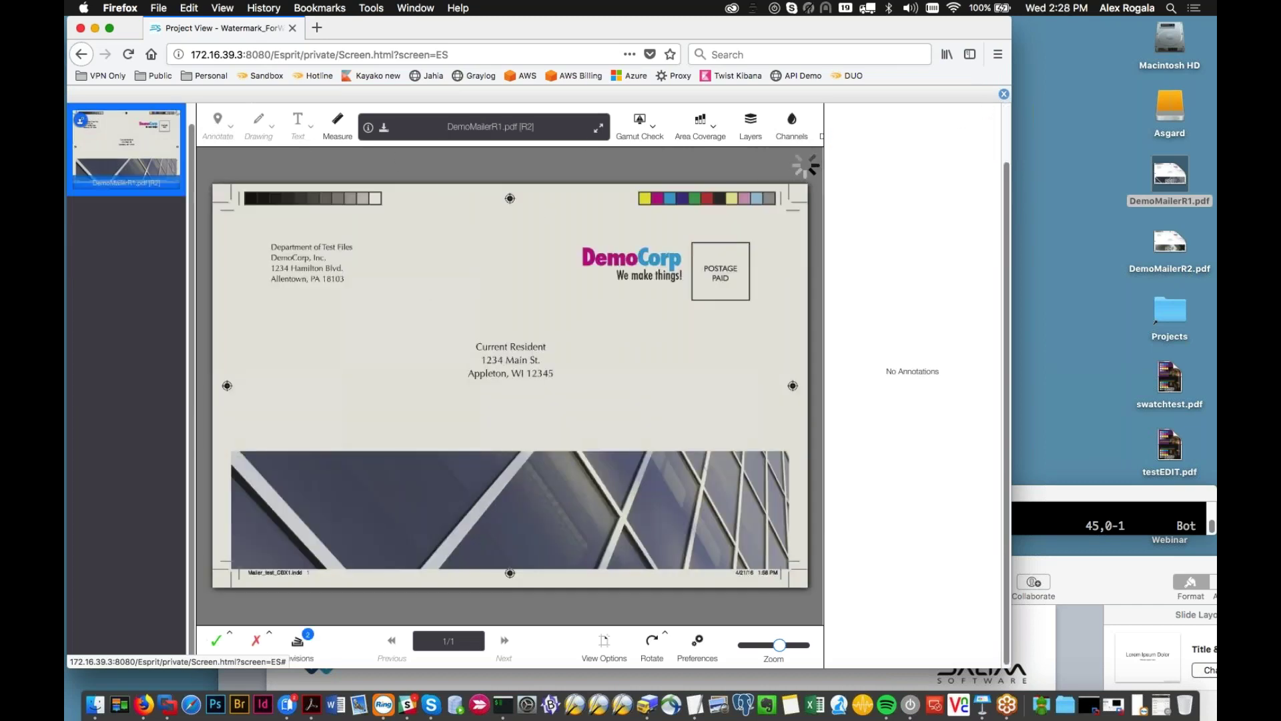
left_click(1003, 94)
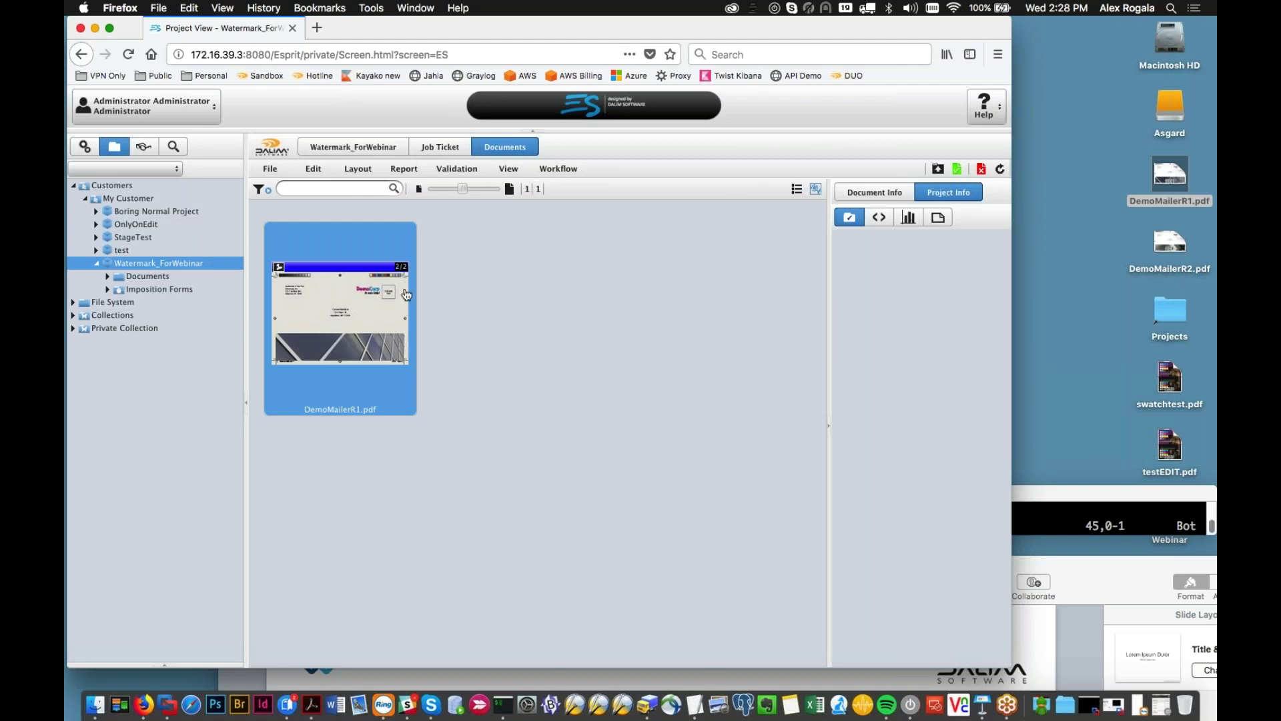
double_click(355, 295)
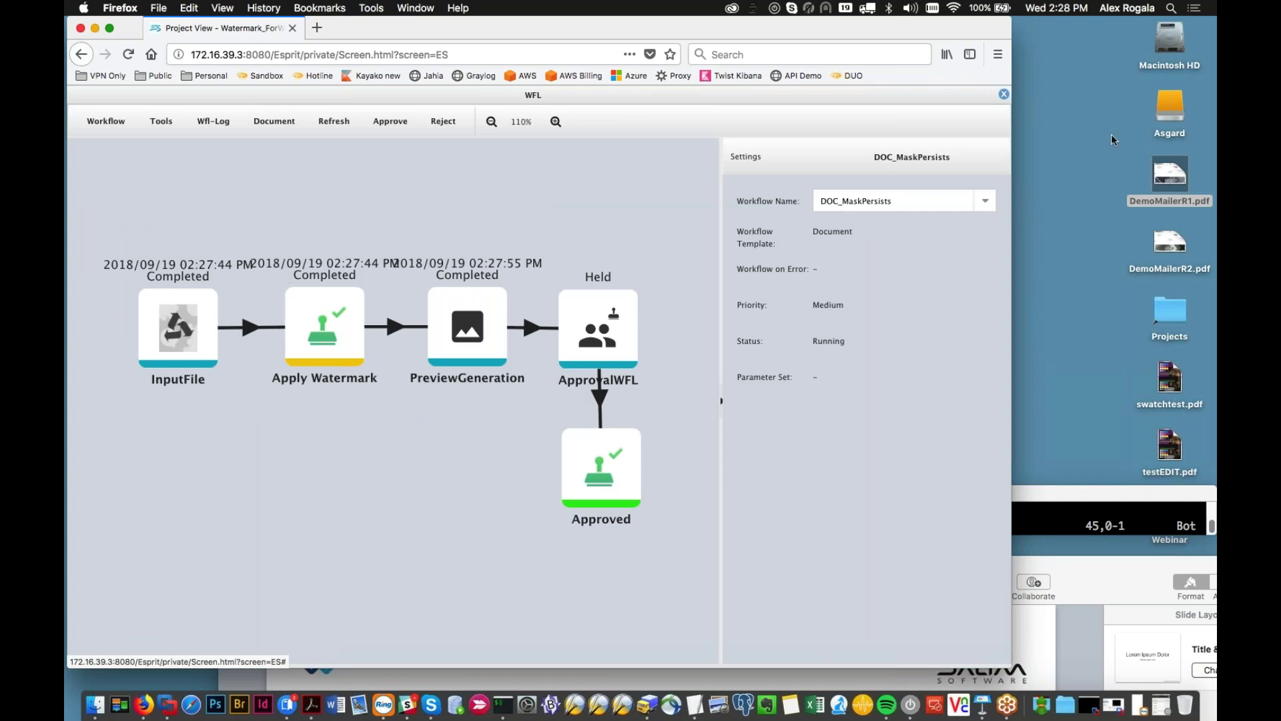
left_click(1004, 94)
double_click(332, 317)
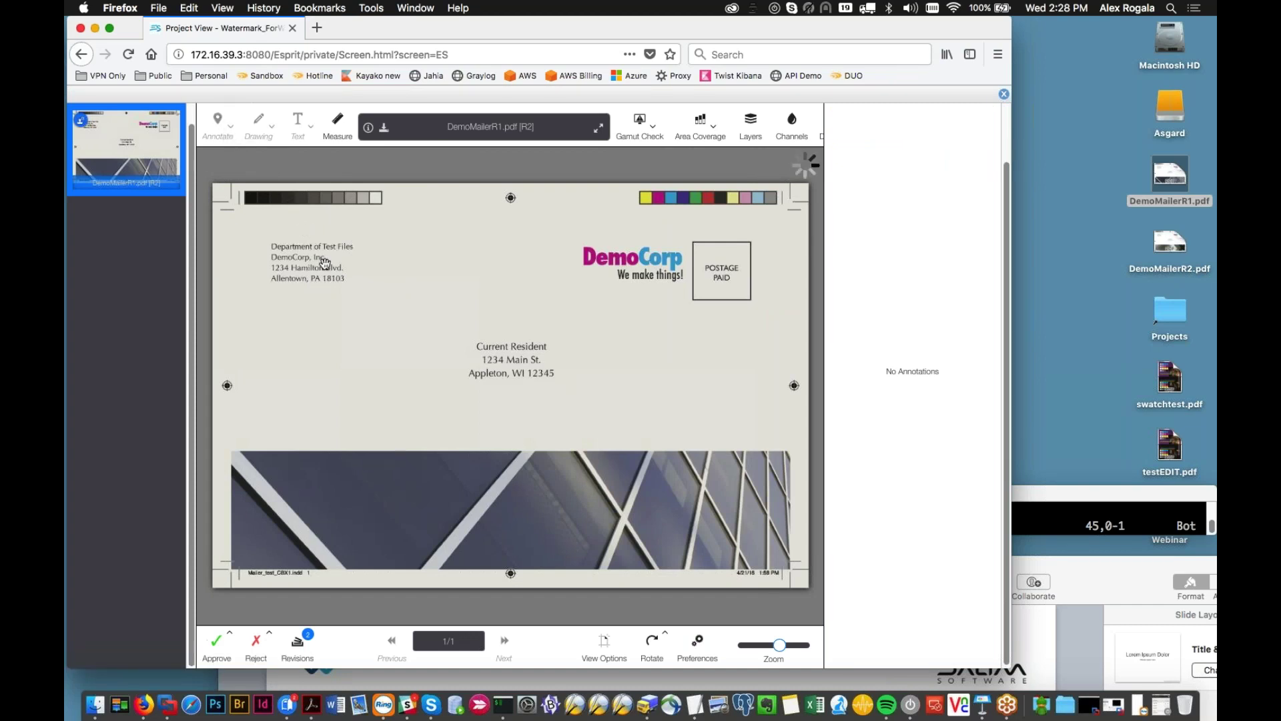
left_click(1004, 94)
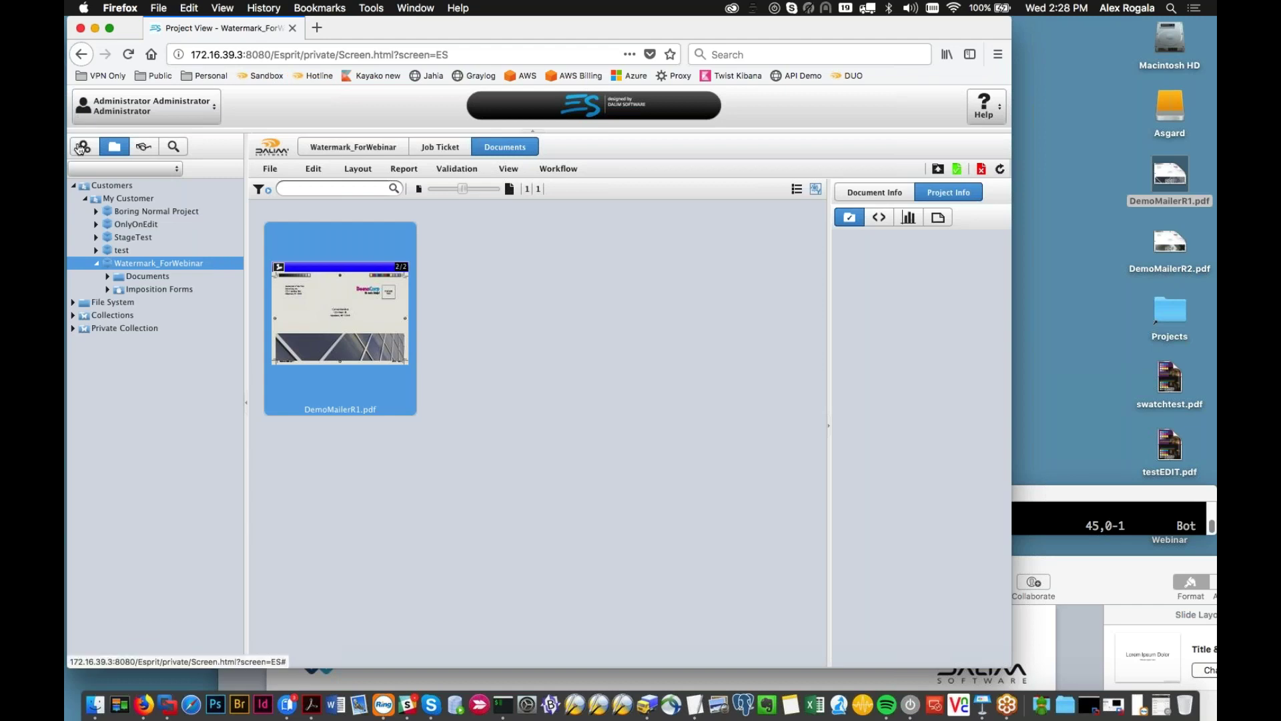
left_click(81, 148)
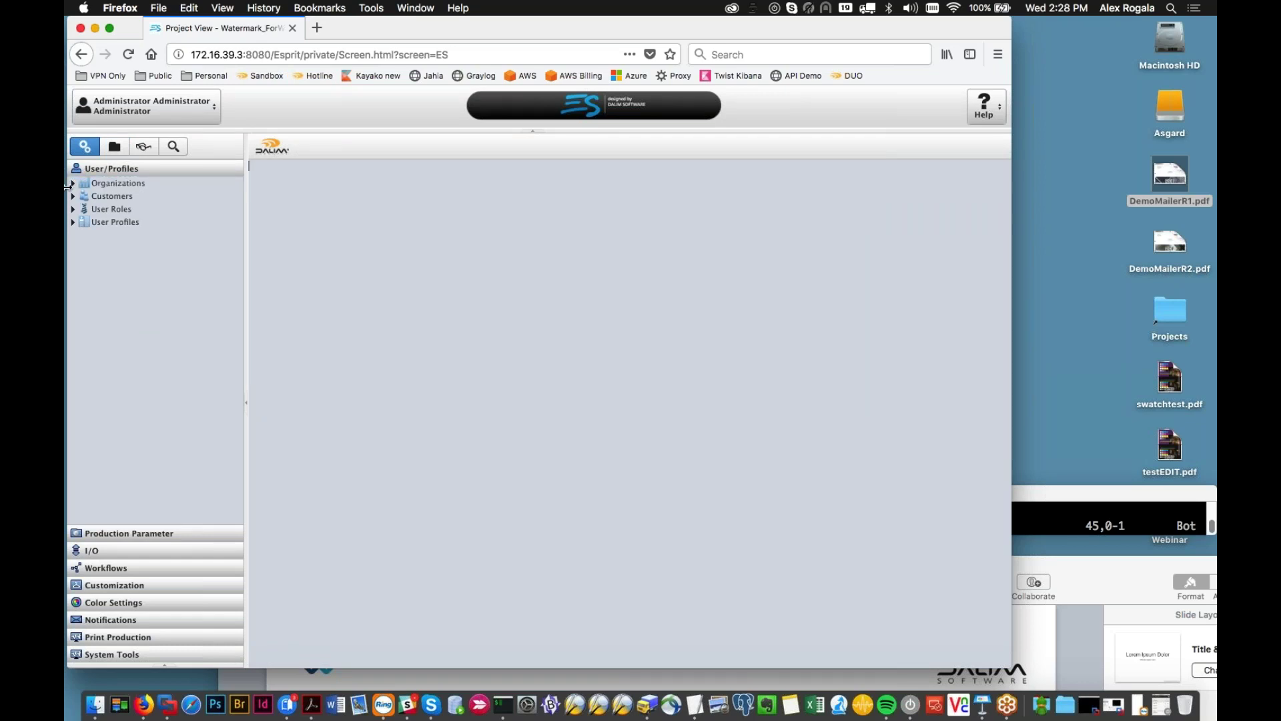
Step: Review Mask_Watermark's Project-level DIALOGUE Engine viewer rights
left_click(92, 222)
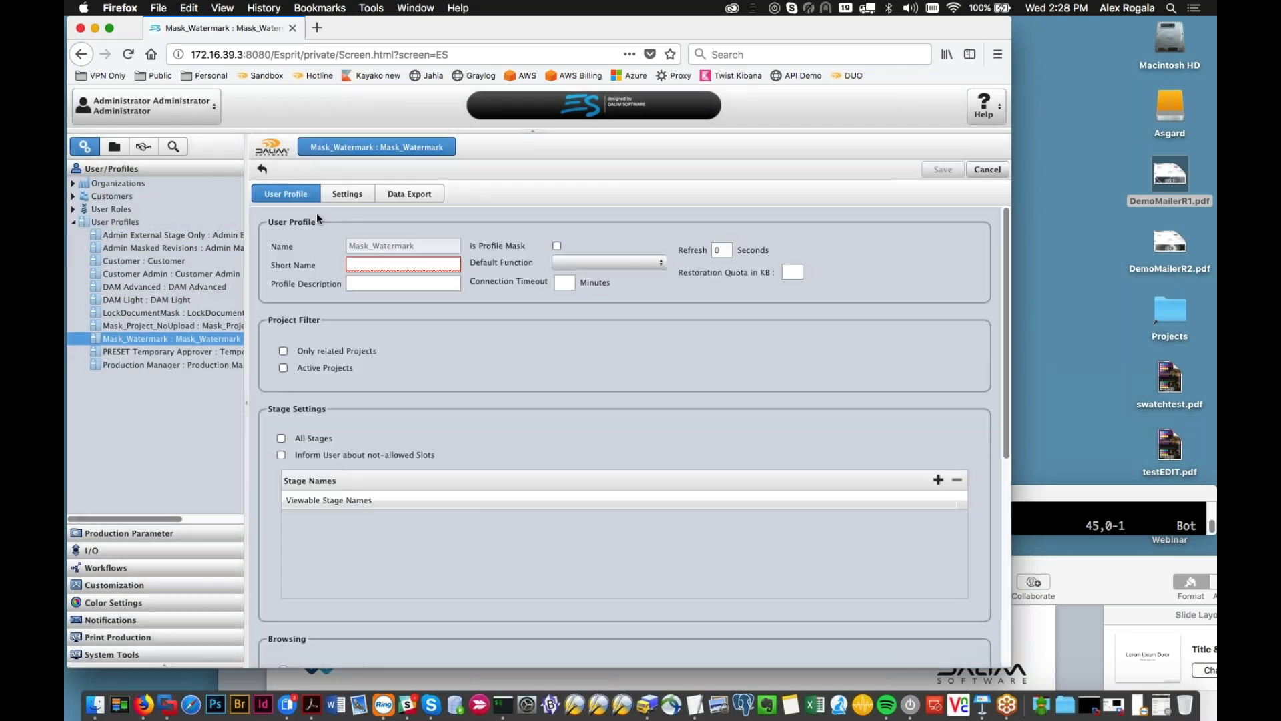
left_click(347, 193)
left_click(325, 220)
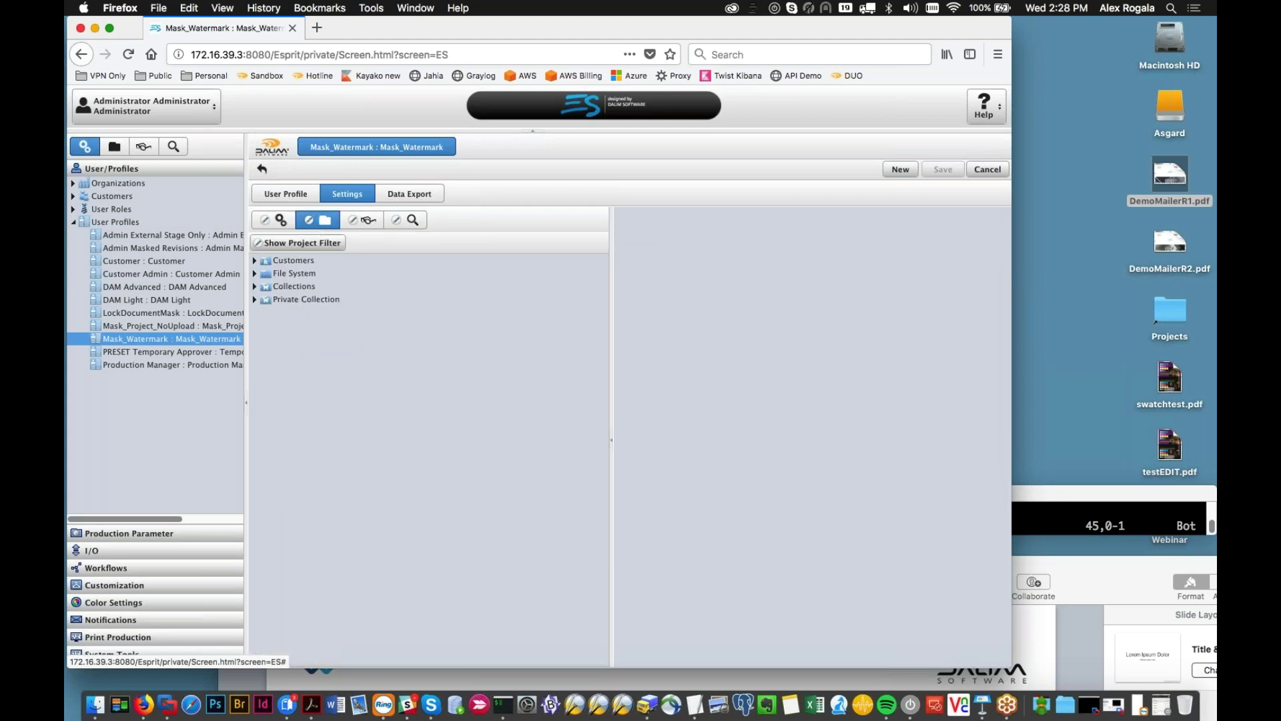
left_click(266, 273)
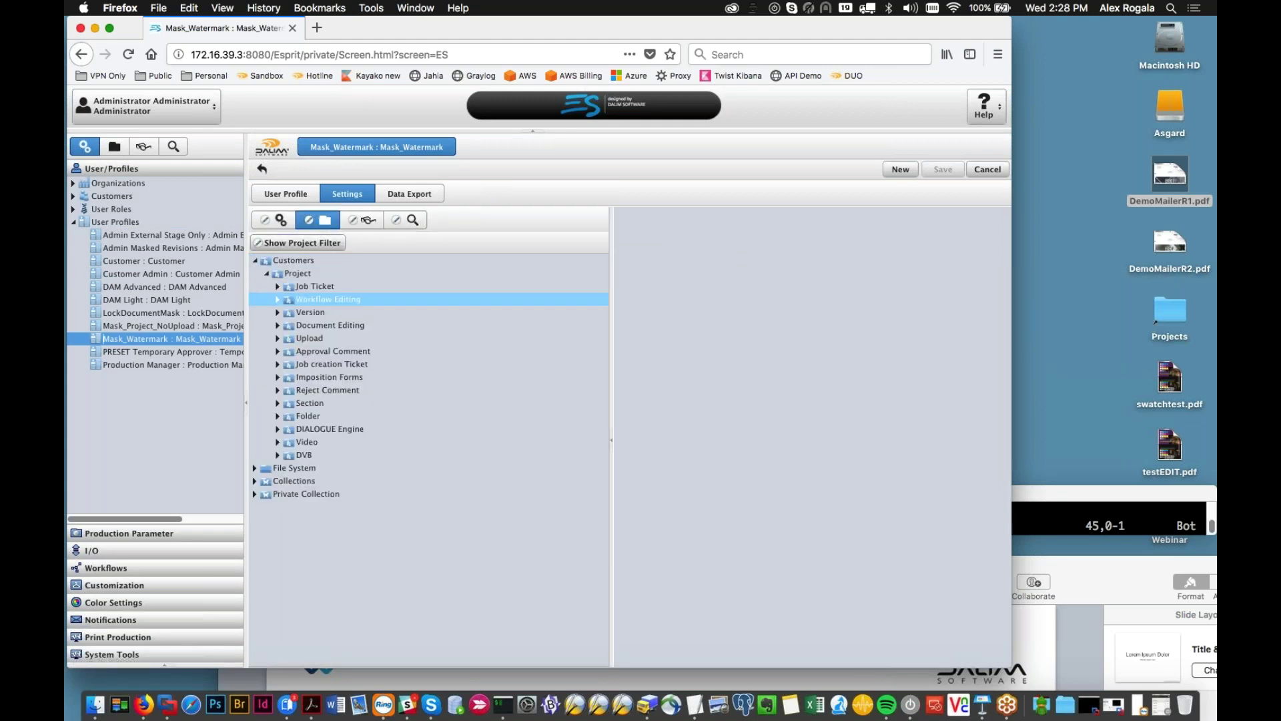
left_click(330, 429)
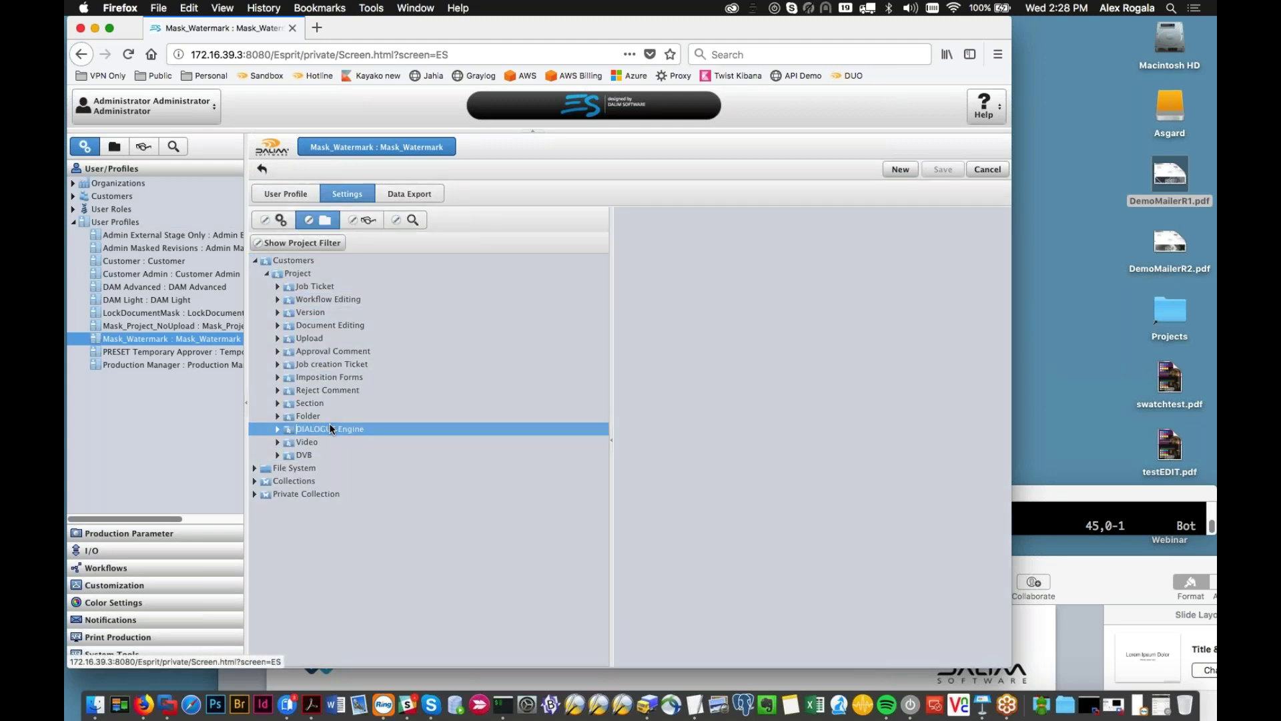
scroll(855, 657, "right", 2)
scroll(868, 651, "right", 5)
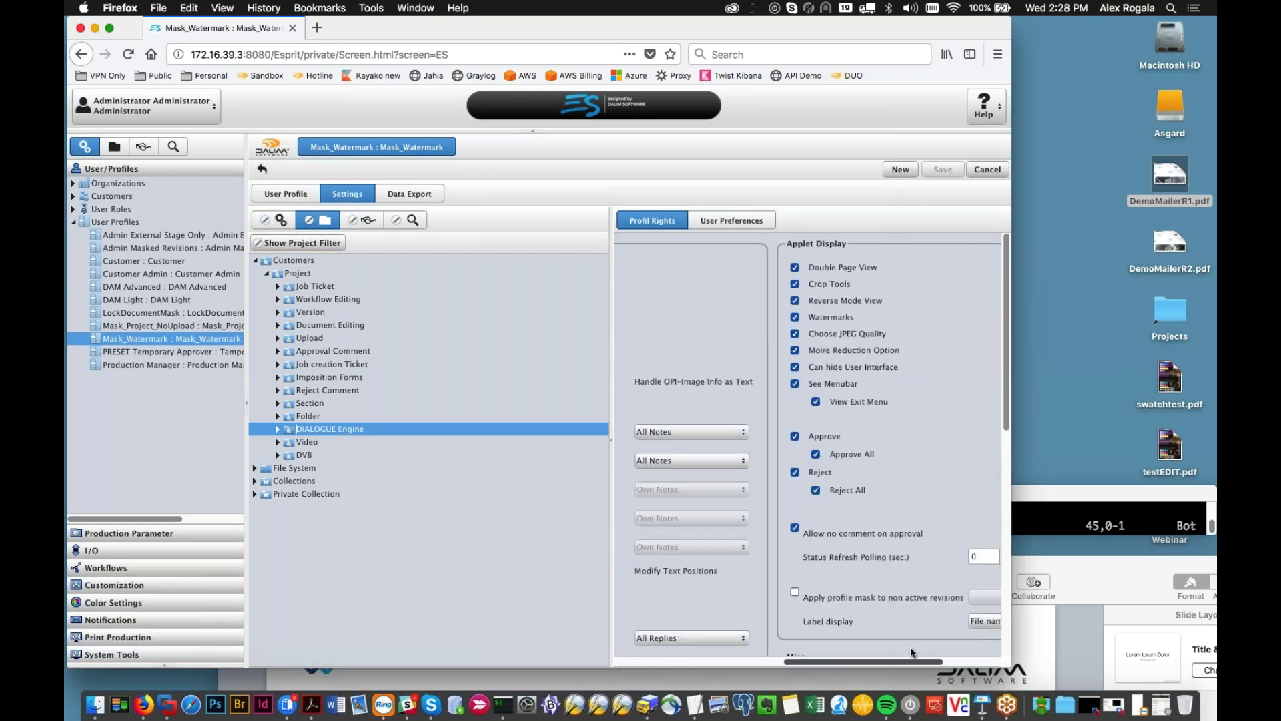
scroll(821, 639, "left", 5)
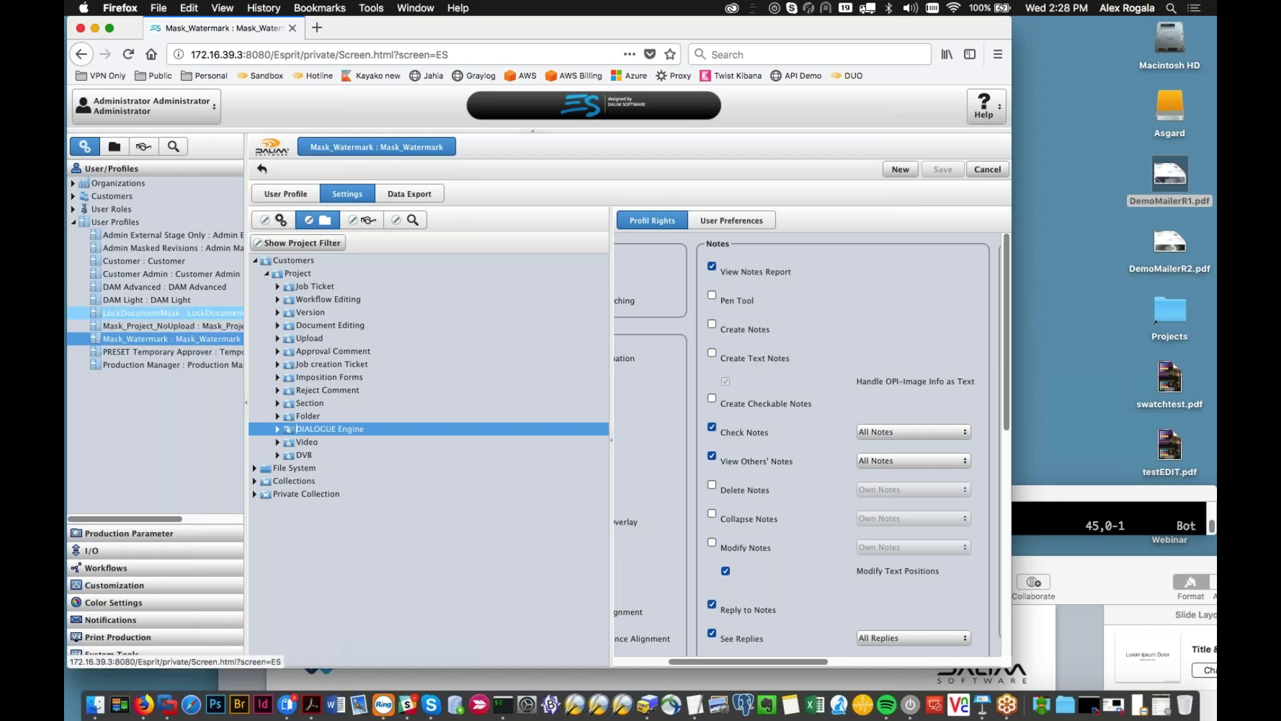
Step: Display LockDocumentMask's DIALOGUE Engine rights, showing Use HTML5 and Pen Tool enabled
left_click(165, 319)
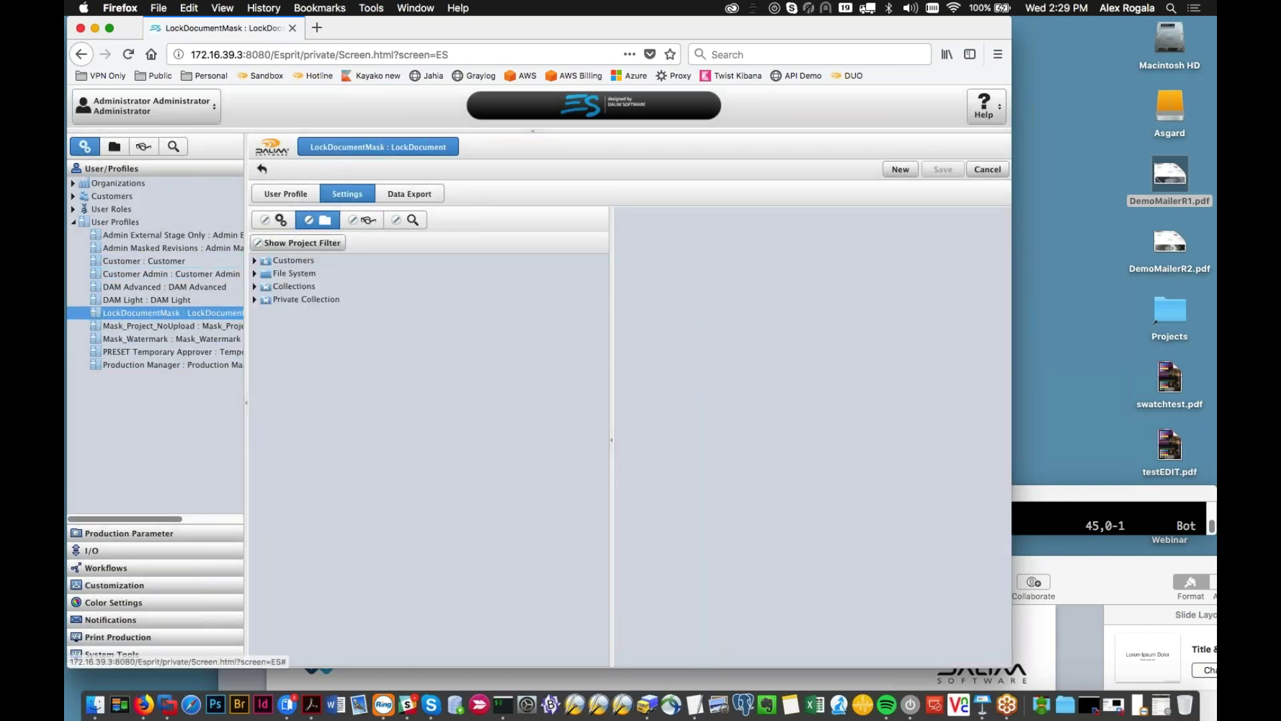
left_click(288, 194)
scroll(394, 429, "down", 10)
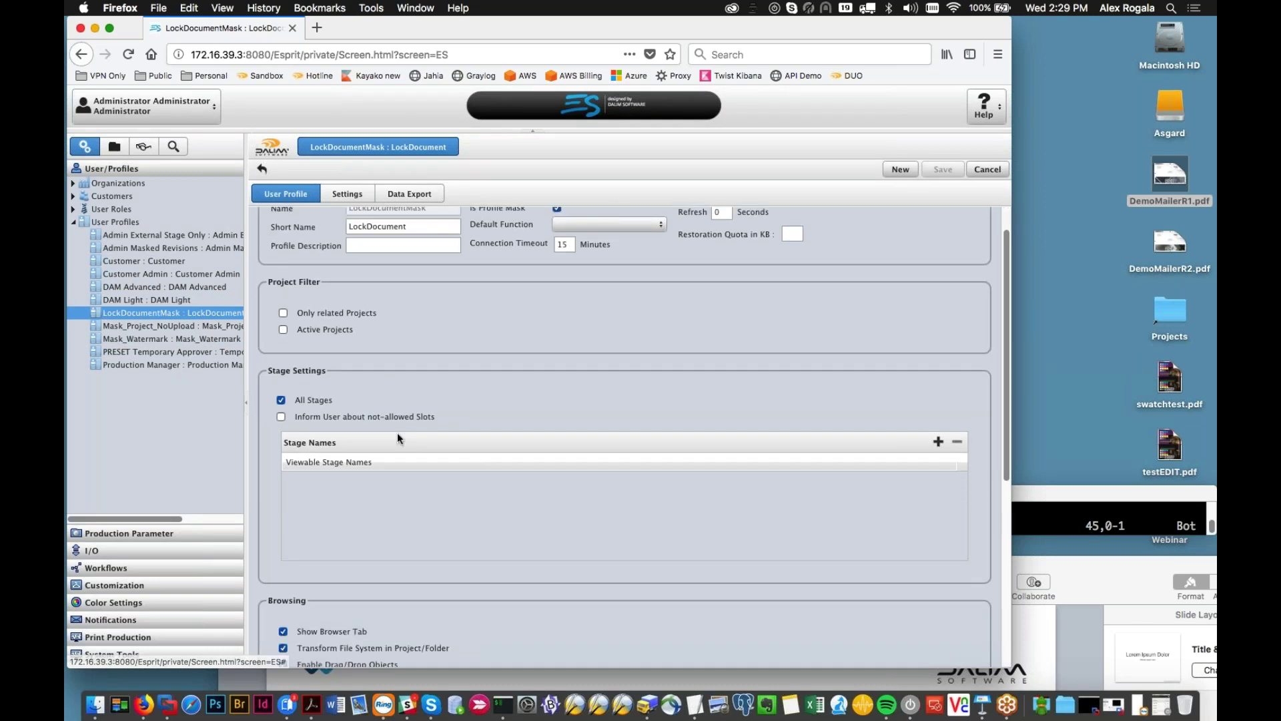
scroll(387, 427, "down", 1)
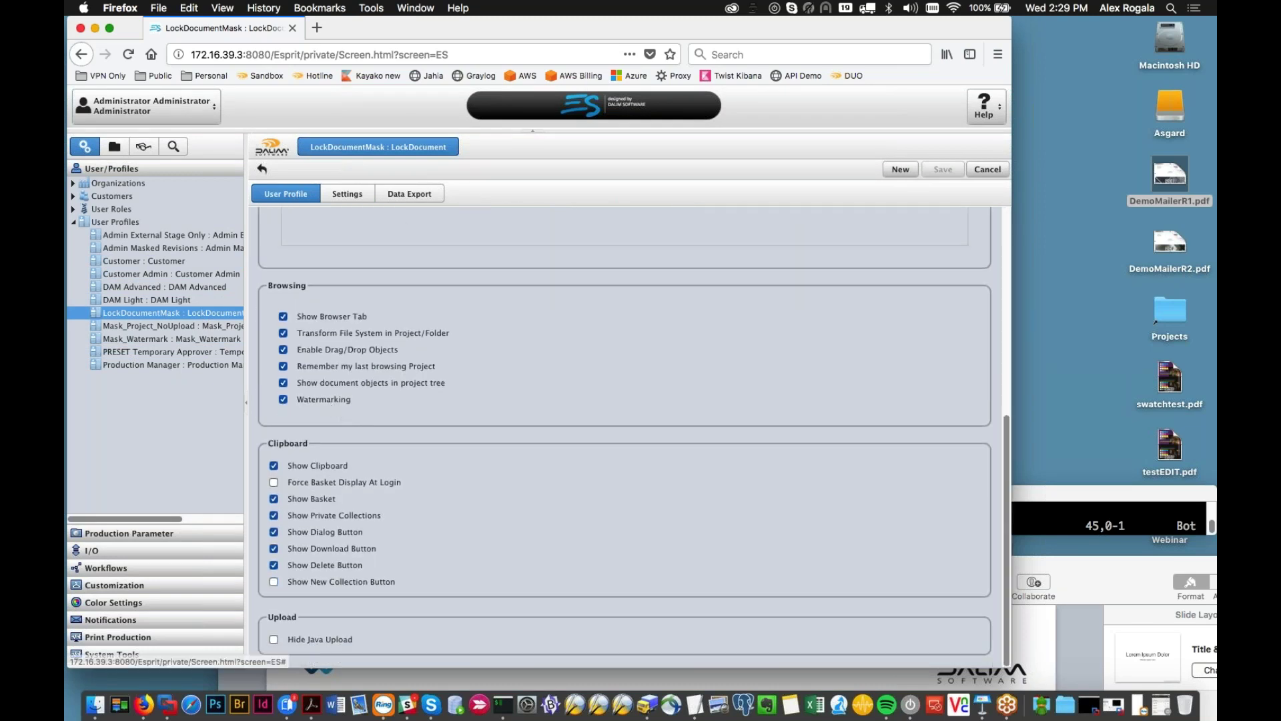
left_click(347, 193)
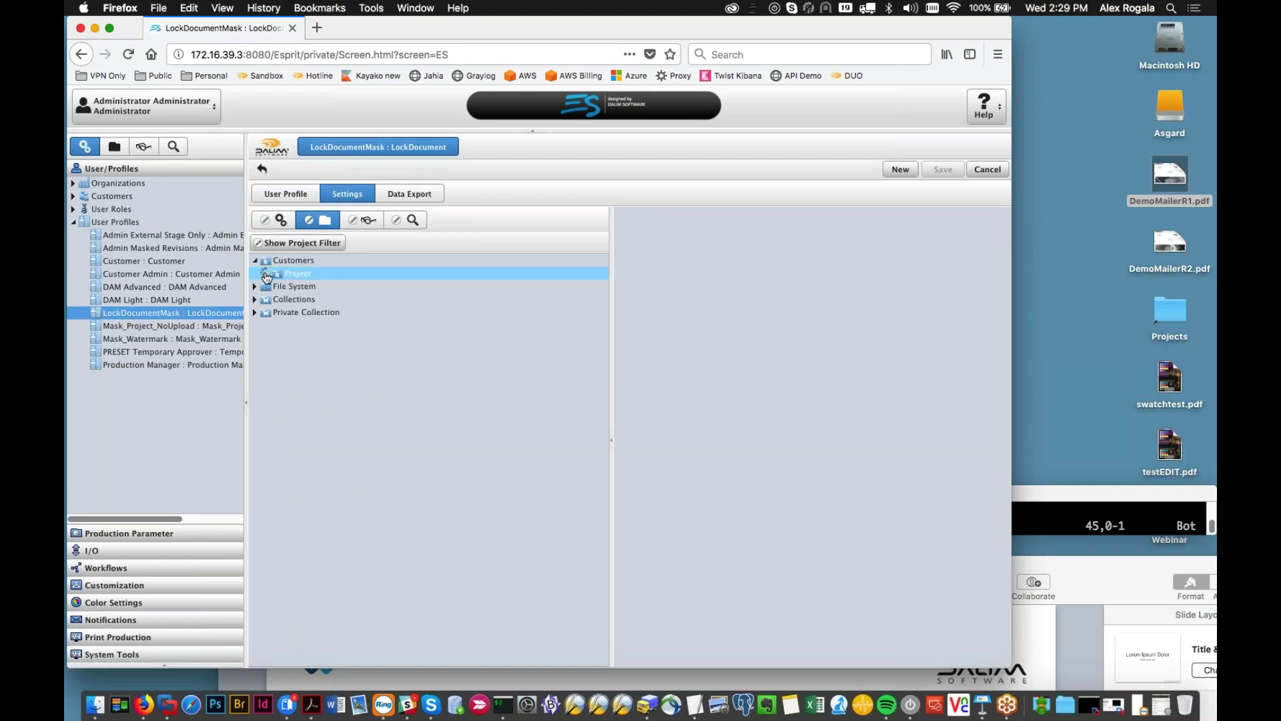
left_click(333, 427)
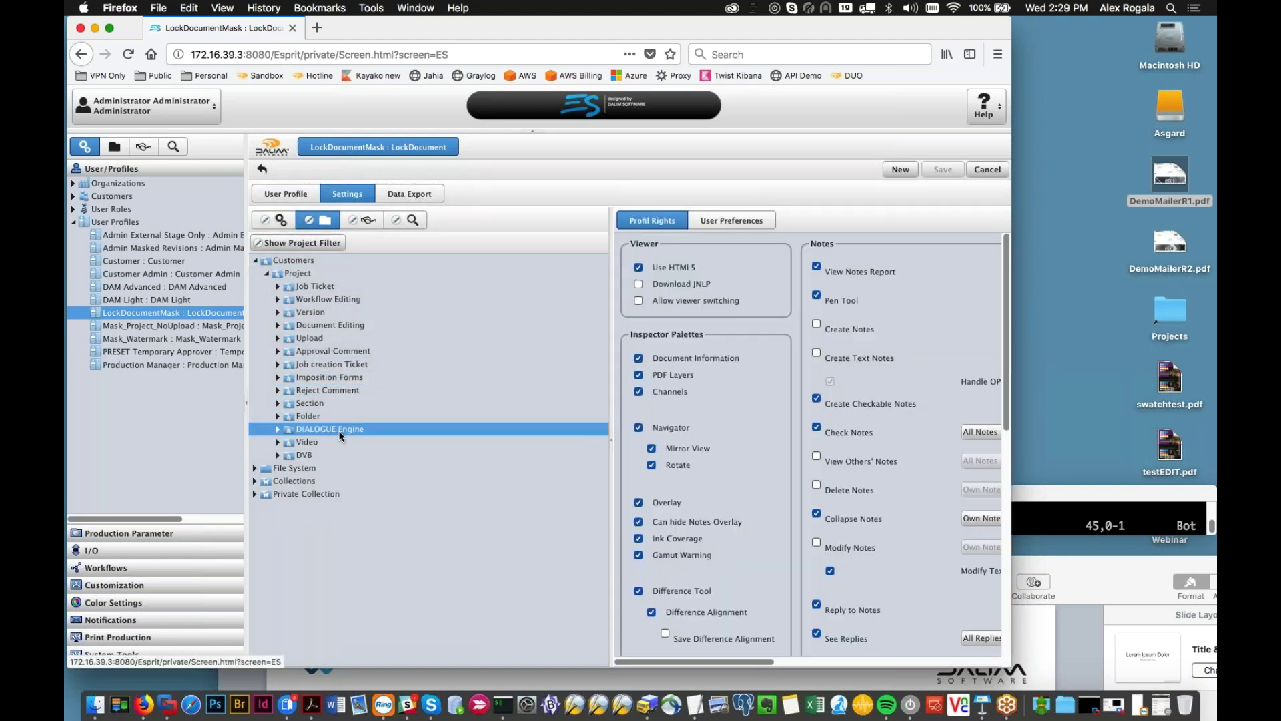
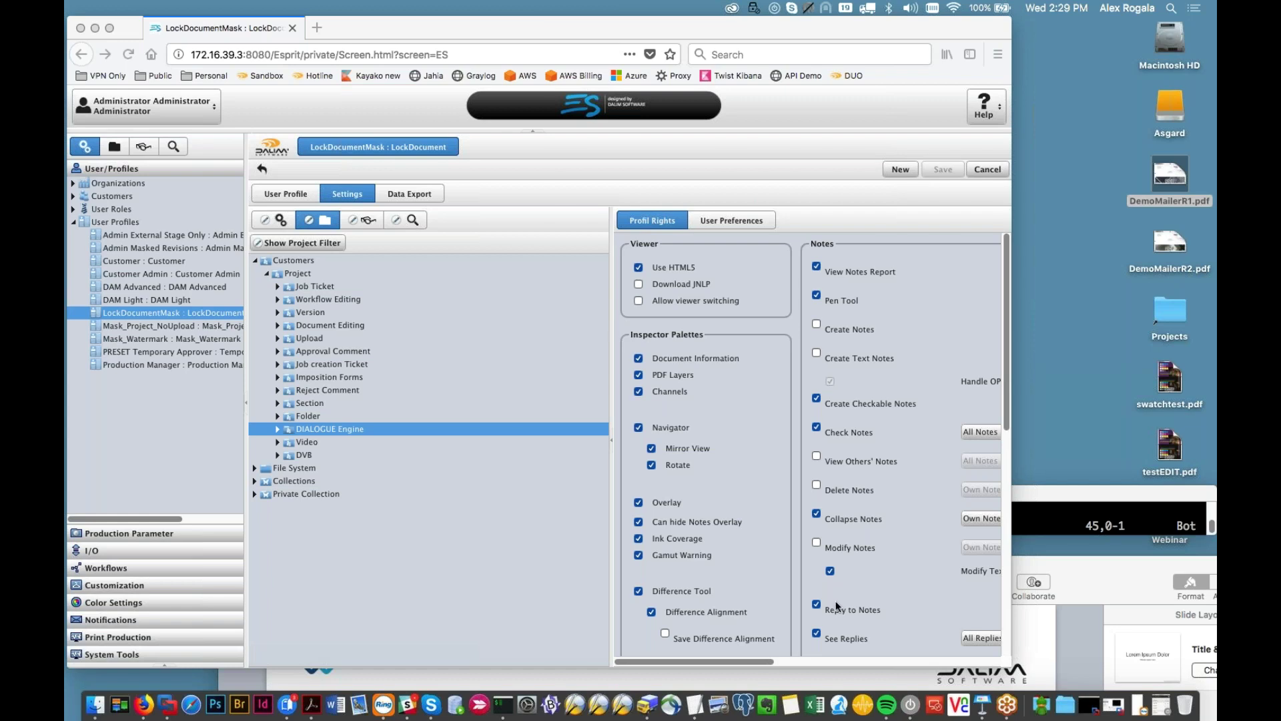
Step: Bring Firefox forward and expand Workflow Creation in the Workflows administration panel
left_click(736, 661)
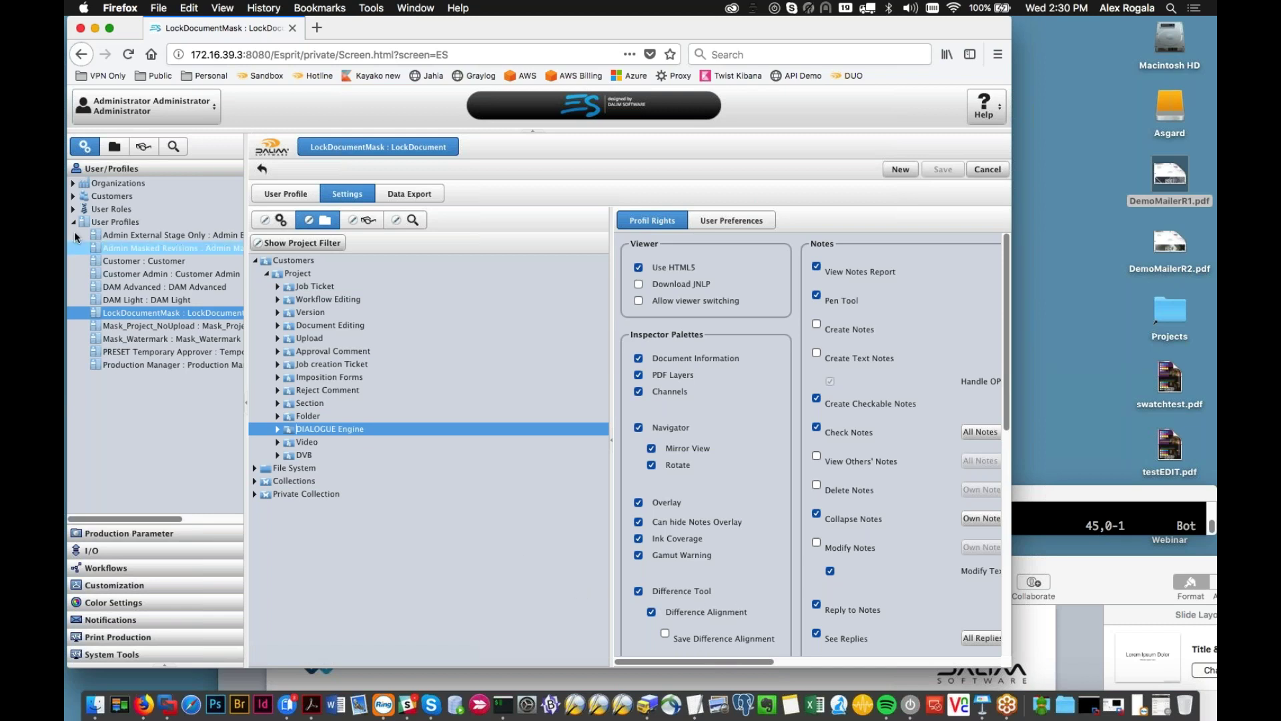
left_click(160, 567)
left_click(74, 235)
Step: Add a new workflow named 'Action_removemask' in the Webinar folder and save it
left_click(84, 249)
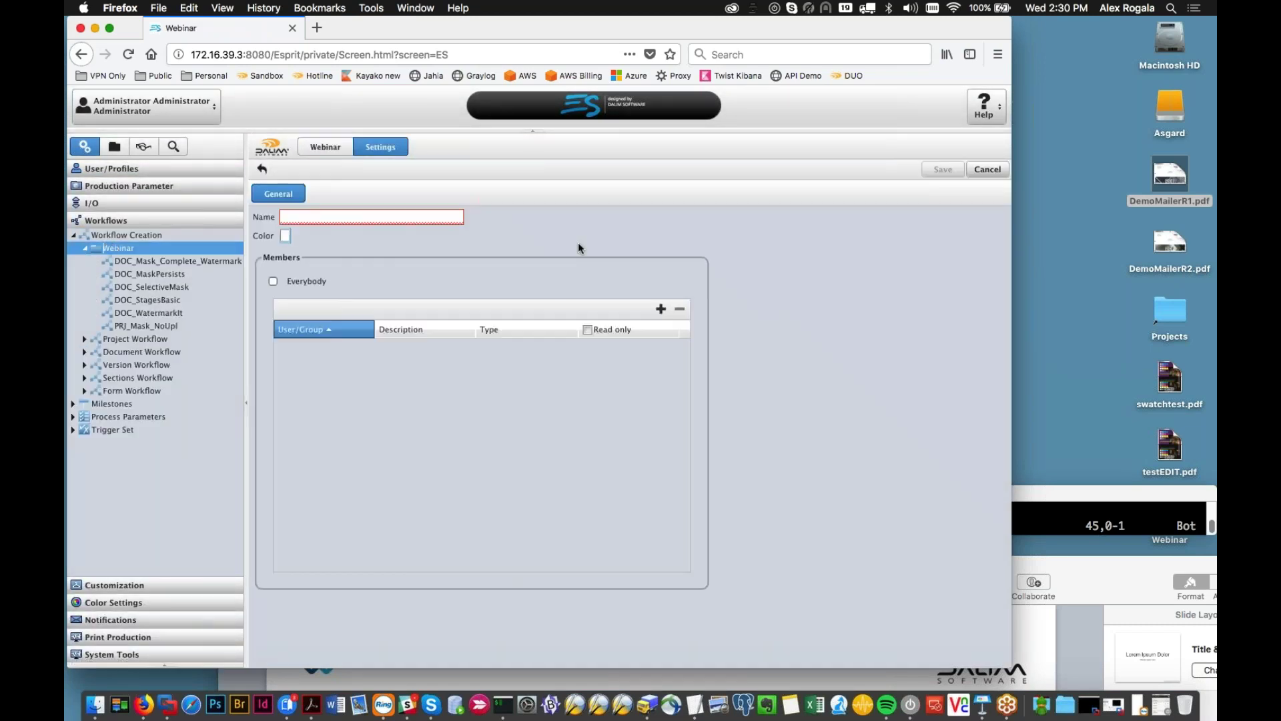
right_click(101, 247)
mouse_move(146, 258)
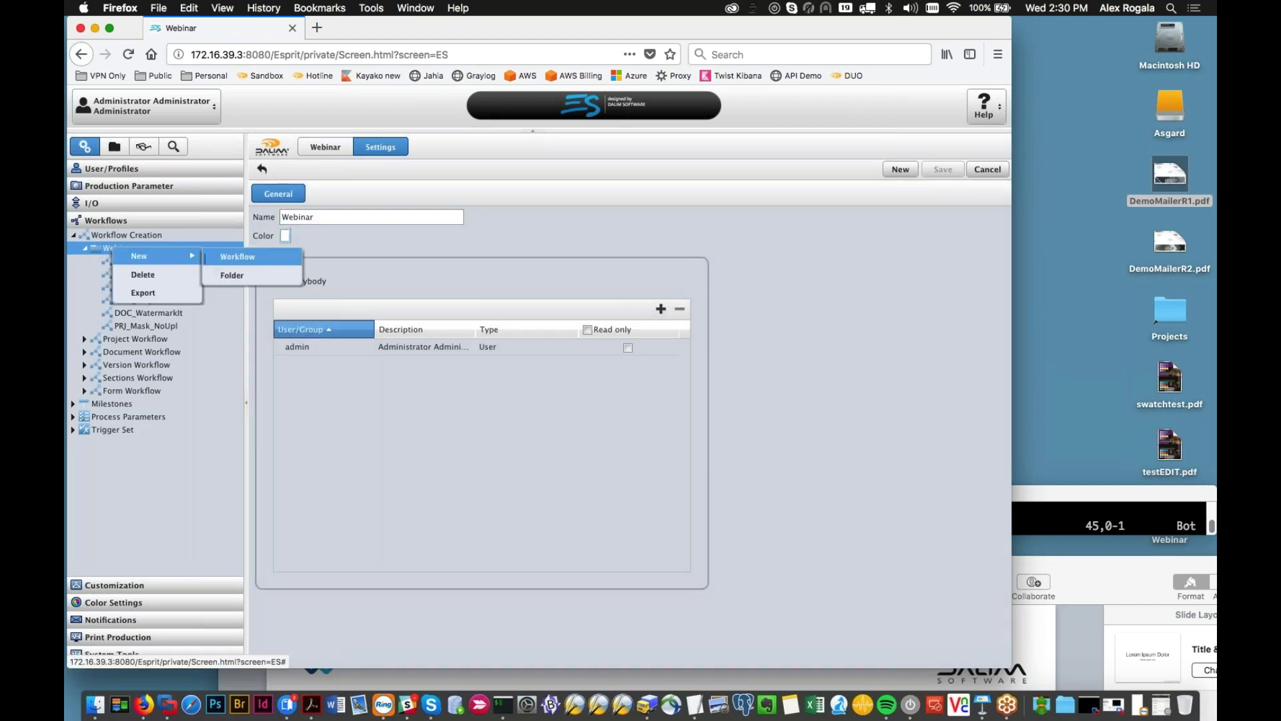
left_click(235, 258)
type("Action_removemask")
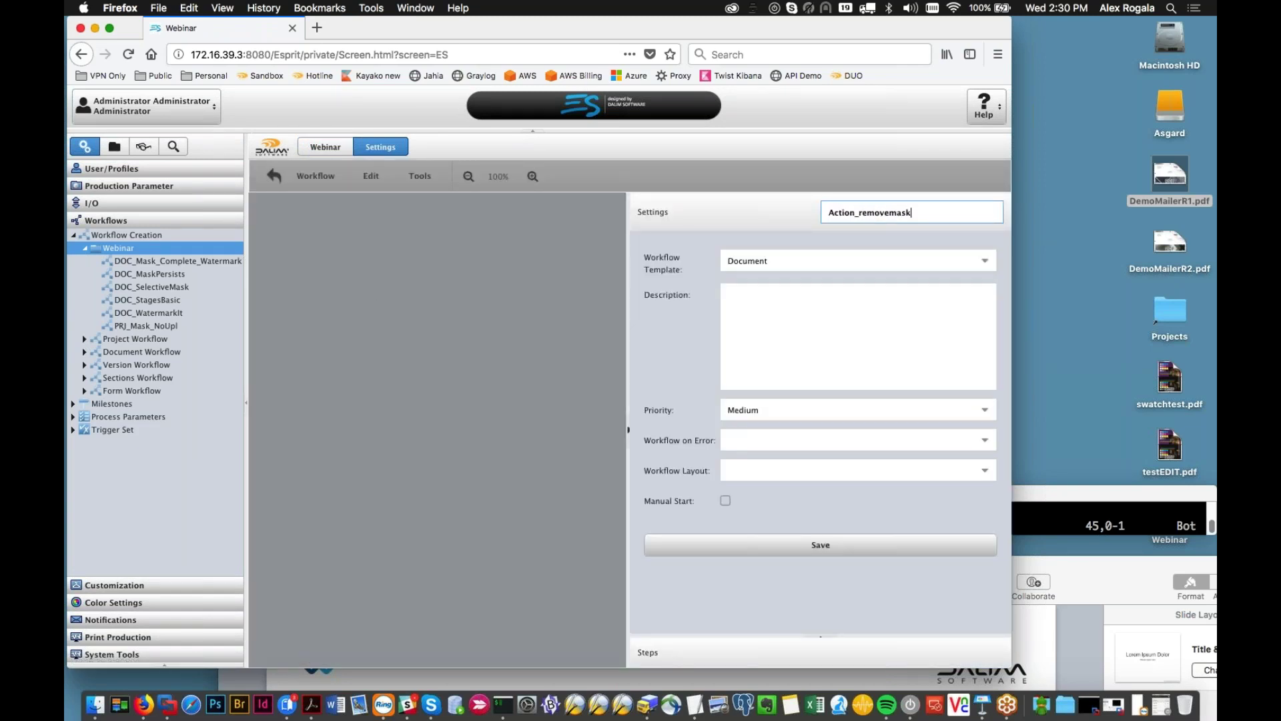
left_click(762, 544)
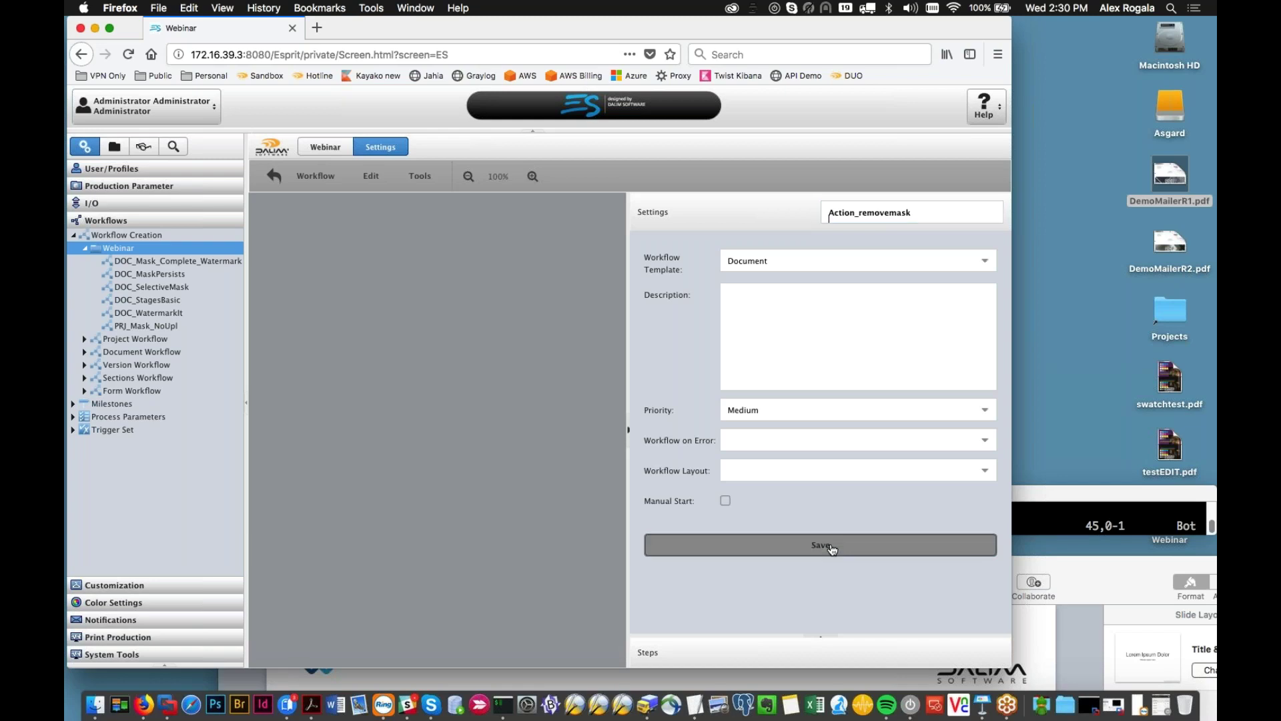
Step: Place an I/O InputFile step on the canvas and move it left
right_click(419, 285)
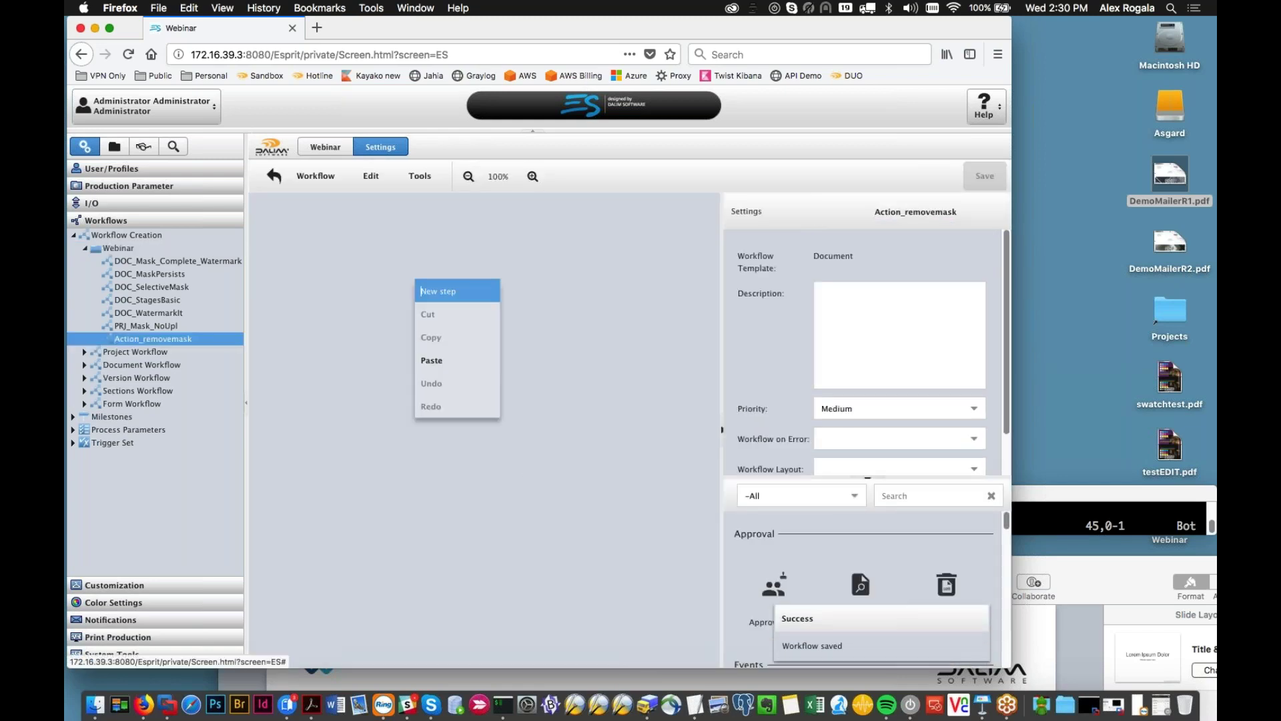
mouse_move(461, 337)
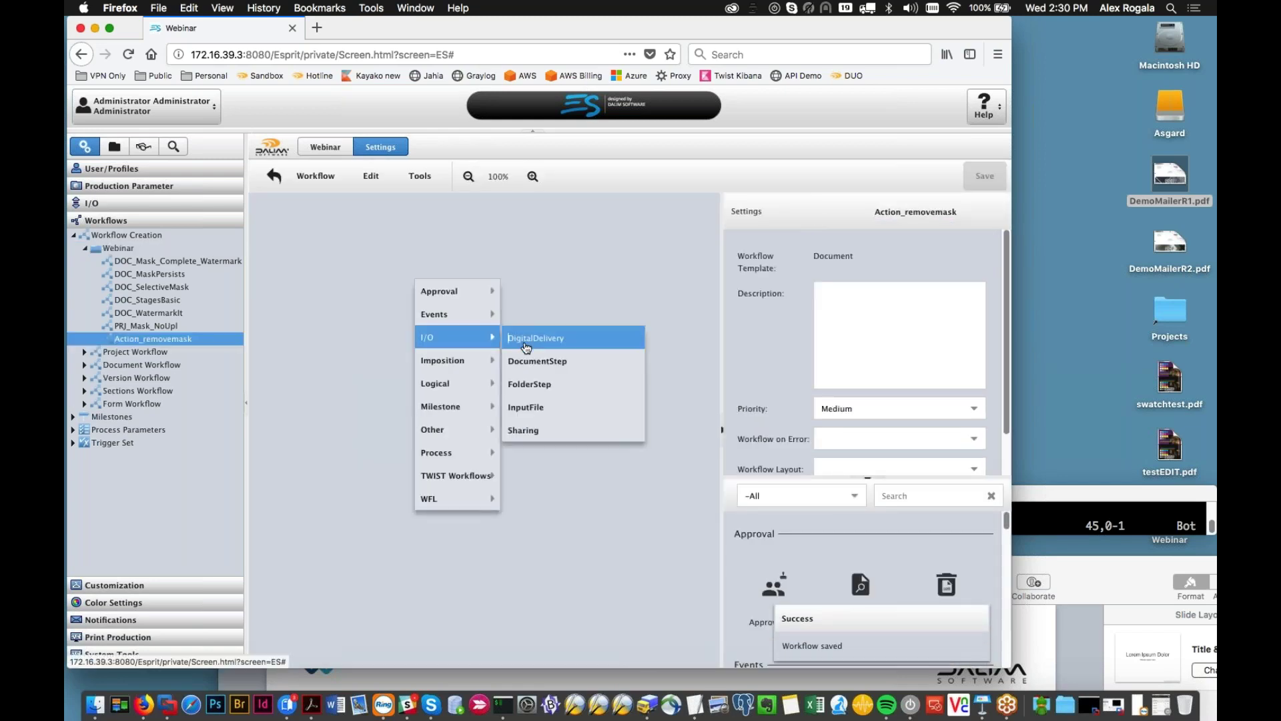
left_click(526, 407)
left_click_drag(444, 318, 365, 318)
Step: Add a WFL SetProfileMask step beside InputFile and select it
right_click(488, 324)
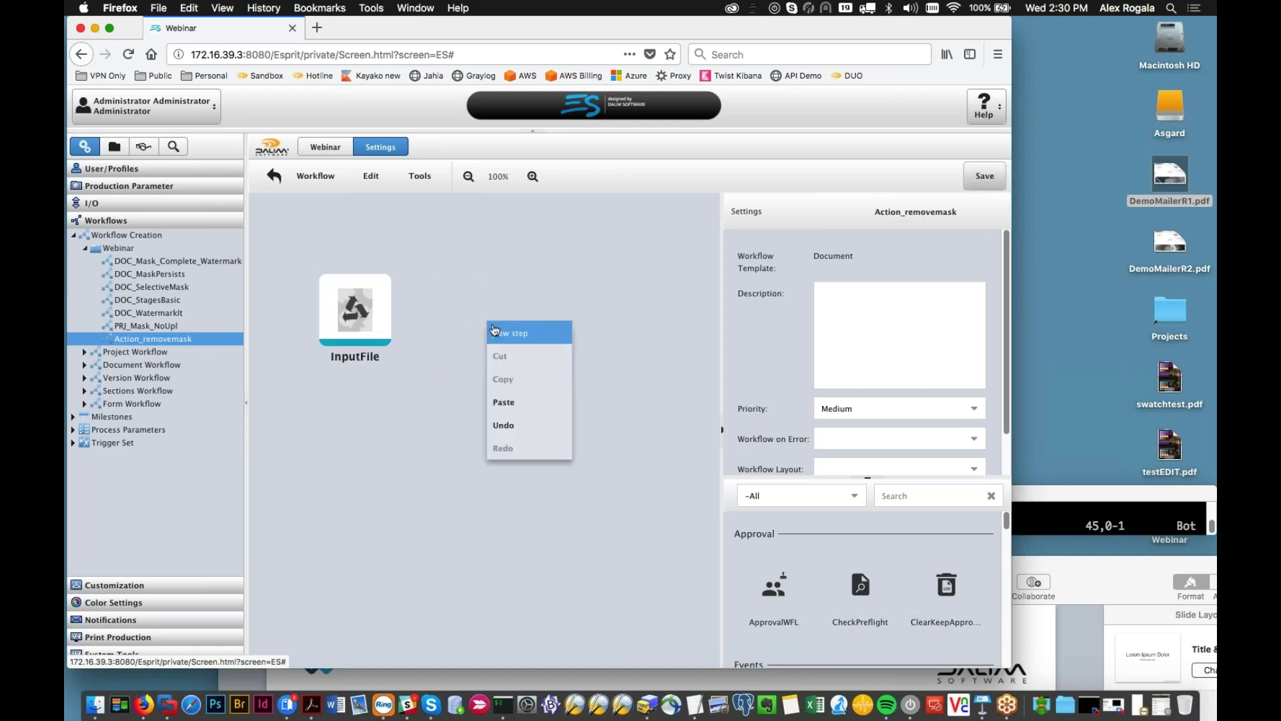
left_click(497, 332)
mouse_move(557, 505)
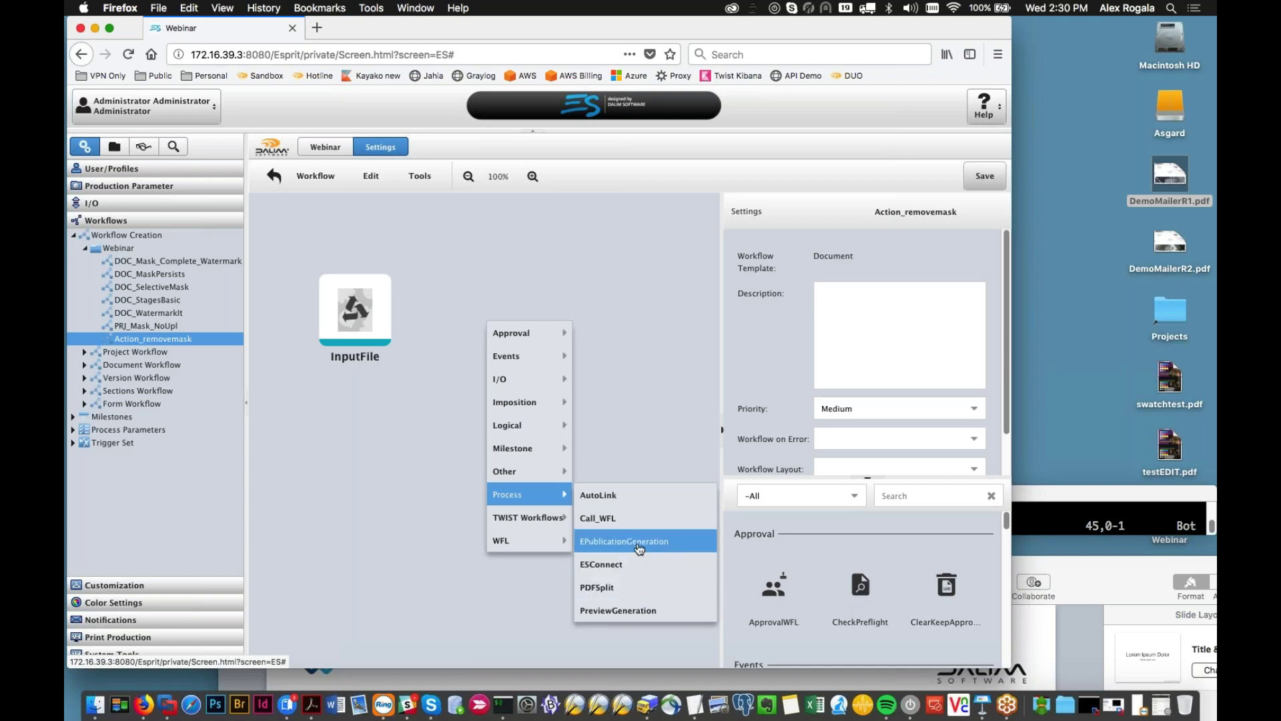
left_click(637, 394)
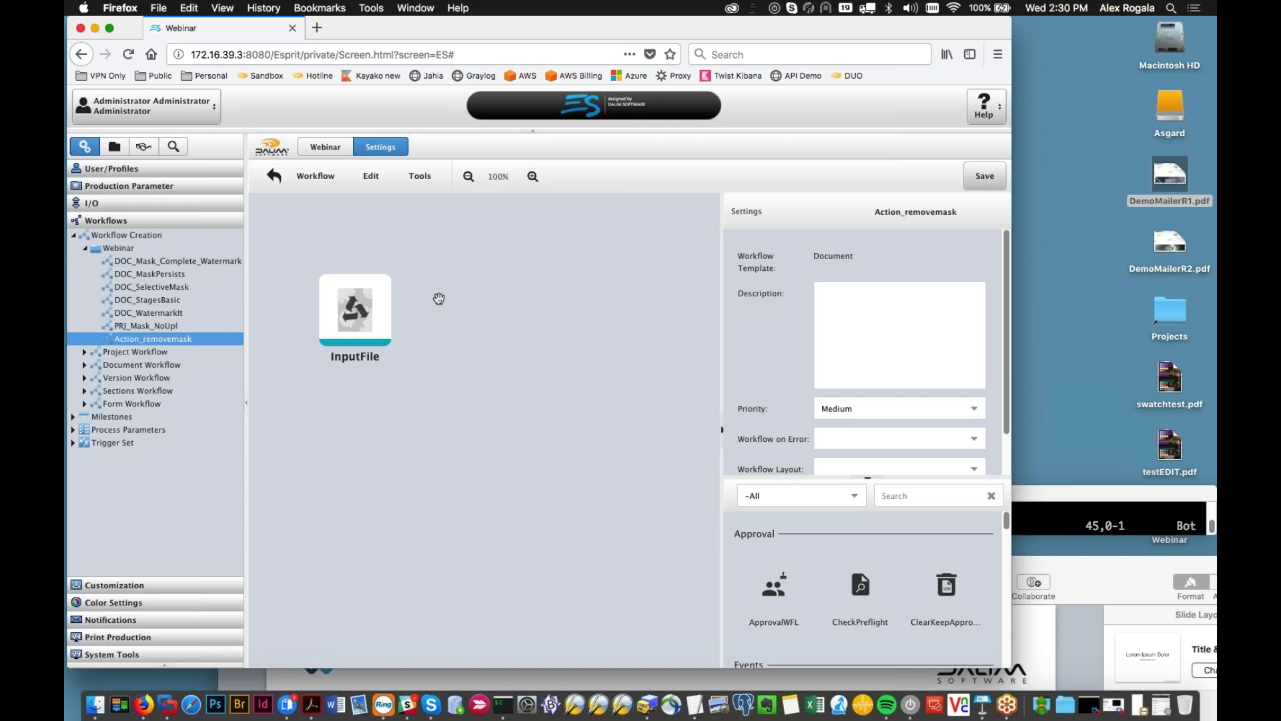
right_click(438, 298)
left_click(457, 301)
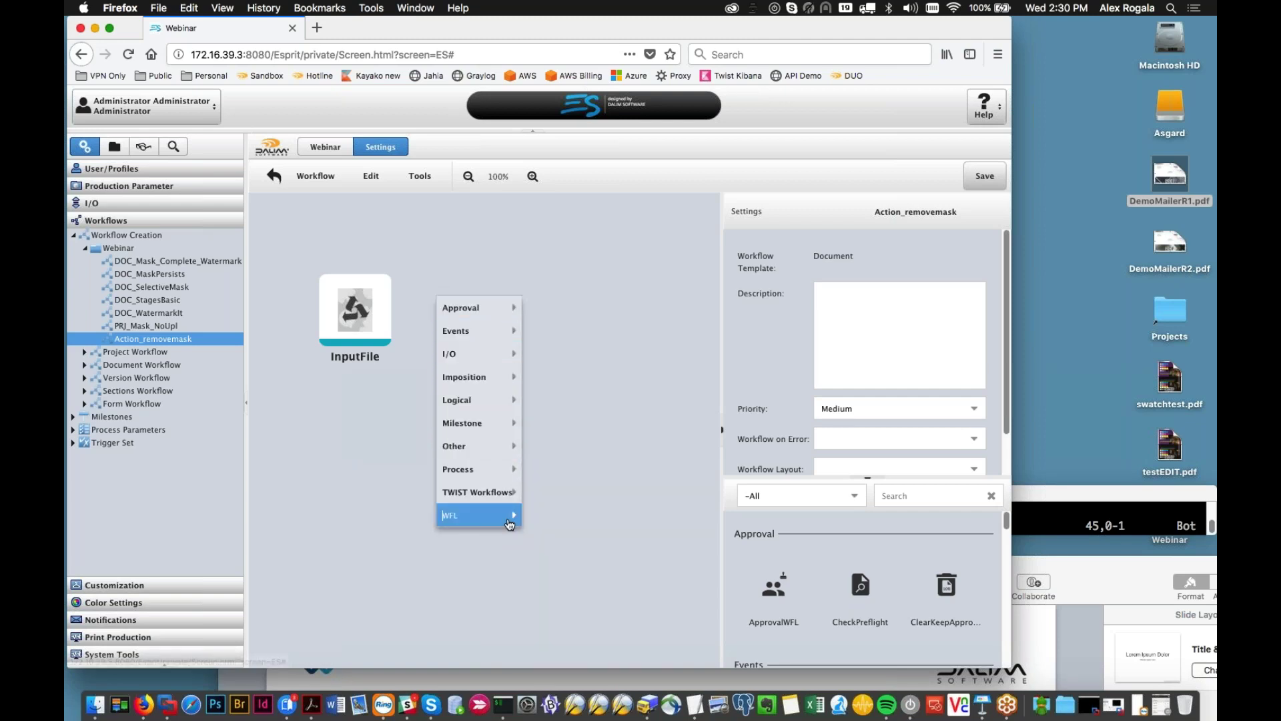
mouse_move(506, 504)
mouse_move(498, 475)
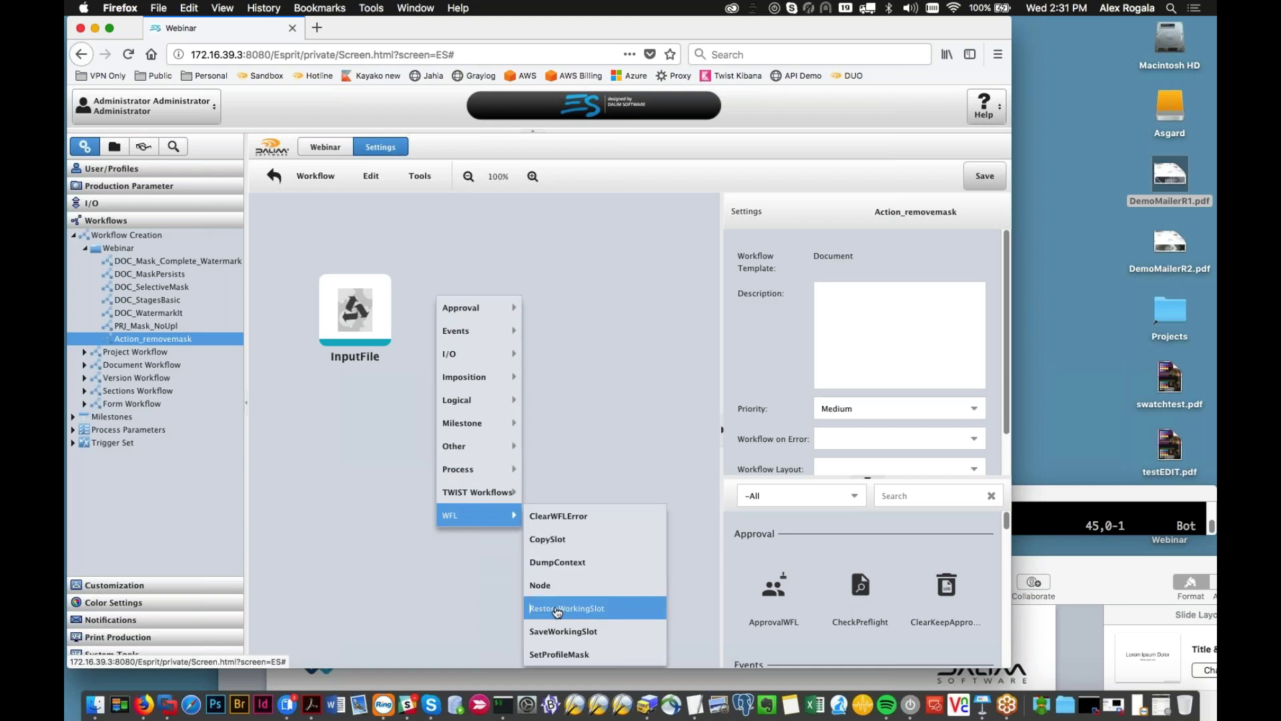
left_click(559, 654)
left_click(475, 336)
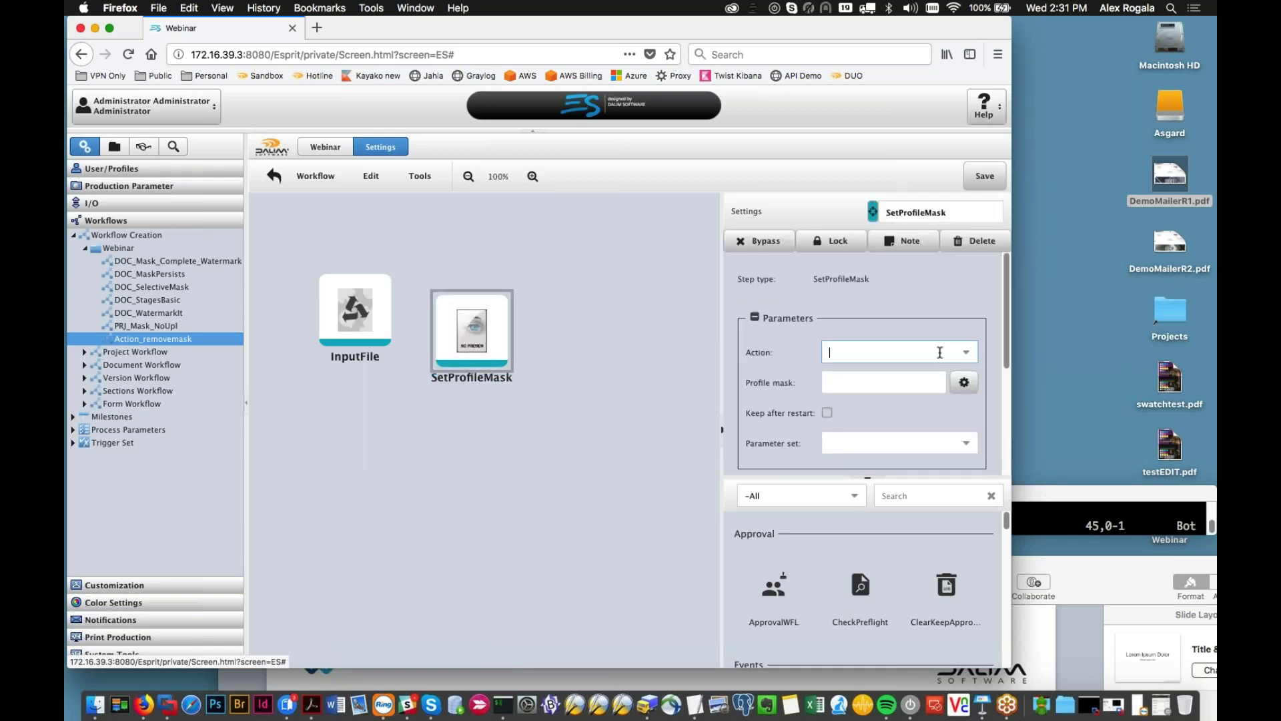
Step: Set SetProfileMask's action to Unset with profile mask Mask_Watermark, and save
left_click(937, 353)
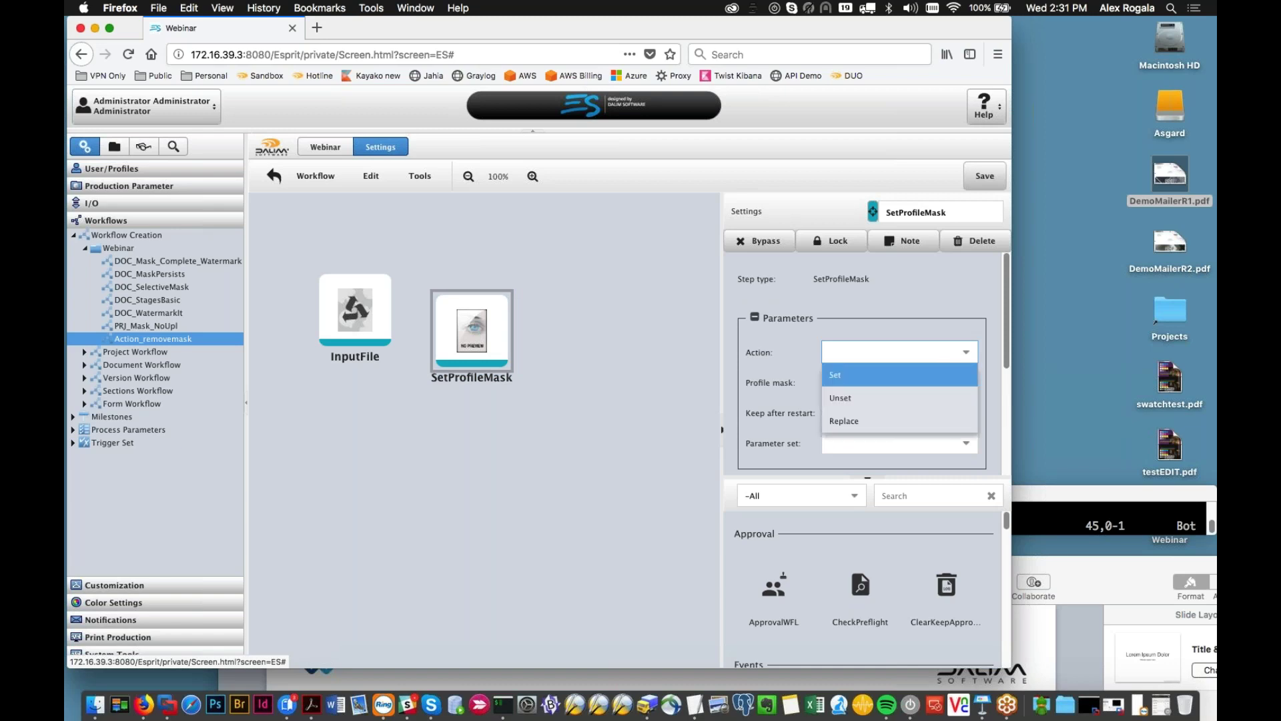
left_click(911, 398)
left_click(786, 383)
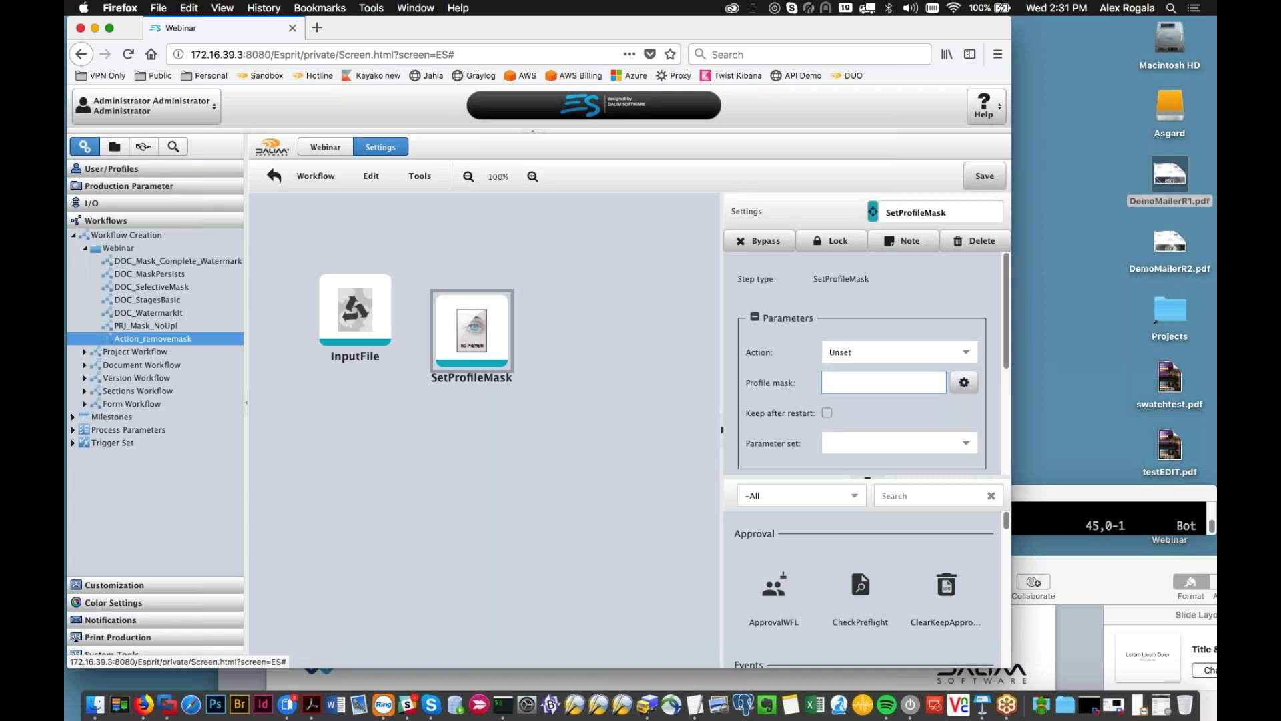
type("Mask_Watermark")
left_click(985, 176)
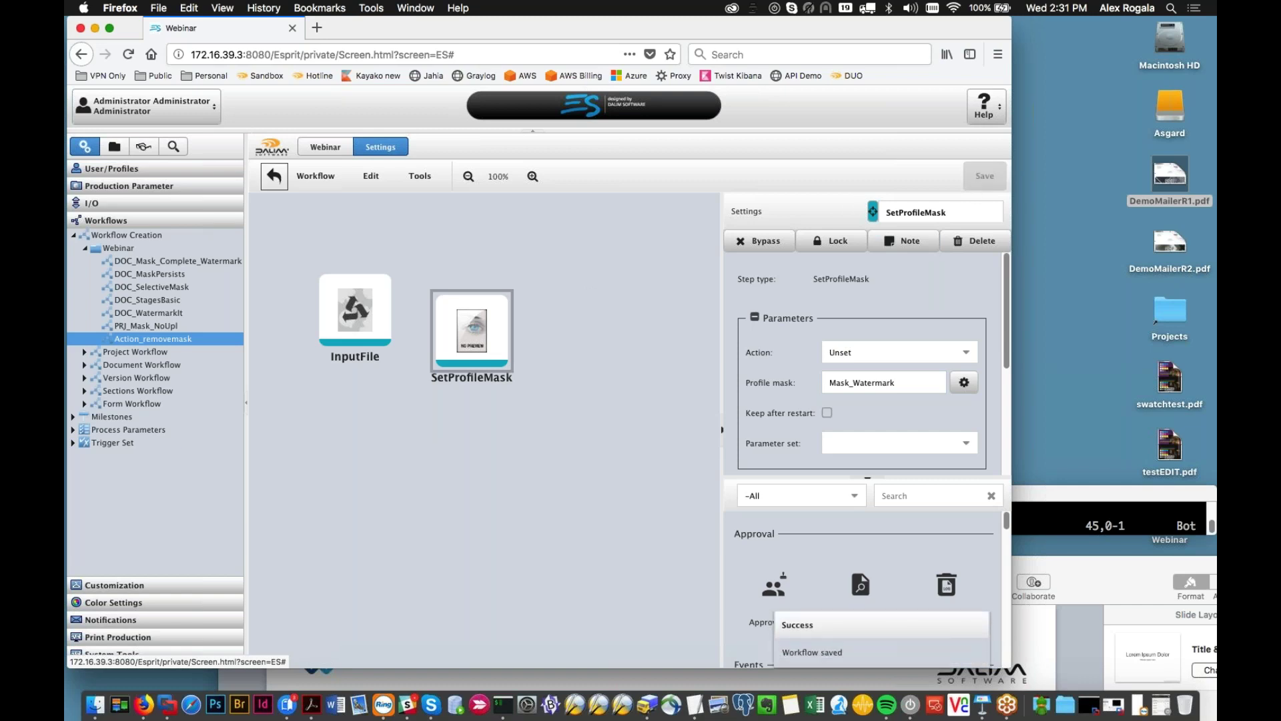
Step: Connect InputFile to SetProfileMask and save the workflow
left_click_drag(386, 315, 460, 330)
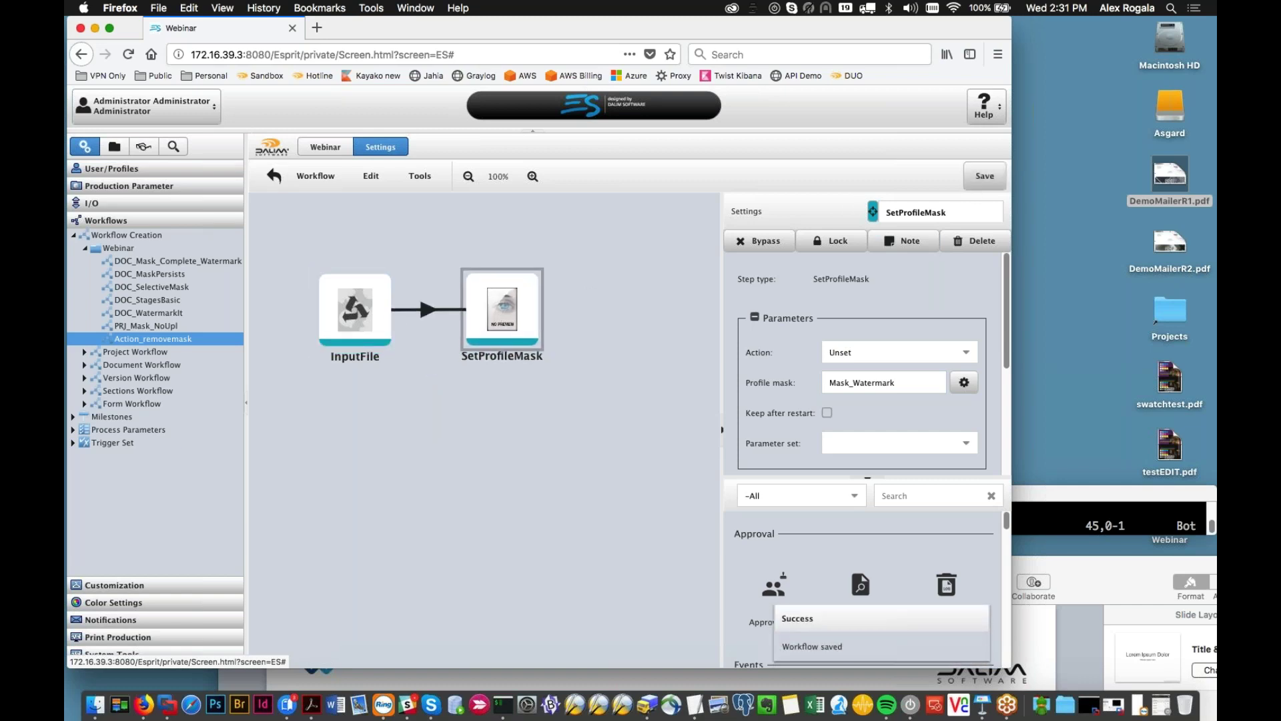
left_click(985, 176)
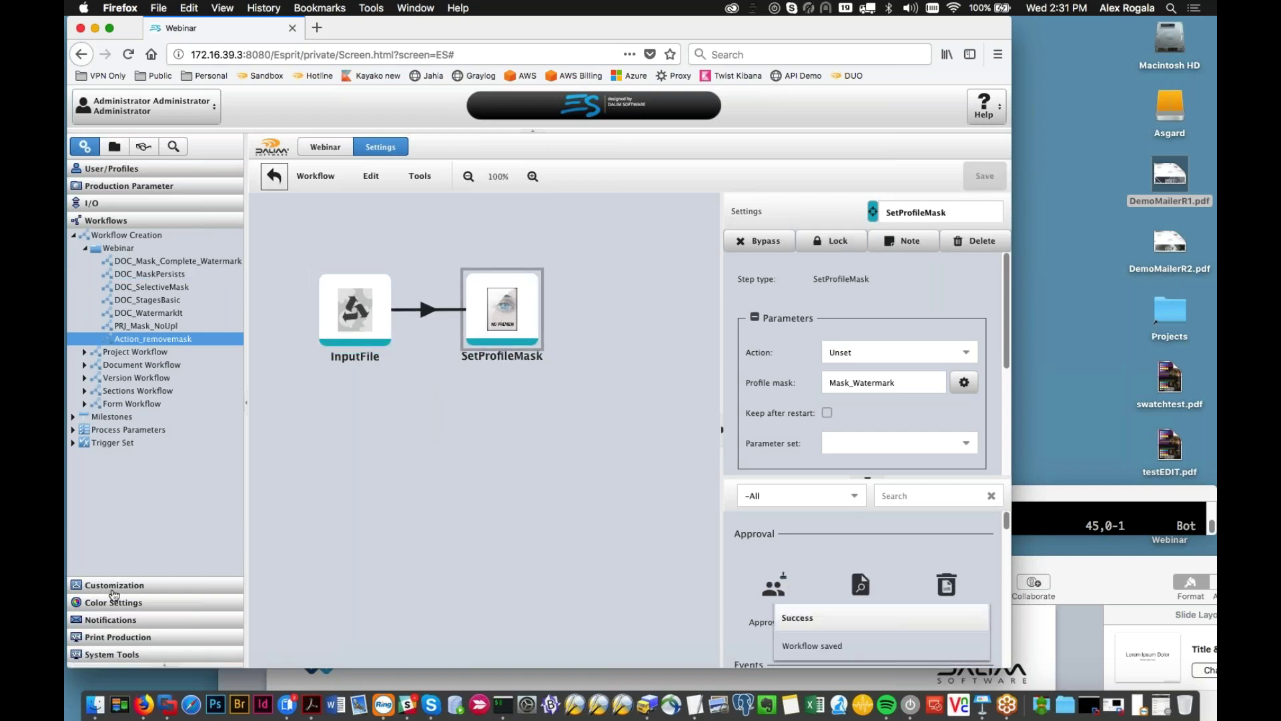
left_click(110, 584)
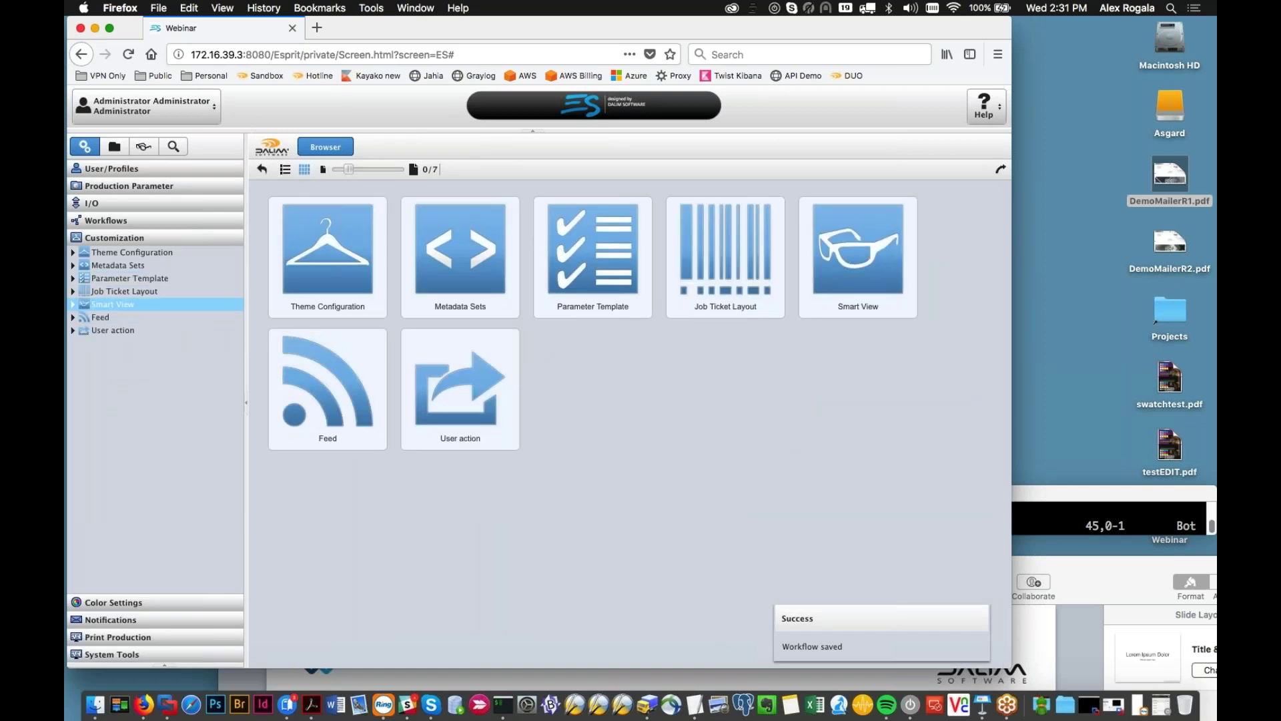
Step: Create and save user action 'Unmask' running Action_removemask with target Source object
left_click(78, 332)
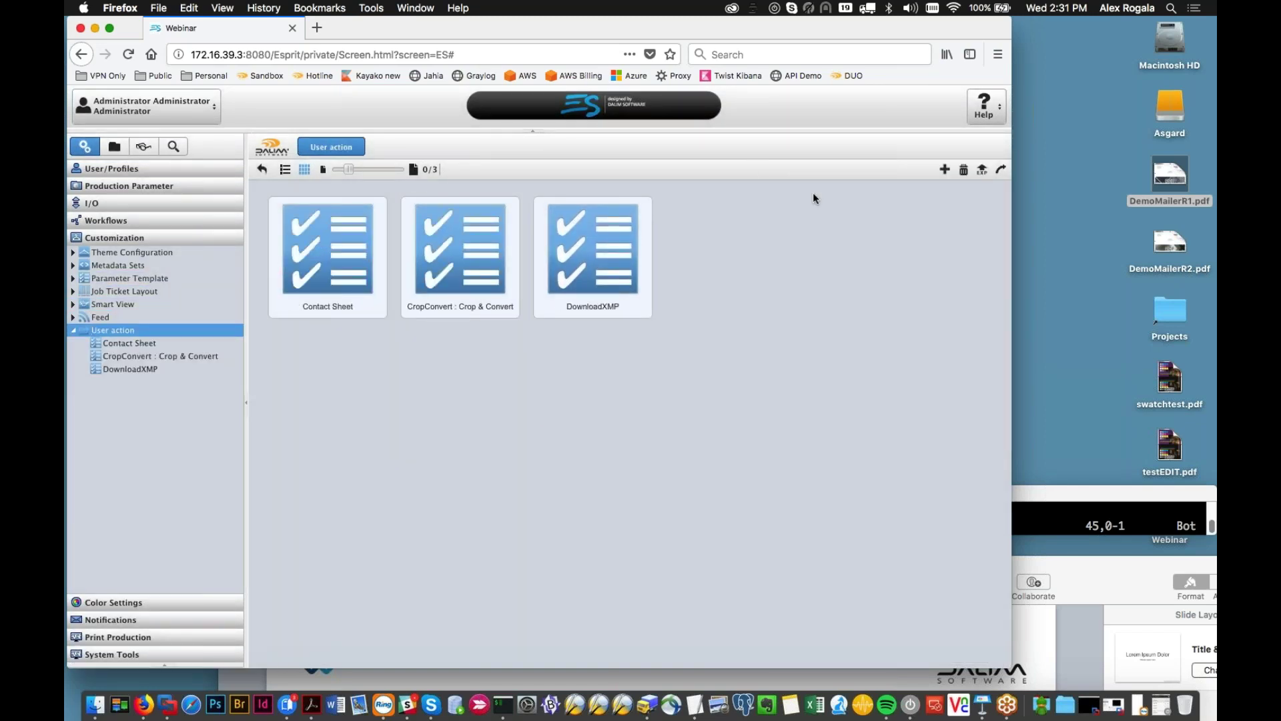
left_click(944, 169)
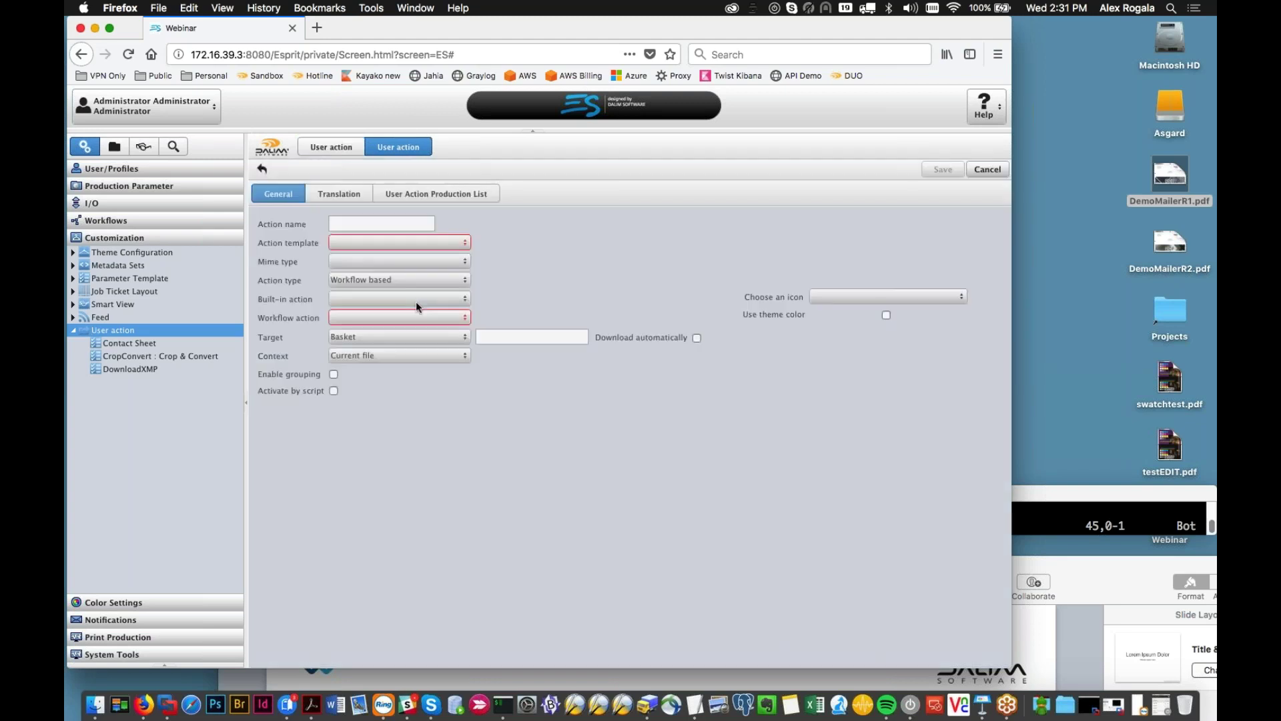
type("Unmask")
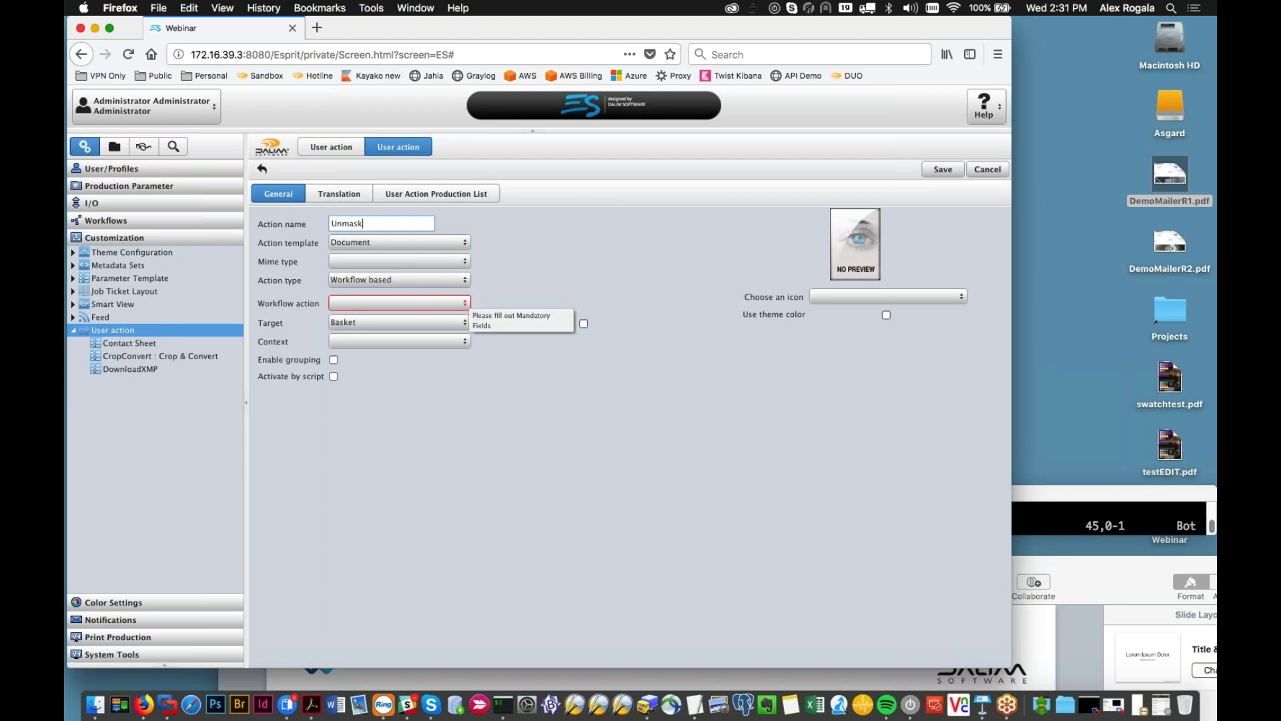
left_click(465, 304)
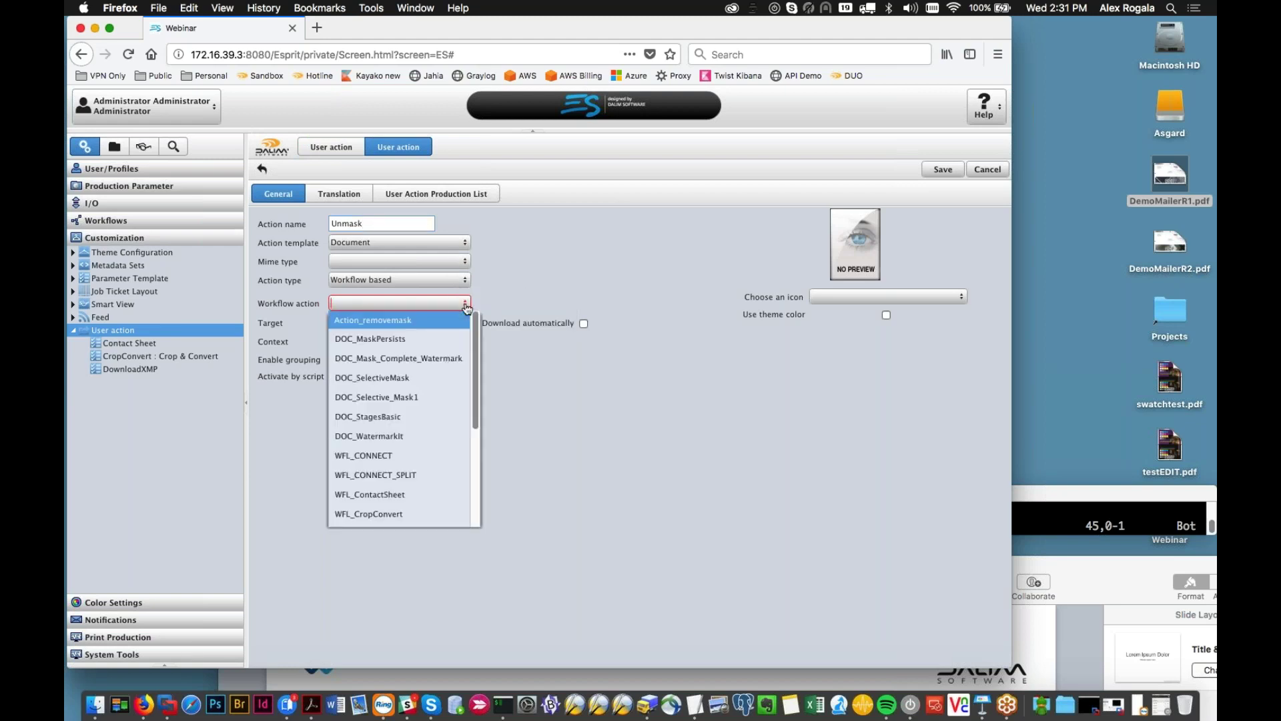
scroll(419, 431, "down", 4)
scroll(419, 439, "up", 5)
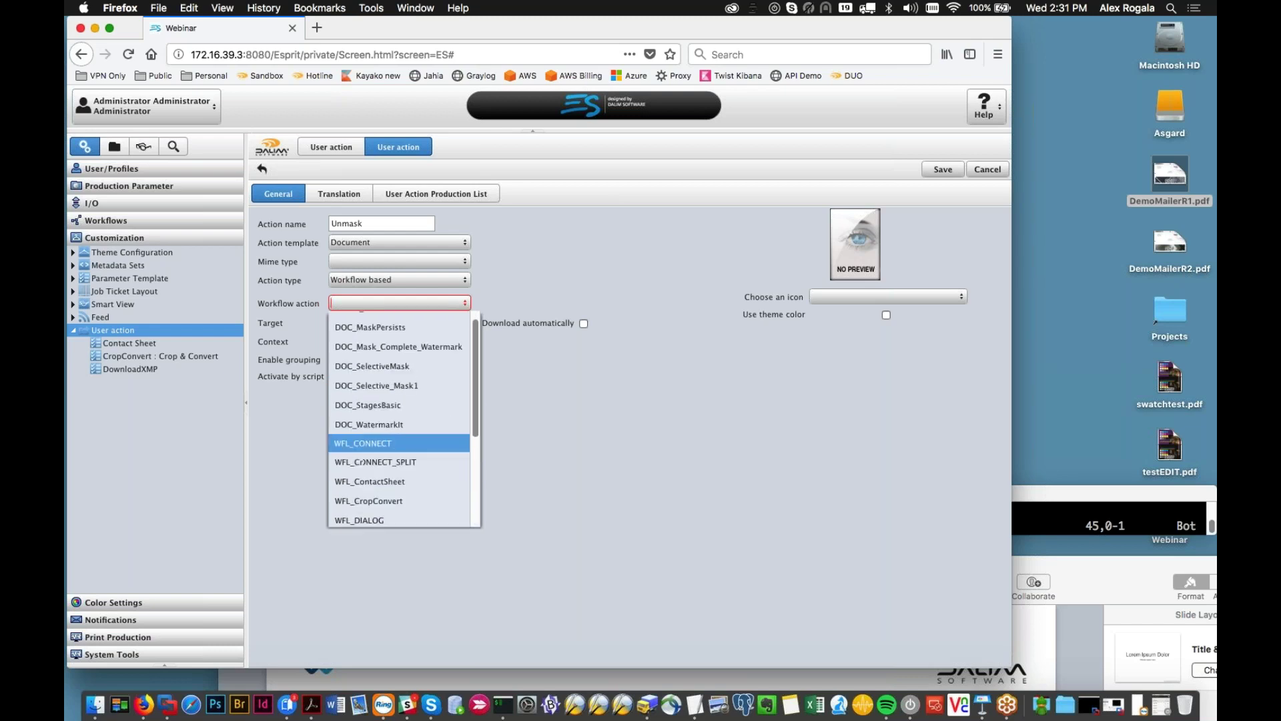
left_click(408, 321)
left_click(408, 322)
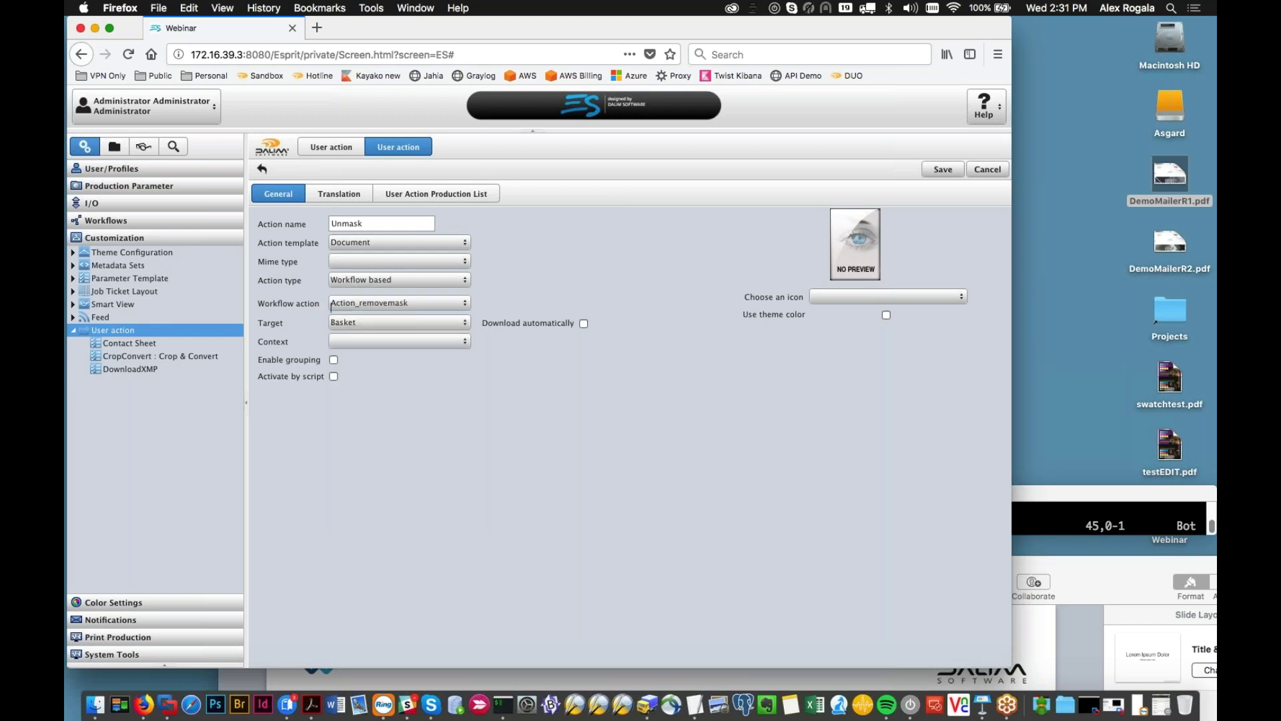
left_click(429, 399)
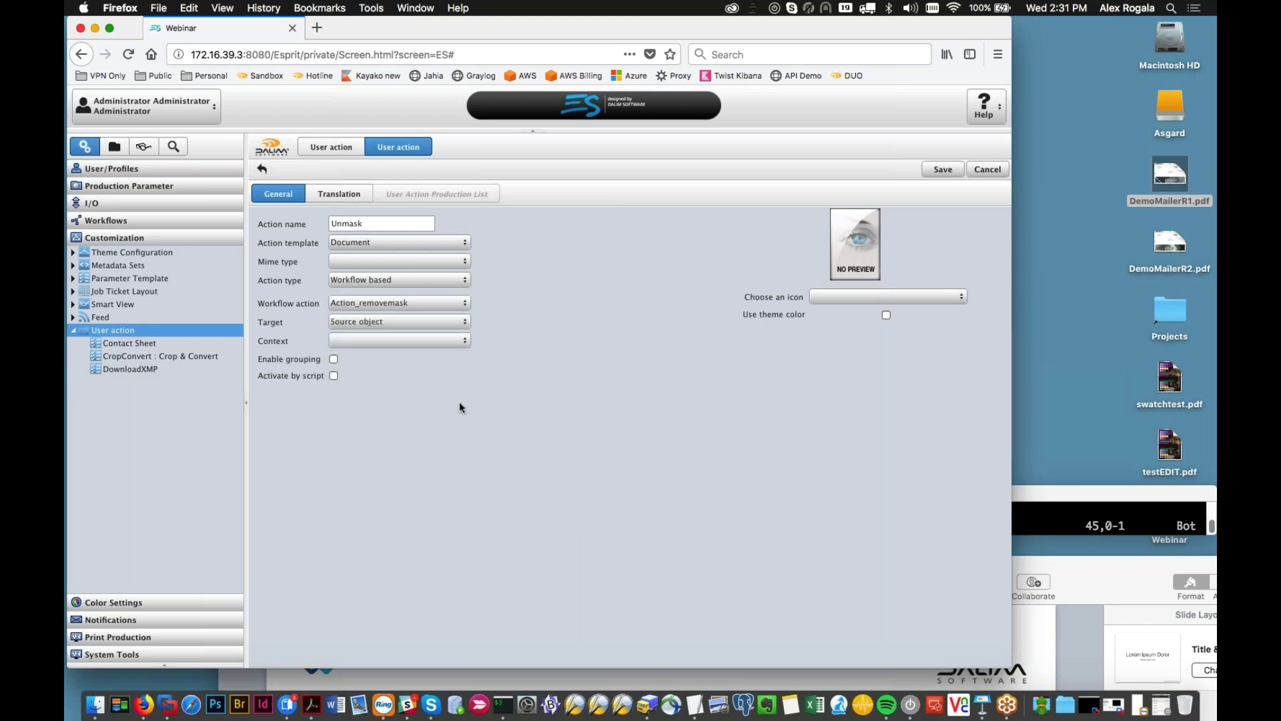
left_click(950, 171)
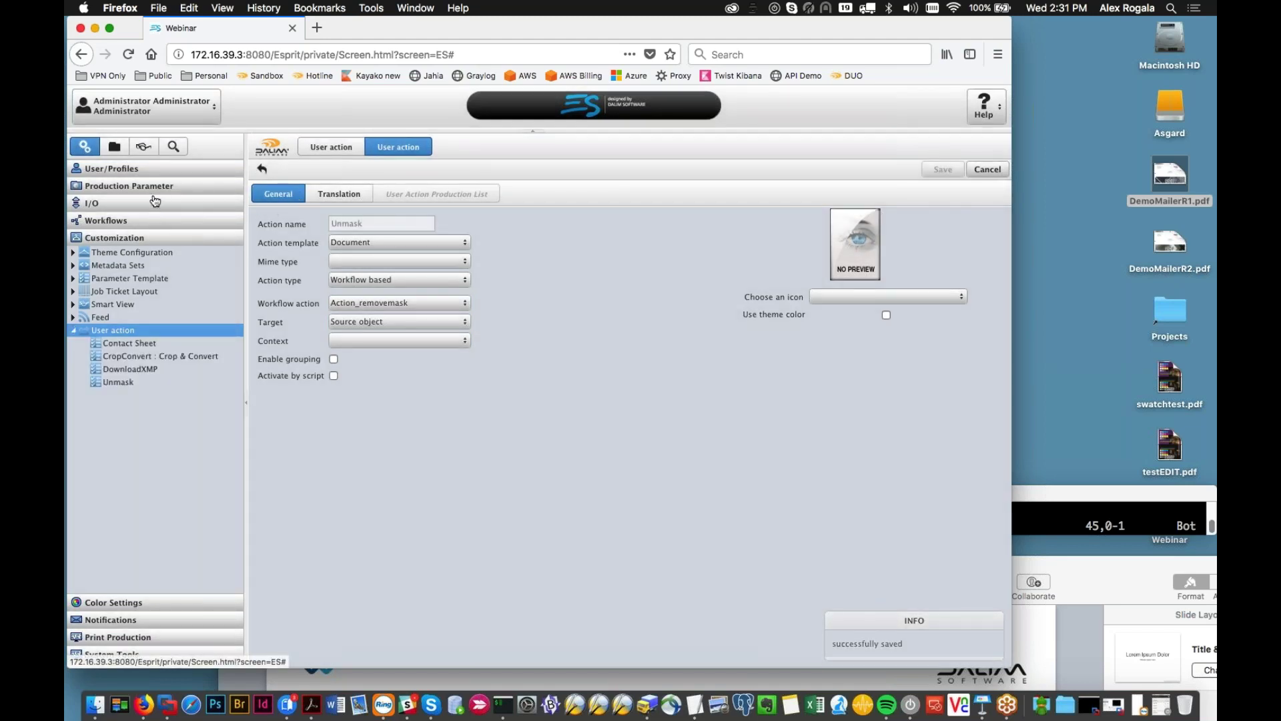
left_click(114, 146)
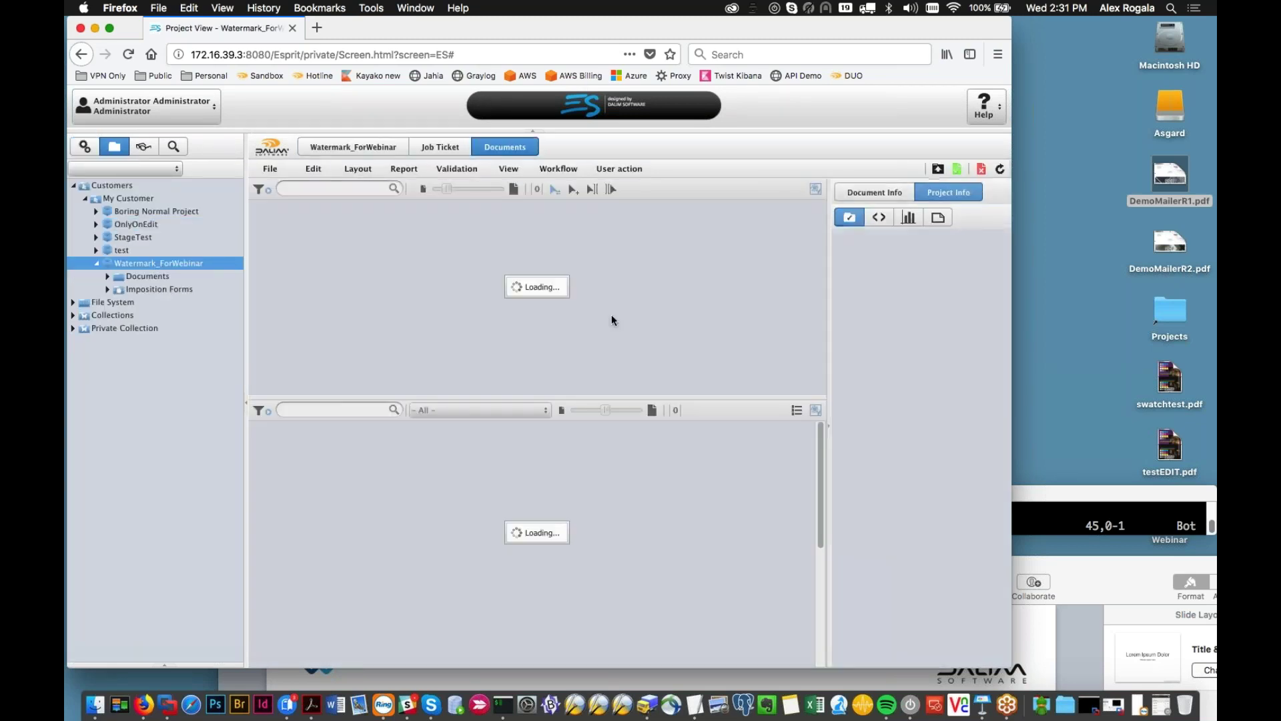
double_click(348, 280)
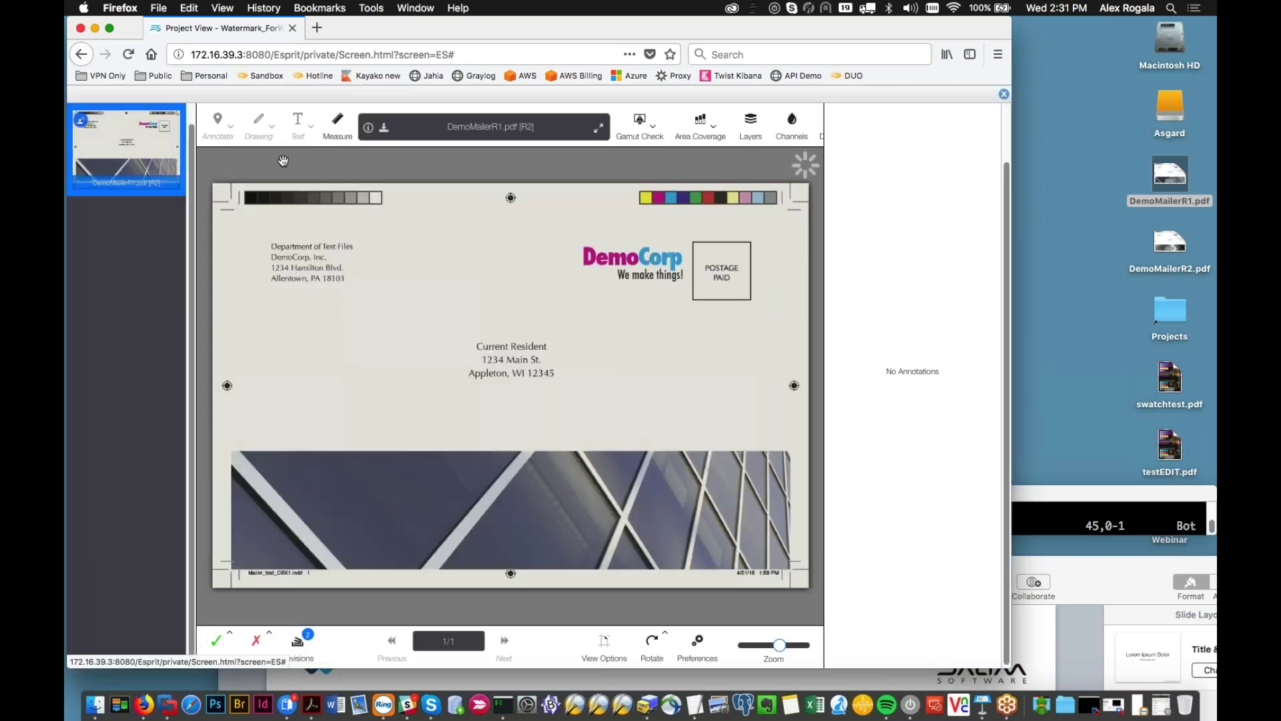
left_click(1004, 93)
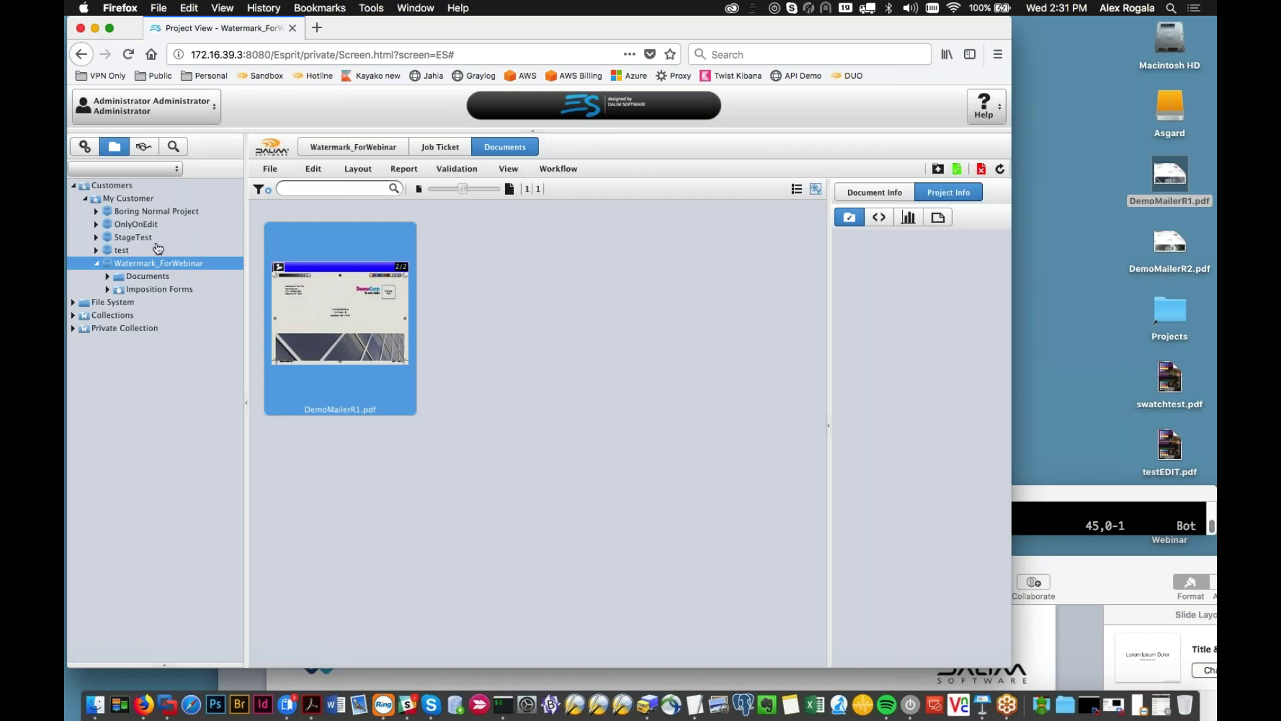
left_click(127, 250)
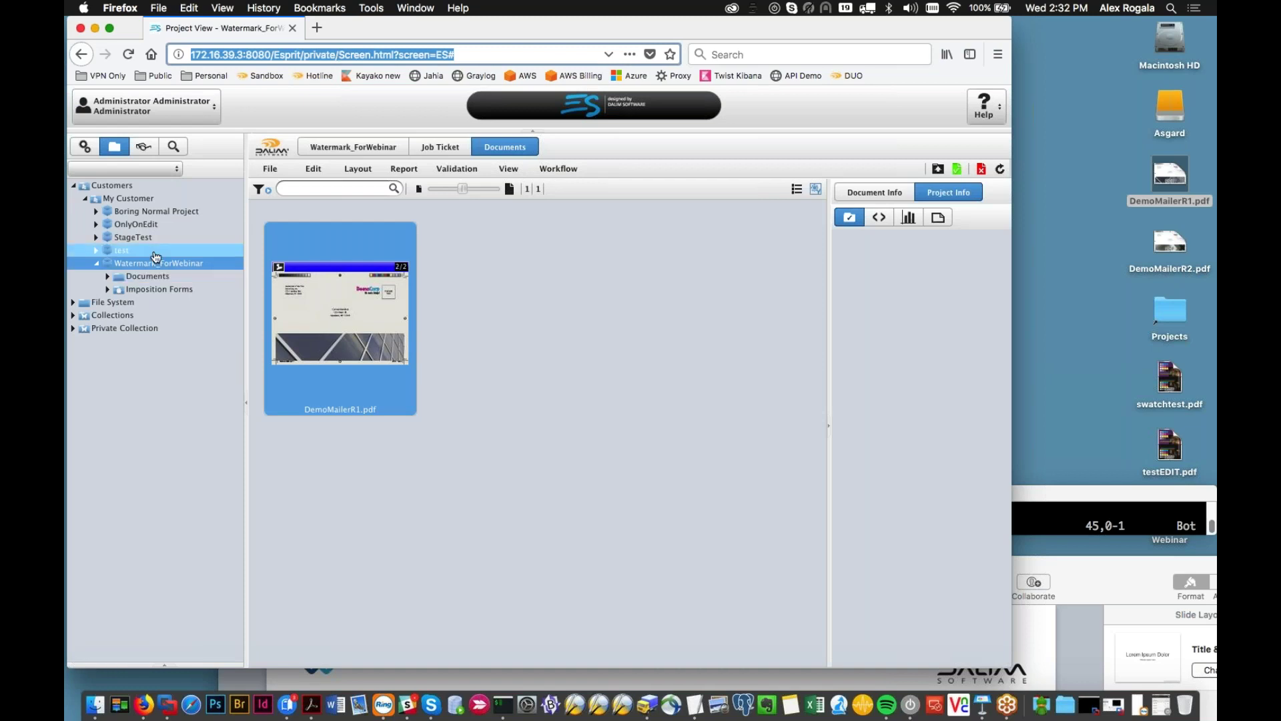
left_click(154, 263)
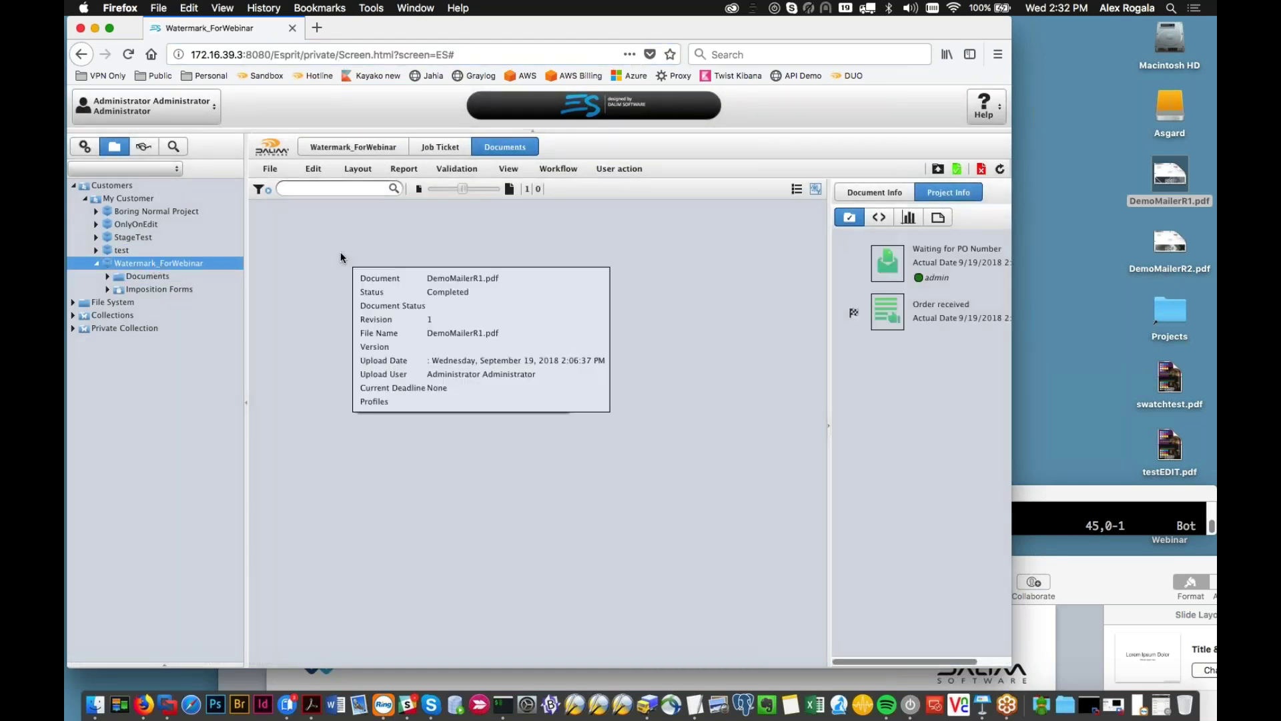
left_click(387, 260)
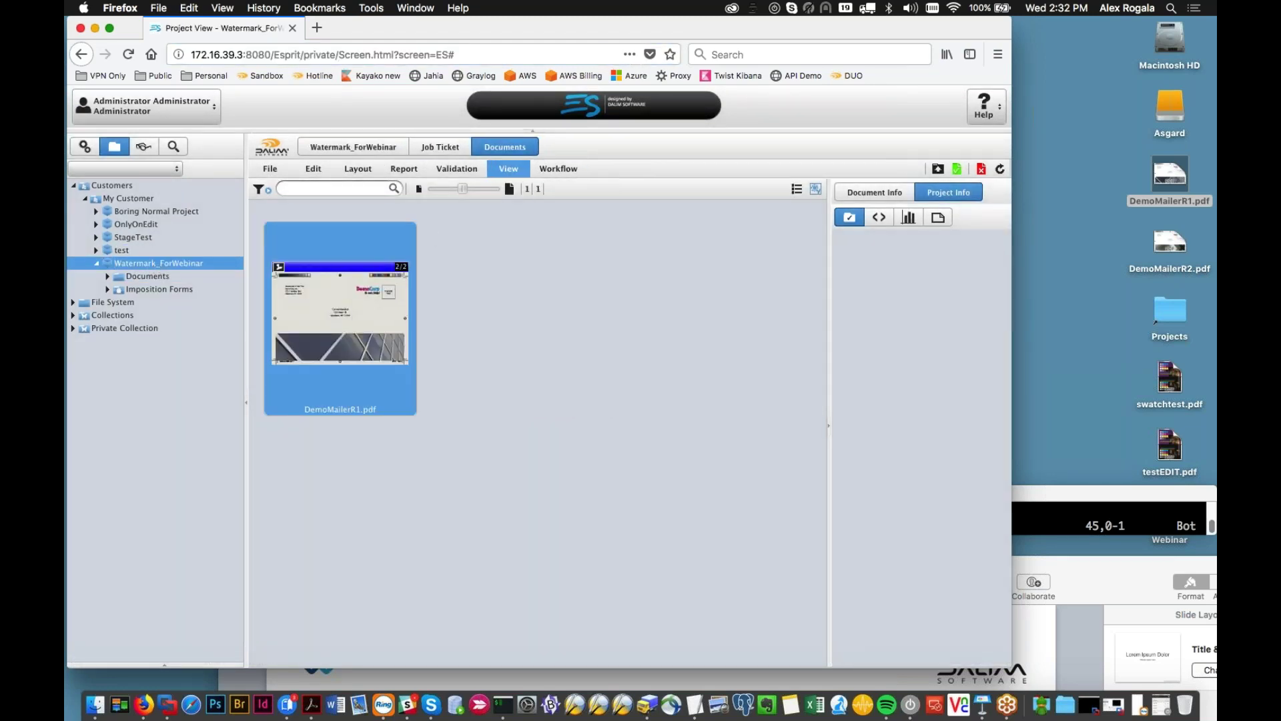
left_click(85, 146)
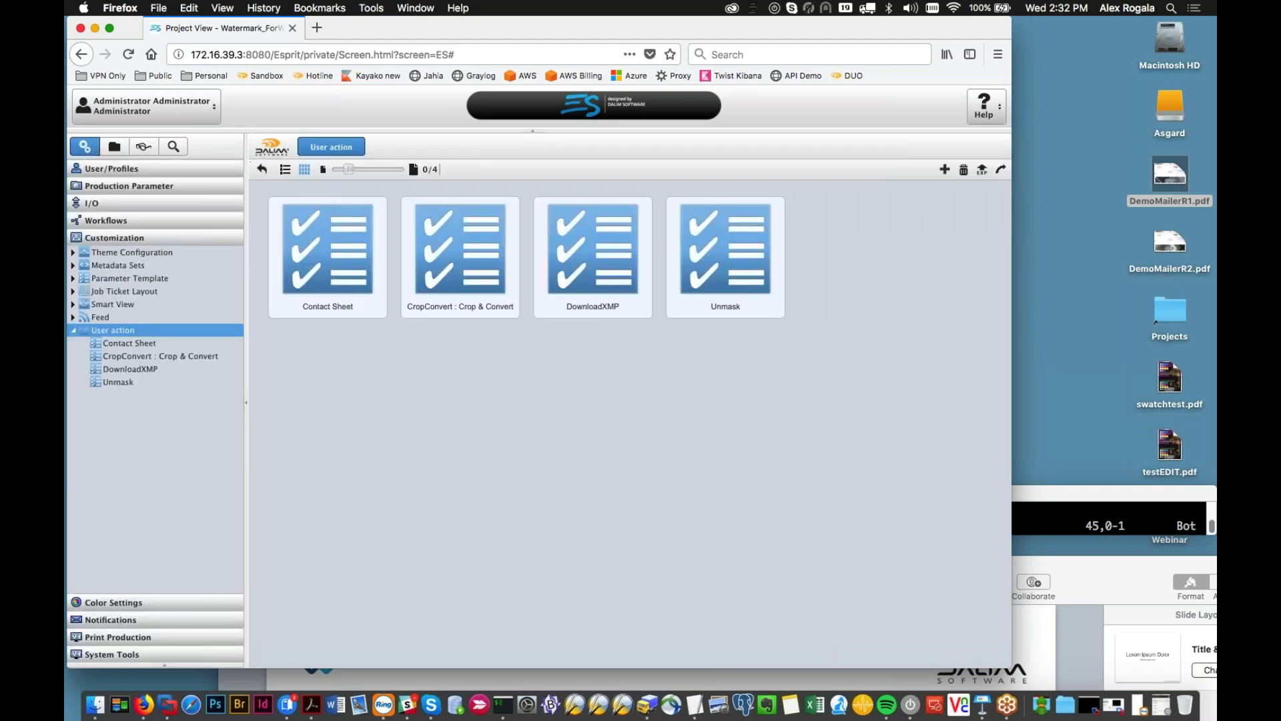
left_click(92, 168)
left_click(143, 107)
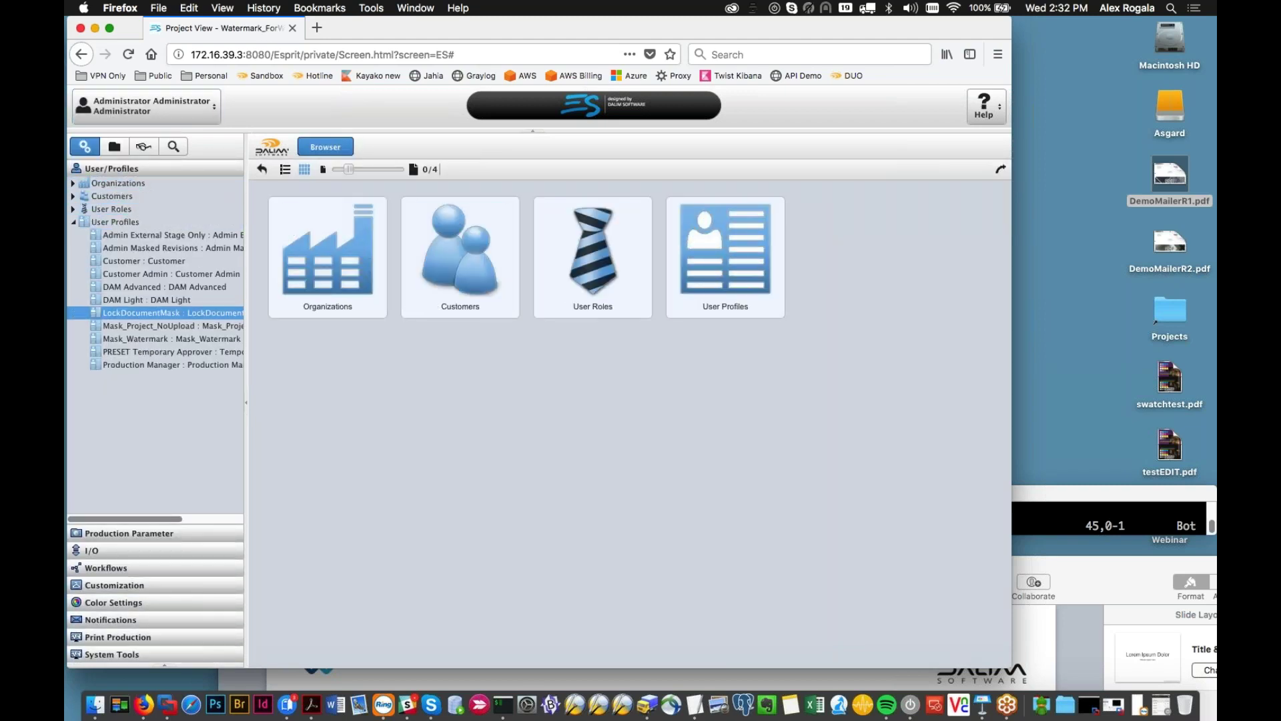
left_click(114, 147)
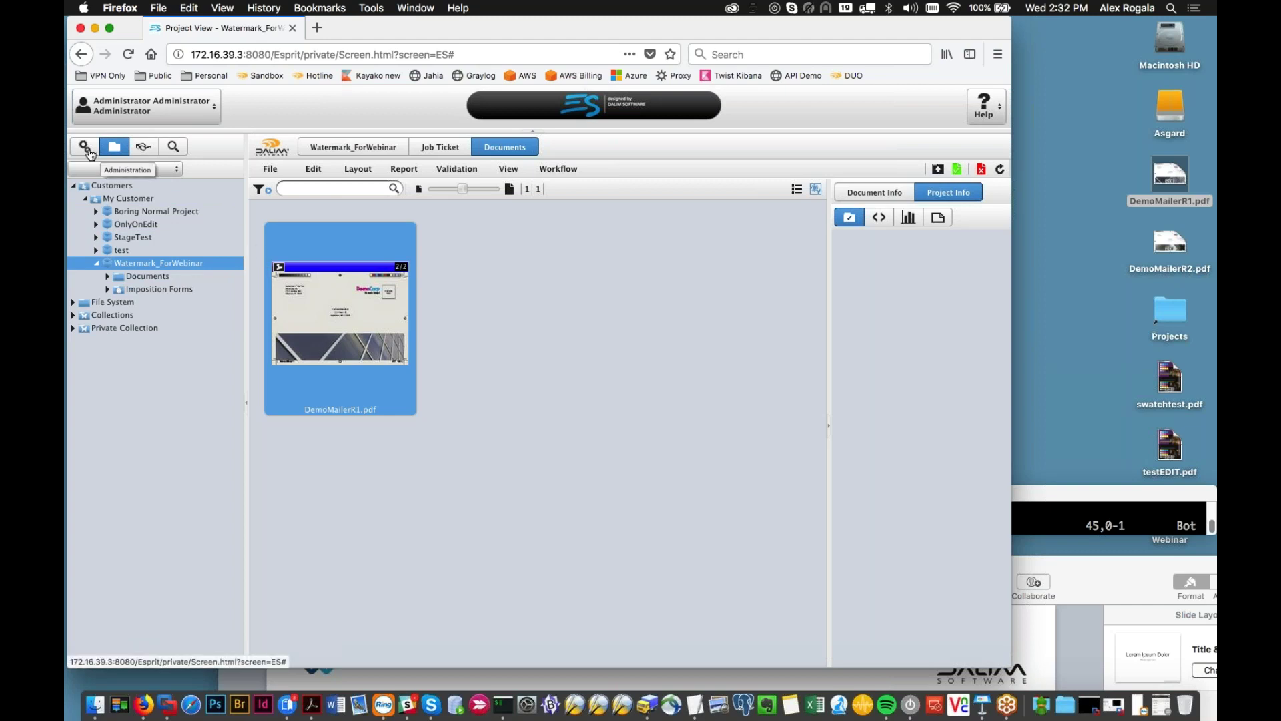
Step: Open Start WFL on DemoMailerR1.pdf, cancel it, and view the LockDocumentMask profile
left_click(558, 168)
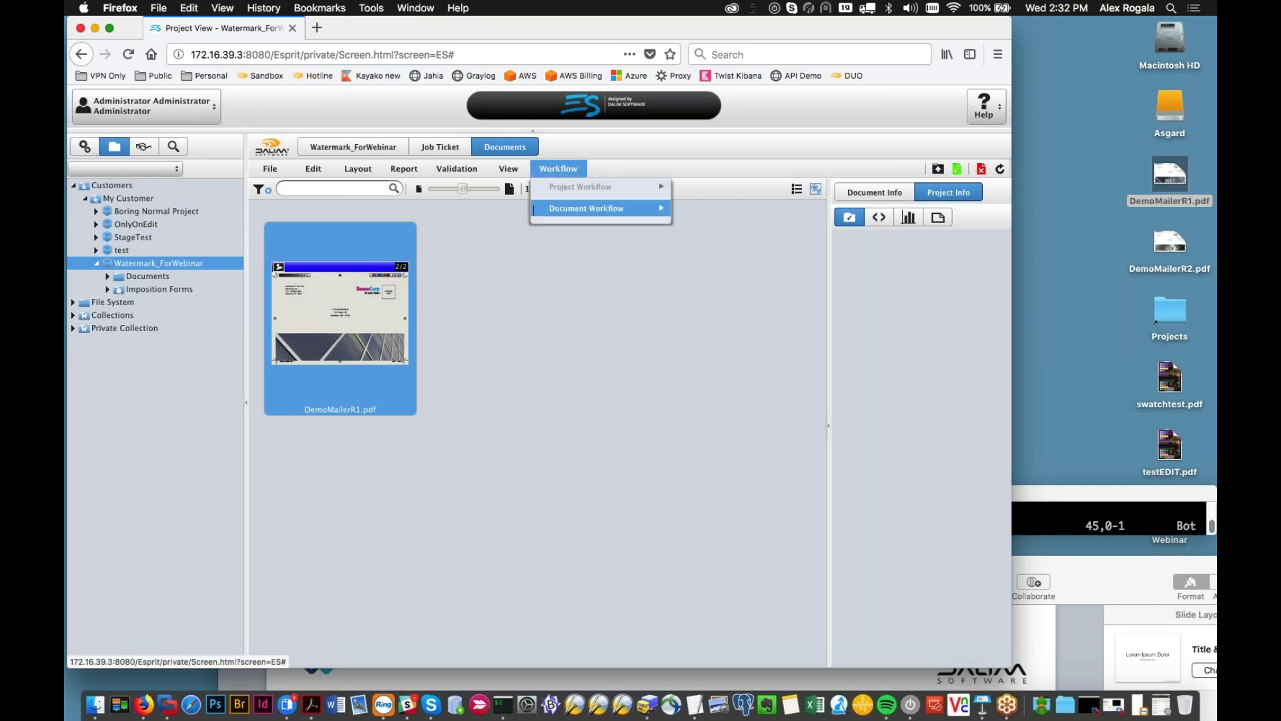
mouse_move(587, 208)
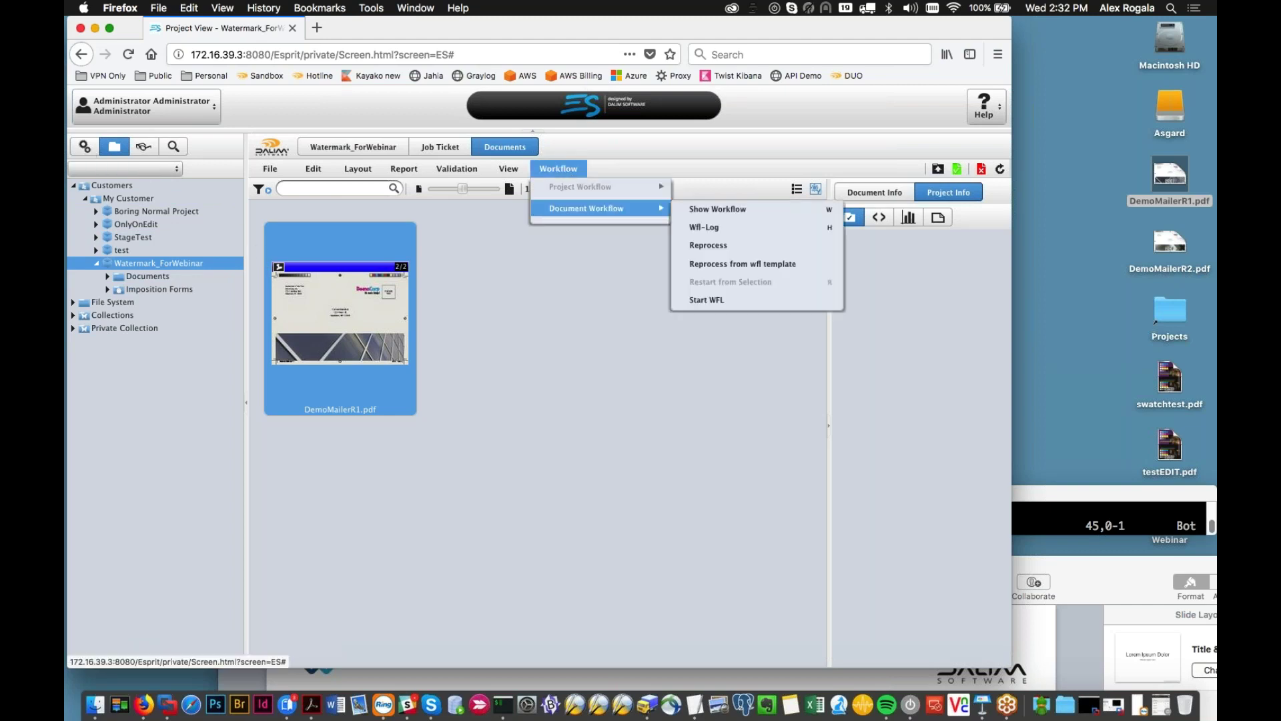
left_click(714, 302)
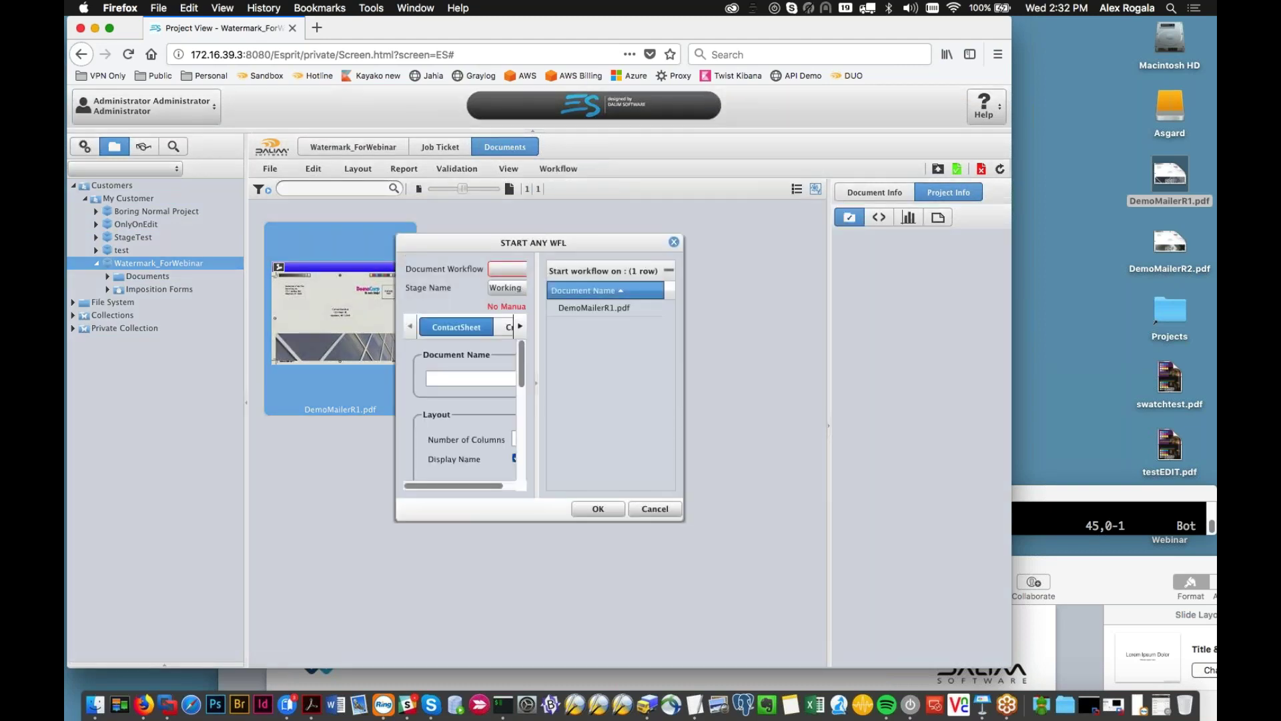
left_click(655, 508)
left_click(85, 146)
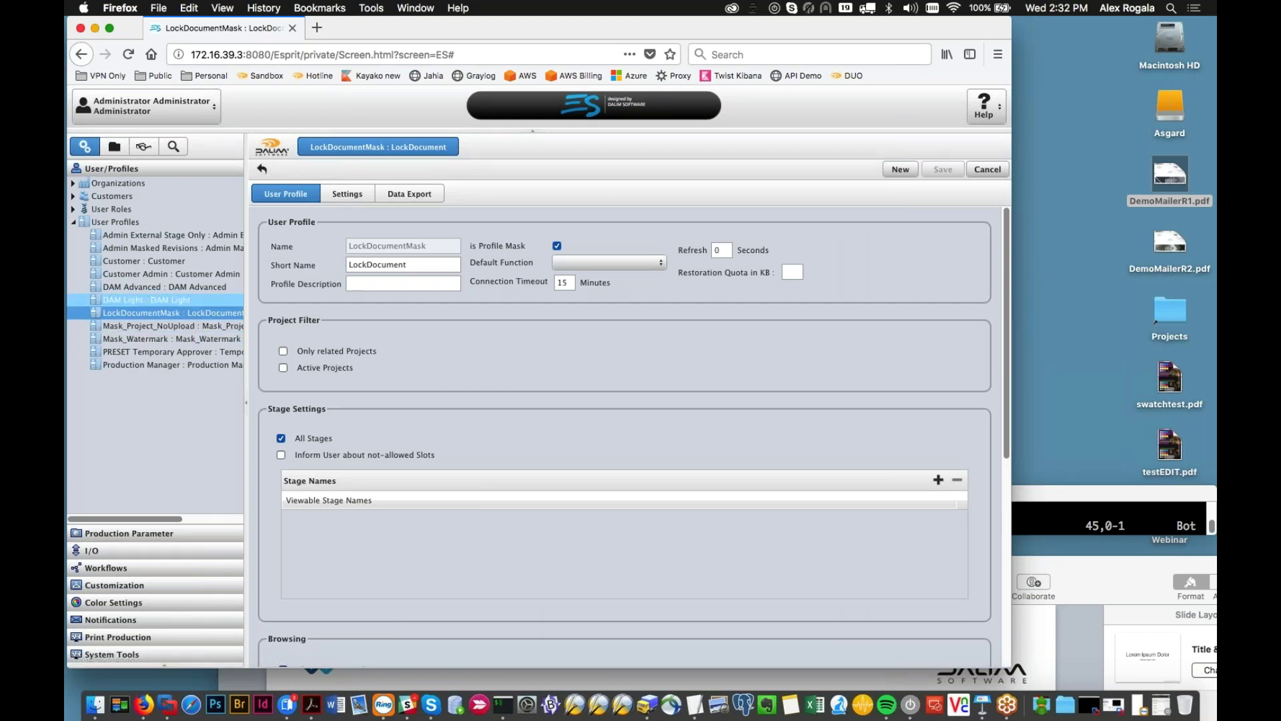
Step: Tick Manual Start on Action_removemask, save, and return to Watermark_ForWebinar's documents
left_click(105, 567)
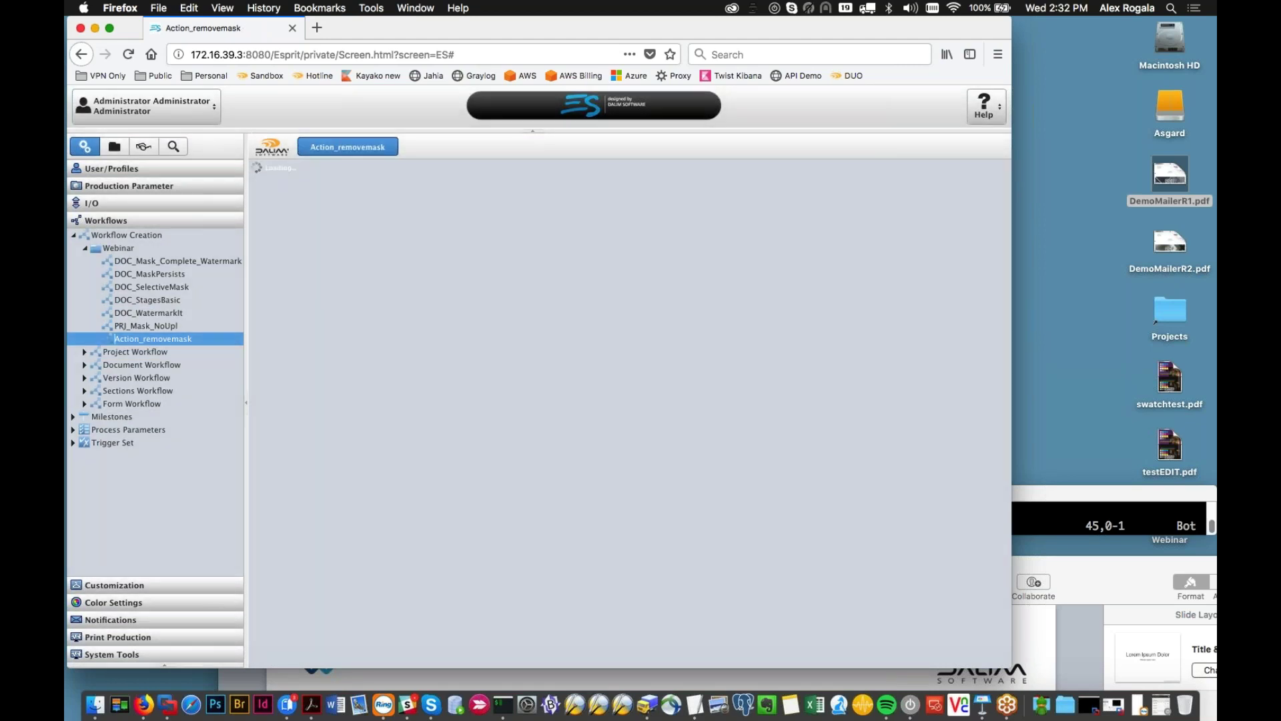
scroll(864, 435, "down", 1)
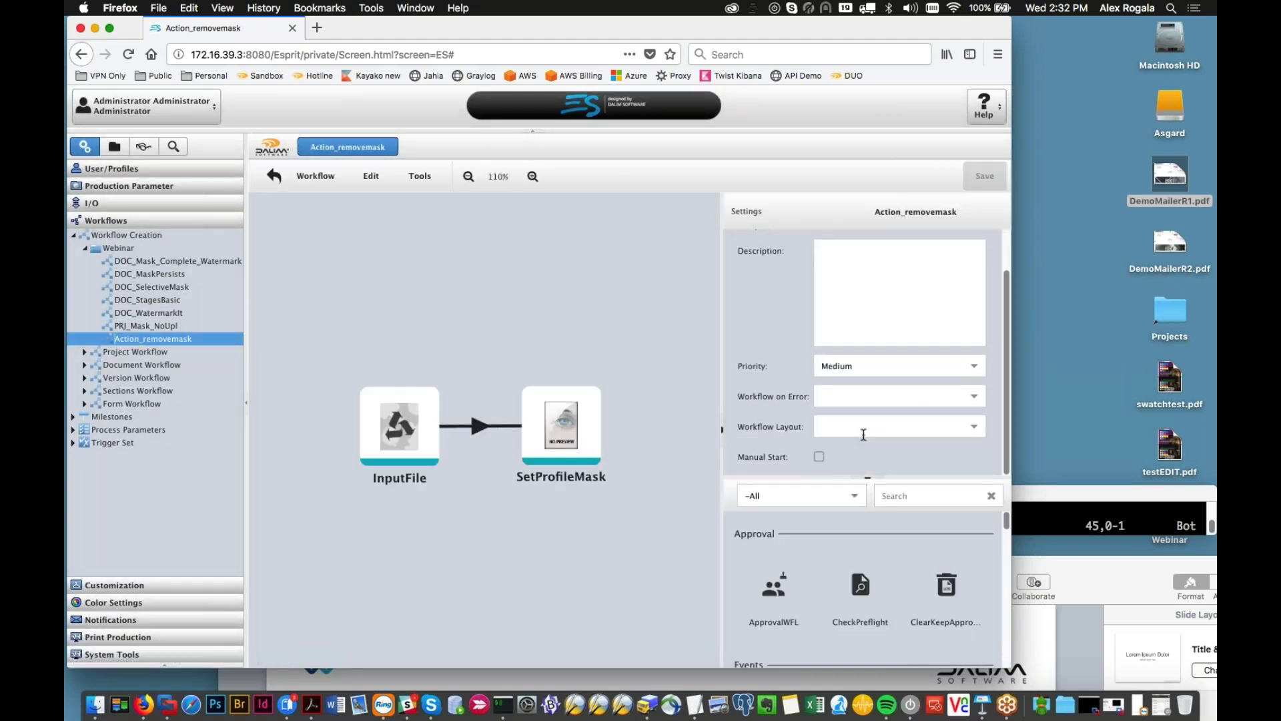
left_click(816, 457)
left_click(985, 176)
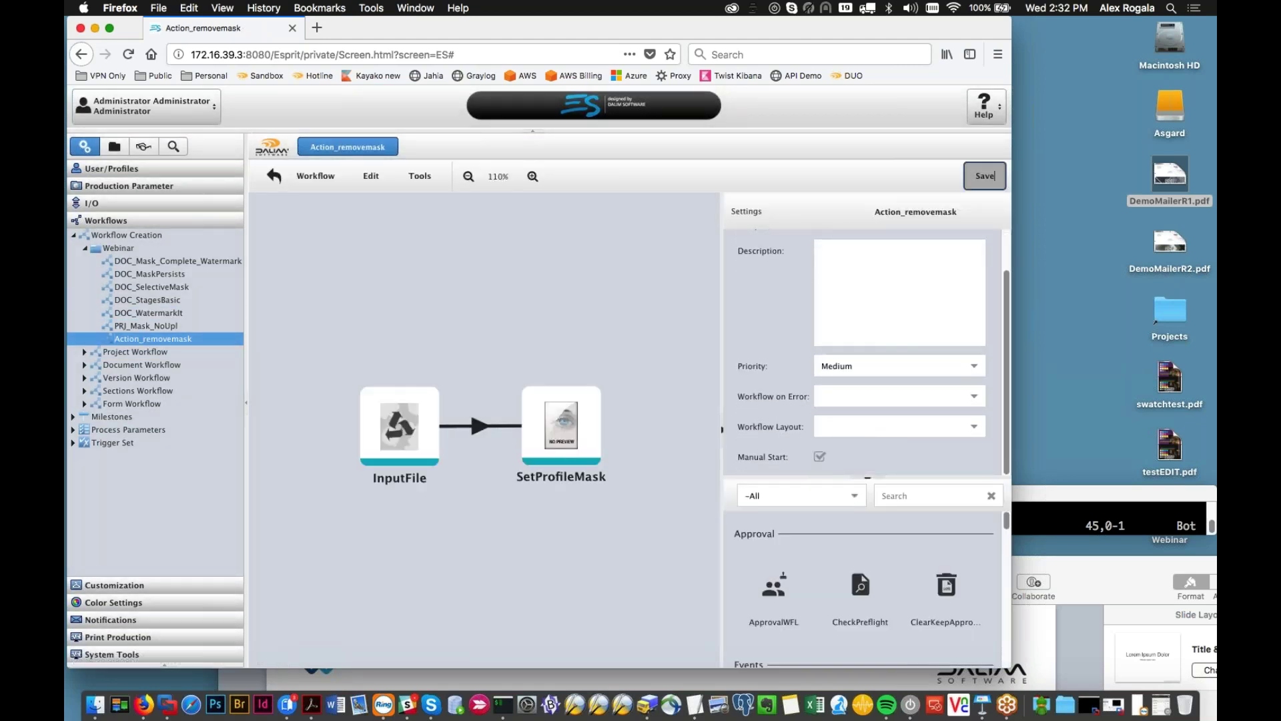
left_click(114, 146)
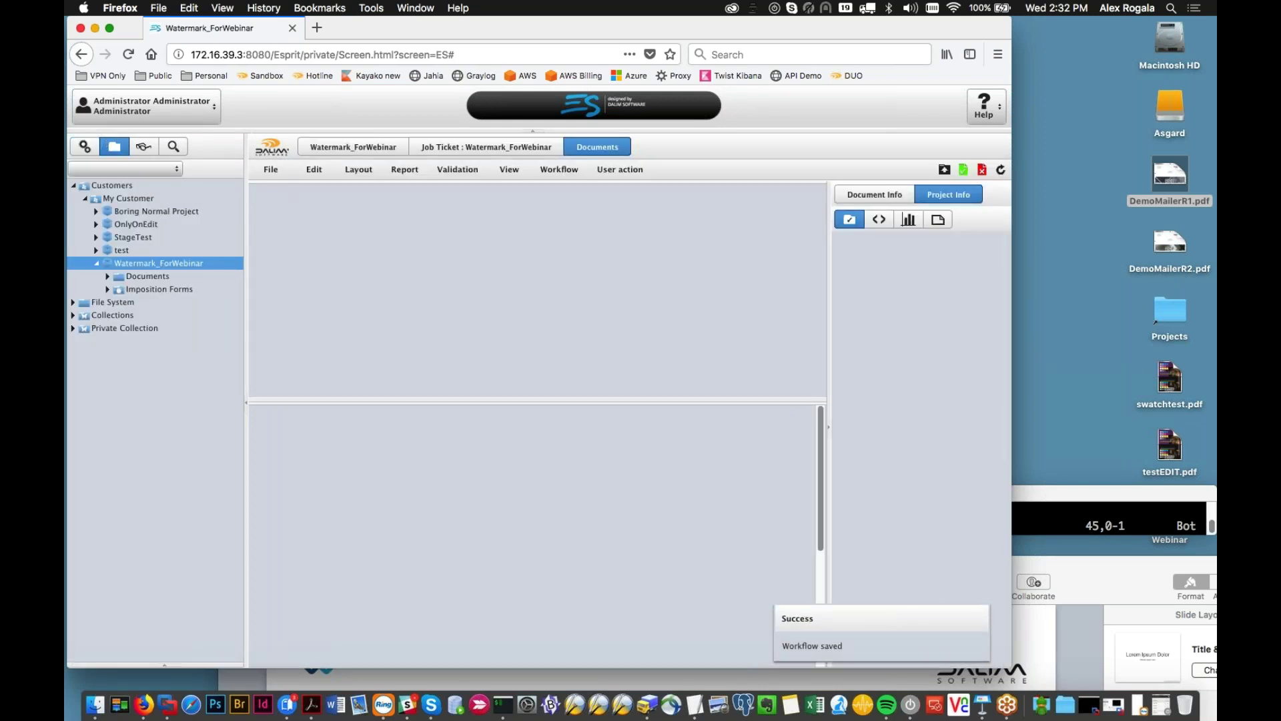
left_click(558, 169)
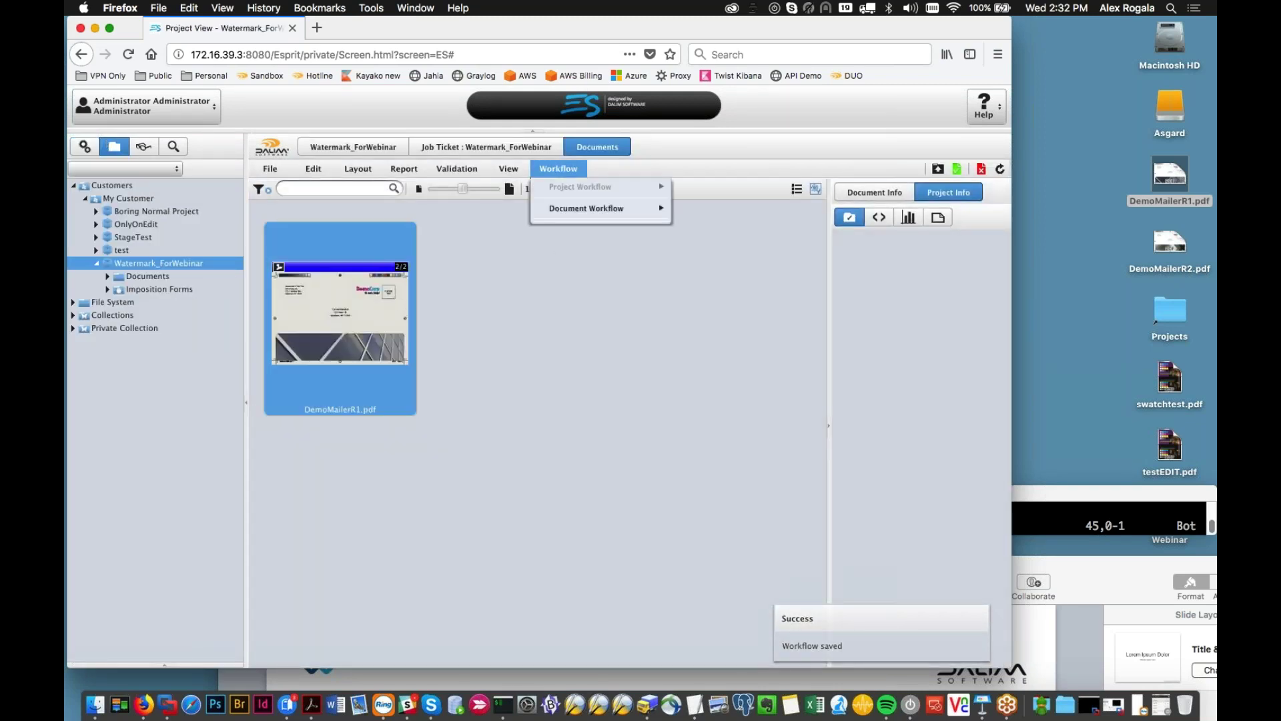
Step: Start the Action_removemask workflow on DemoMailerR1.pdf
mouse_move(601, 208)
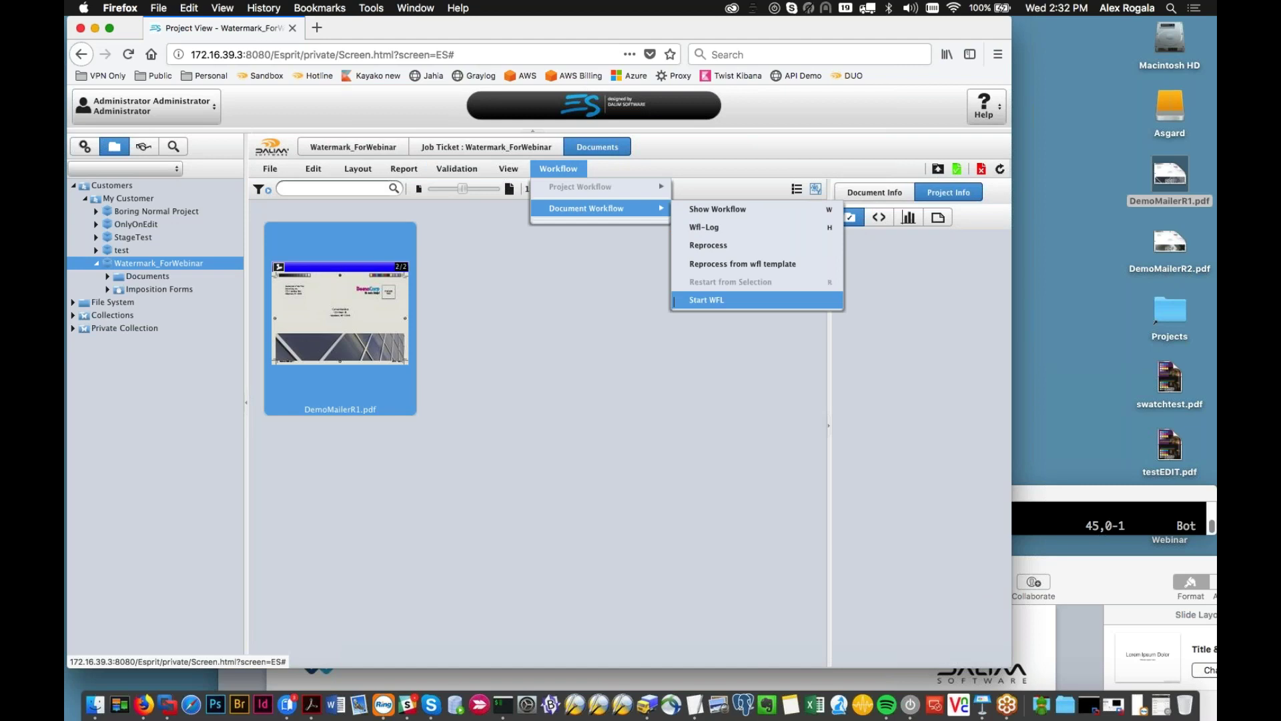
left_click(674, 300)
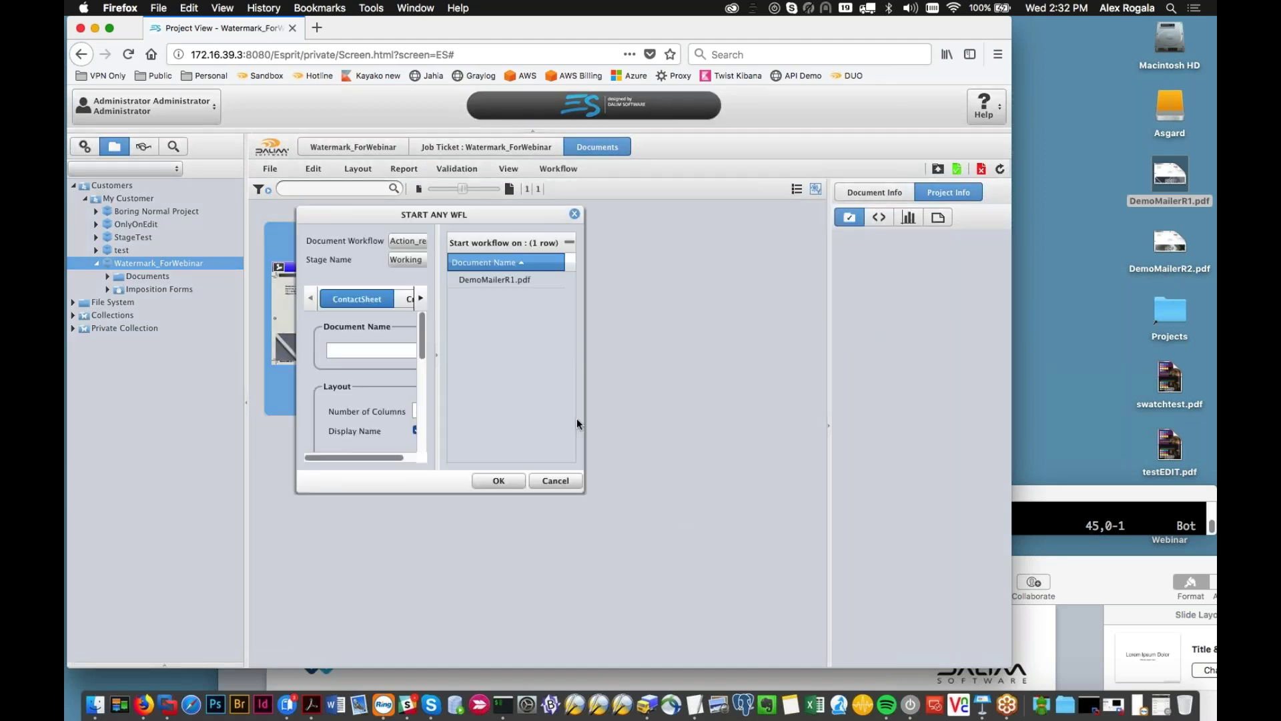
left_click_drag(584, 493, 806, 501)
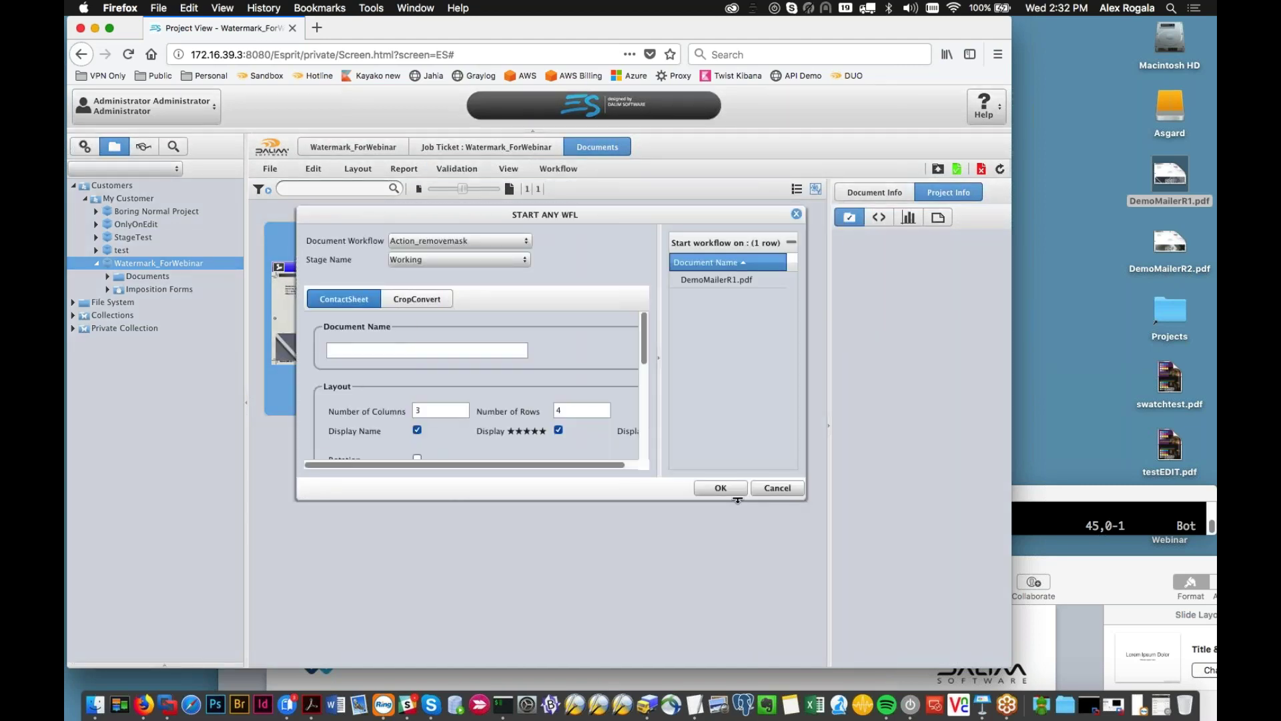
left_click(709, 486)
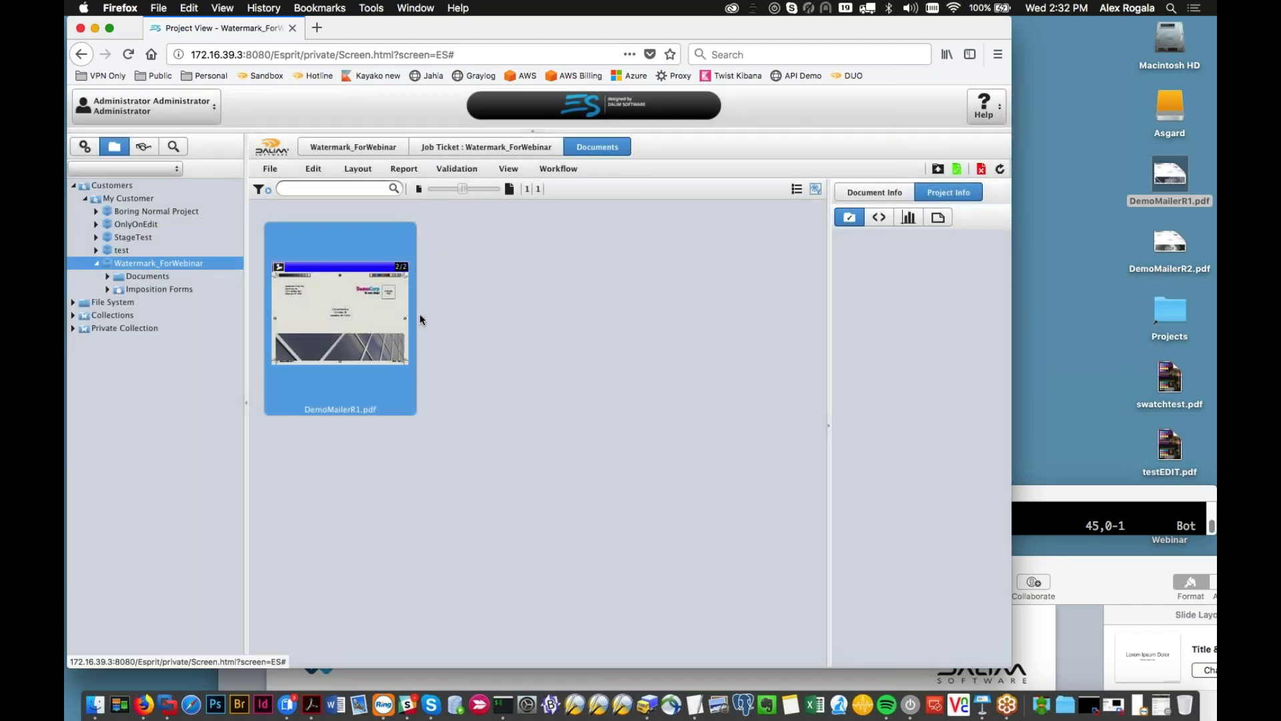
Step: Preview DemoMailerR1.pdf before and after refreshing the document list to check the result
double_click(350, 290)
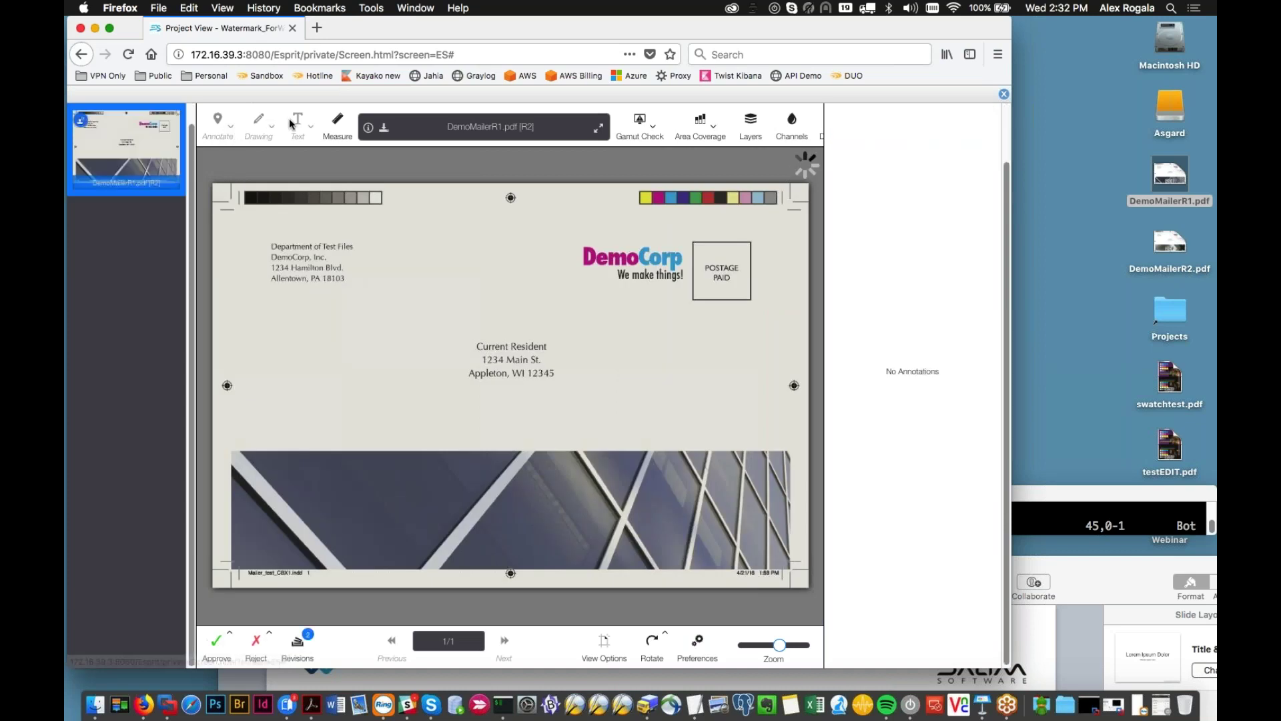
left_click(1004, 94)
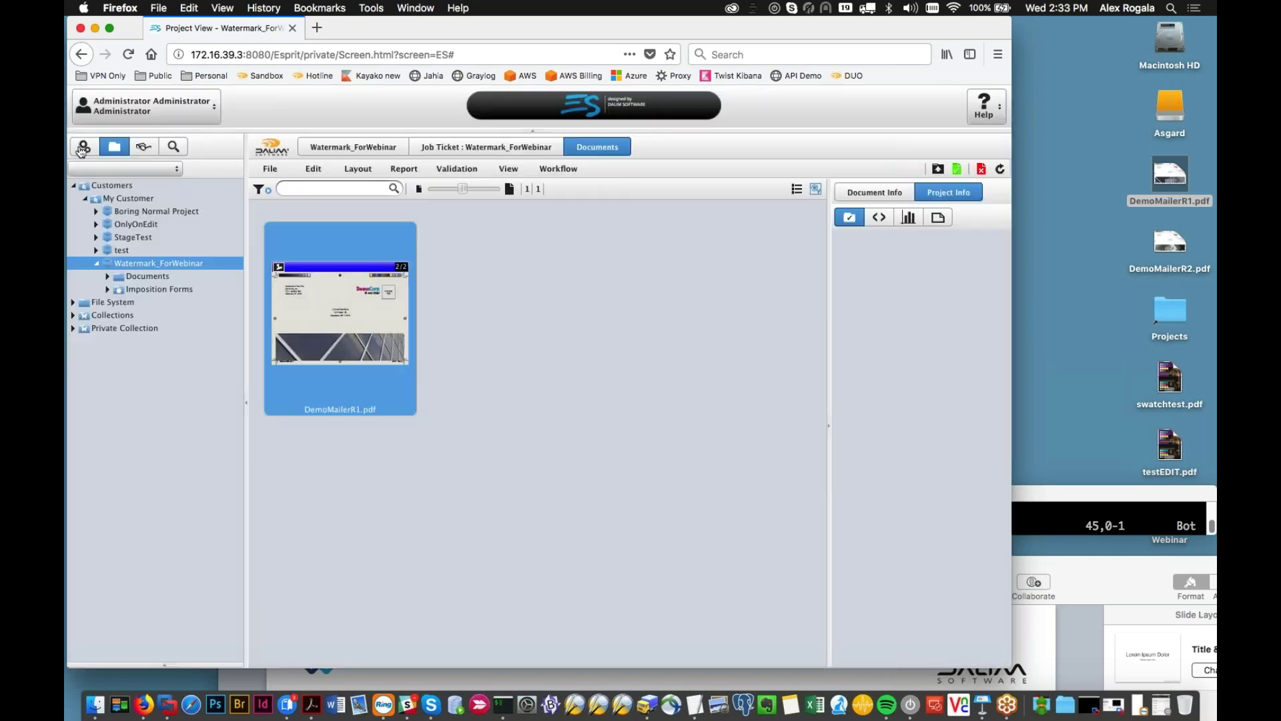
left_click(1001, 169)
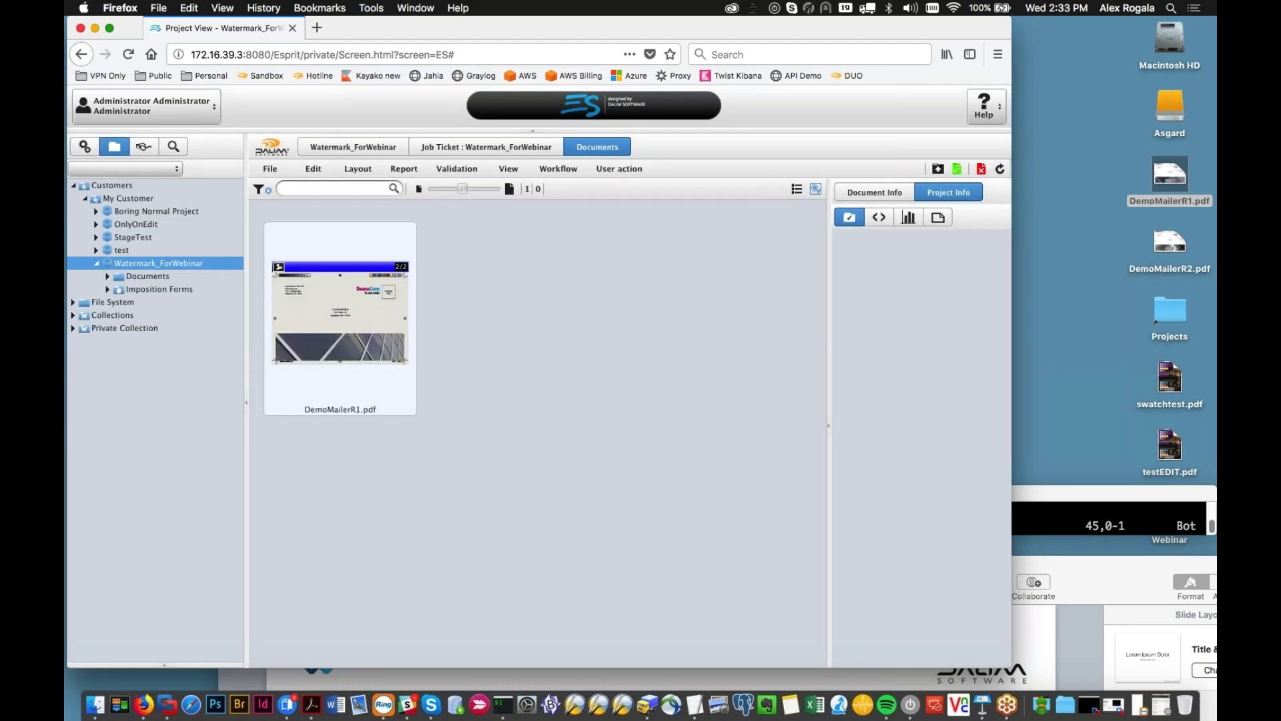
double_click(371, 351)
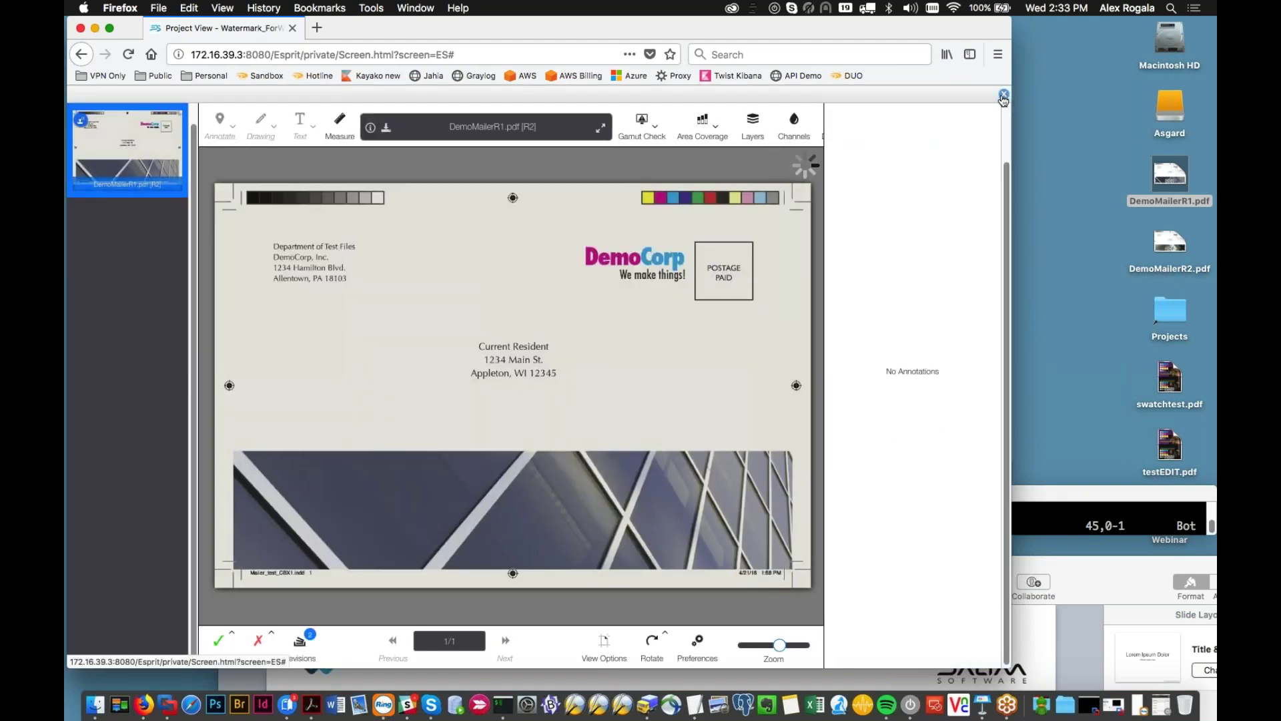
left_click(1003, 96)
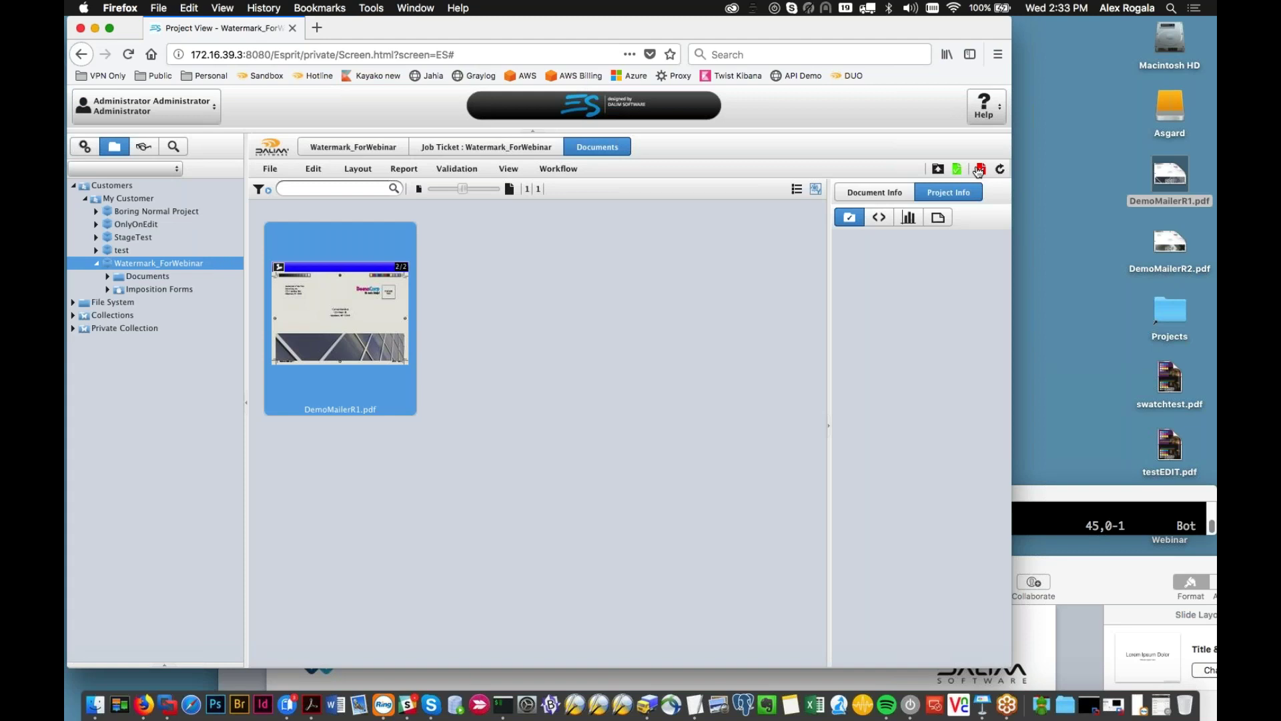
left_click(85, 148)
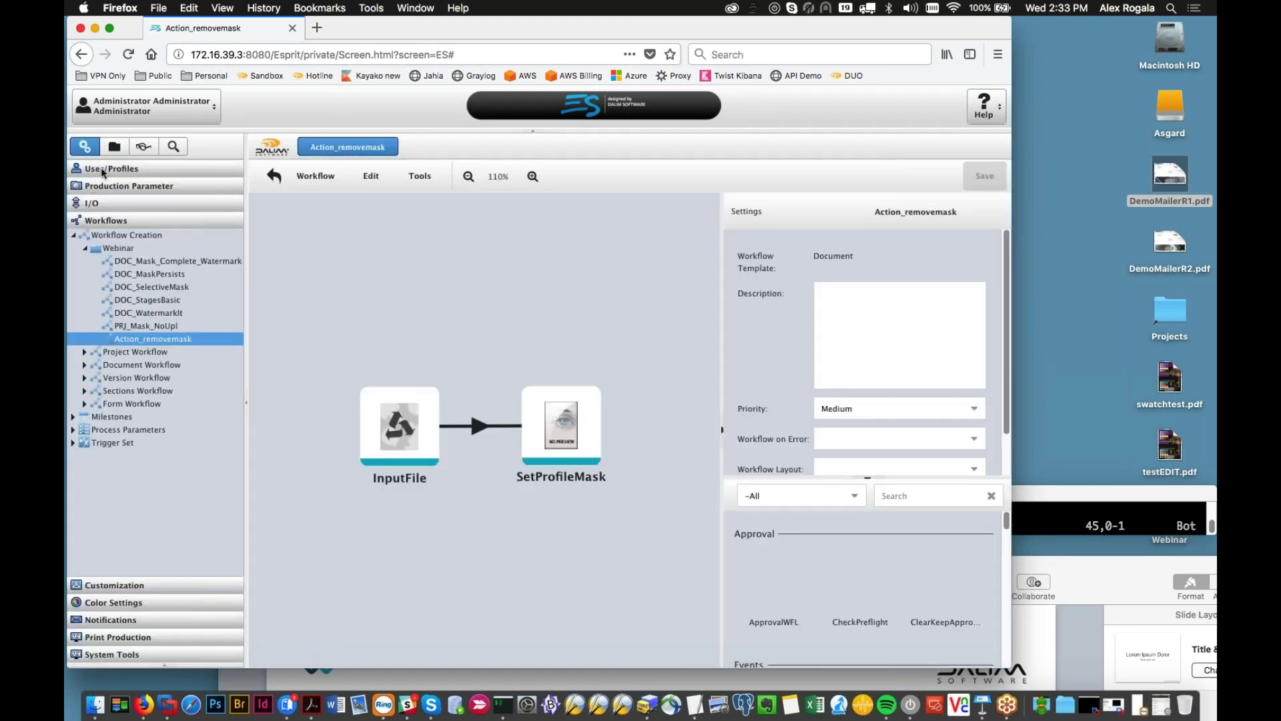
Step: Look over the Mask_Watermark user profile, then go back to the project documents
left_click(103, 169)
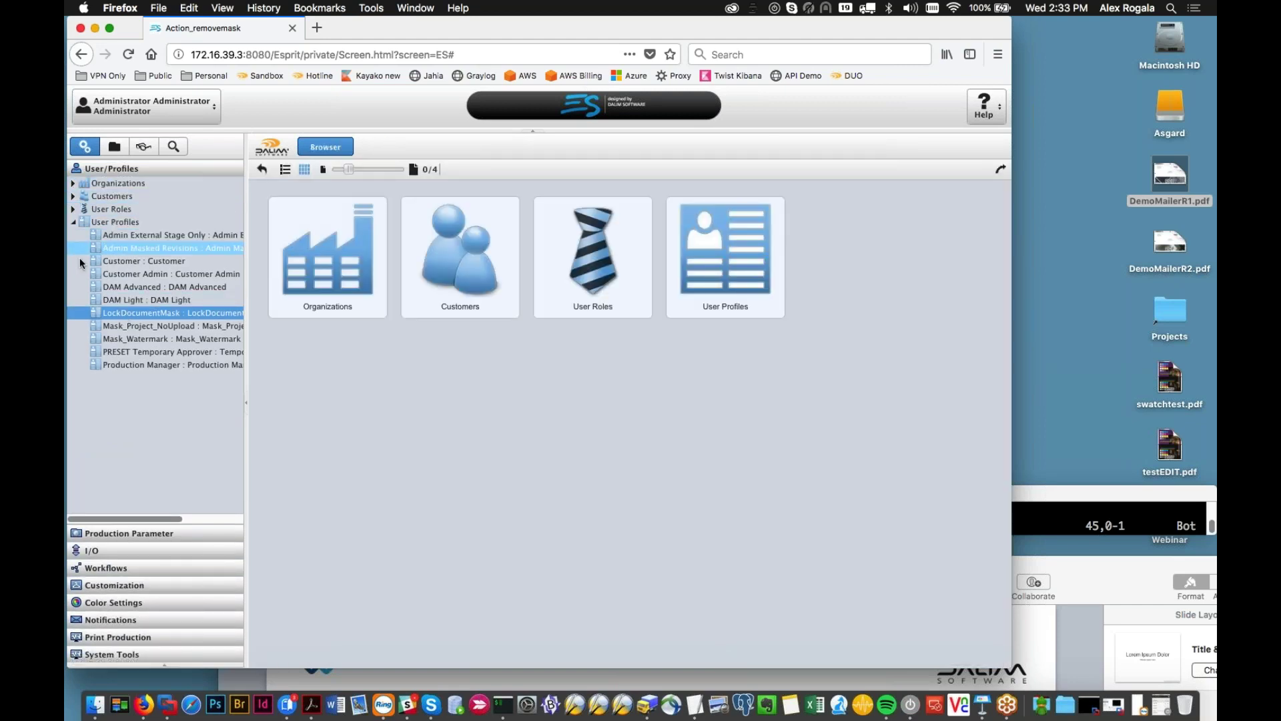
left_click(134, 340)
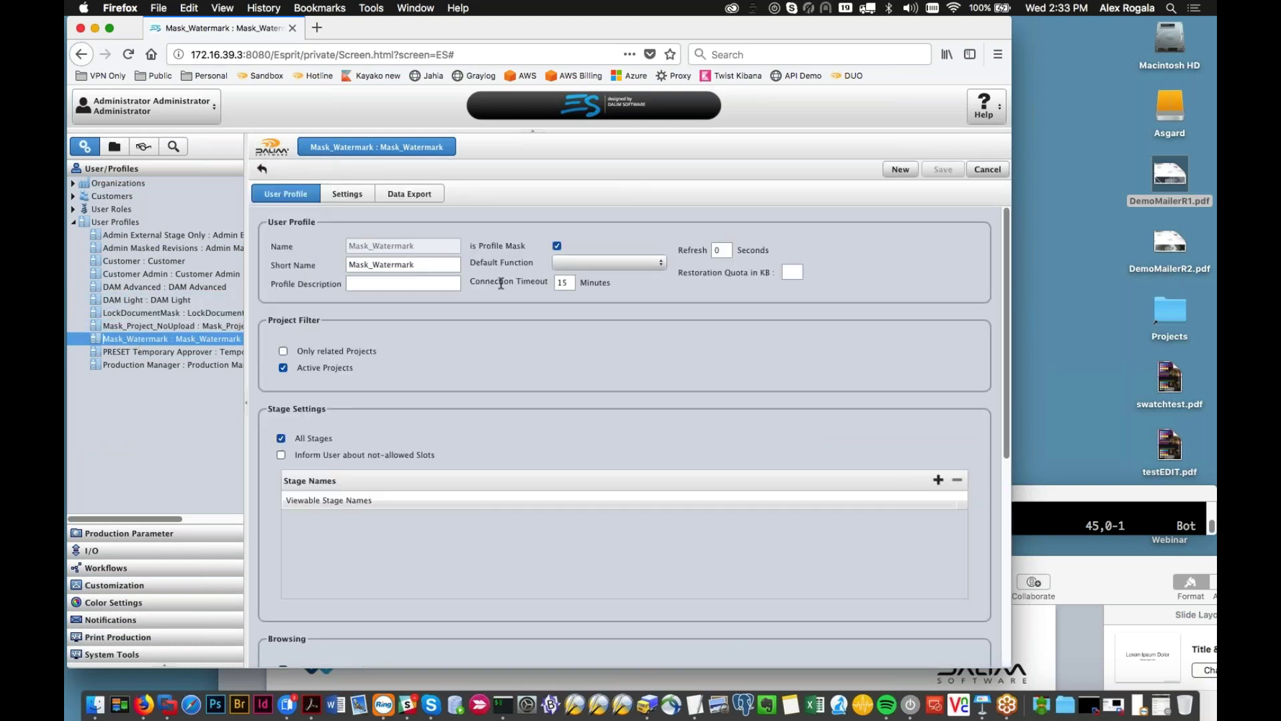
scroll(523, 314, "down", 1)
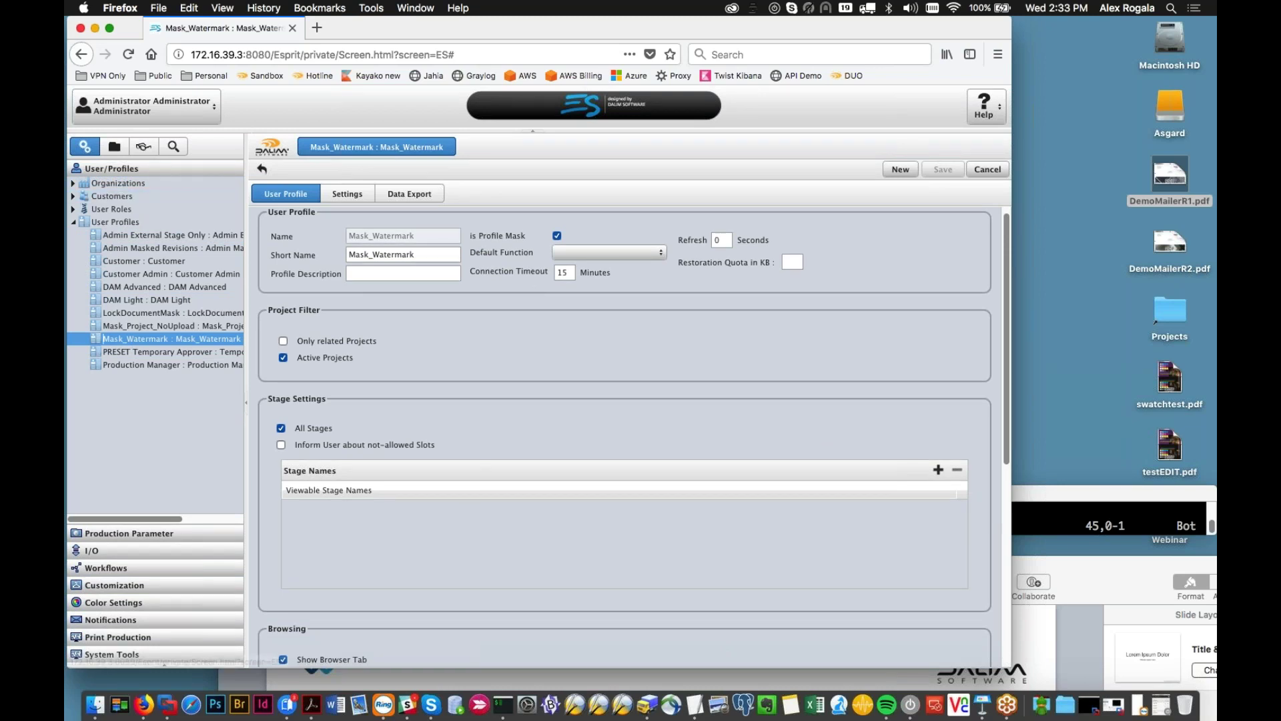
left_click(115, 148)
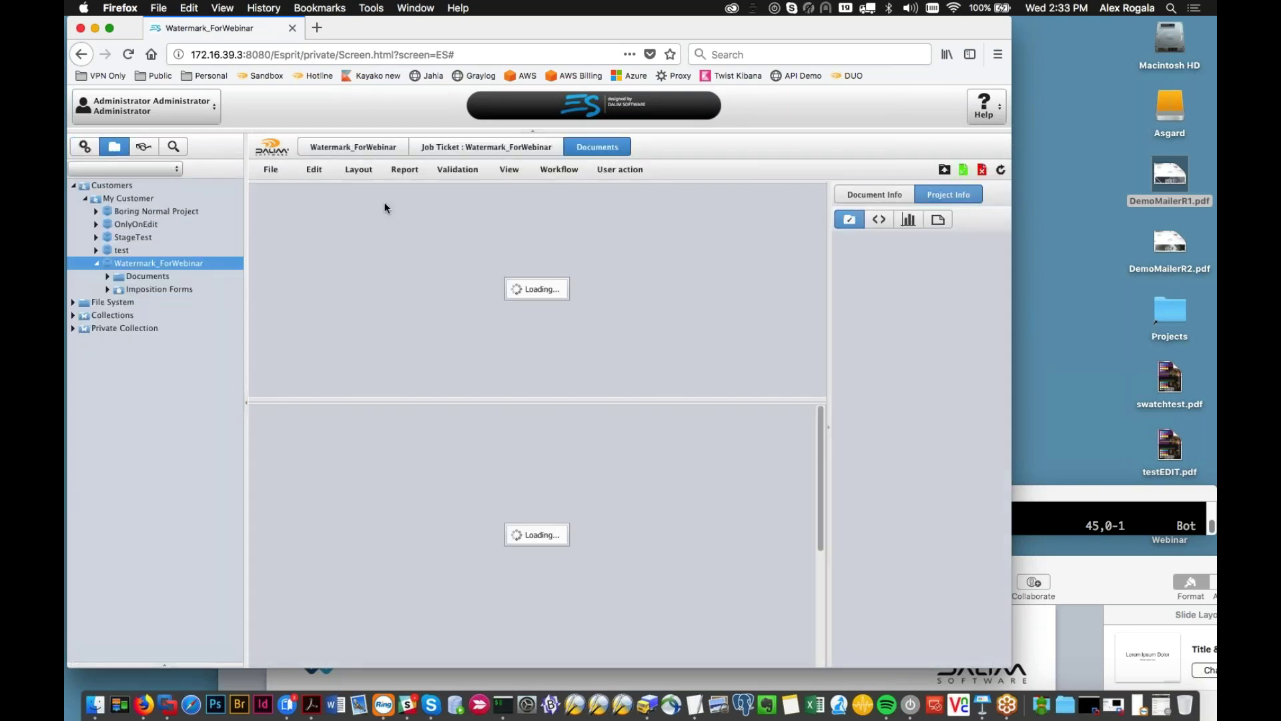
Step: Check the SetProfileMask step parameters in DemoMailerR1.pdf's Action_removemask workflow run
double_click(374, 311)
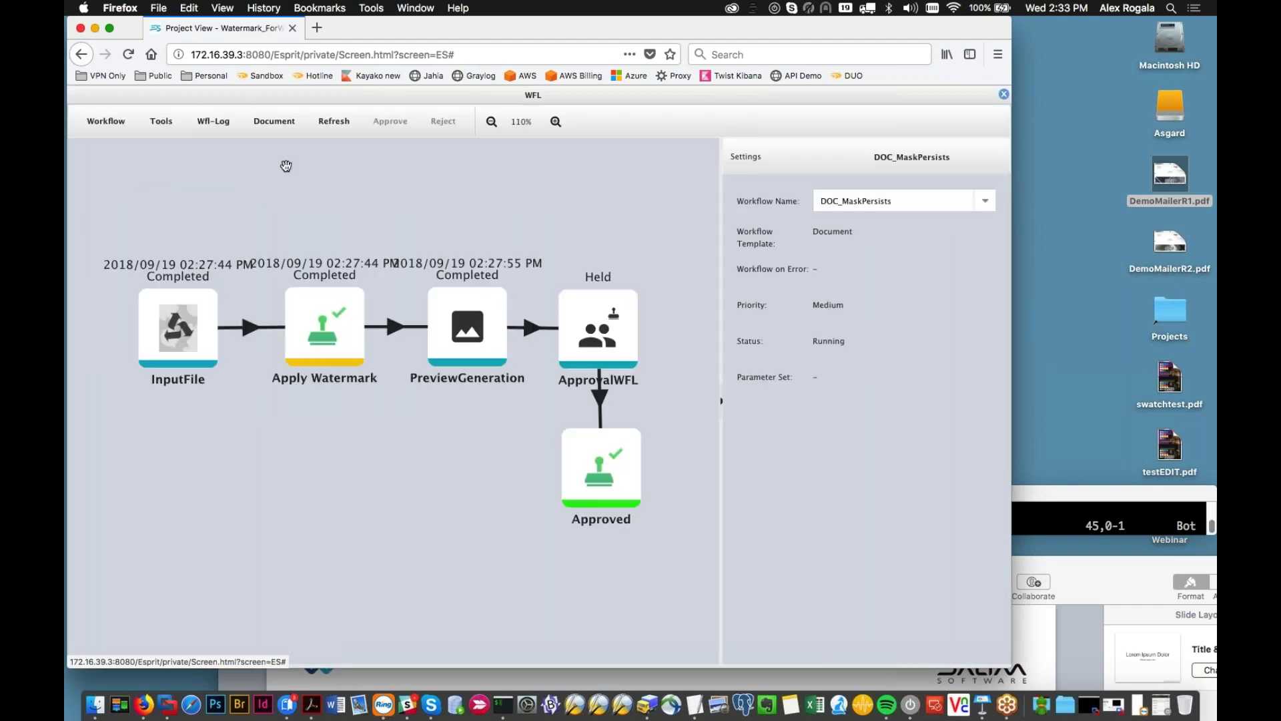
left_click(981, 207)
left_click(860, 223)
left_click(472, 412)
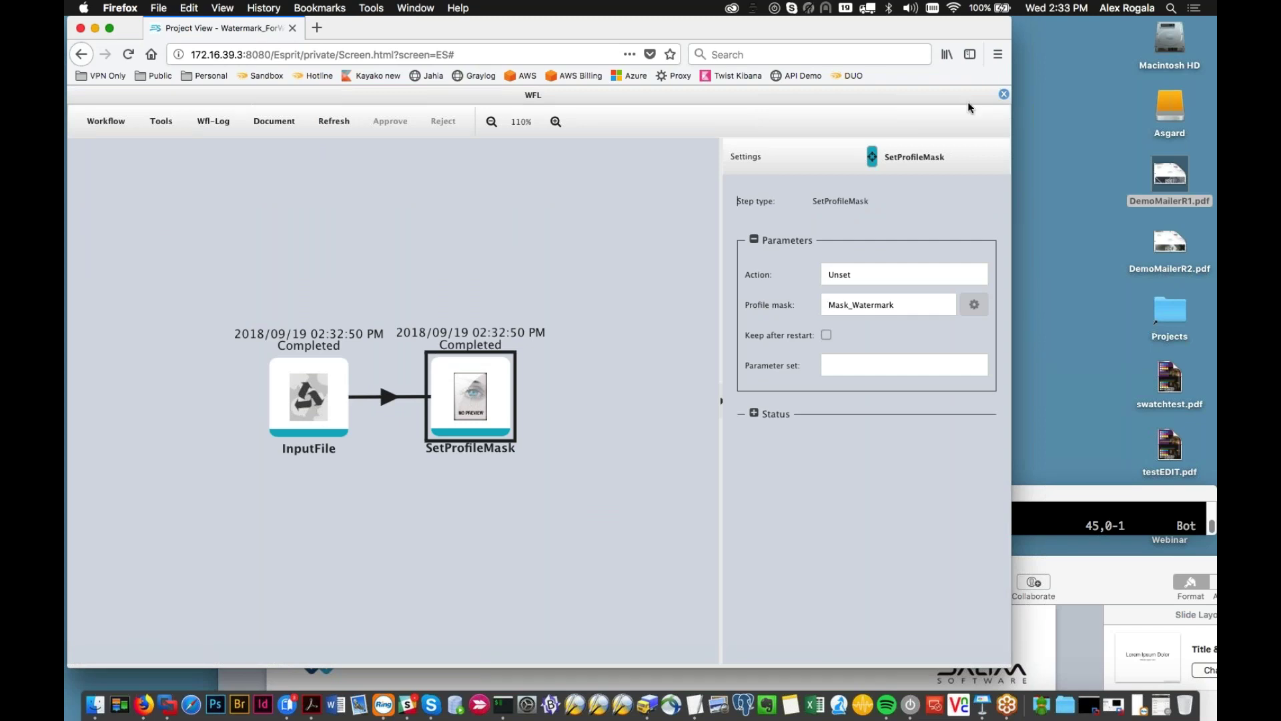
left_click(1003, 94)
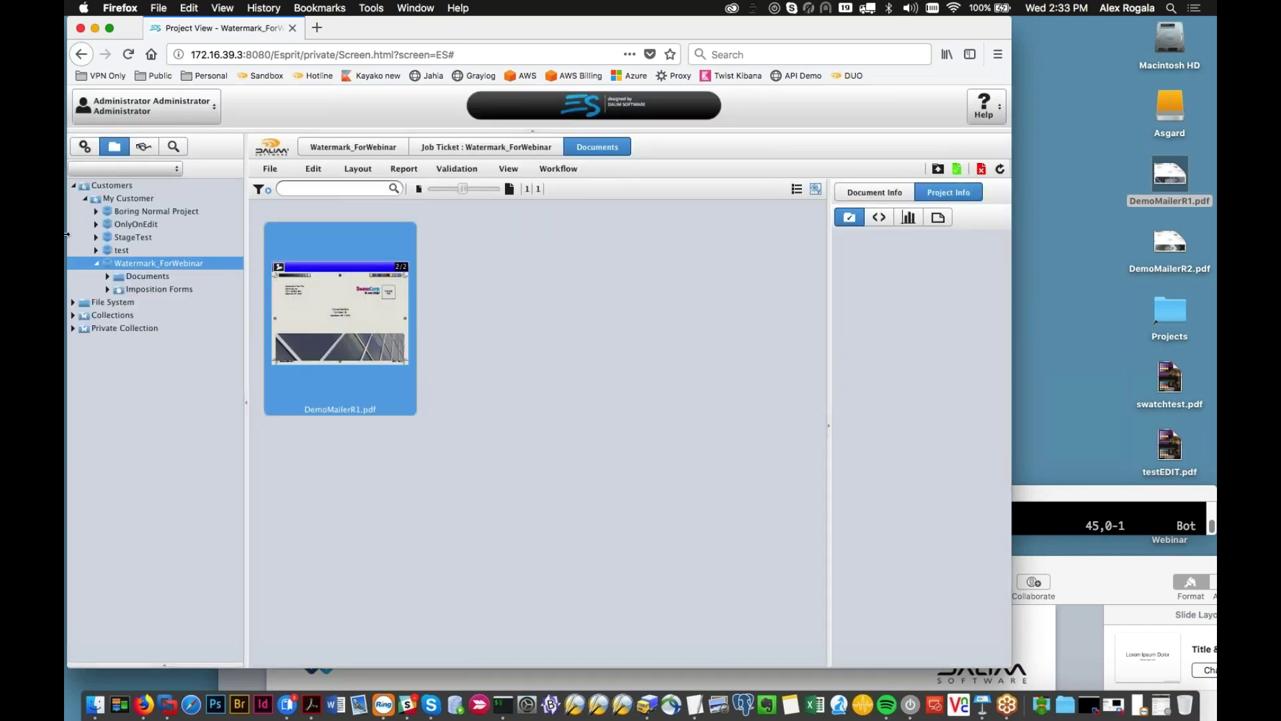
Step: Navigate to Workflows administration Milestones and expand the Webinar_Milestones group
left_click(84, 146)
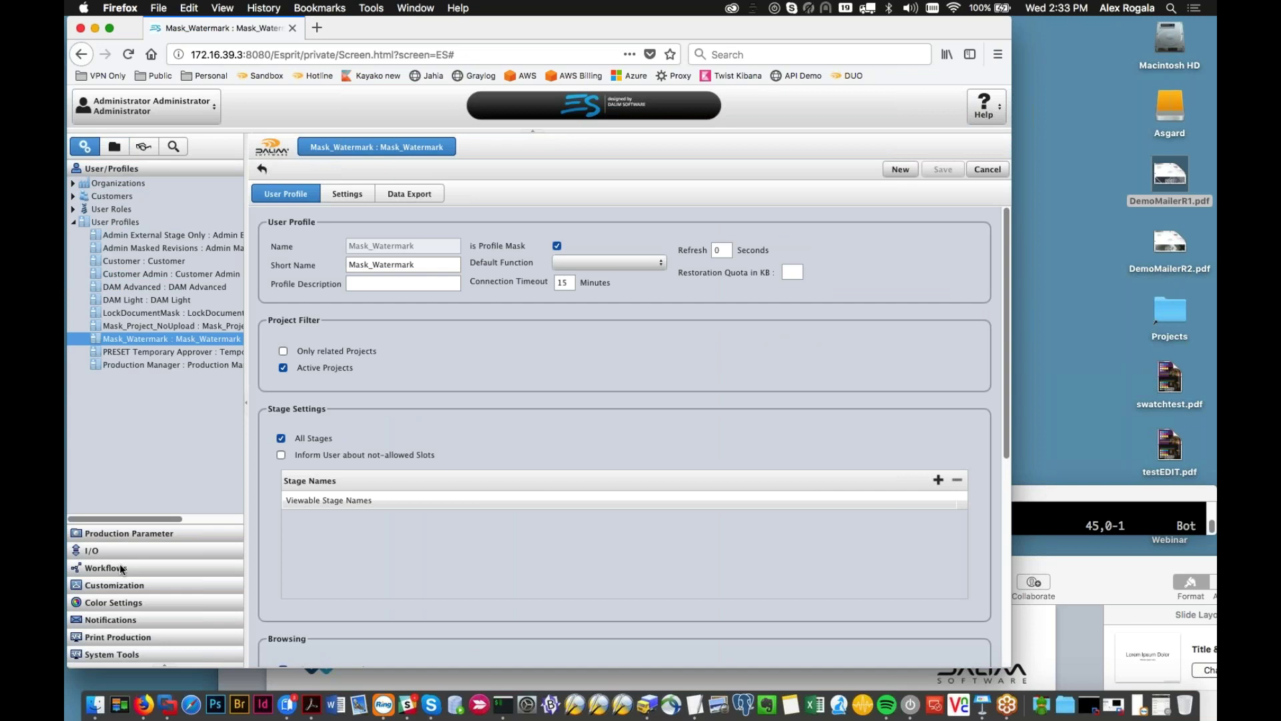
left_click(124, 552)
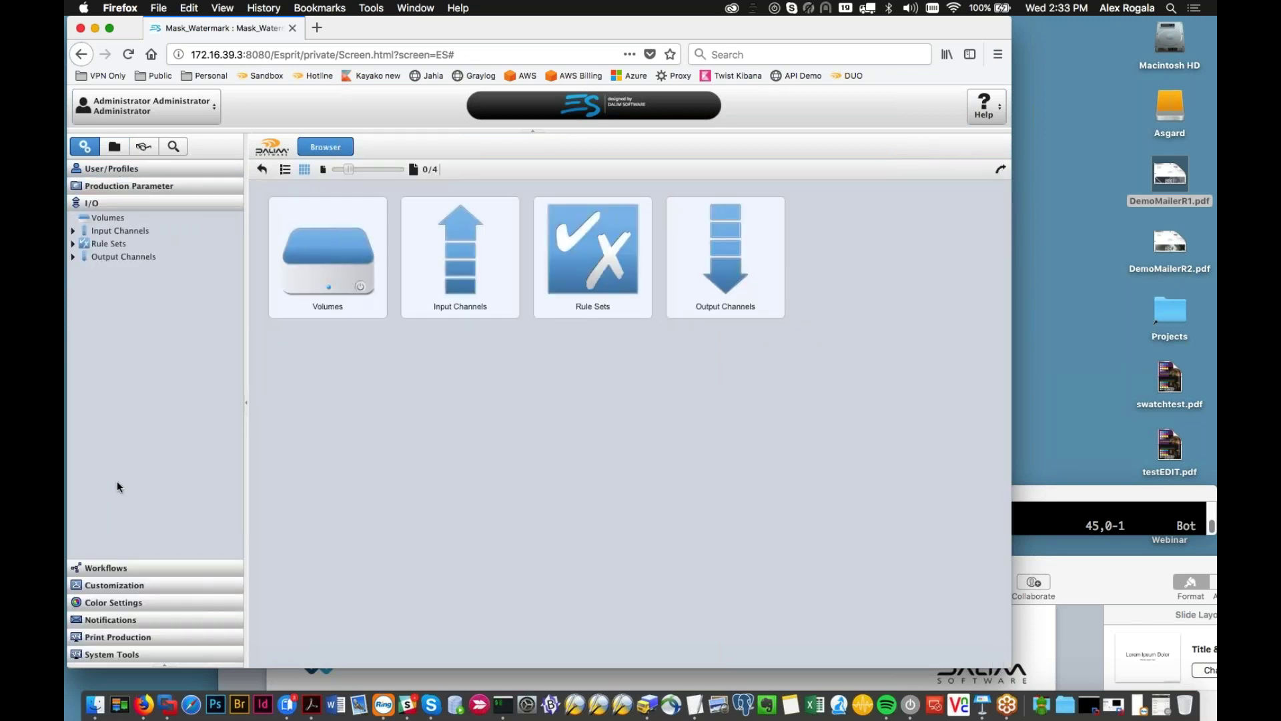
left_click(106, 567)
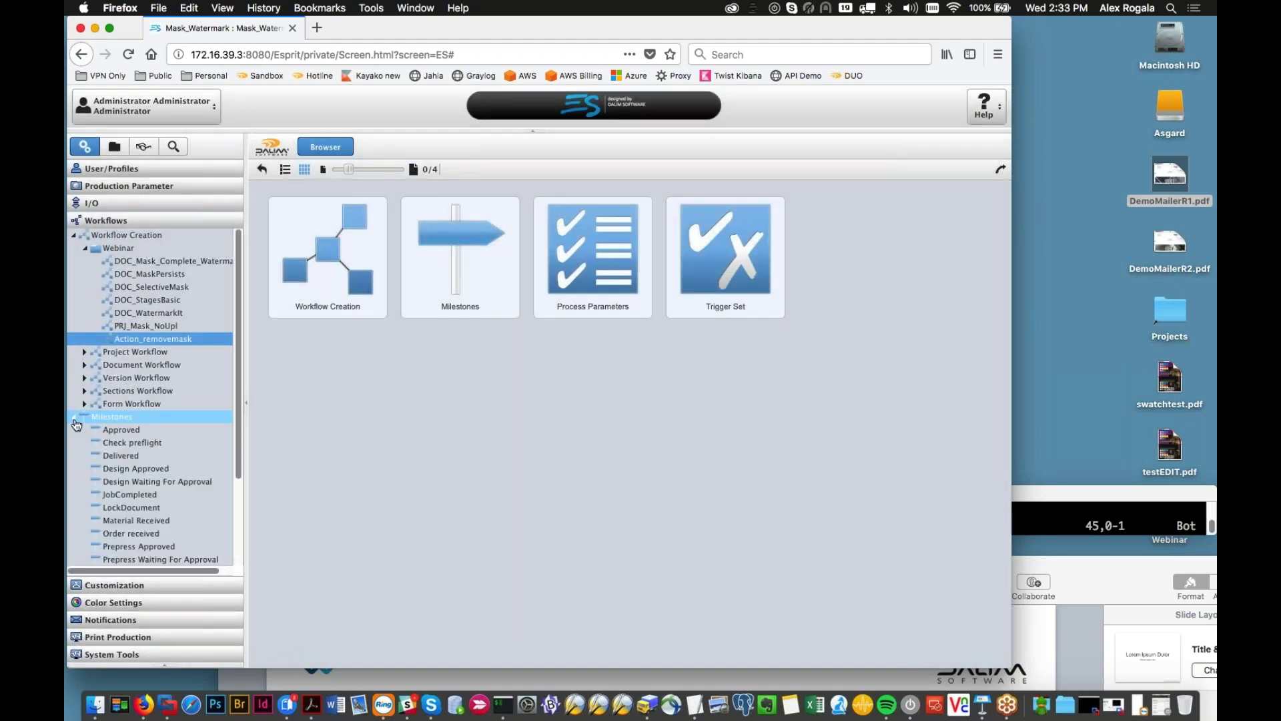
scroll(106, 439, "down", 3)
double_click(124, 531)
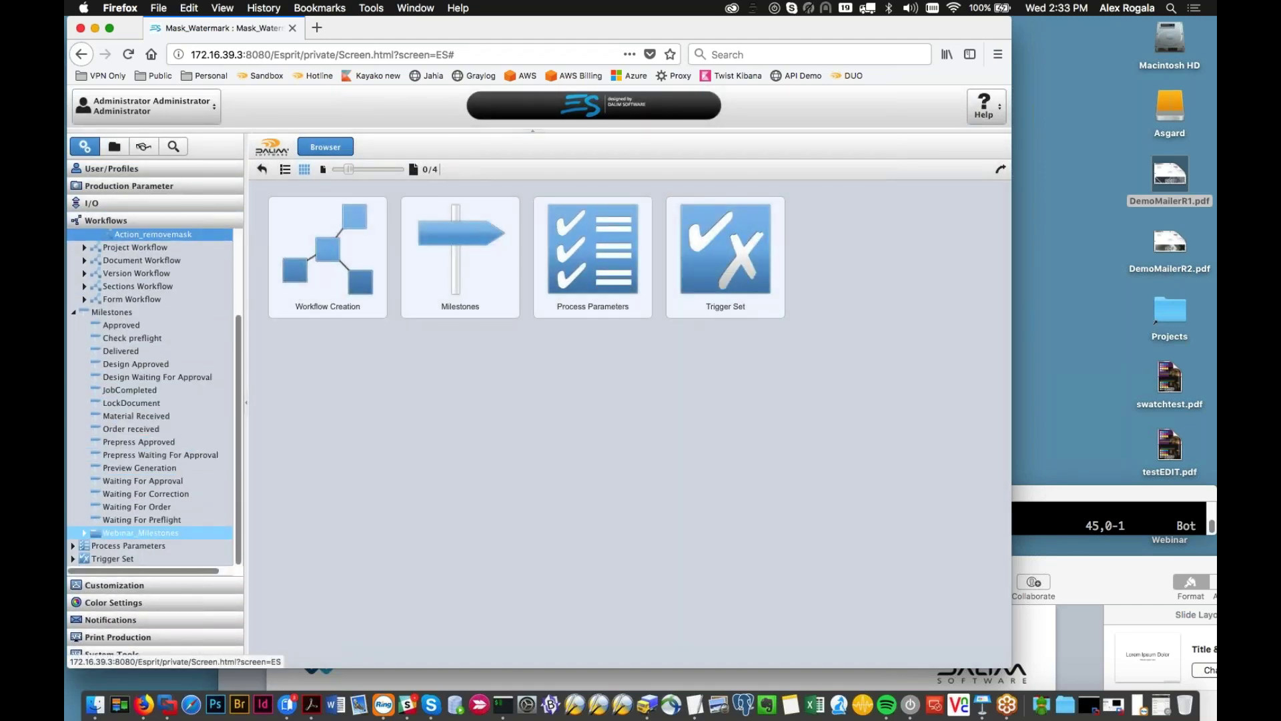
Step: In the Apply Watermark milestone, map the Mask_Watermark row to Customer Admin, save, and return to Watermark_ForWebinar
left_click(135, 494)
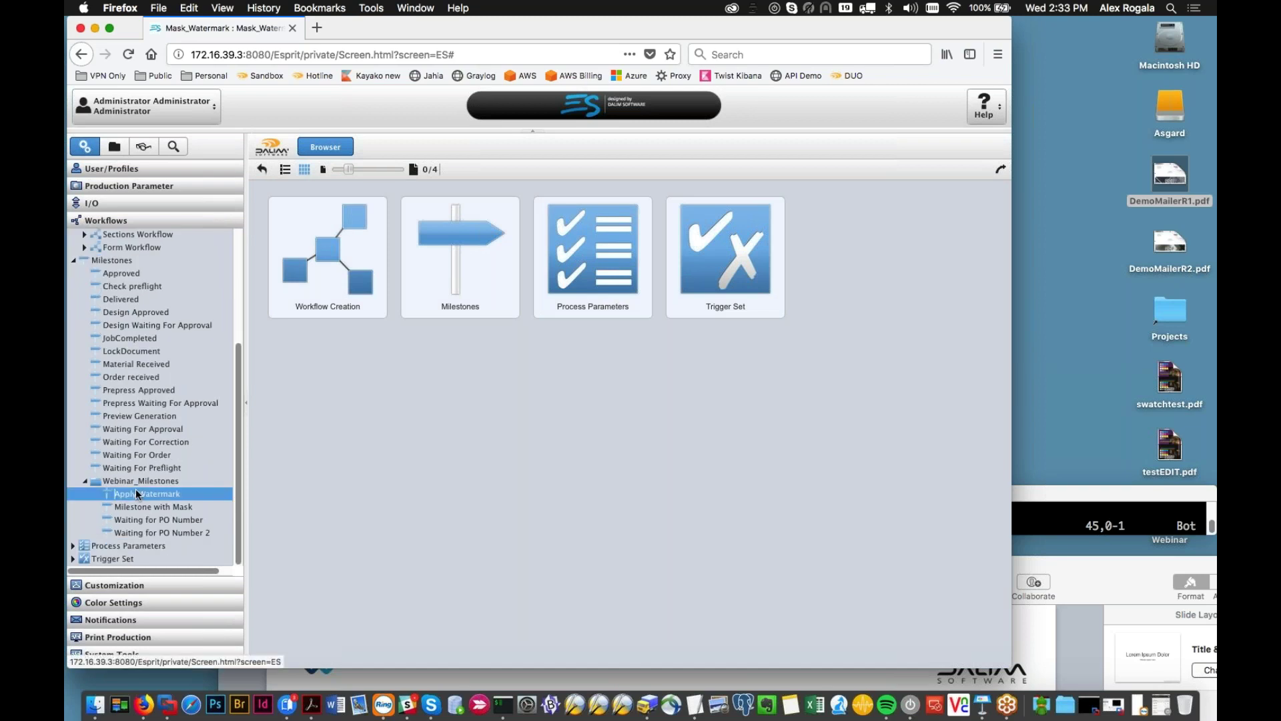
left_click(441, 194)
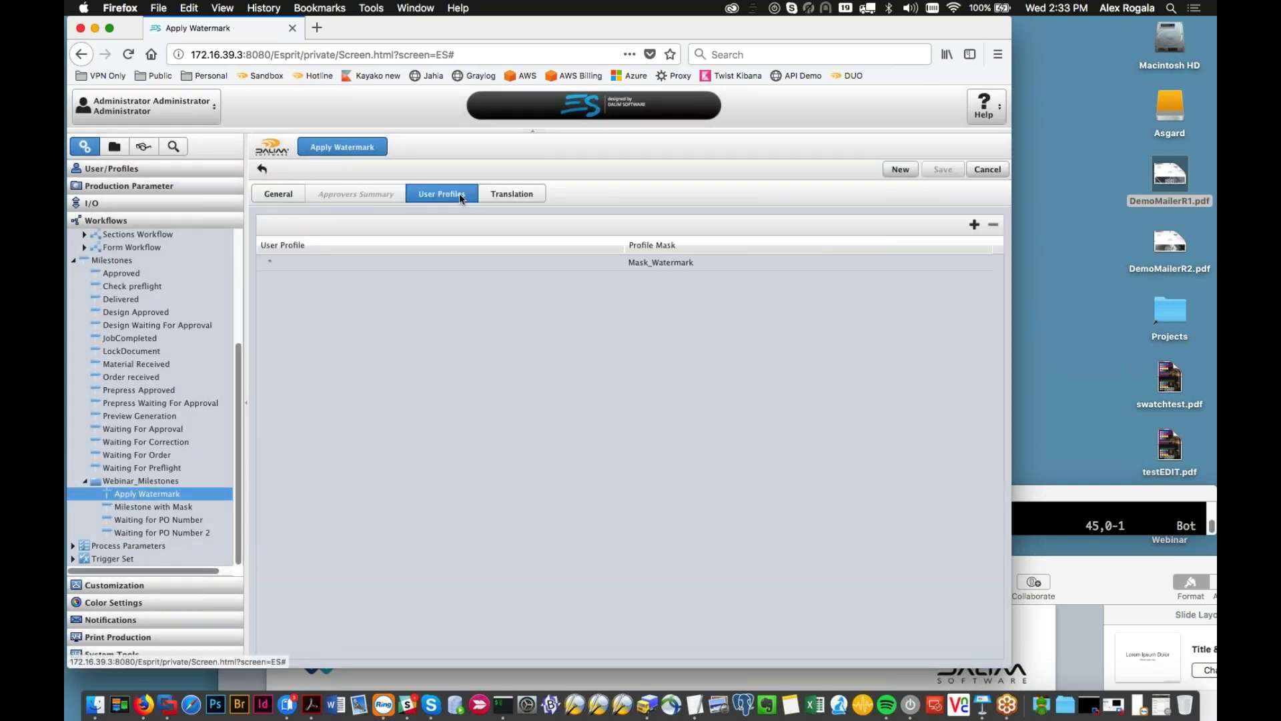
left_click(399, 263)
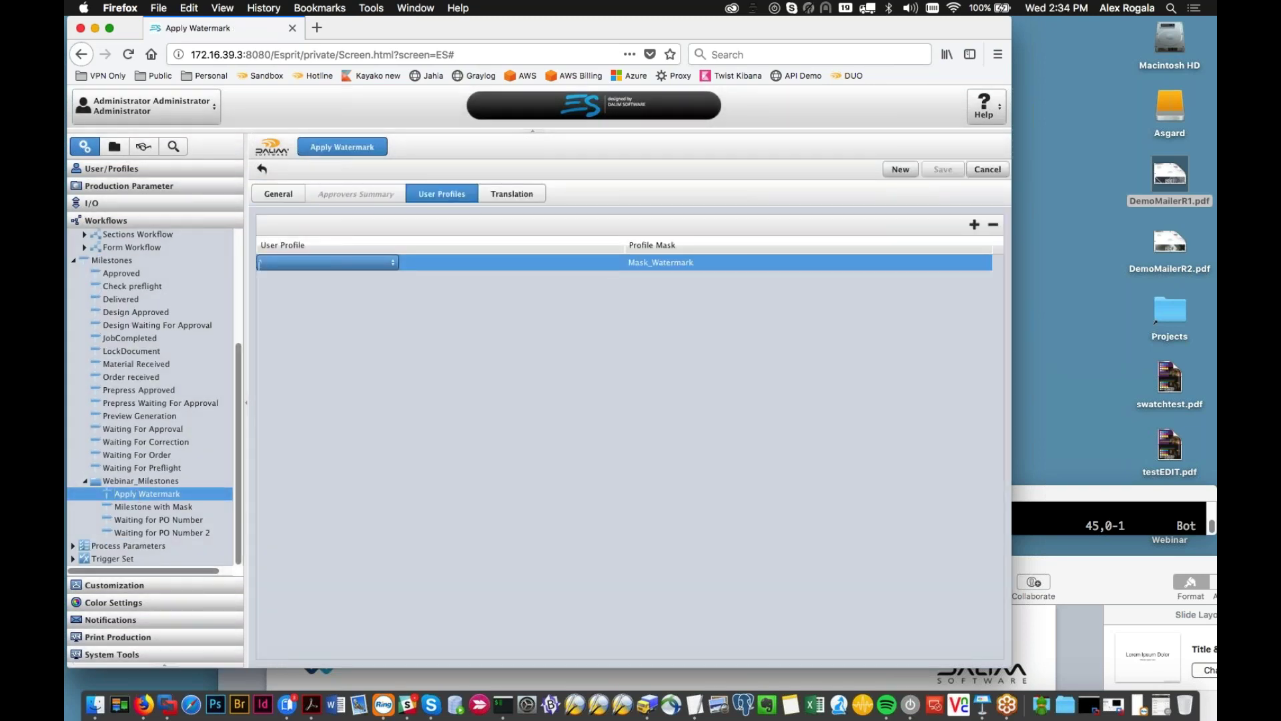
left_click(395, 262)
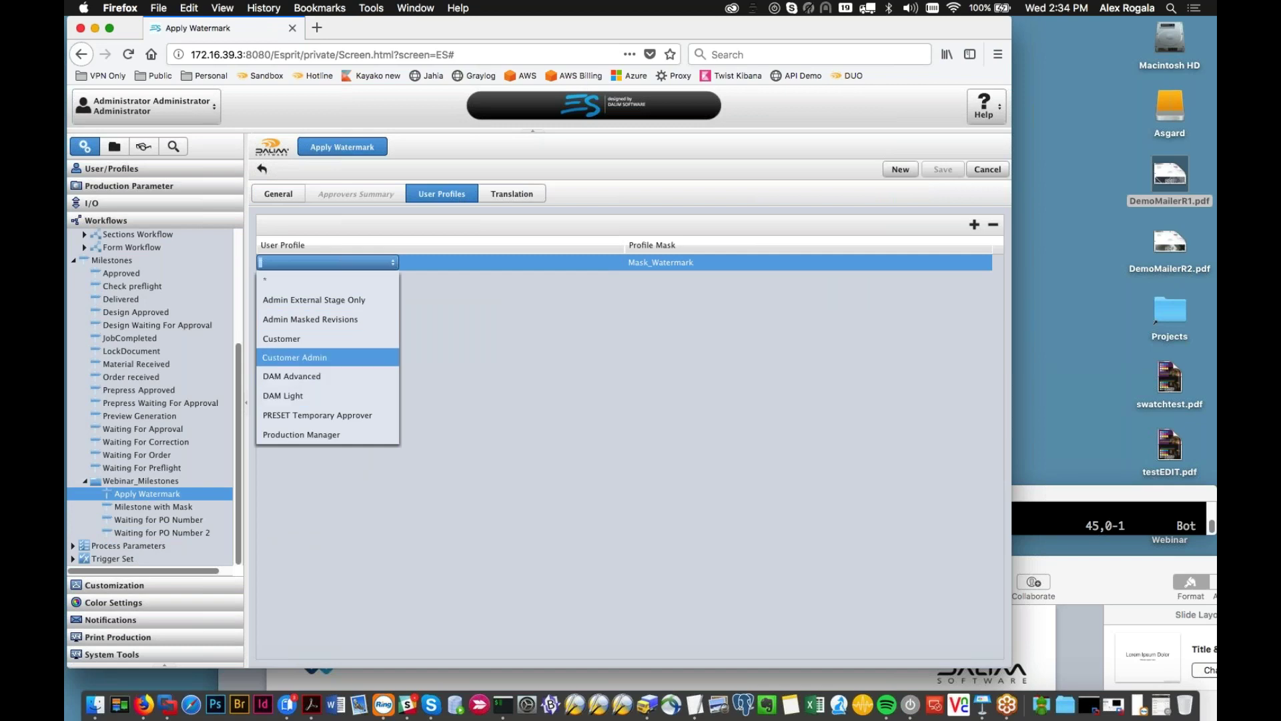
left_click(294, 358)
left_click(943, 169)
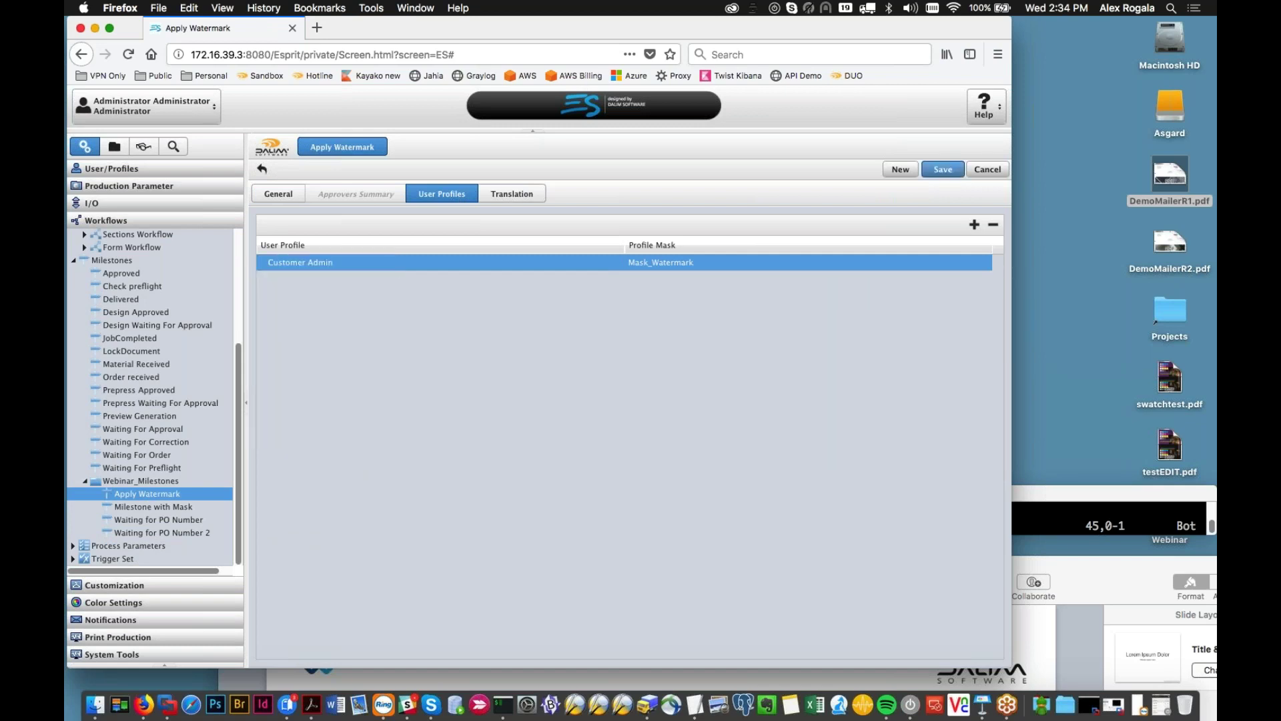
left_click(114, 146)
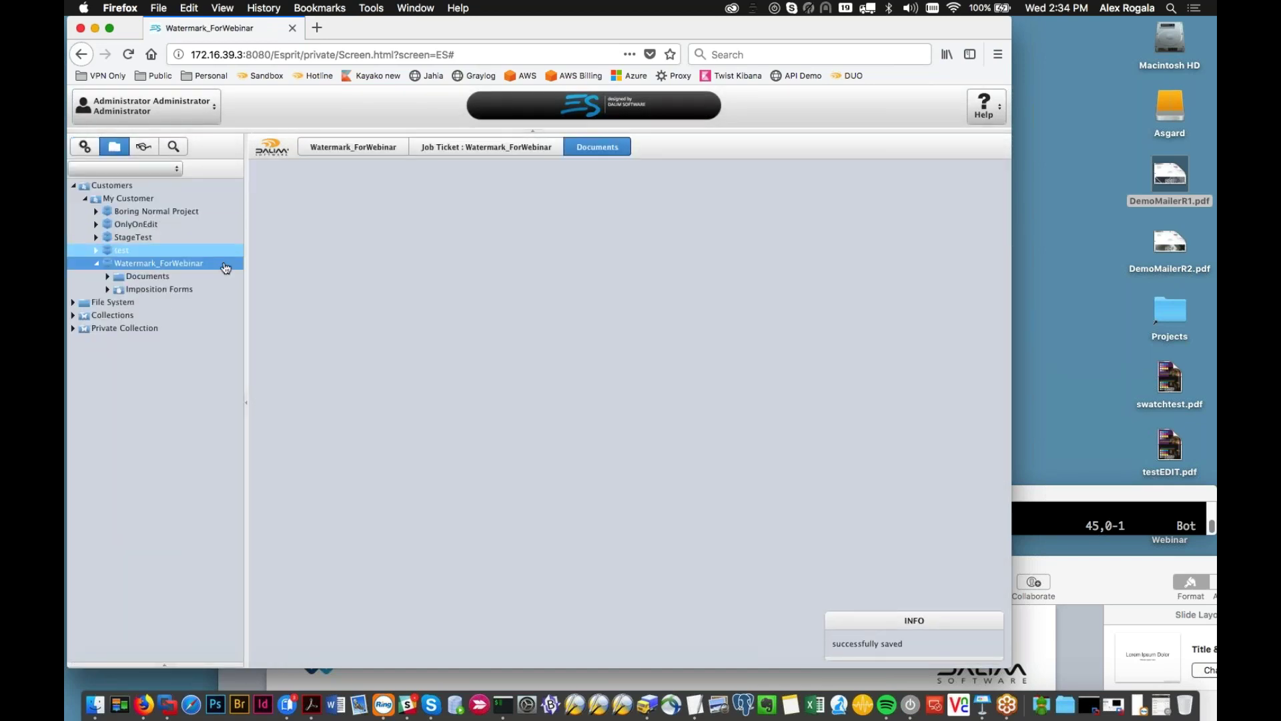
Step: Open DemoMailerR1.pdf, pin a comment on its return address block, and close the viewer
double_click(377, 288)
left_click(217, 120)
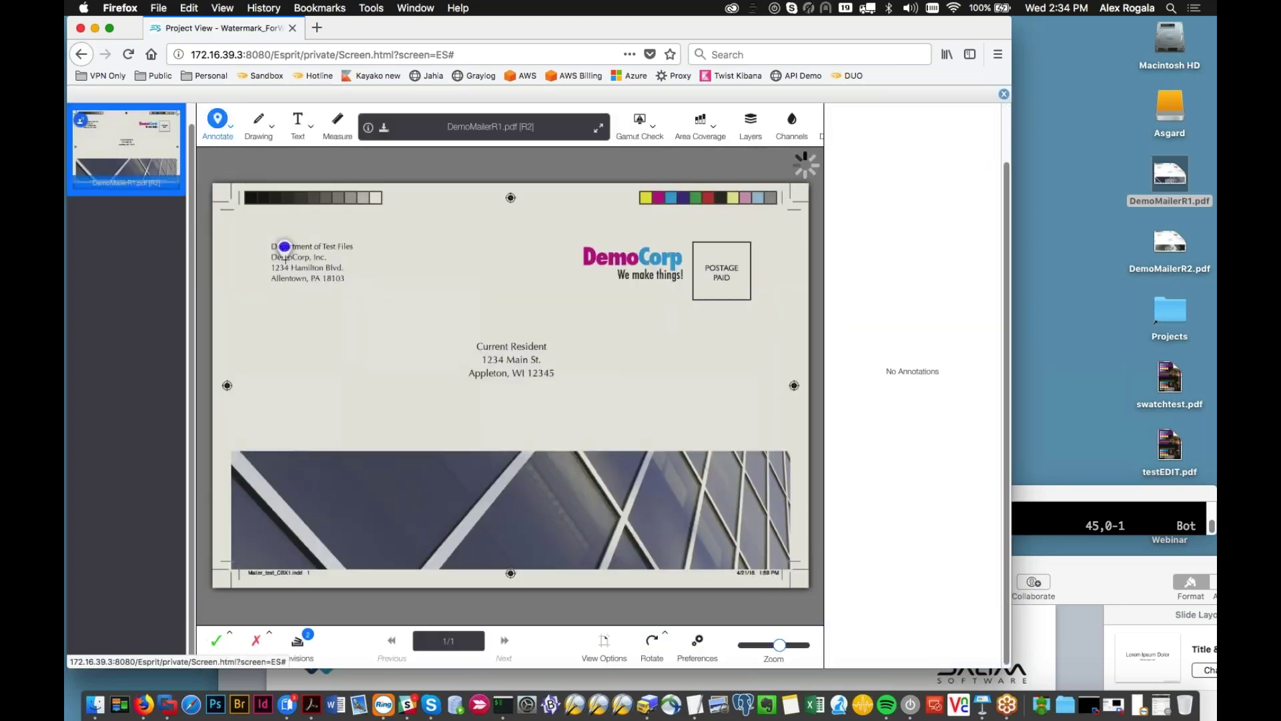
left_click(285, 248)
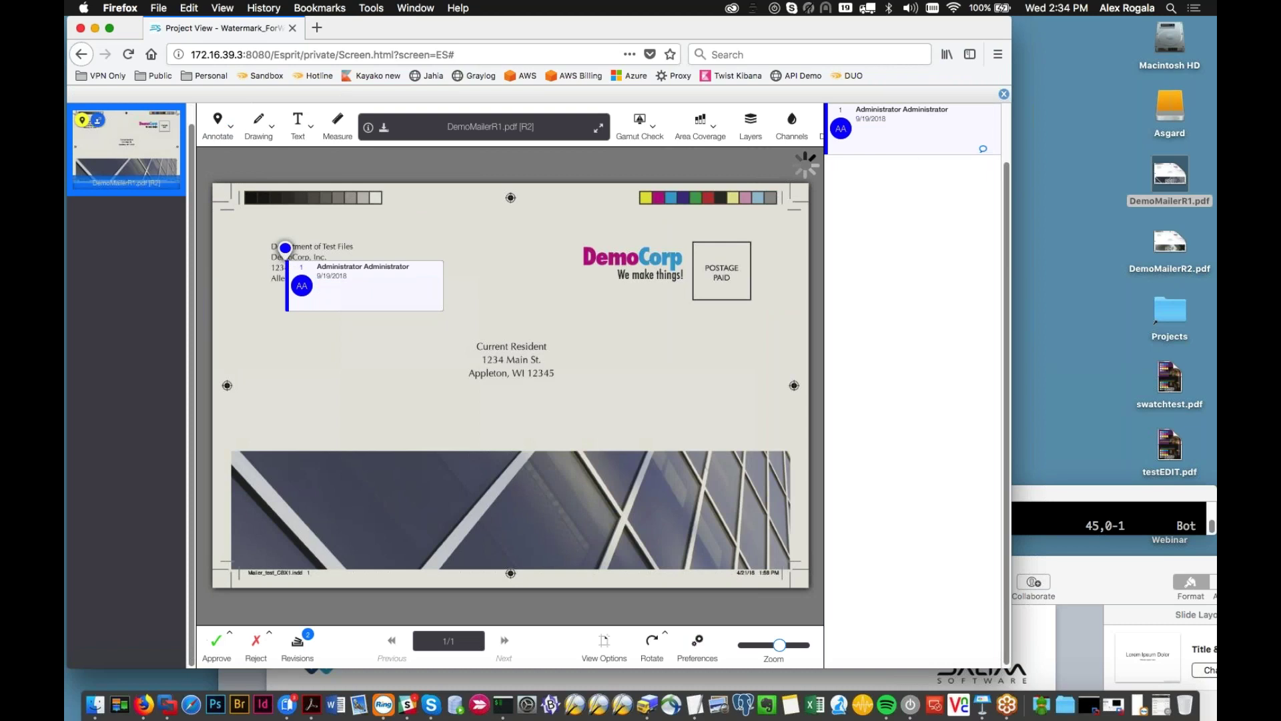
left_click(1004, 93)
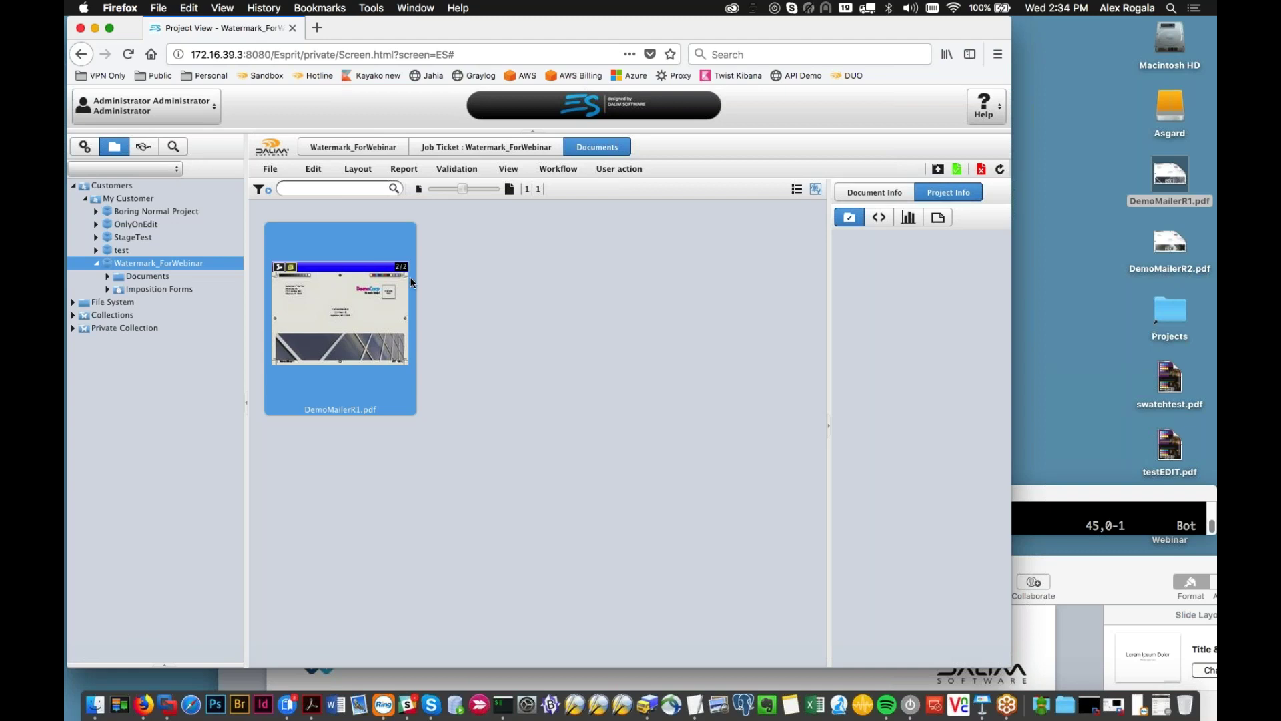
mouse_move(410, 279)
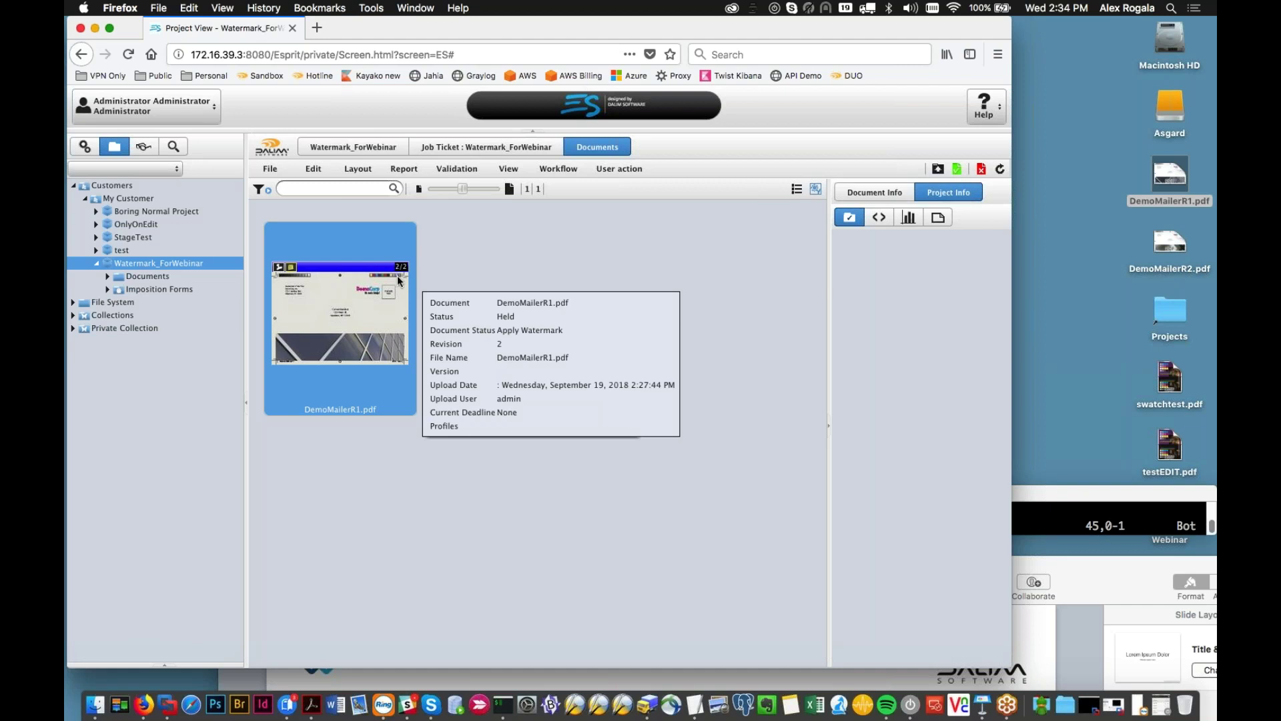
Step: Sign out and sign back in with Customer as the login profile
left_click(121, 116)
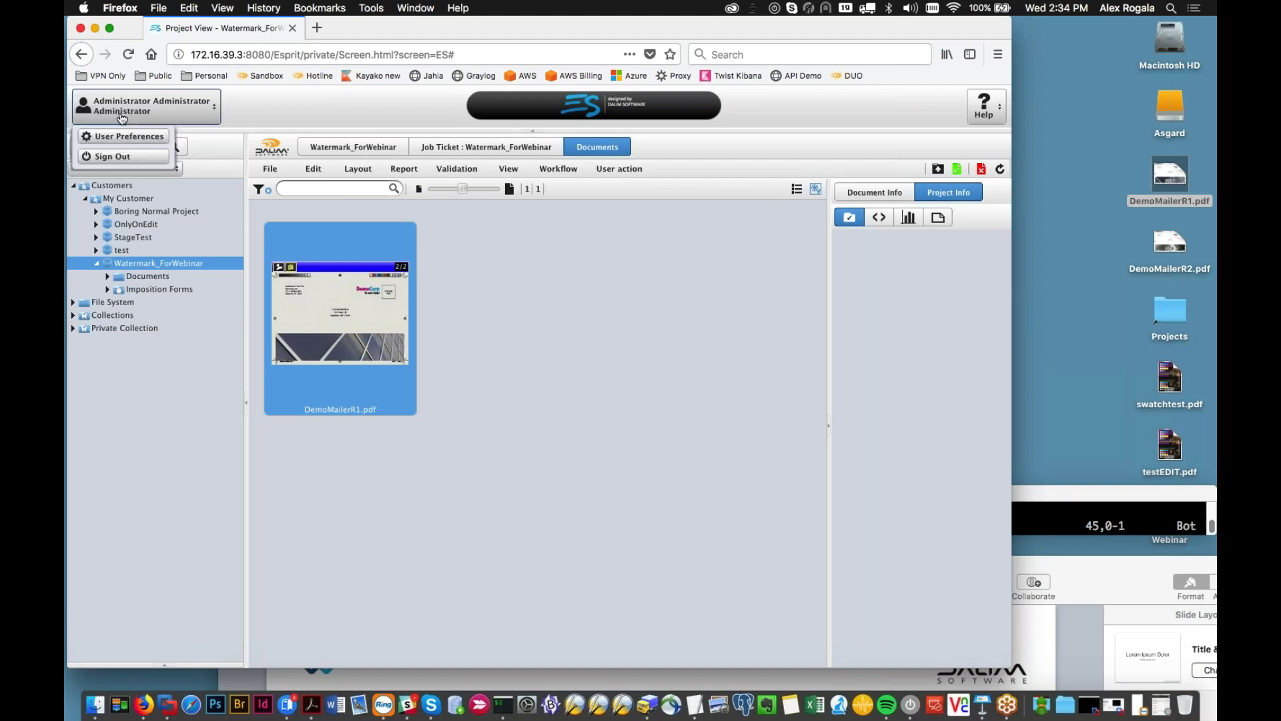
left_click(124, 156)
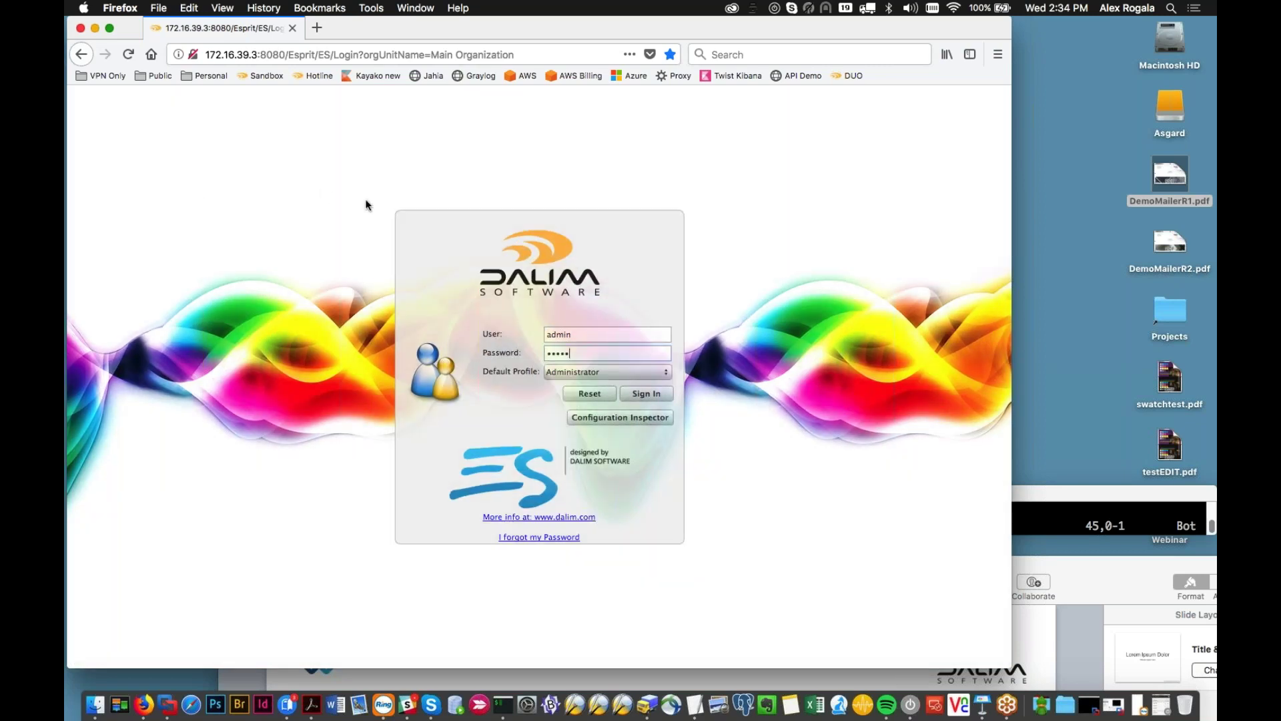
left_click(608, 371)
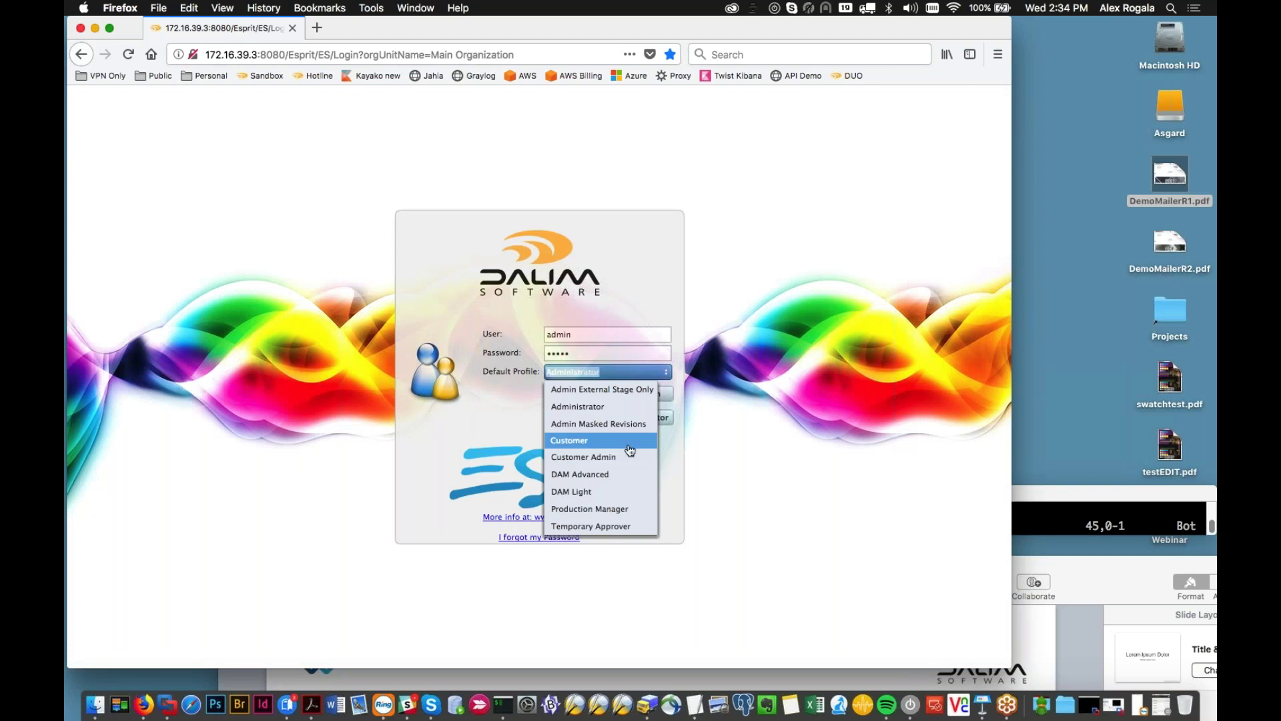
left_click(629, 446)
left_click(652, 395)
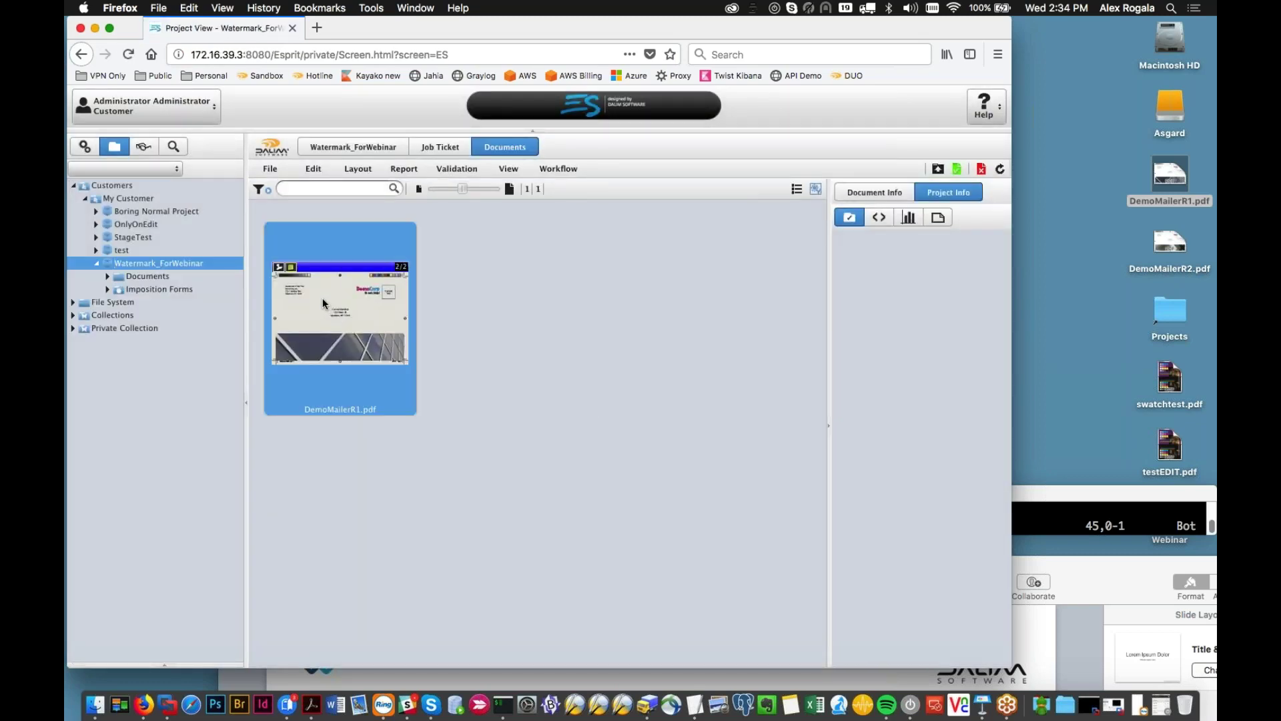
Step: Try opening DemoMailerR1.pdf as Customer, then sign out and enter the administrator username
double_click(323, 298)
double_click(320, 296)
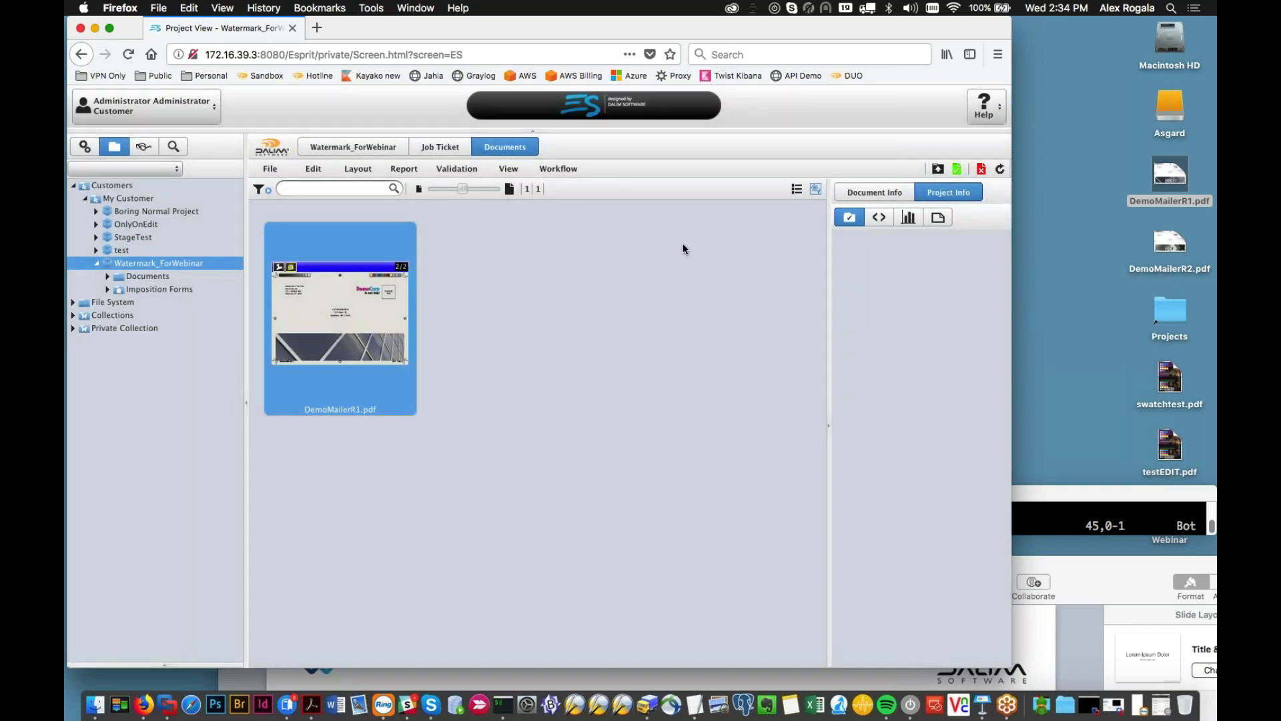
double_click(363, 295)
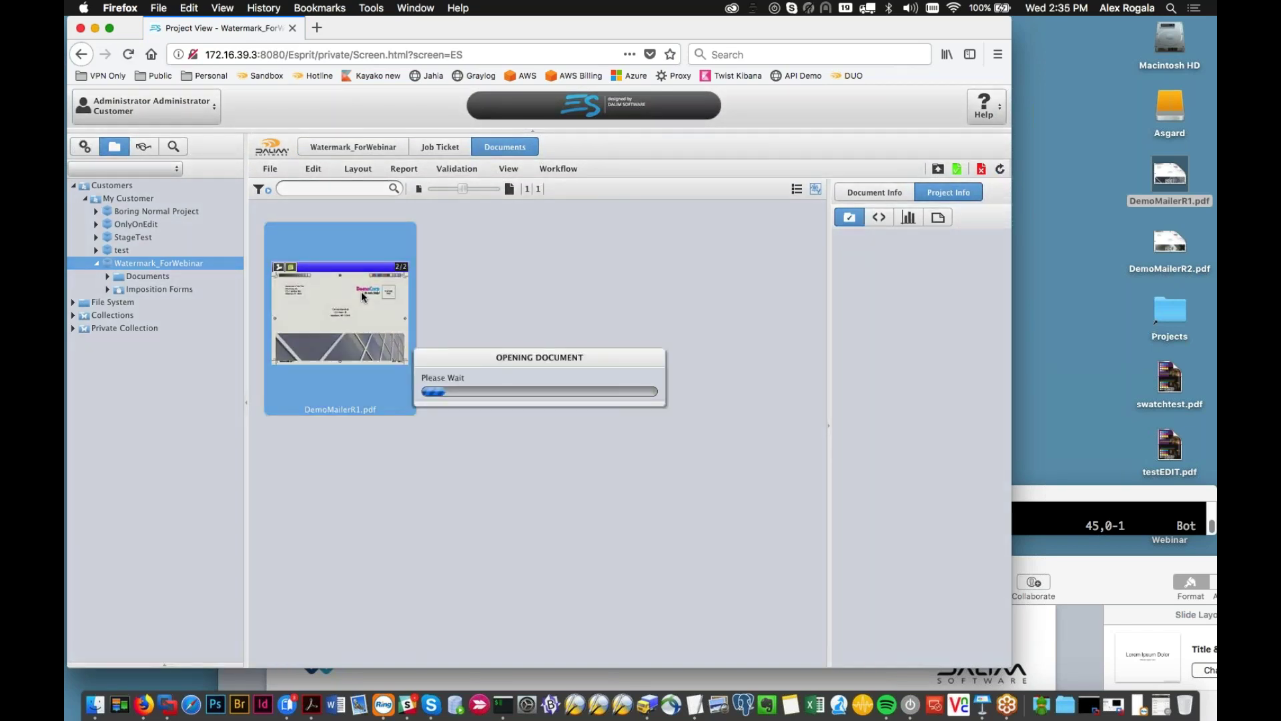
left_click(147, 107)
left_click(145, 159)
type("admin")
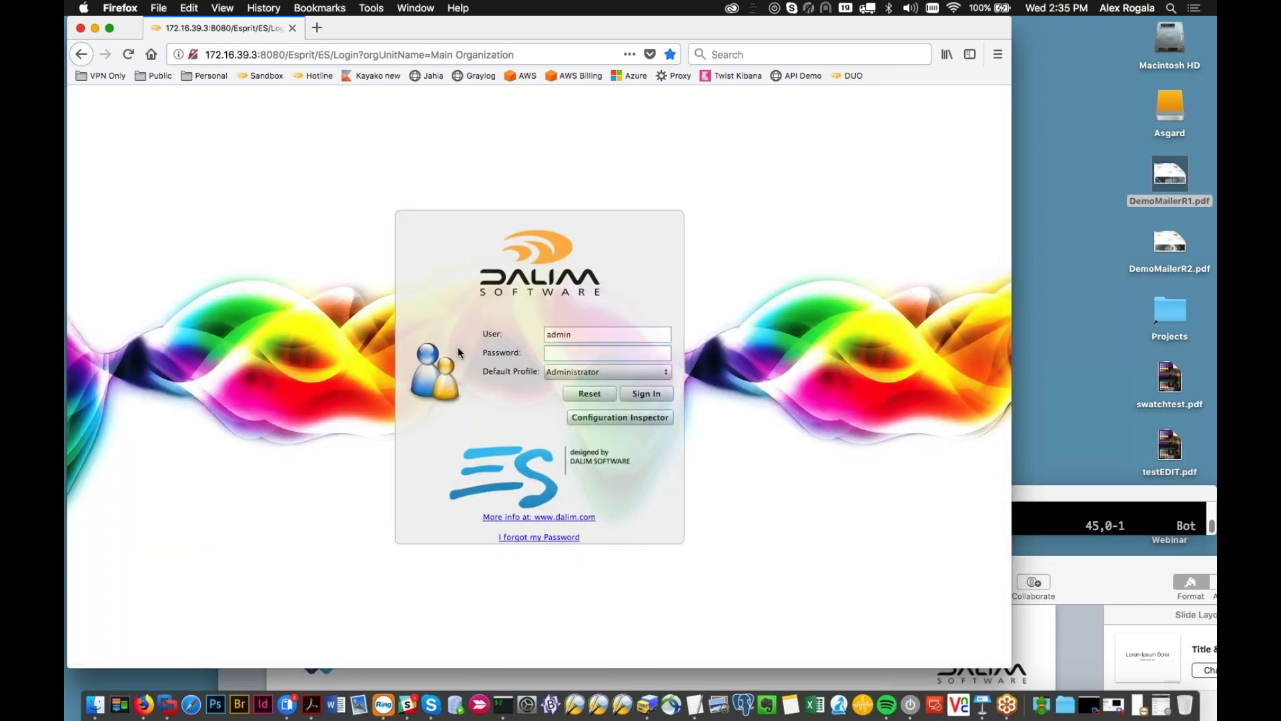
Step: Sign in with Customer Admin as the login profile, entering the account password
left_click(608, 371)
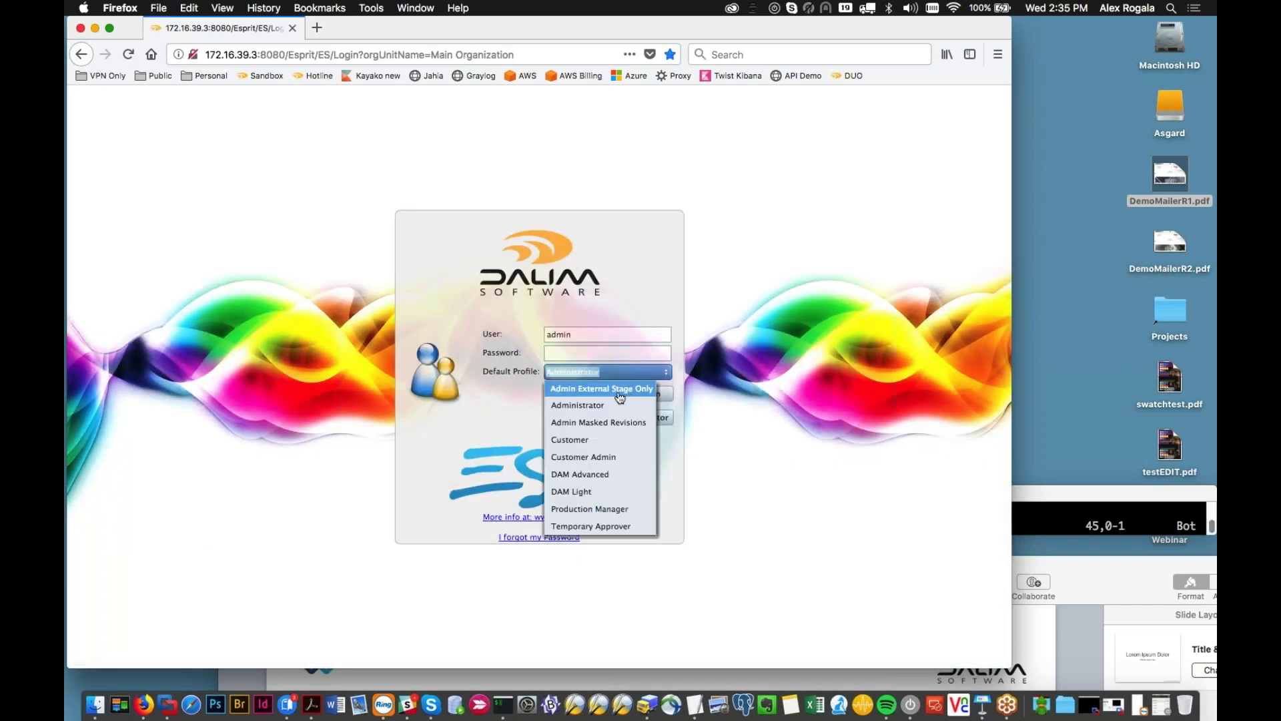
key("Down")
key("Down")
key("Down")
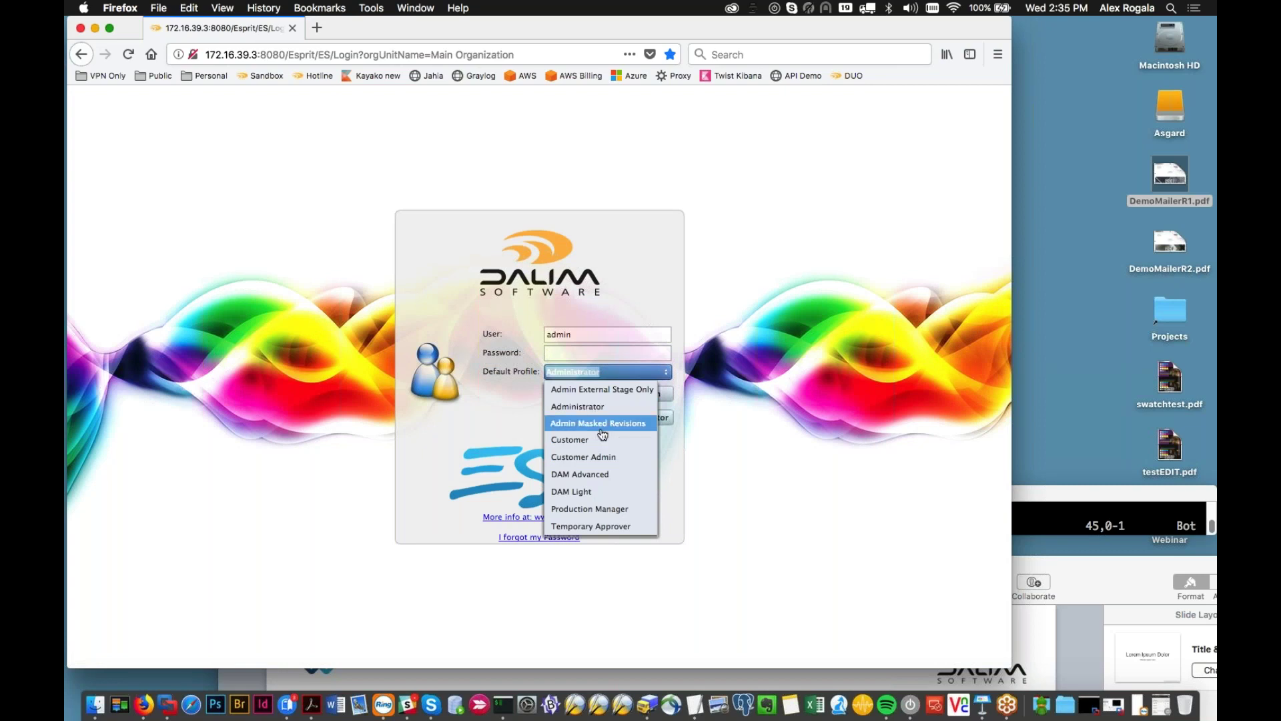
left_click(587, 456)
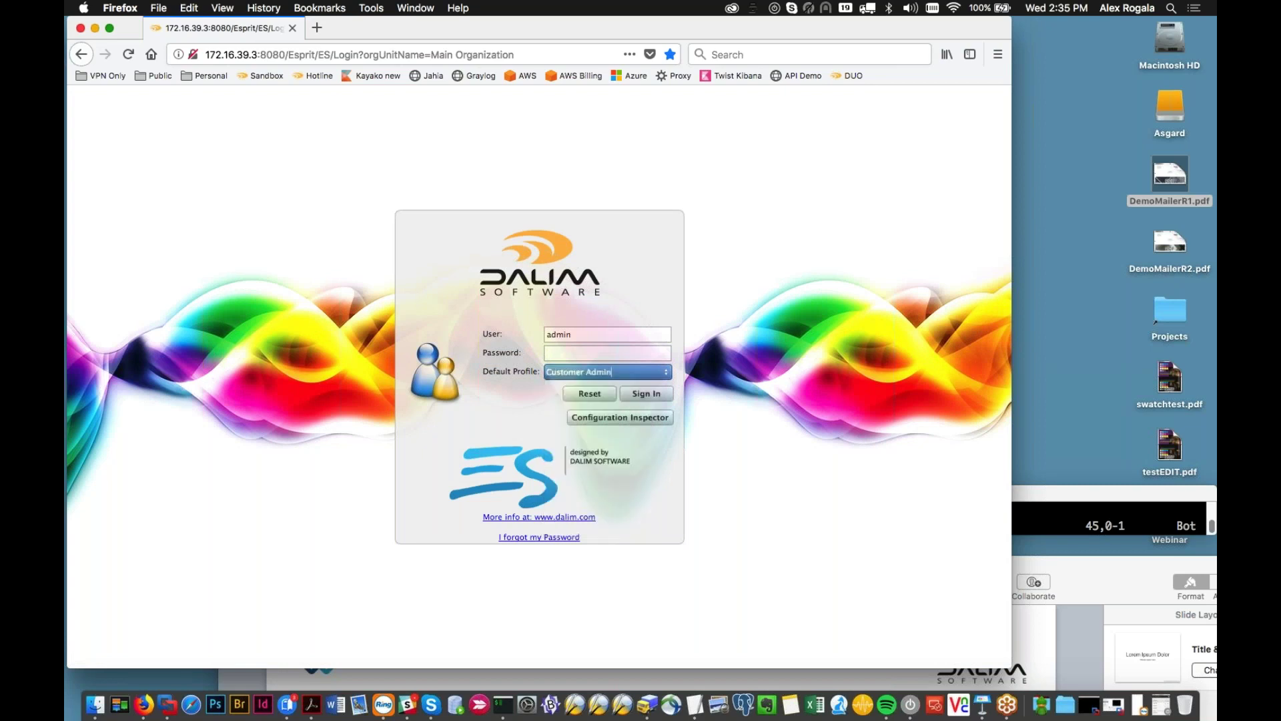
left_click(593, 353)
type("a")
left_click(645, 393)
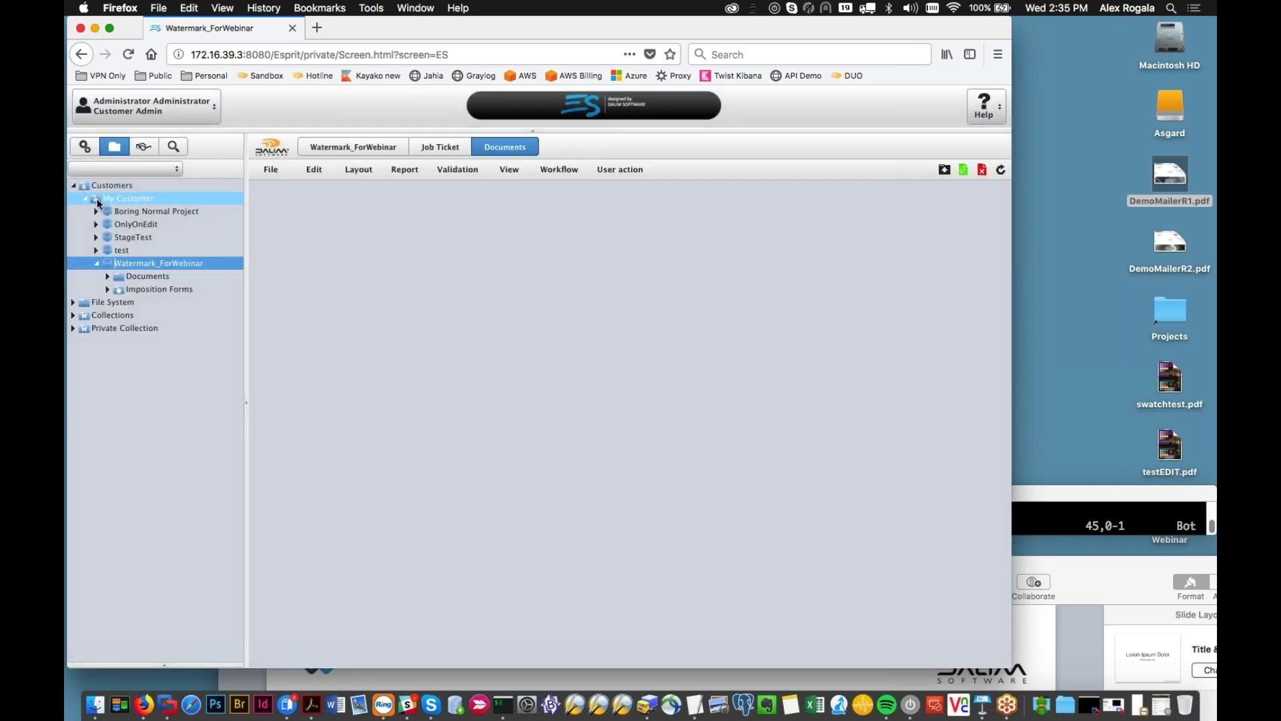
Step: Open DemoMailerR1.pdf as Customer Admin, show the Documents folder, then go to the administration tree
double_click(308, 272)
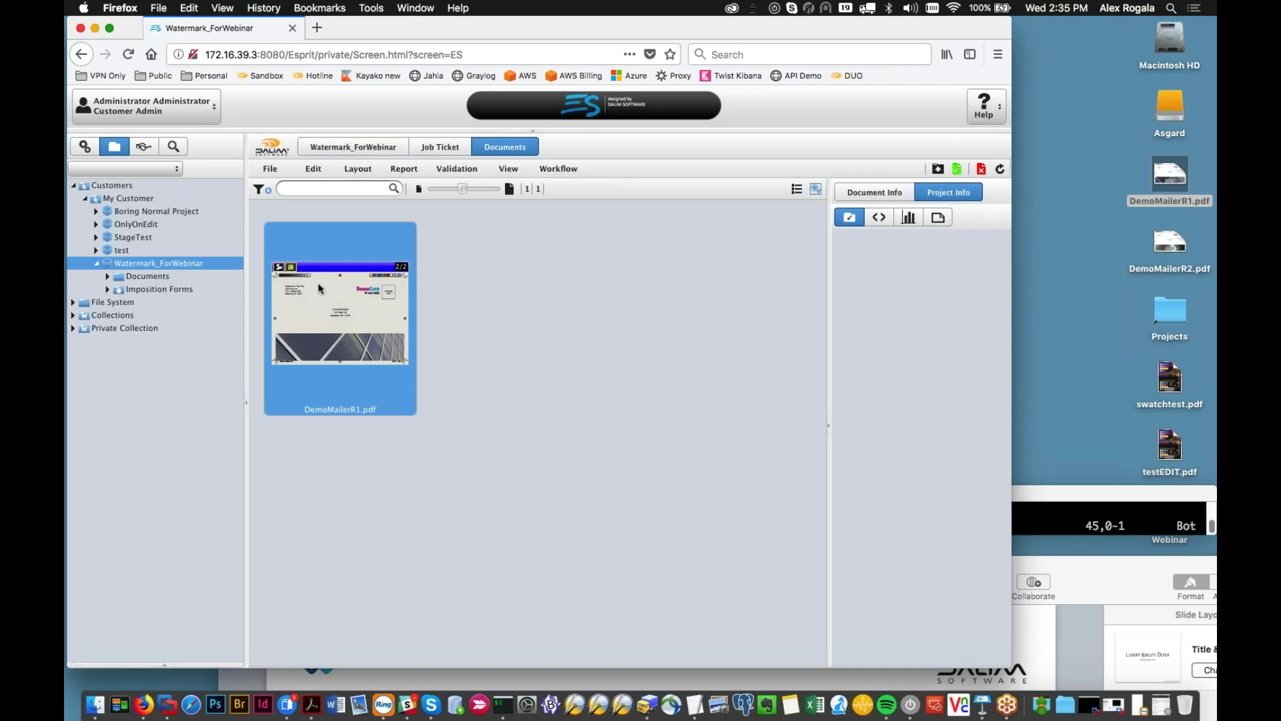
mouse_move(318, 282)
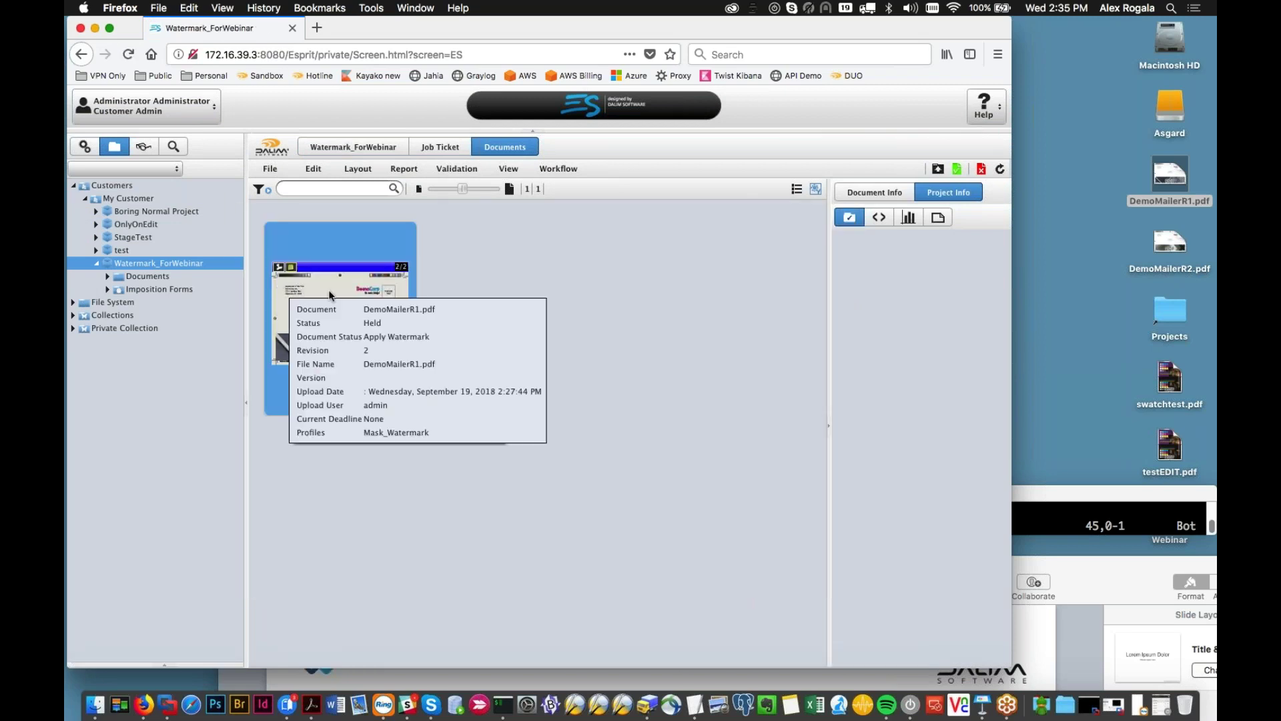
left_click(188, 277)
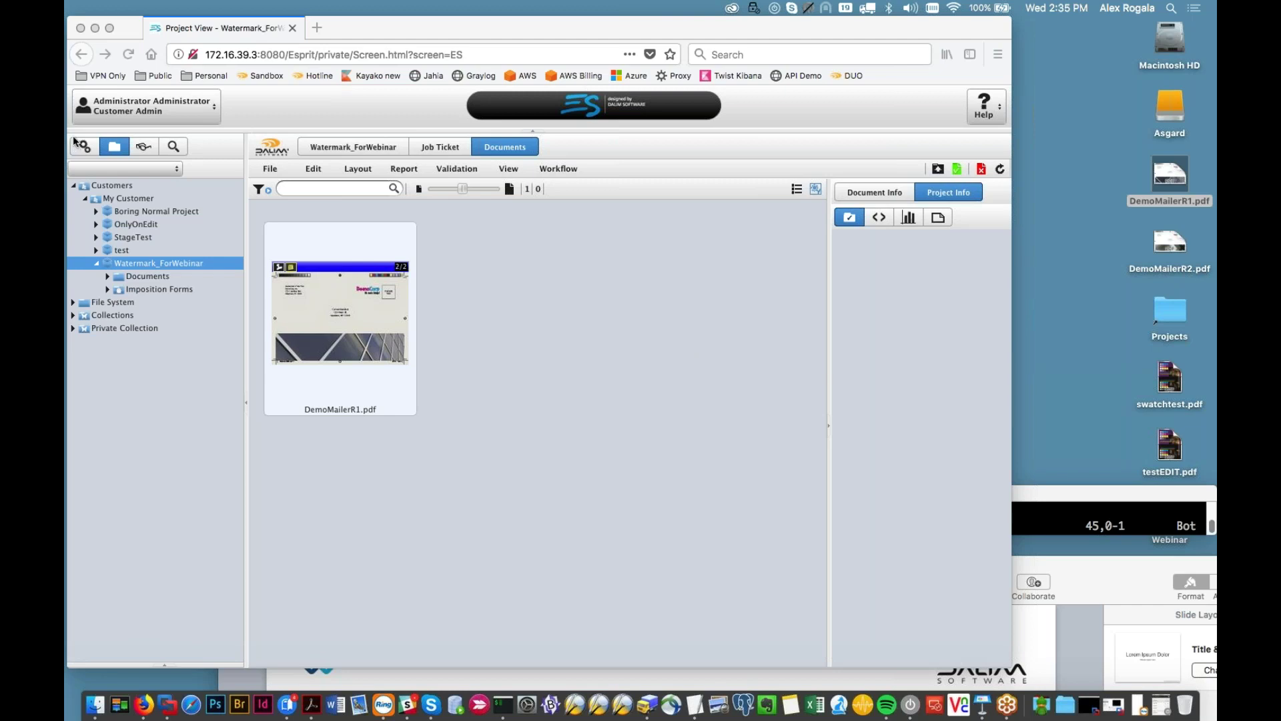
left_click(73, 146)
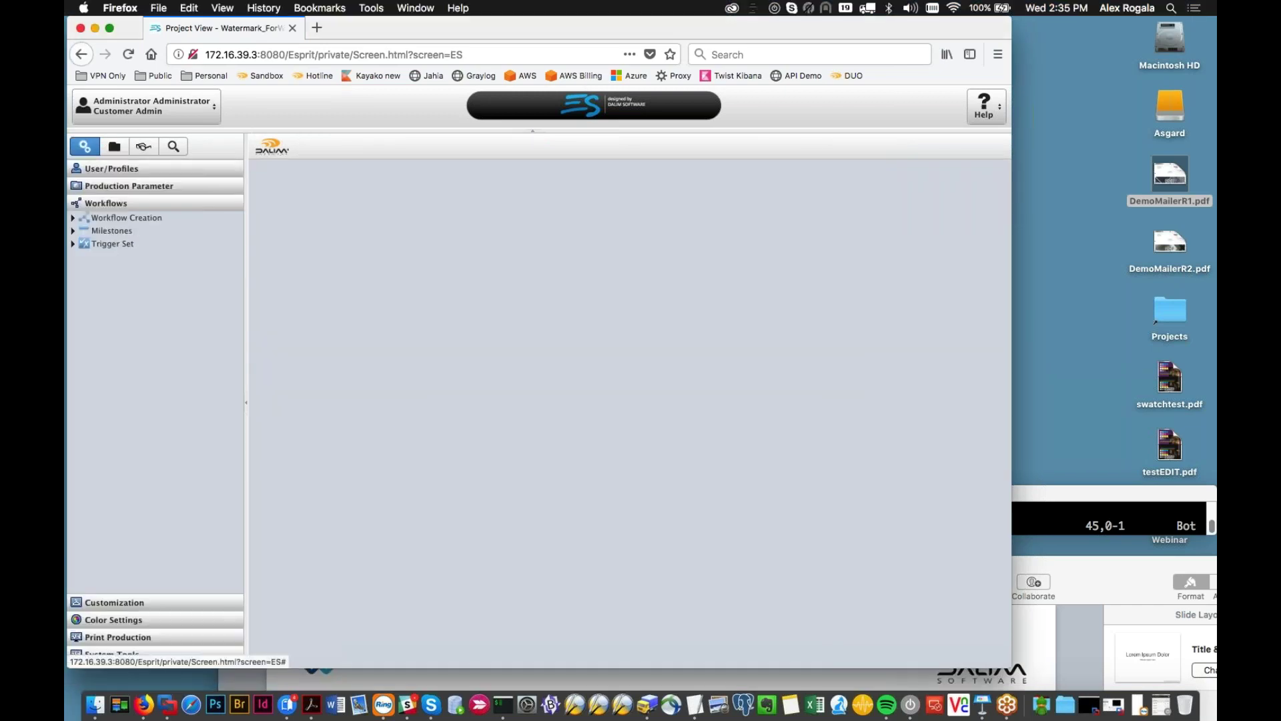